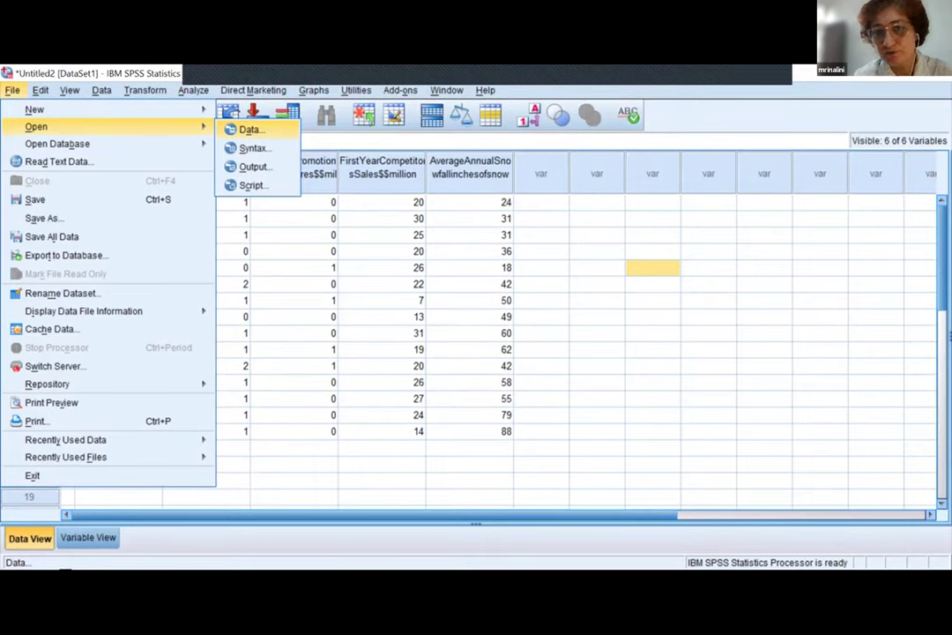
left_click(597, 267)
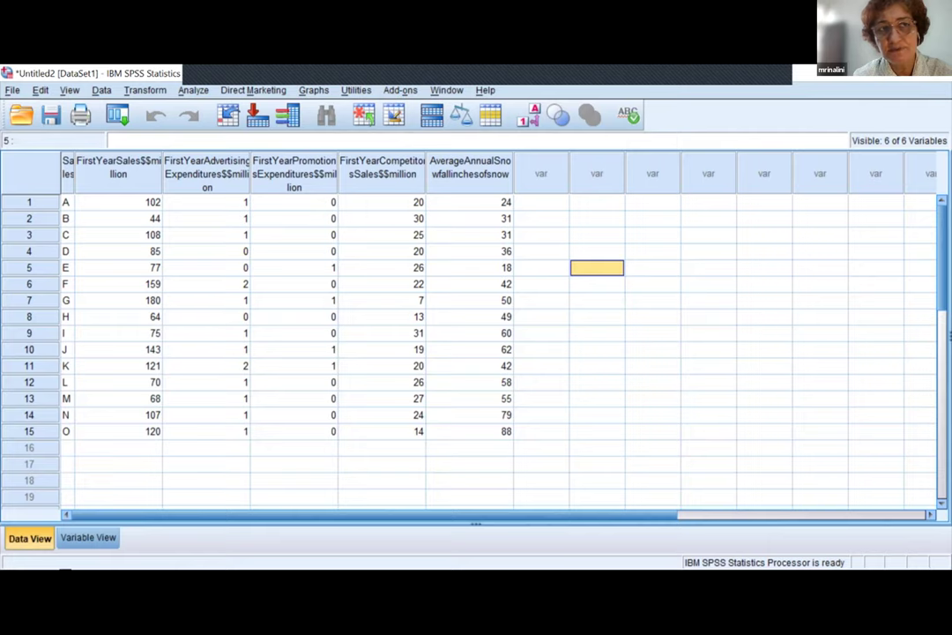
left_click(12, 90)
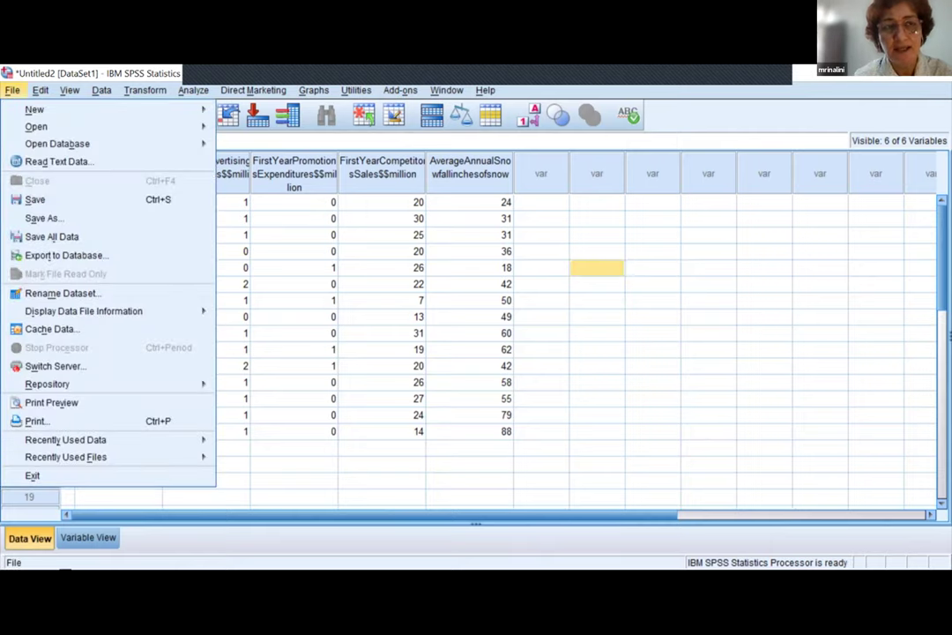
key("Down")
key("Down")
key("Right")
key("Left")
key("Up")
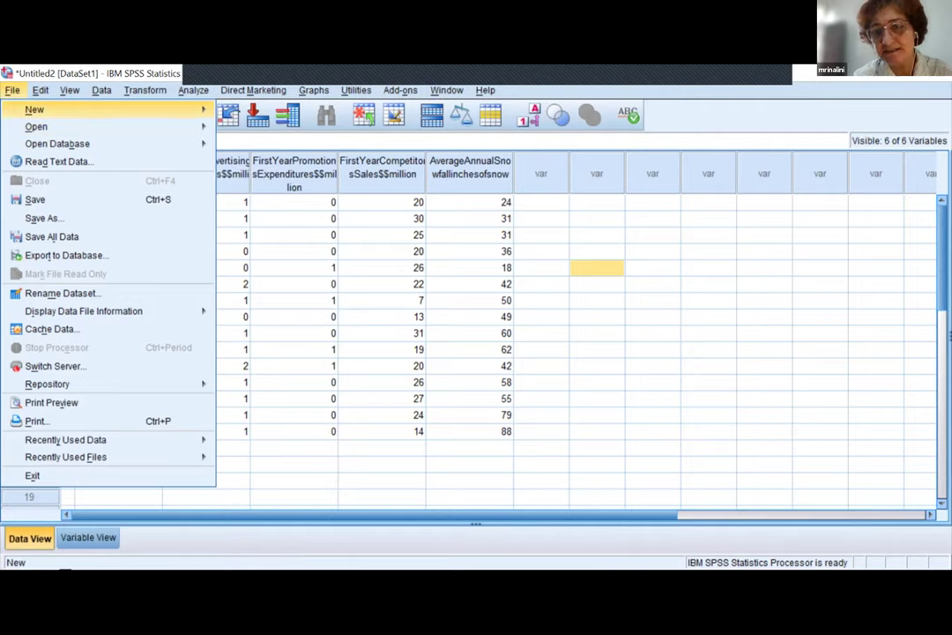
key("Left")
key("Left")
key("Left")
key("Left")
key("Left")
key("Left")
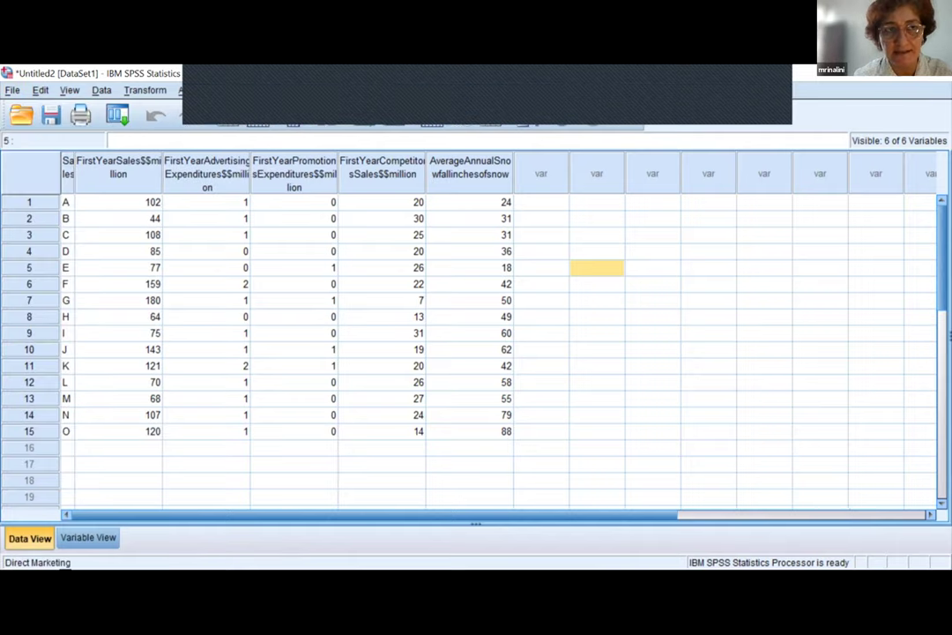
left_click(13, 90)
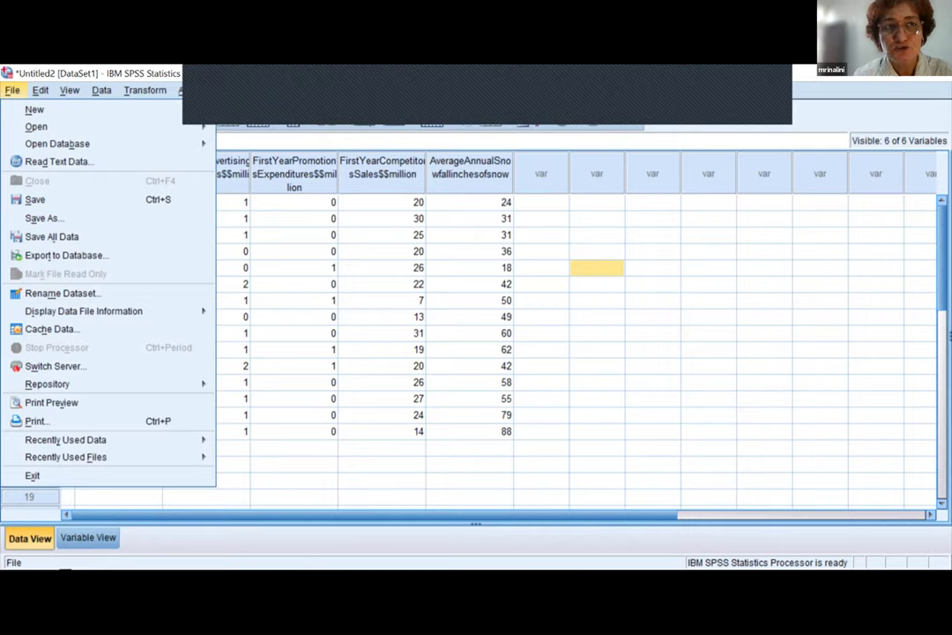
key("Escape")
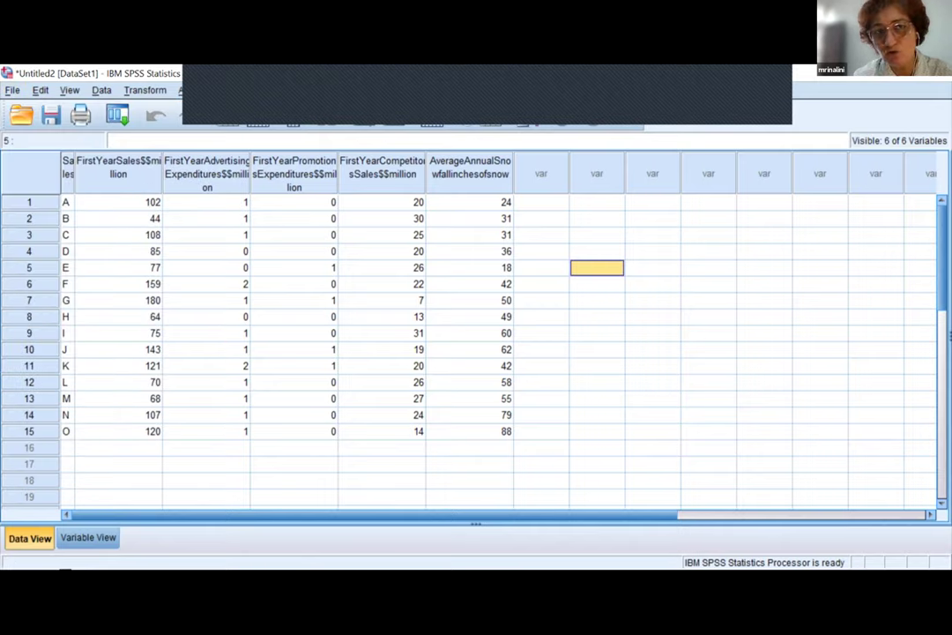
Try to open the Excel data file Sales-analytics linear regression_original.xlsx from the FDP folder, with the file type set to Excel
key("alt+f")
key("o")
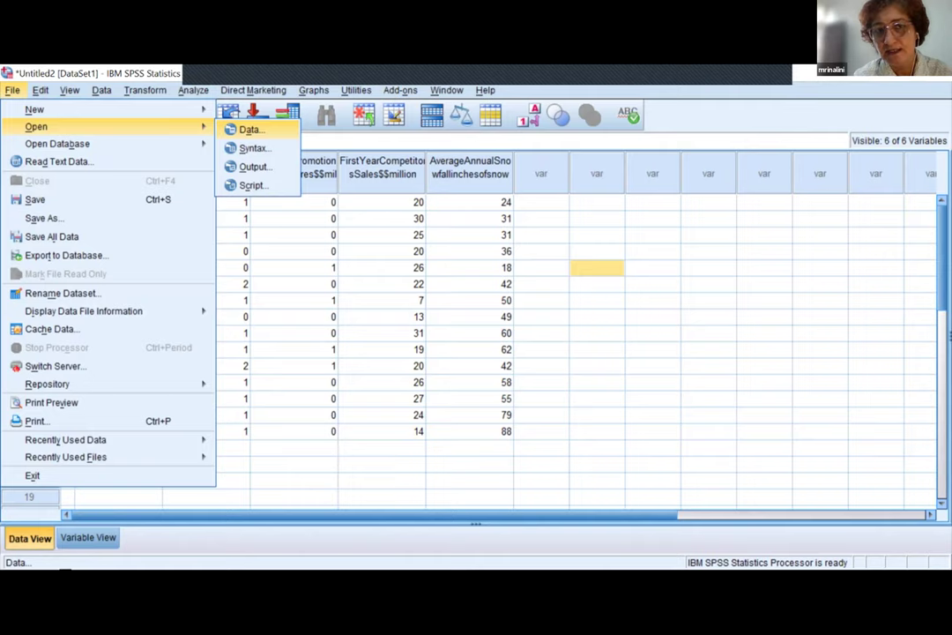
key("Return")
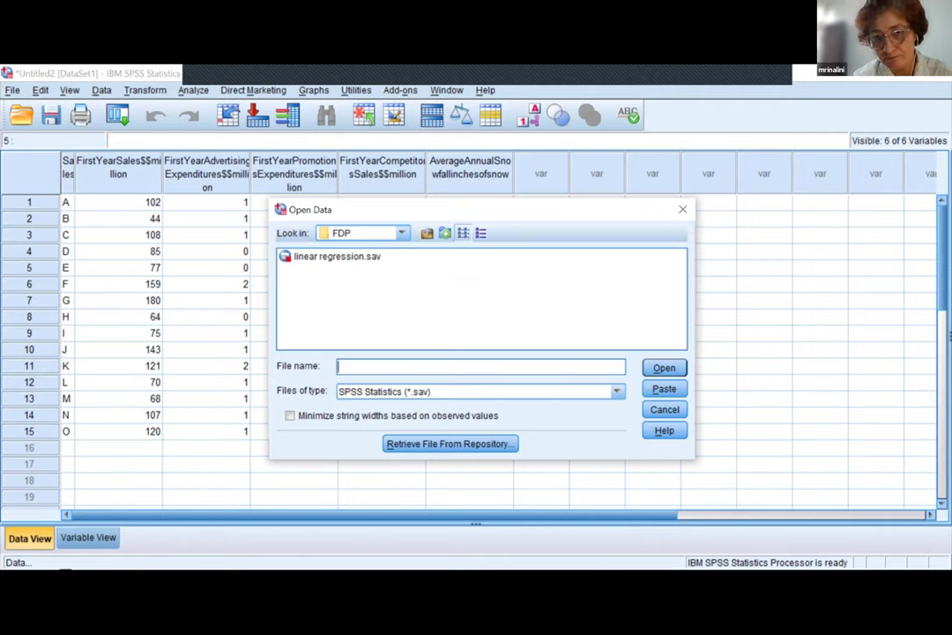
left_click(616, 390)
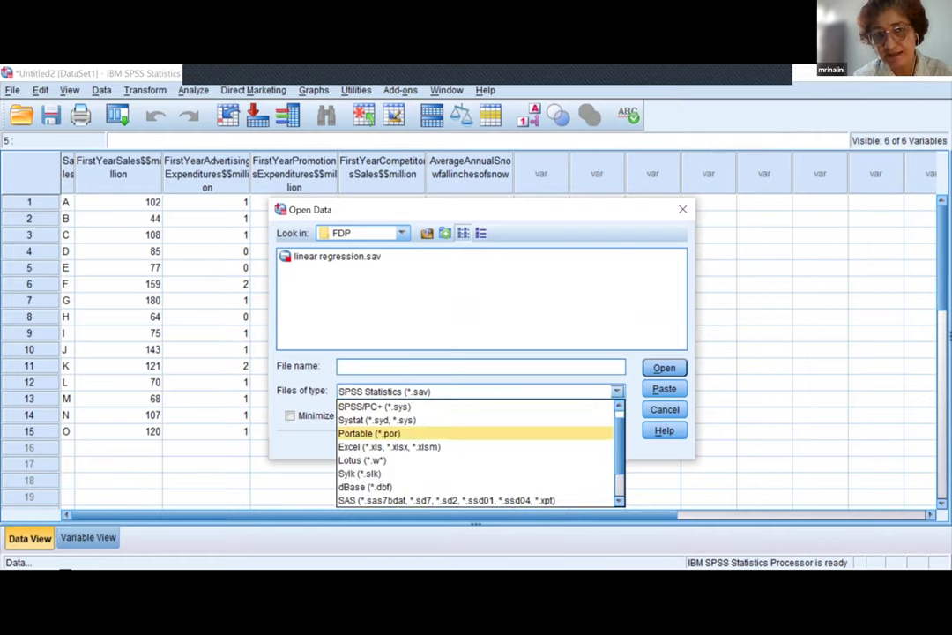
key("Down")
key("Return")
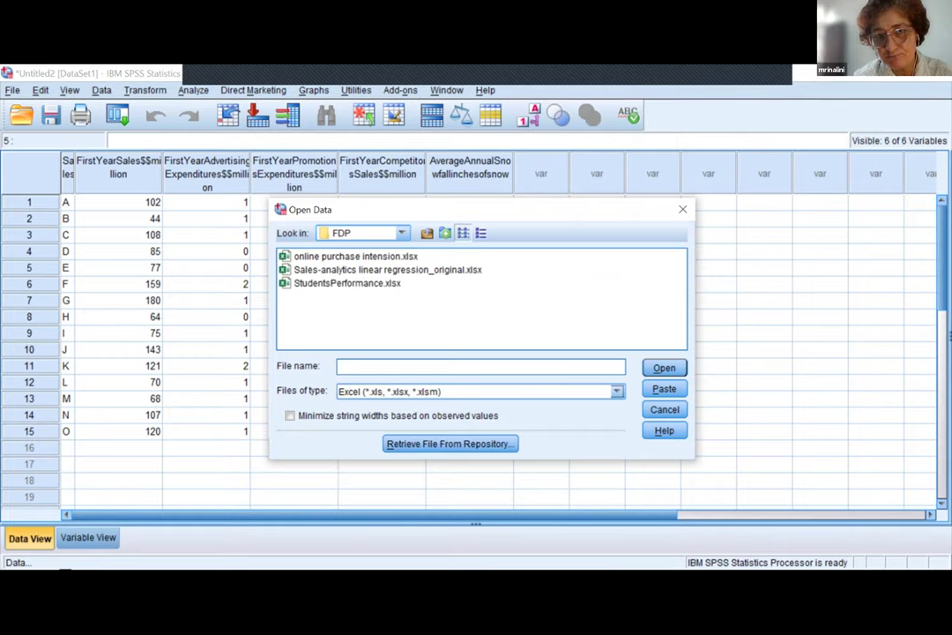
left_click(387, 269)
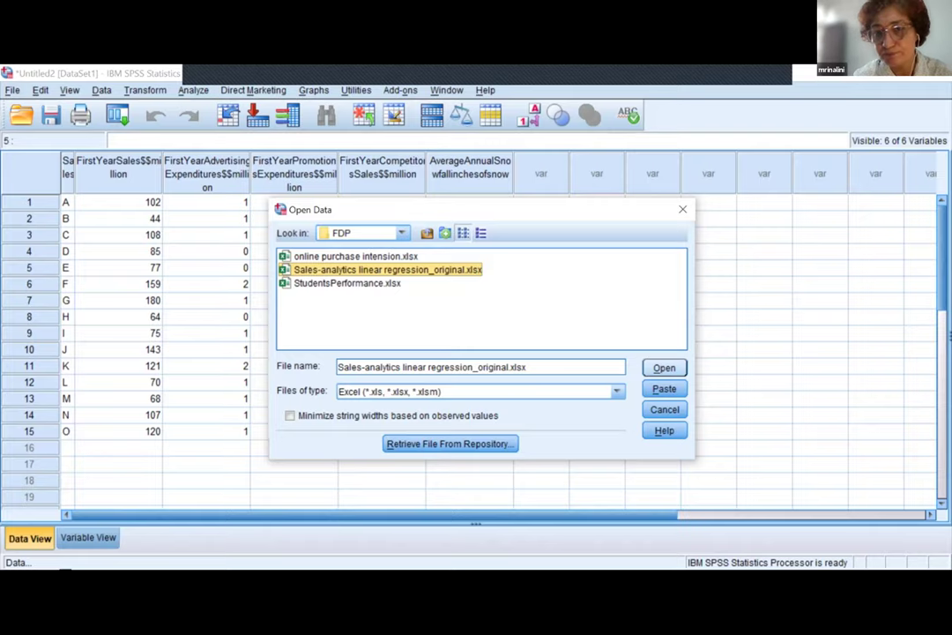
left_click(663, 409)
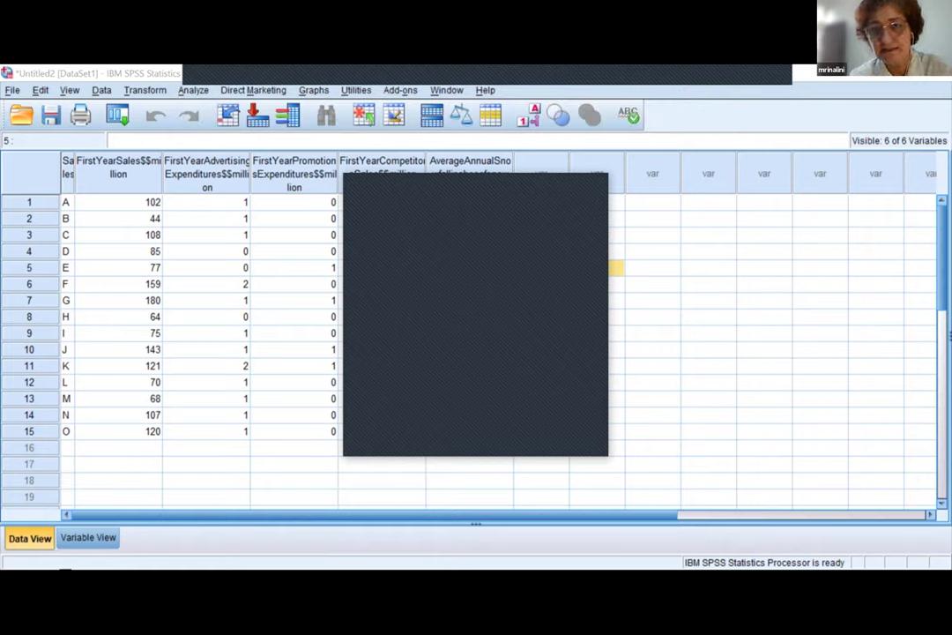
left_click(708, 317)
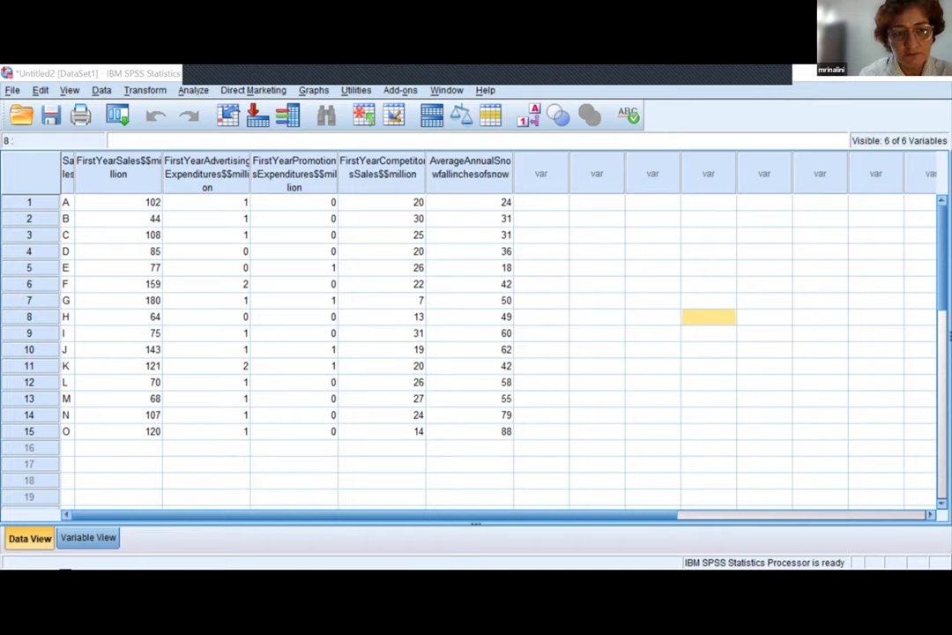
In the variable definitions, set the decimals to 2 for First Year Sales, First Year Advertising Expenditures and First Year Promotions Expenditures
left_click(88, 537)
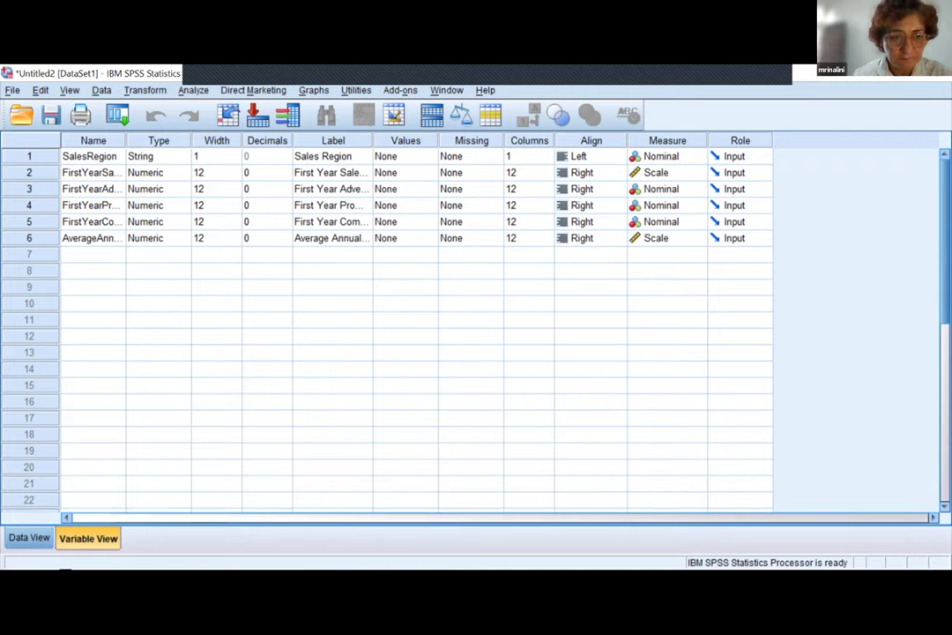
left_click(93, 483)
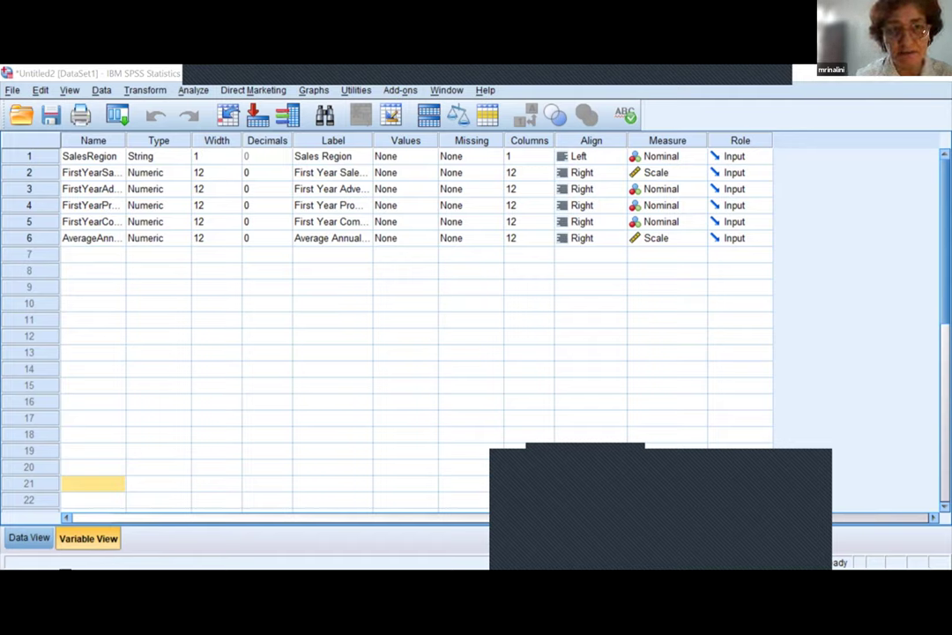
left_click(262, 172)
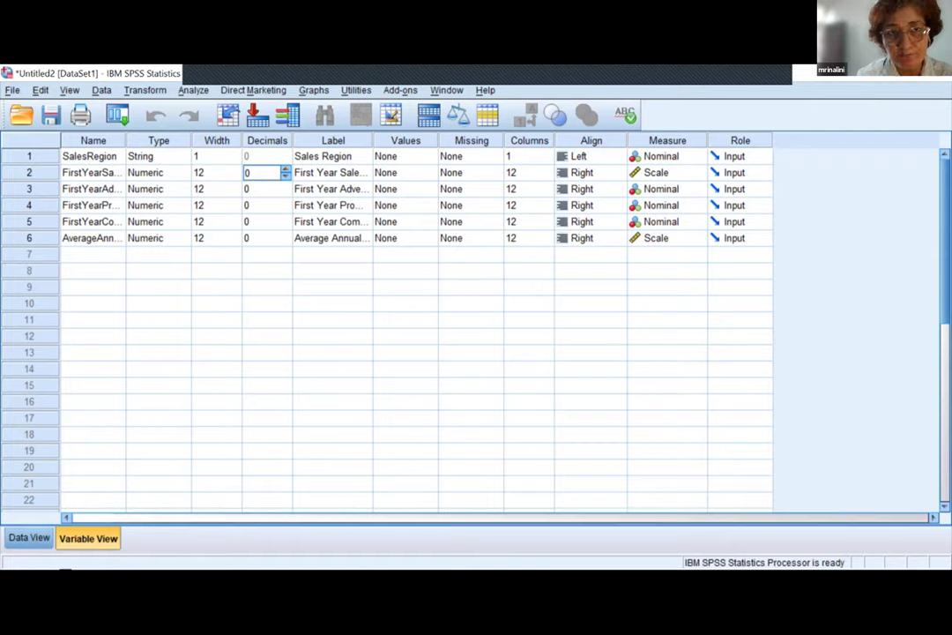
type("2")
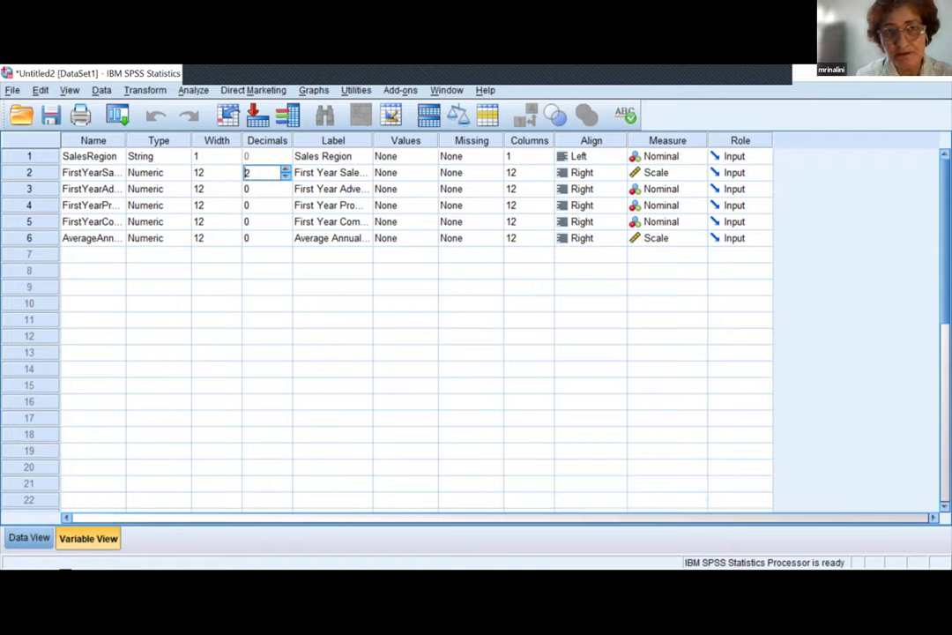
left_click(261, 188)
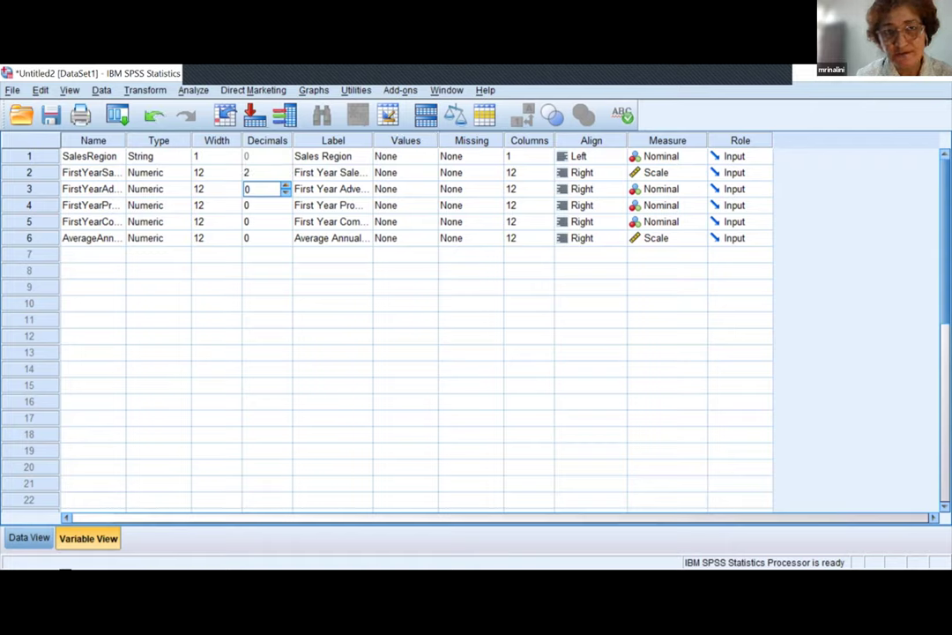
left_click(285, 184)
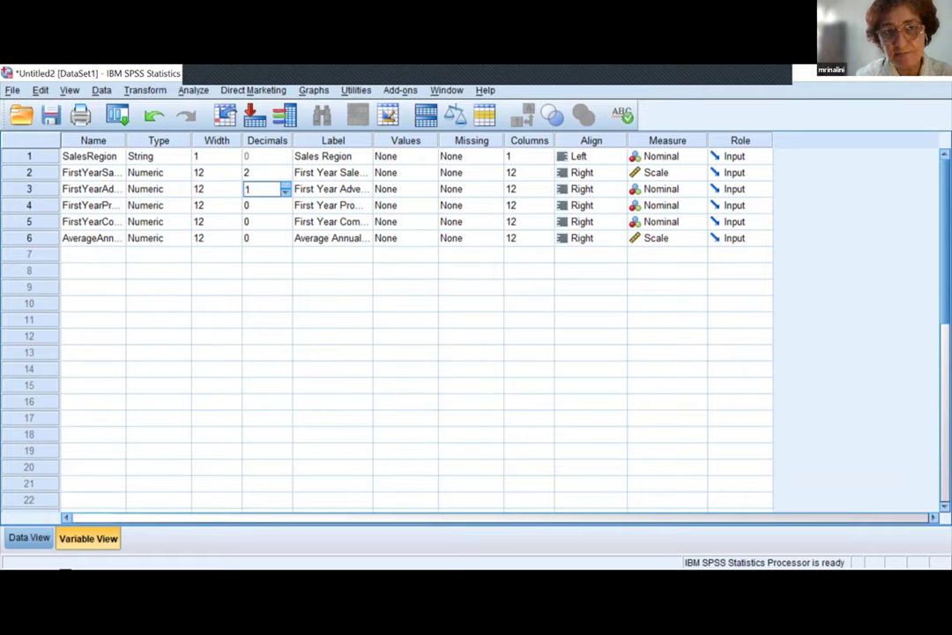
left_click(284, 185)
left_click(261, 206)
left_click(285, 201)
left_click(285, 201)
Set the decimals to 2 for First Year Competitors' Sales and Average Annual Snowfall, and widen the Label column to fit the full labels
left_click(261, 221)
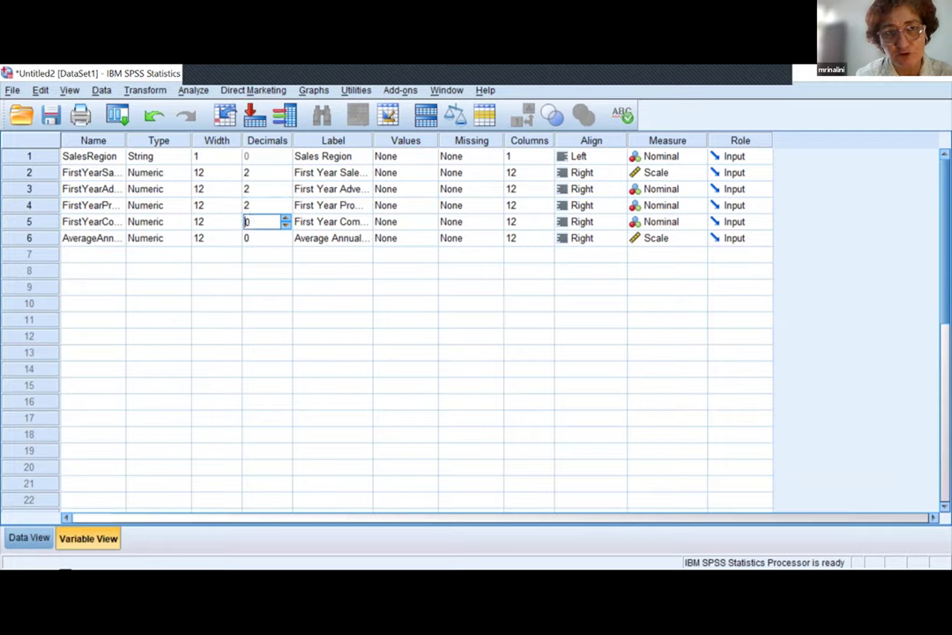
left_click(284, 217)
left_click(285, 218)
left_click(261, 238)
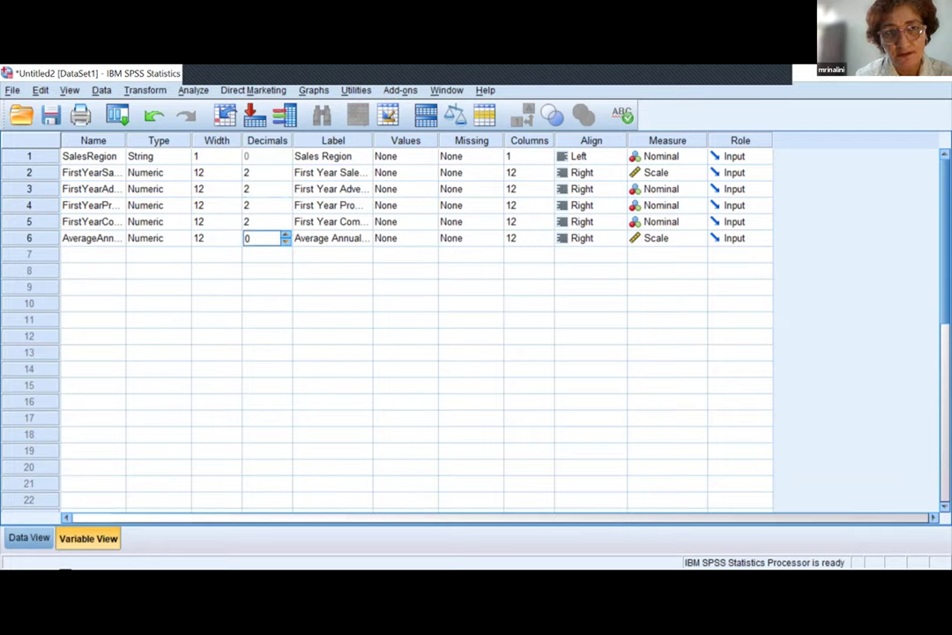
type("1")
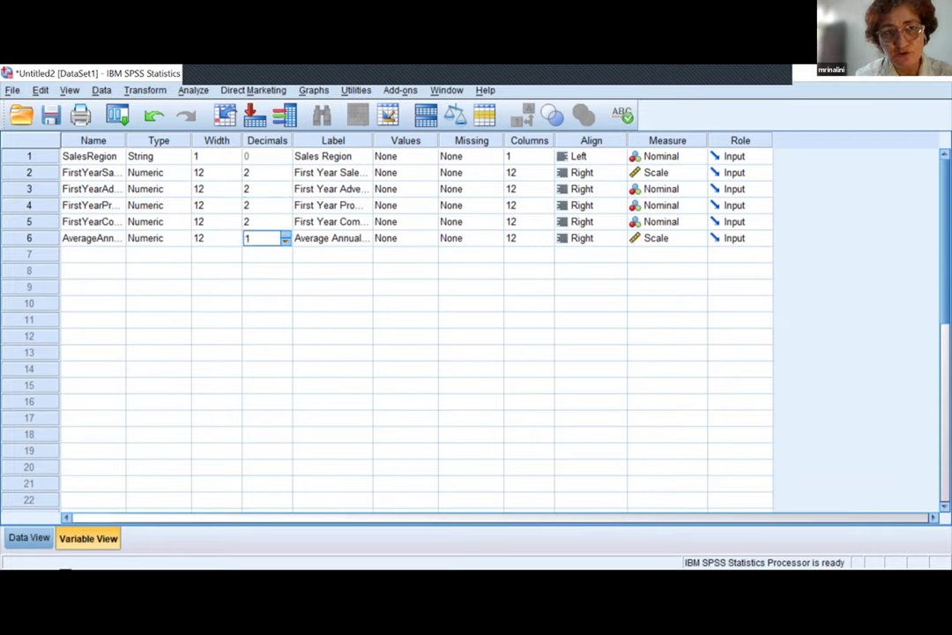
left_click(284, 234)
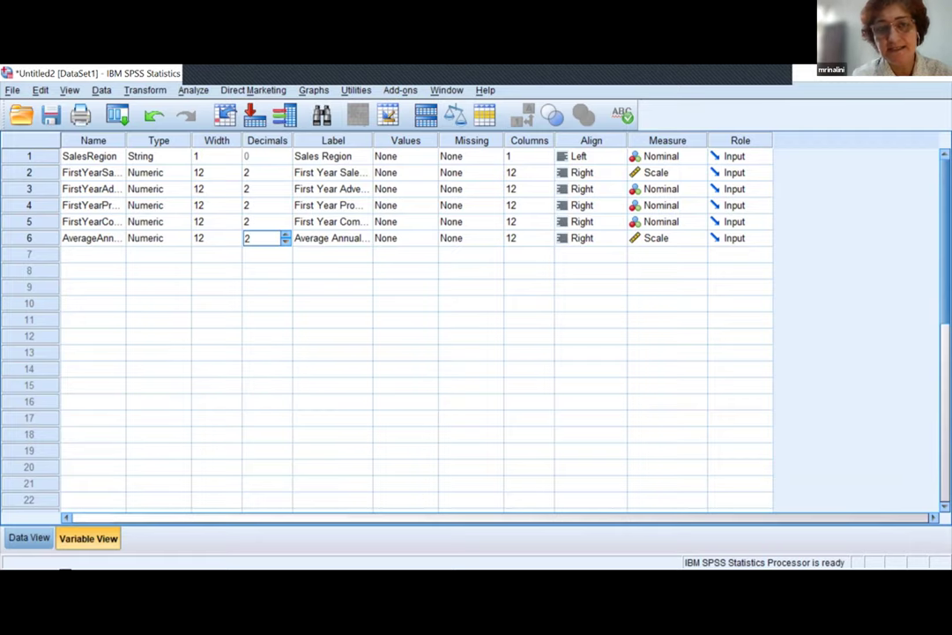
left_click(333, 303)
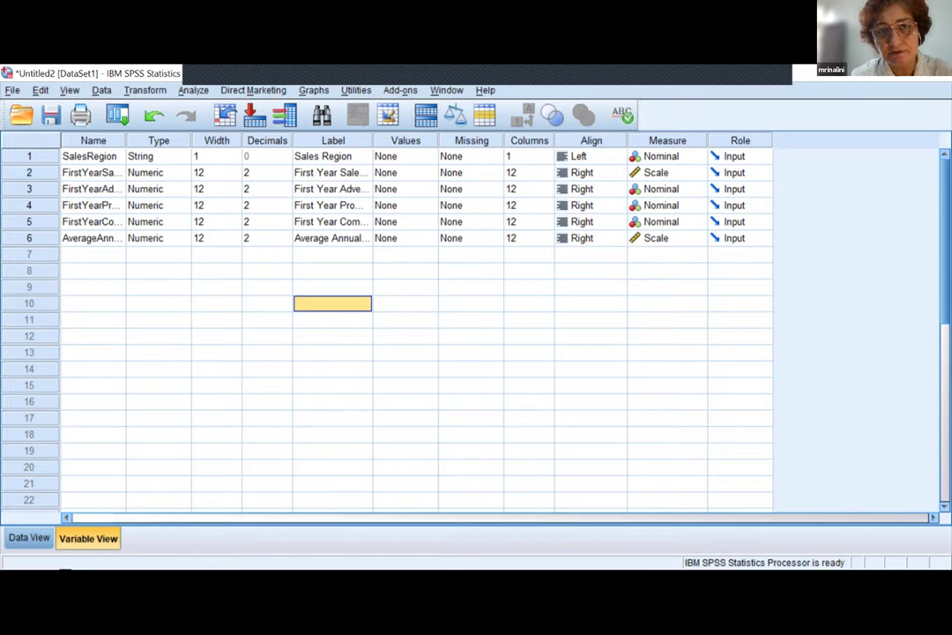
left_click_drag(372, 141, 518, 140)
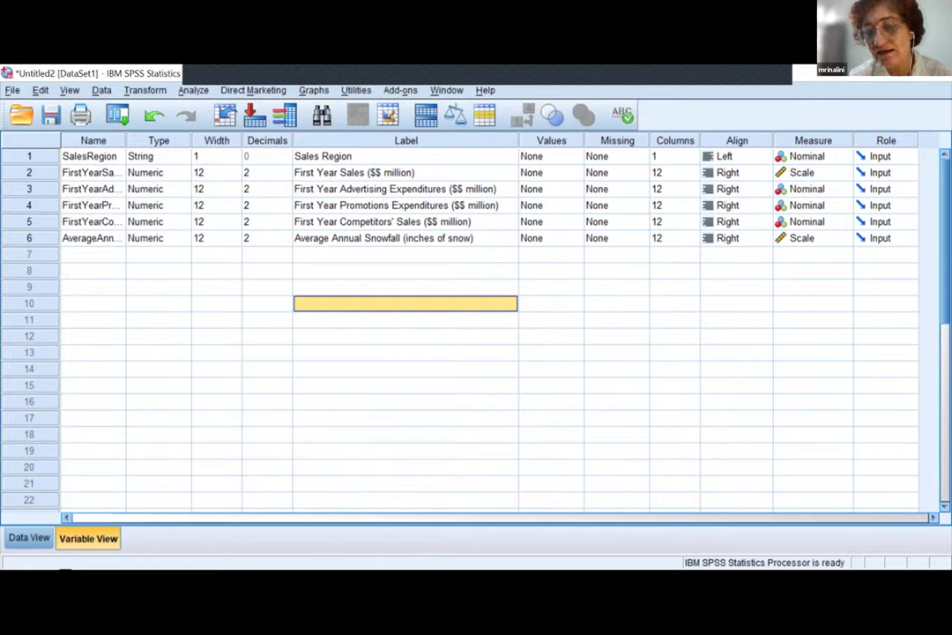
Examine the missing-value options for the First Year Sales variable and leave them without making a change
left_click(608, 156)
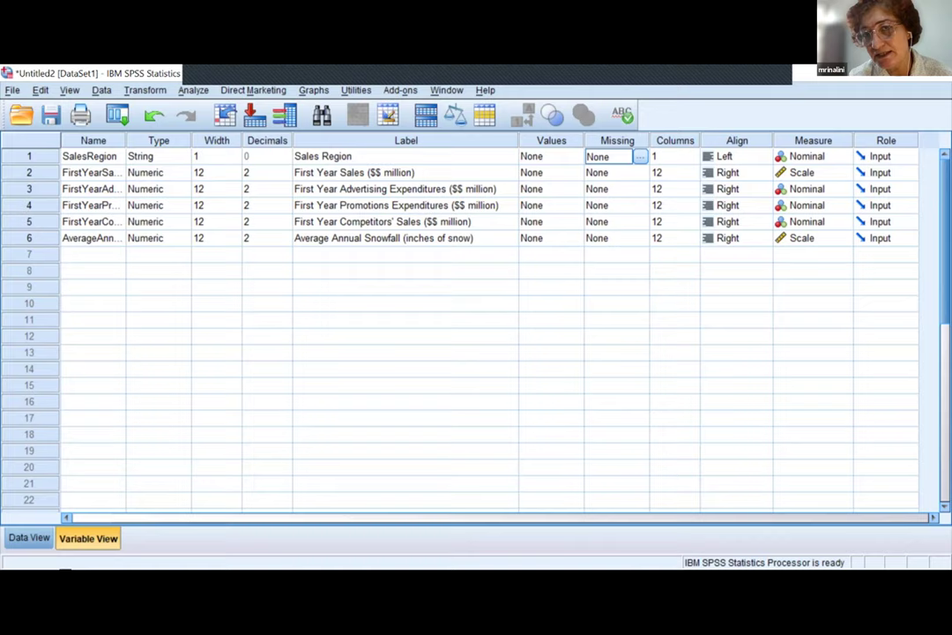
left_click(631, 173)
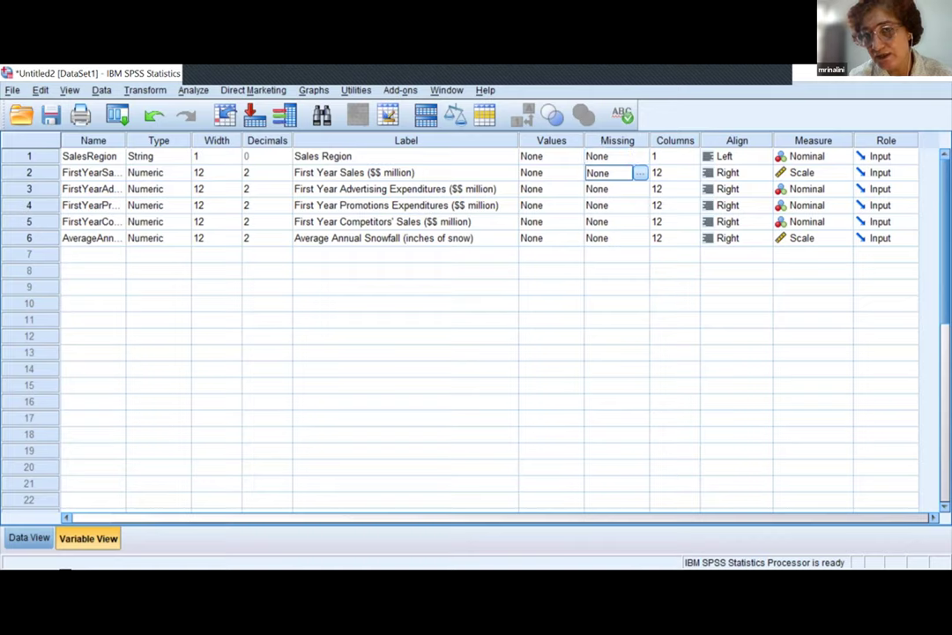
left_click(640, 173)
left_click(640, 173)
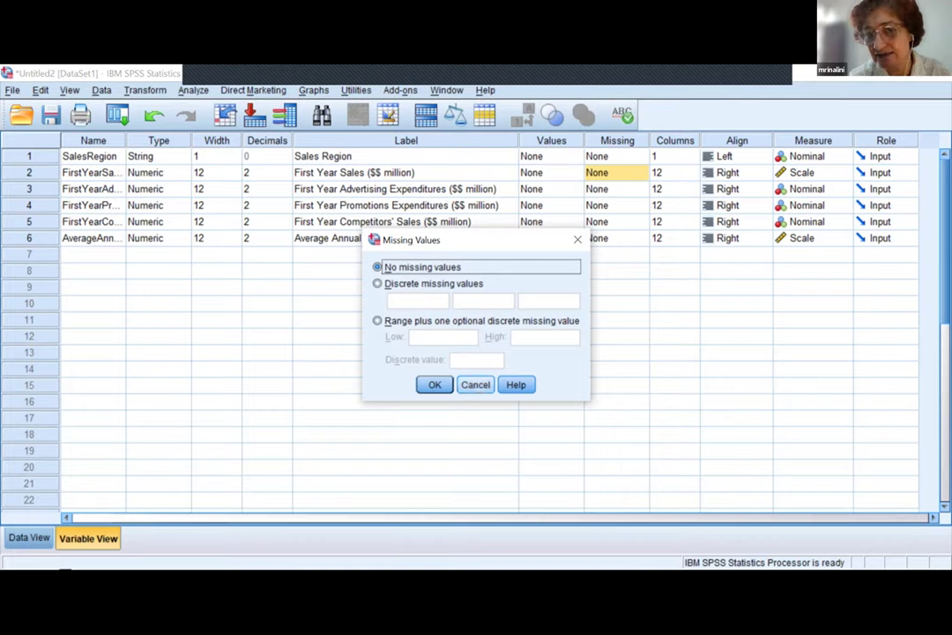
left_click(475, 384)
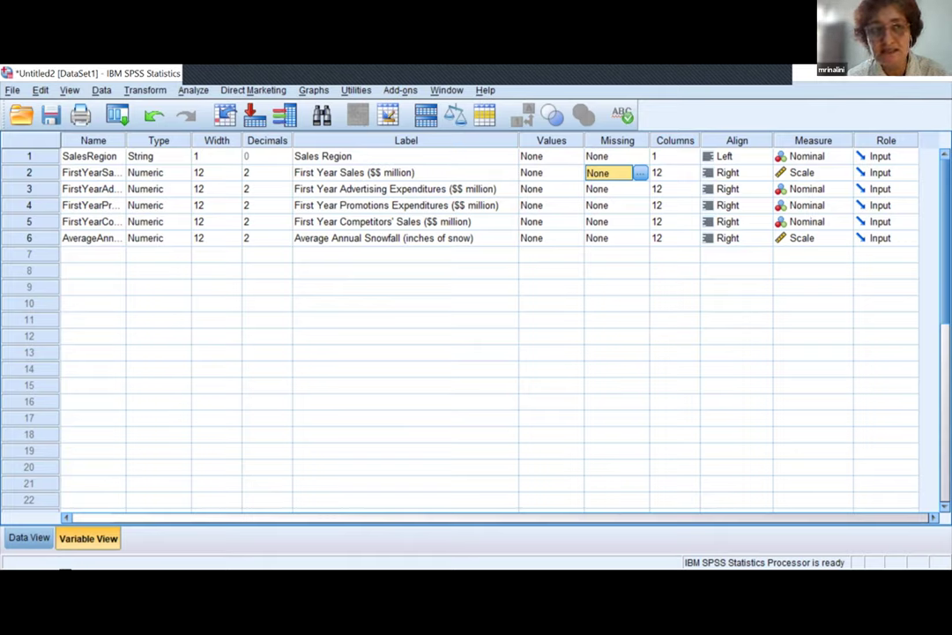
Set the measurement level to Scale for First Year Advertising Expenditures, Promotions Expenditures and Competitors' Sales, and return to the data values
left_click(812, 189)
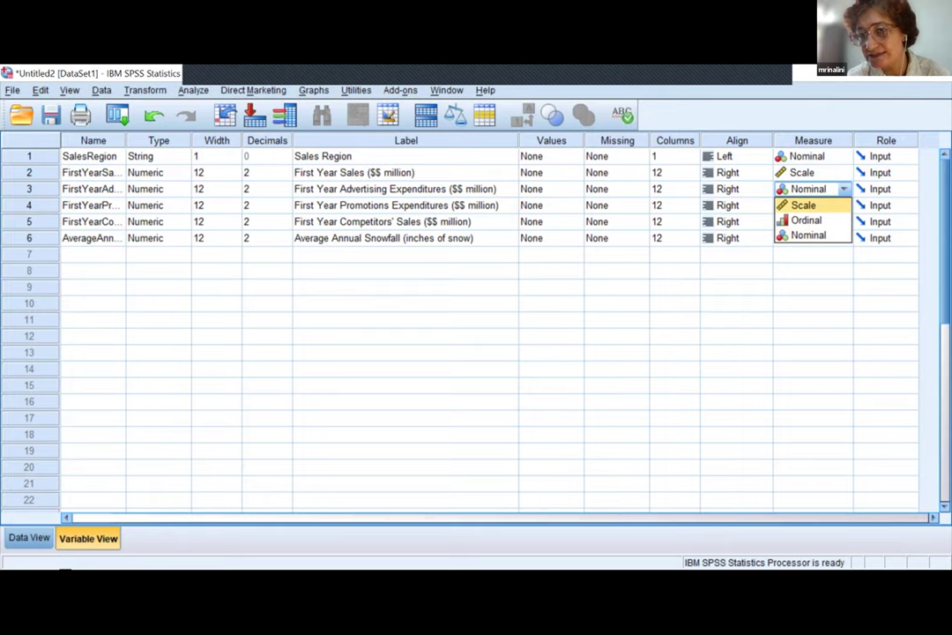
left_click(802, 204)
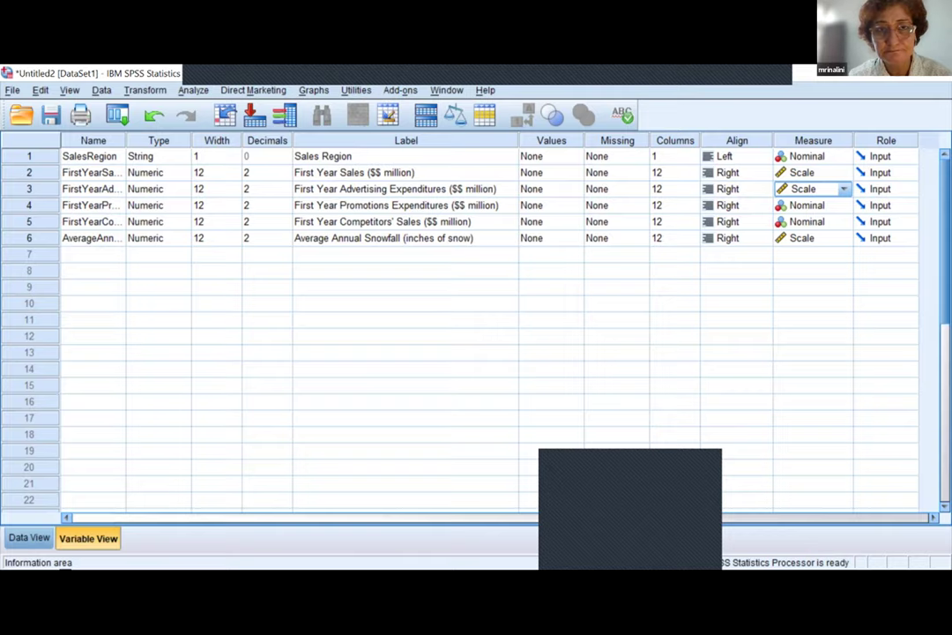
key("alt+Tab")
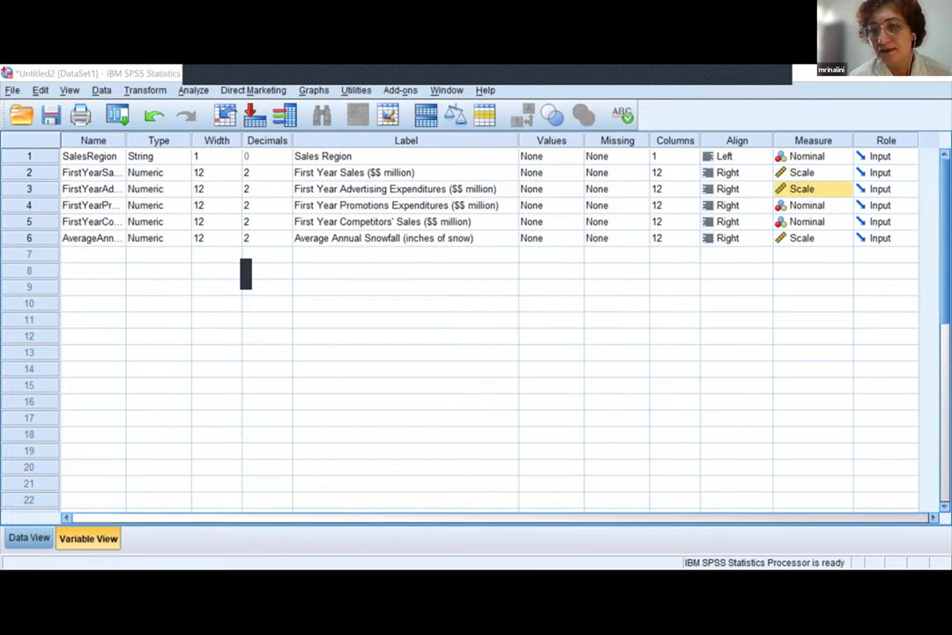
left_click(813, 206)
left_click(804, 221)
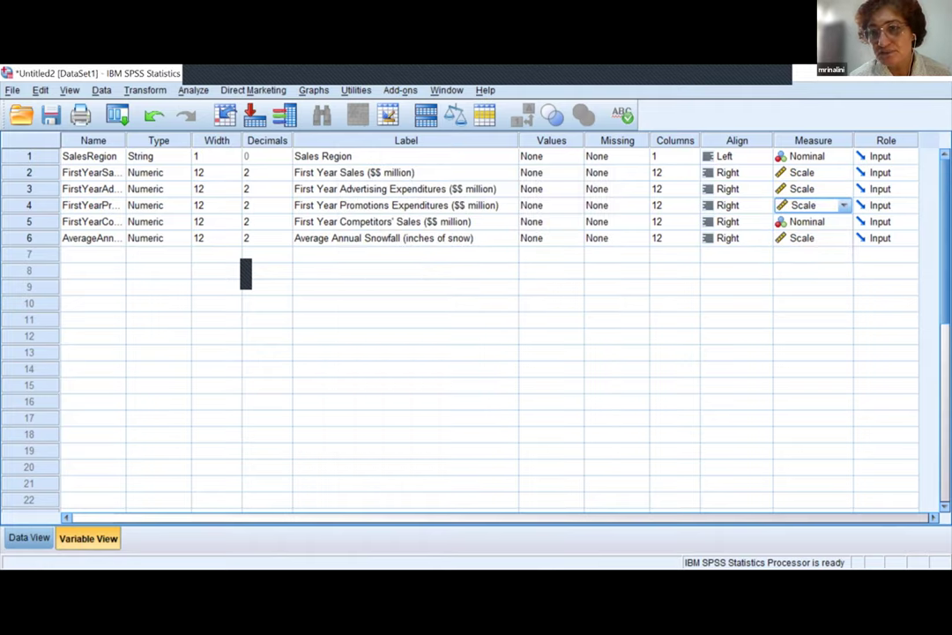
left_click(813, 222)
left_click(803, 238)
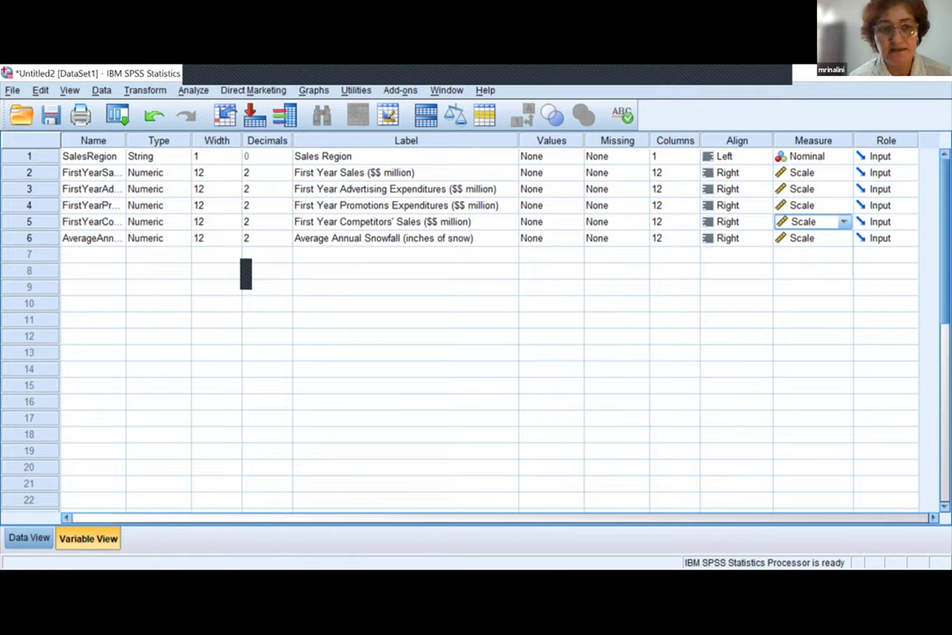
left_click(29, 537)
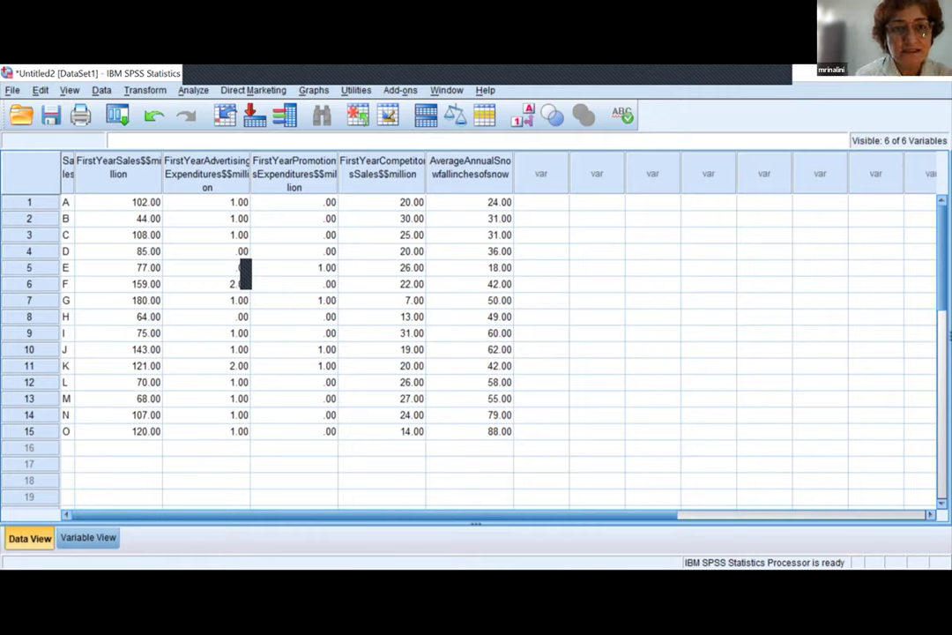
Replace the advertising, promotions, competitors' sales and snowfall values of regions A to O with the decimal figures, starting with 1.30, .20, 20.40 and 24.00
left_click_drag(206, 202, 469, 267)
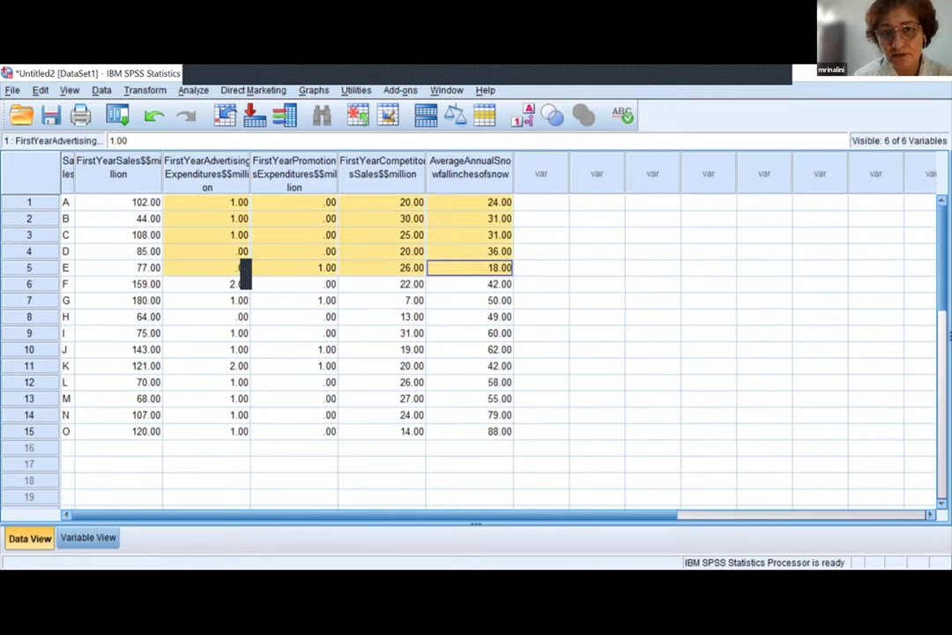
left_click(763, 349)
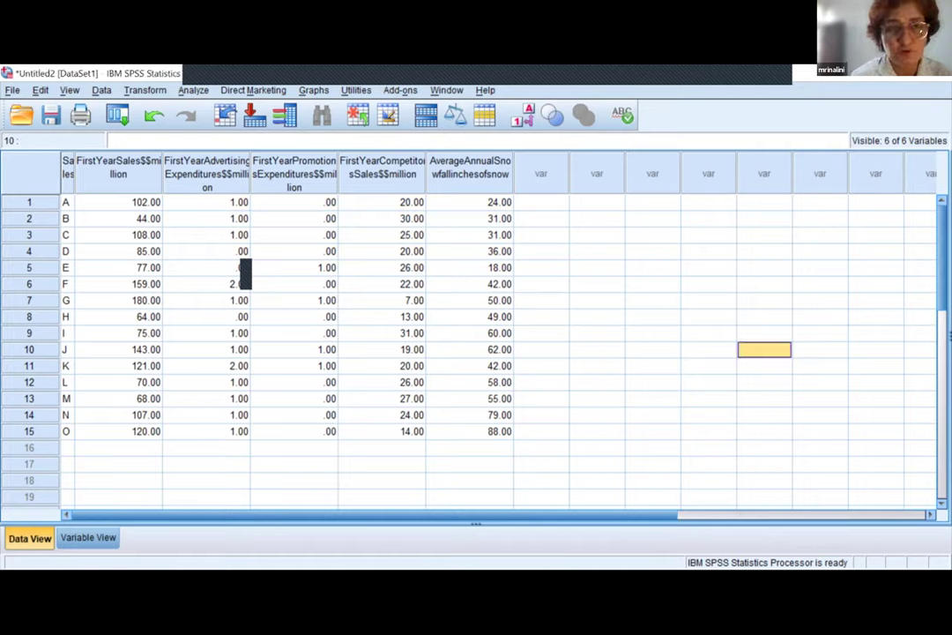
left_click_drag(206, 202, 470, 431)
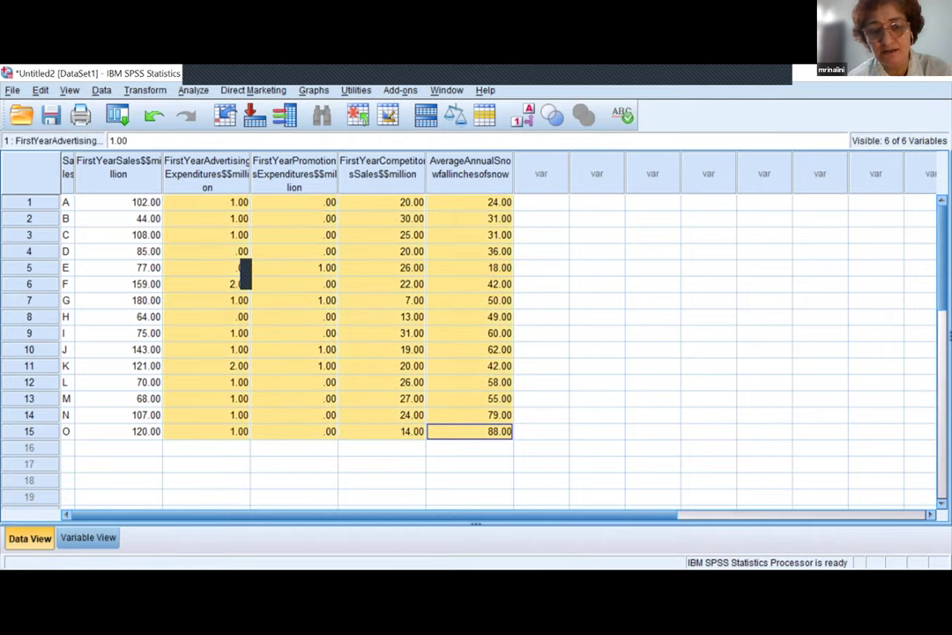
type("1.30\t.20\t20.40\t24.00 .70\t.20\t30.50\t31.00 1.40\t.30\t24.60\t31.00 .50\t.40\t19.60\t36.00 .50\t.60\t25.50\t18.00 1.50\t.40\t21.70\t42.00 1.20\t1.00\t6.80\t50.00 .40\t.40\t12.60\t49.00 .60\t.50\t31.30\t60.00 1.30\t.60\t18.60\t62.00 1.60\t.80\t19.90\t42.00 1.00\t.30\t25.60\t58.00 .80\t.20\t27.40\t55.00 .60\t.50\t24.30\t79.00 1.10\t.30\t13.70\t88.00")
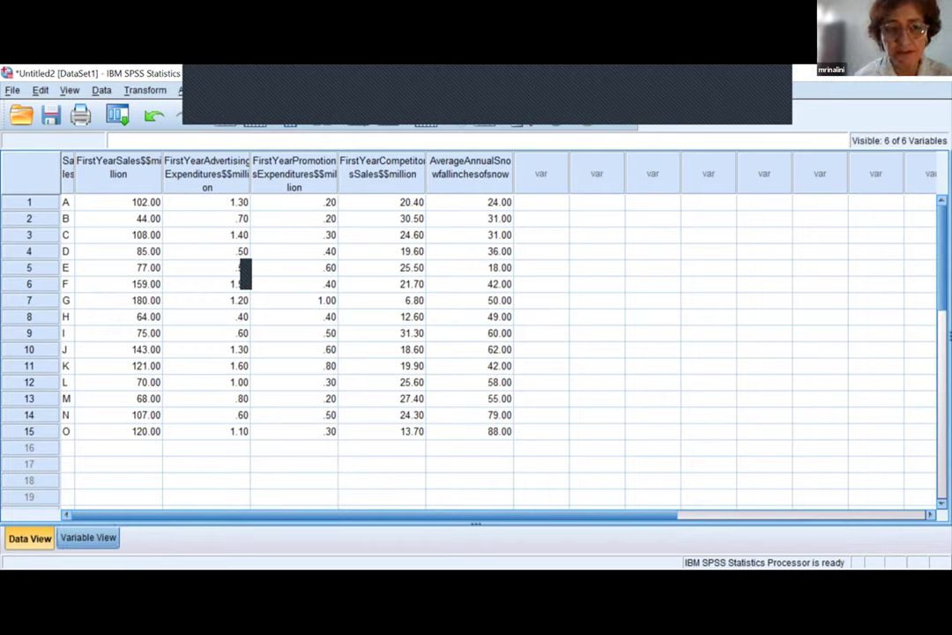
key("ctrl+t")
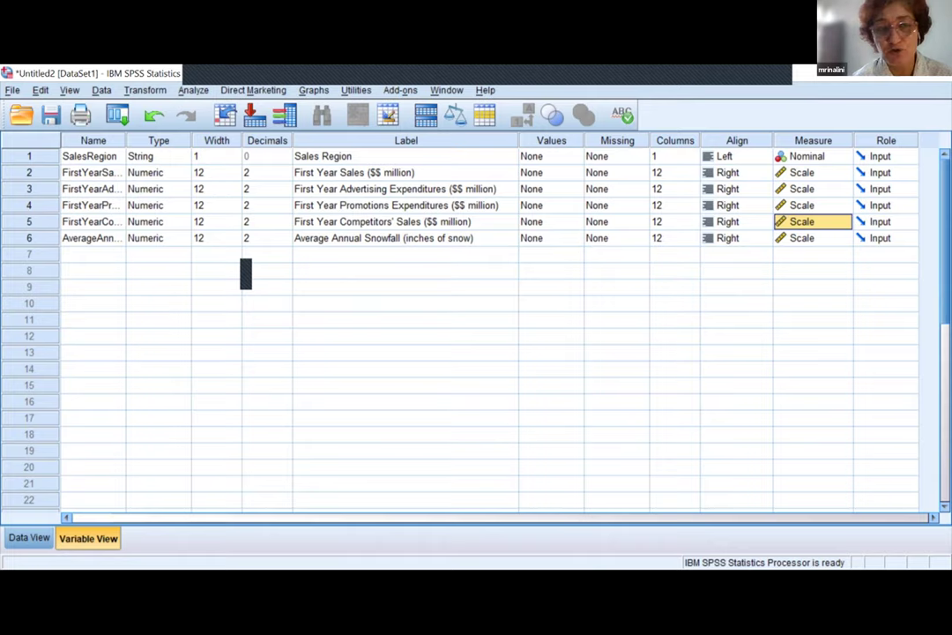
key("ctrl+t")
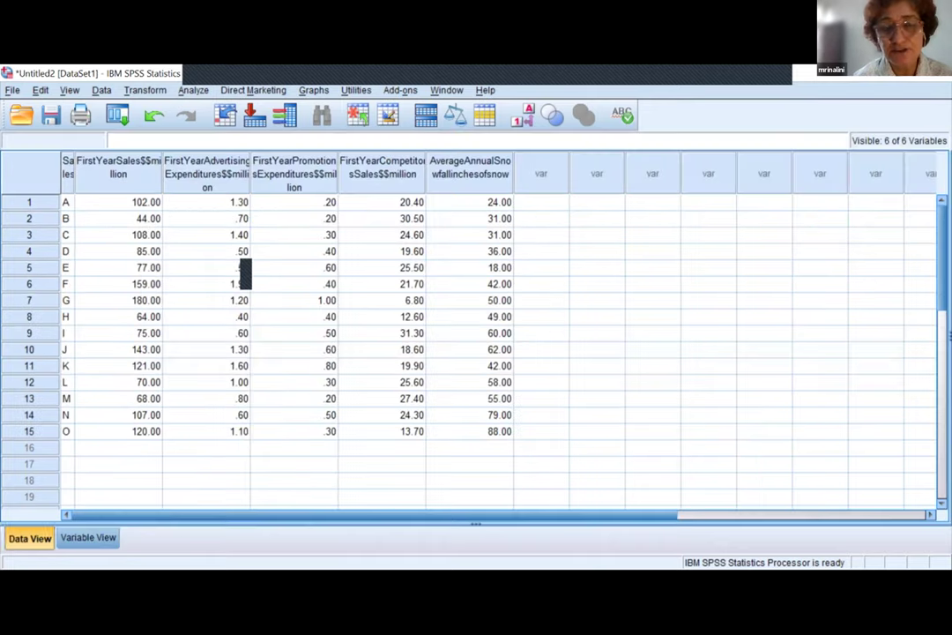
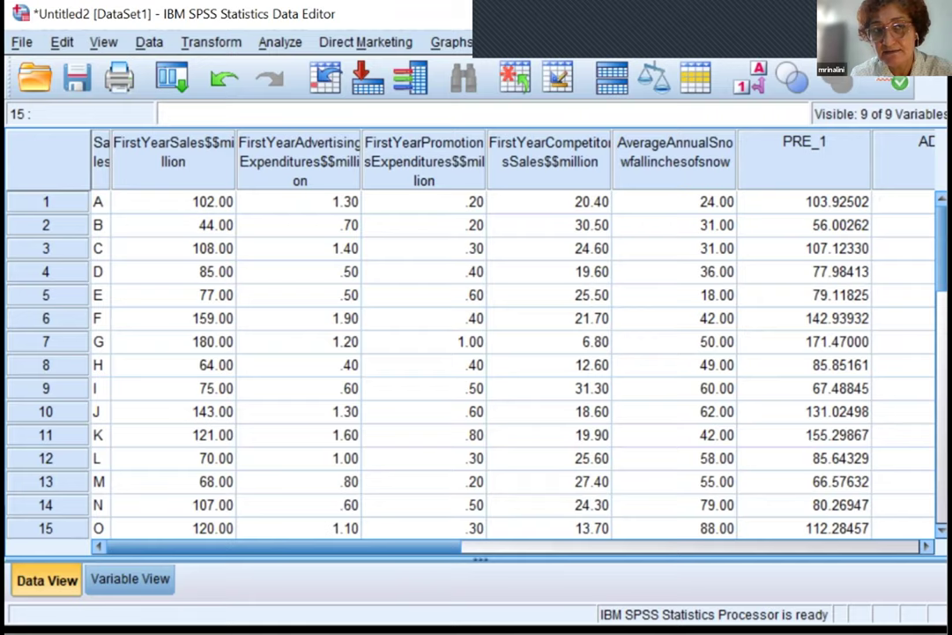
Set up the linear regression of First Year Sales again, adding Average Annual Snowfall to the independent variables
left_click(280, 41)
mouse_move(314, 240)
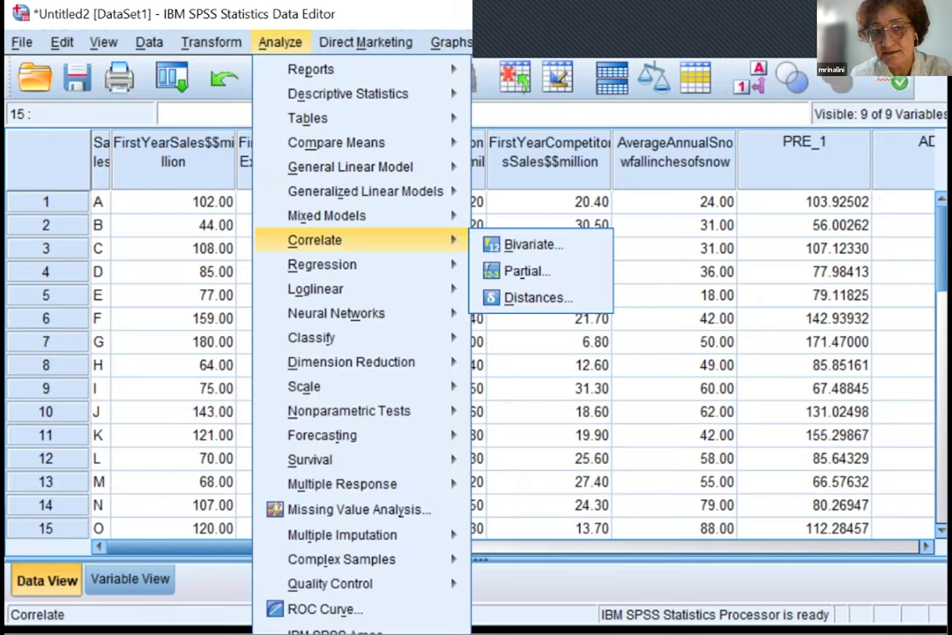
key("r")
key("Down")
key("Return")
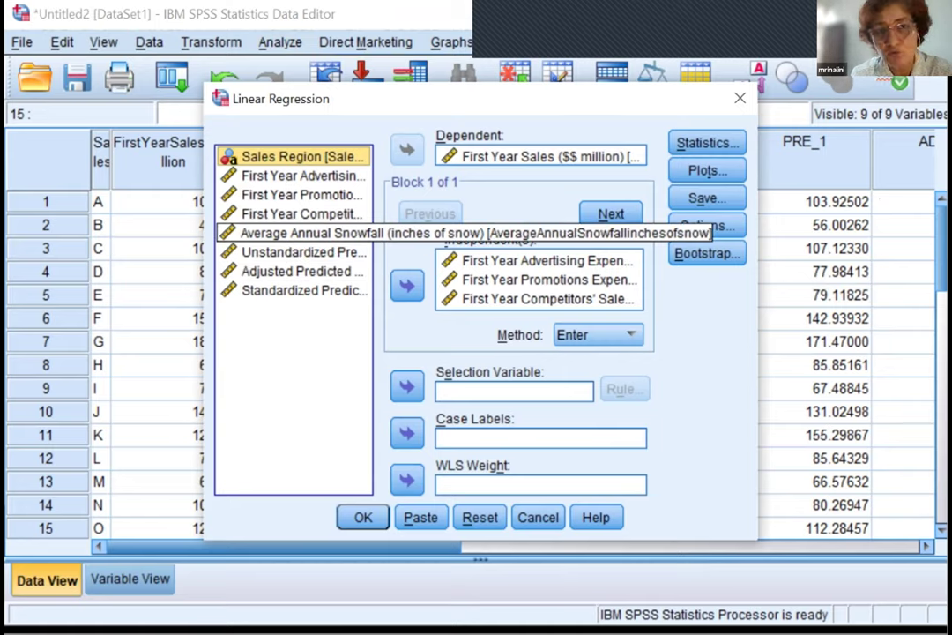
left_click(294, 233)
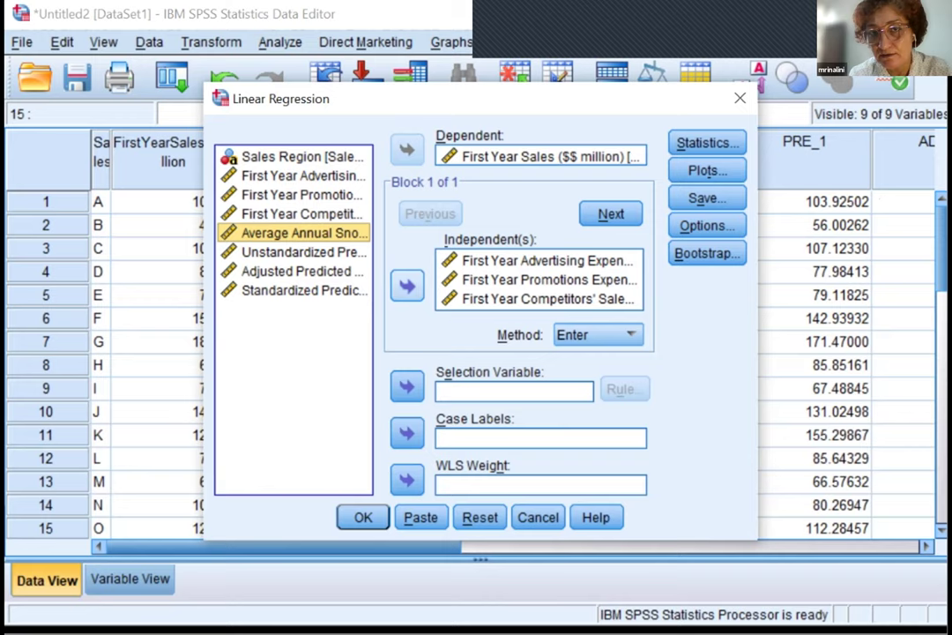
left_click(406, 284)
Keep Estimates and Model fit as the regression statistics, and turn off saving of the unstandardized, standardized and adjusted predicted values
left_click(706, 142)
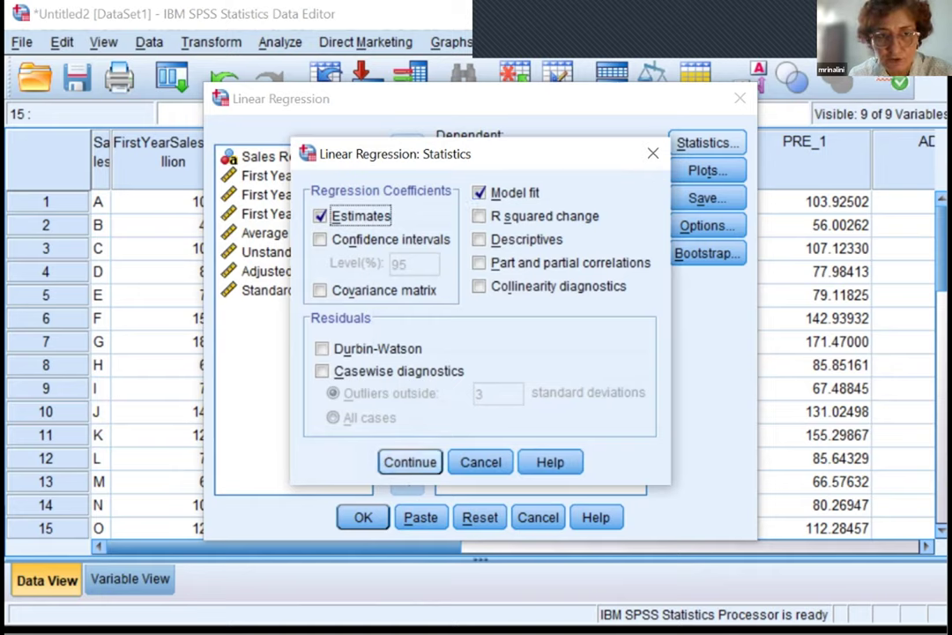
key("Return")
left_click(707, 199)
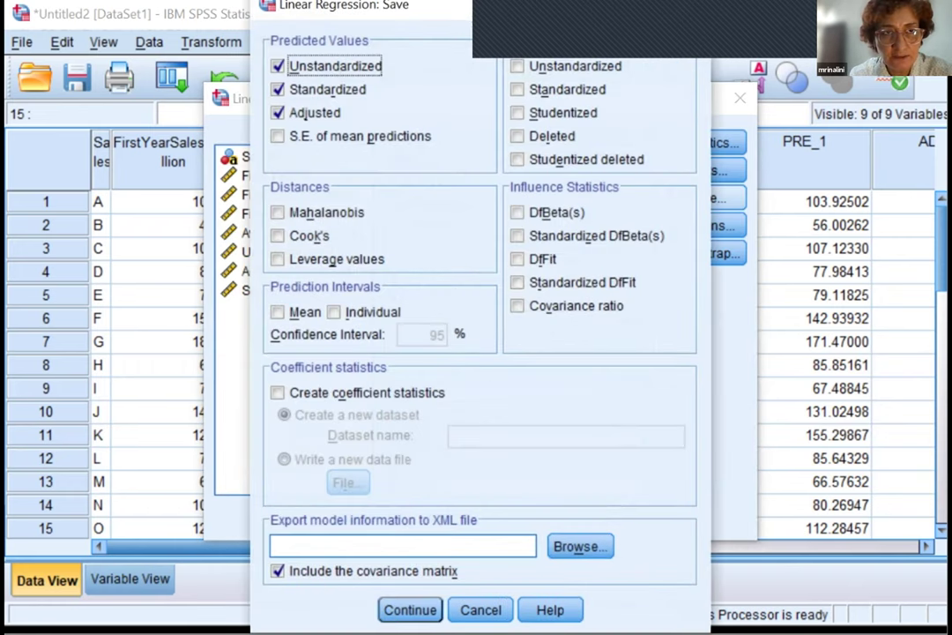
key("space")
key("Tab")
key("space")
key("Tab")
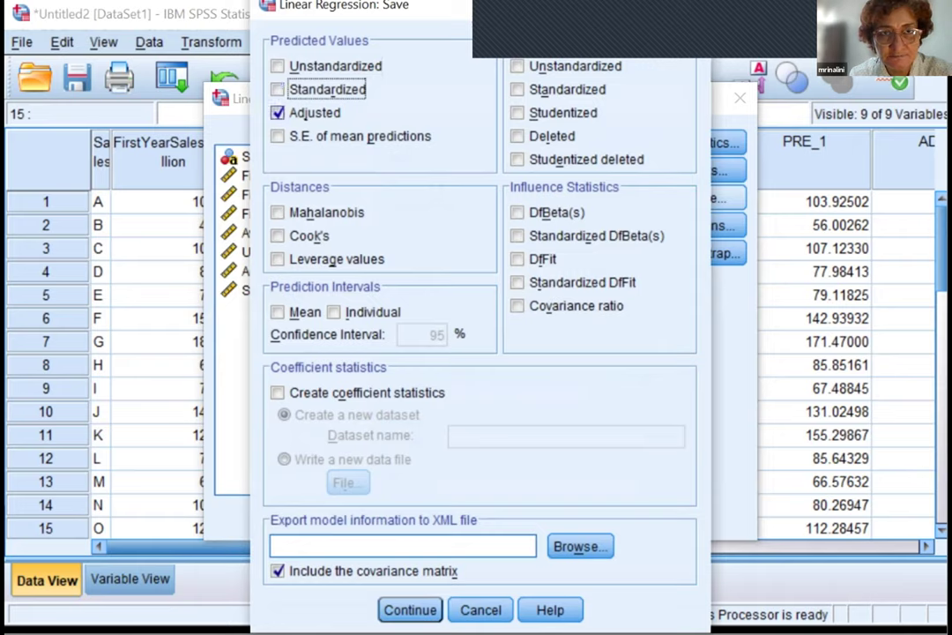
key("space")
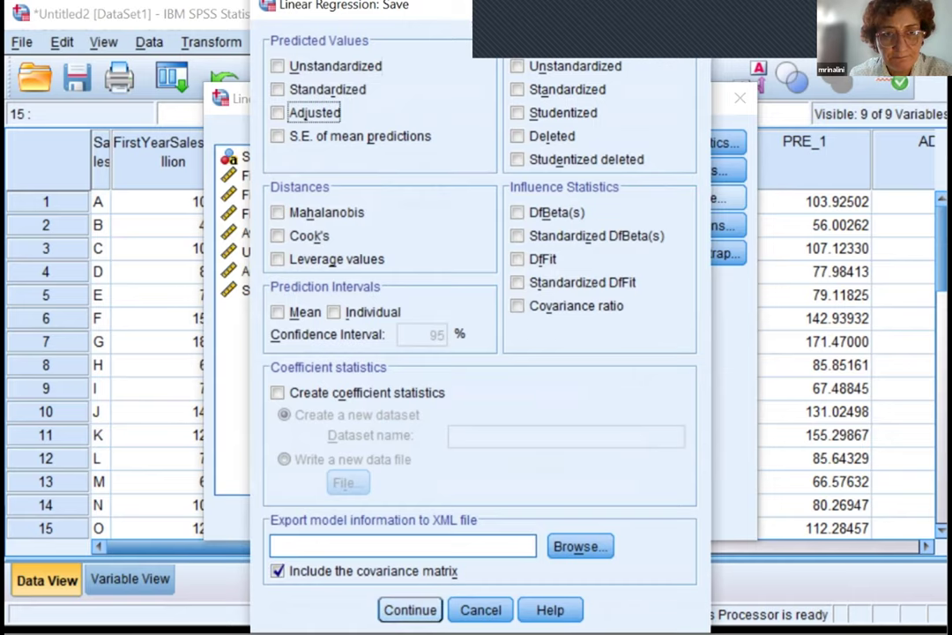
left_click(409, 609)
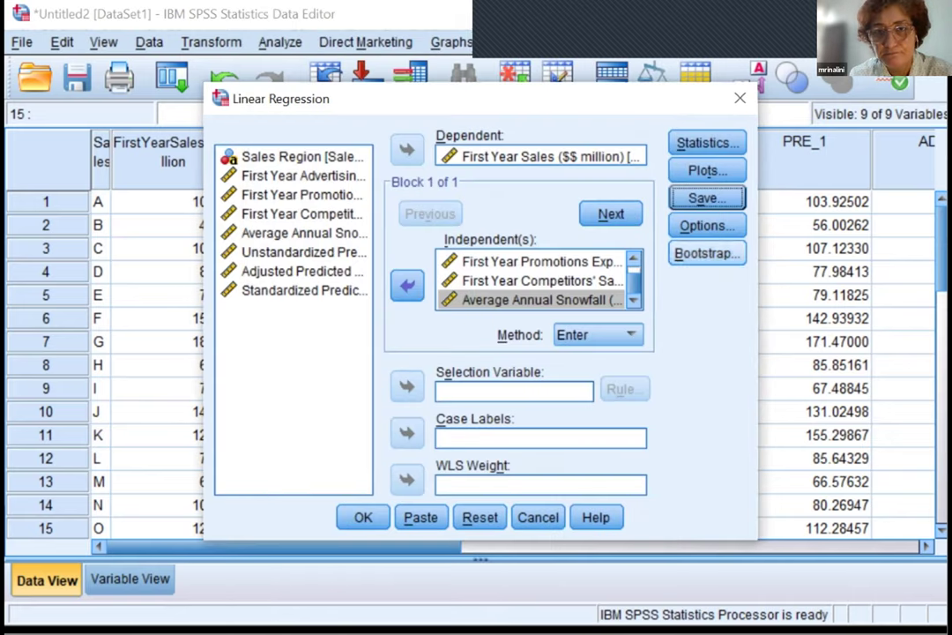
Check the regression options, keeping the constant in the equation and listwise exclusion of missing cases, and run the four-predictor regression
left_click(706, 225)
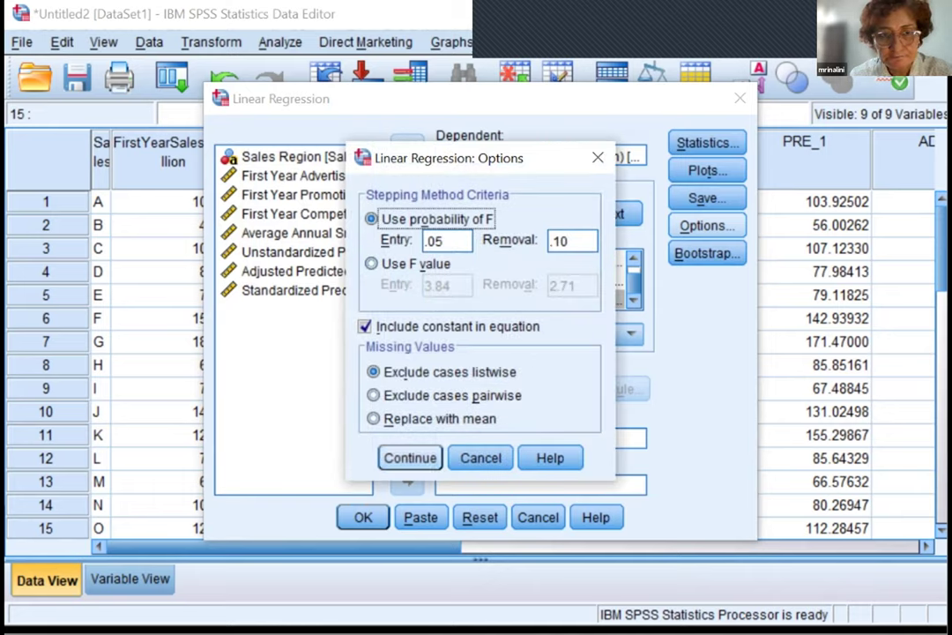
left_click(409, 458)
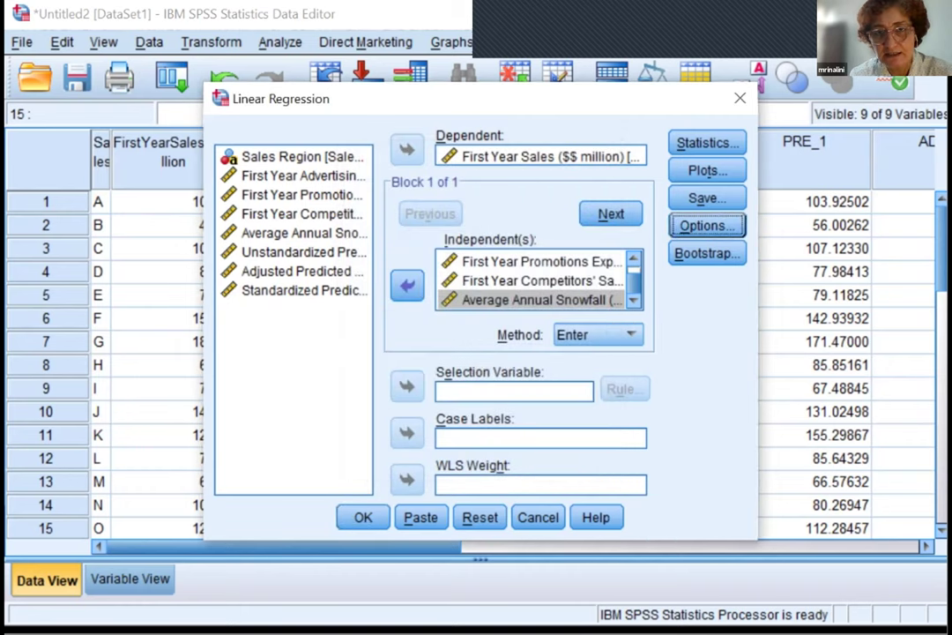
left_click(706, 225)
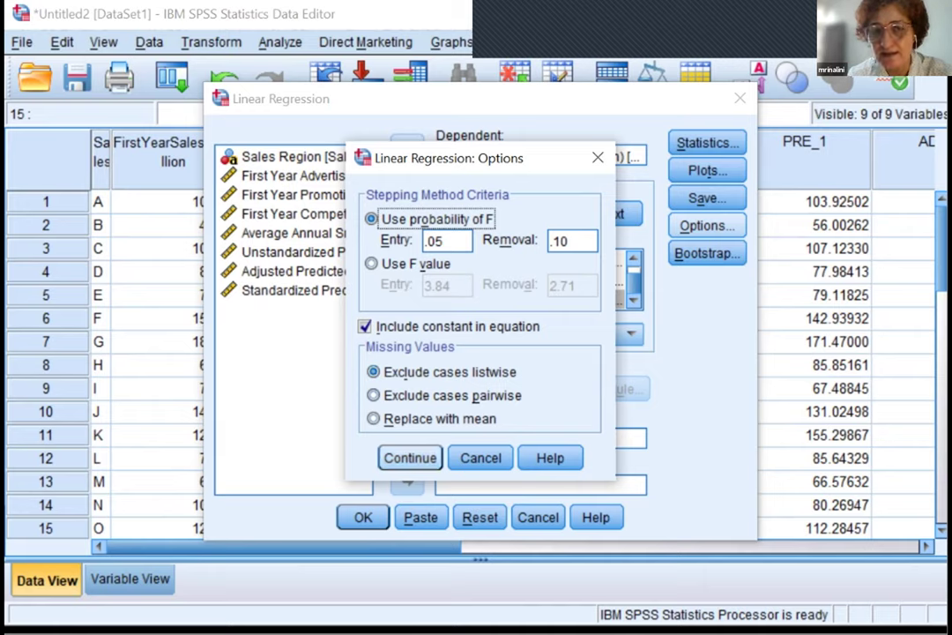
left_click(410, 457)
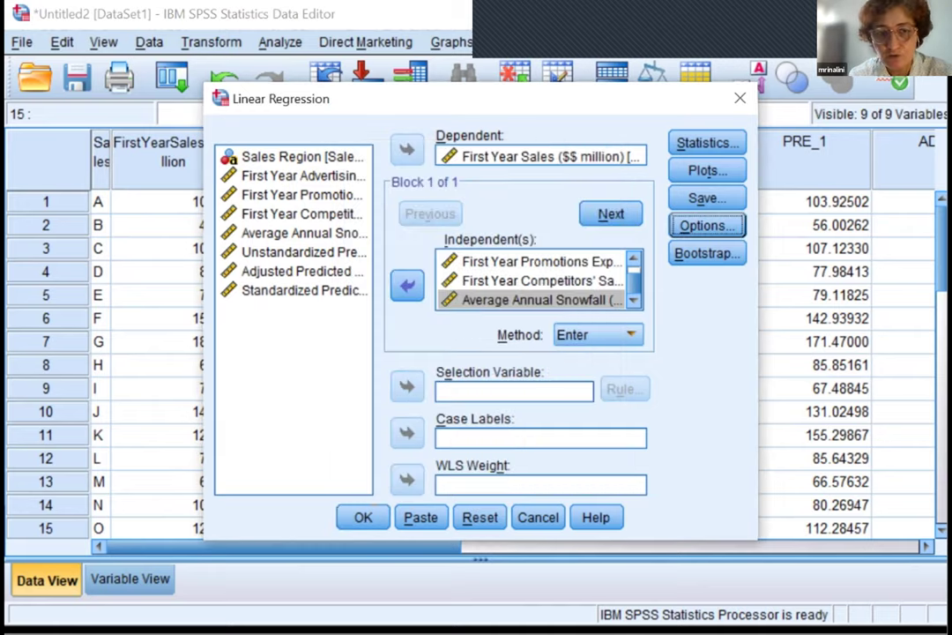
left_click(363, 517)
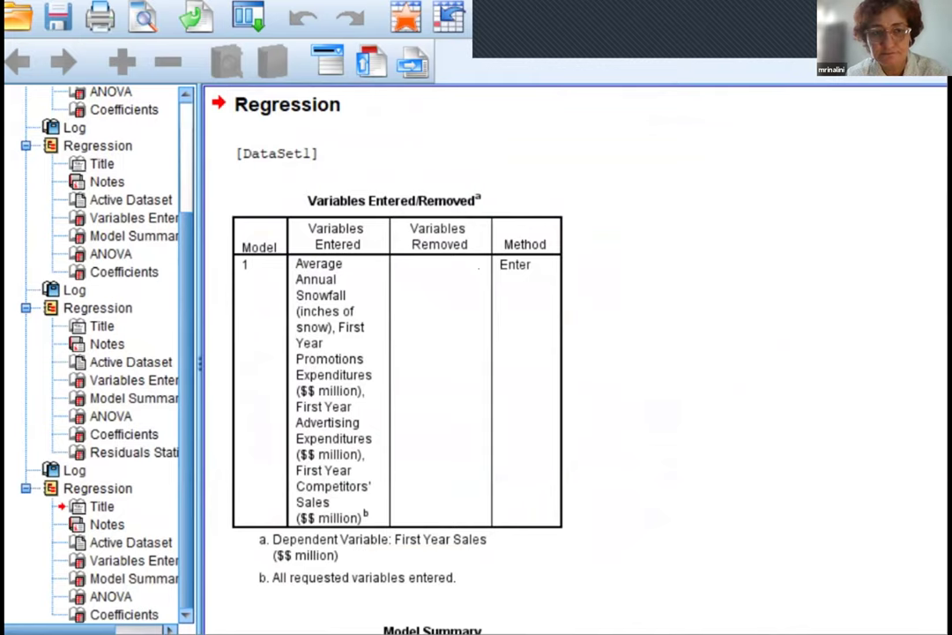
Examine the Model Summary, ANOVA and Coefficients tables of the four-predictor regression
scroll(573, 352, "down", 5)
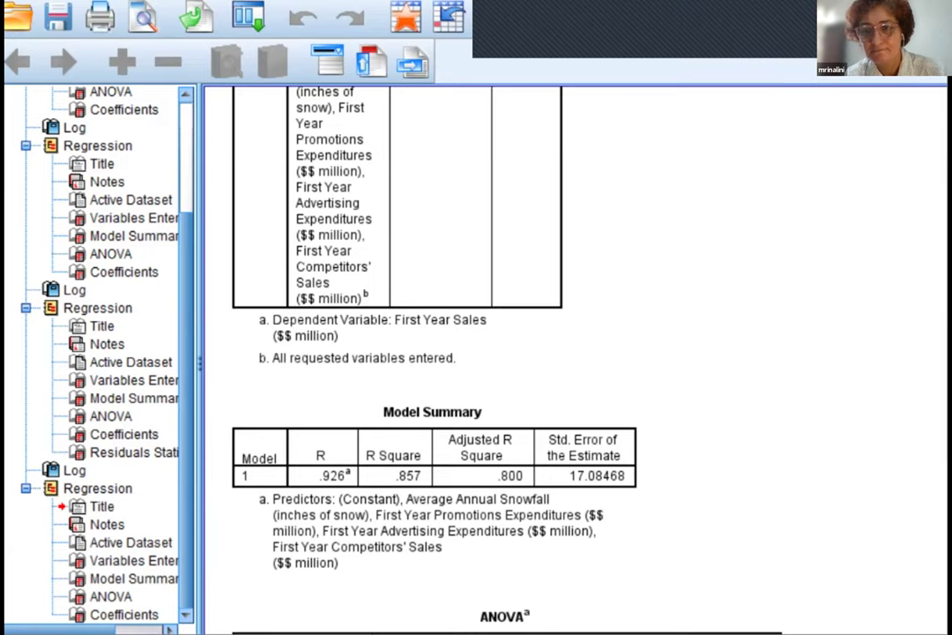
scroll(574, 353, "down", 5)
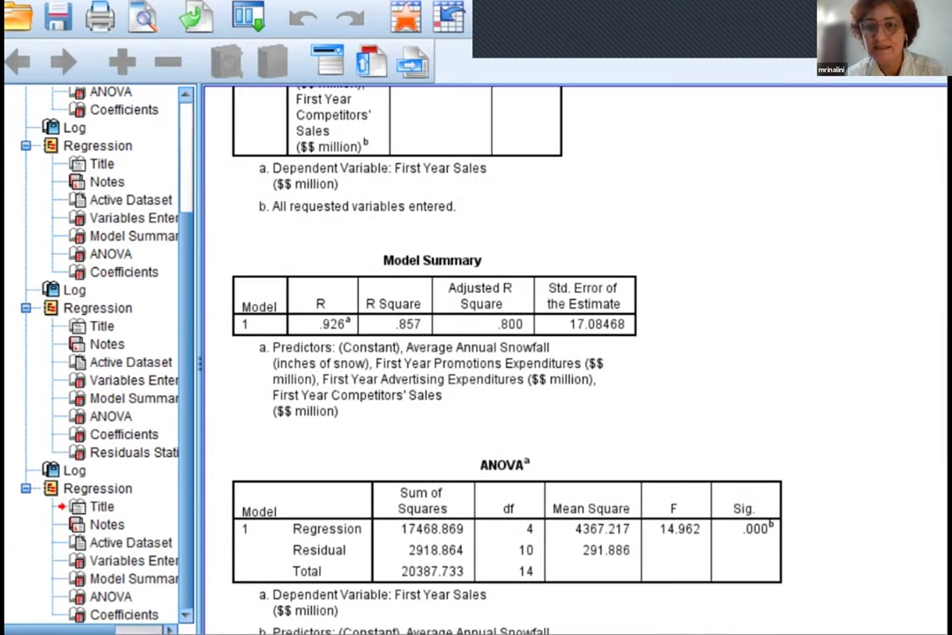
scroll(573, 352, "down", 6)
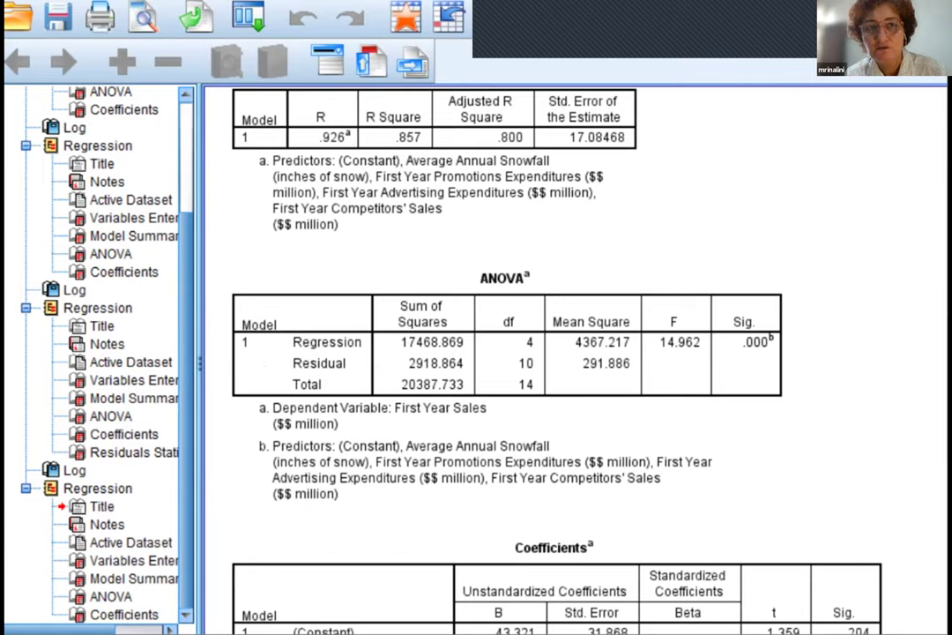
left_click(507, 353)
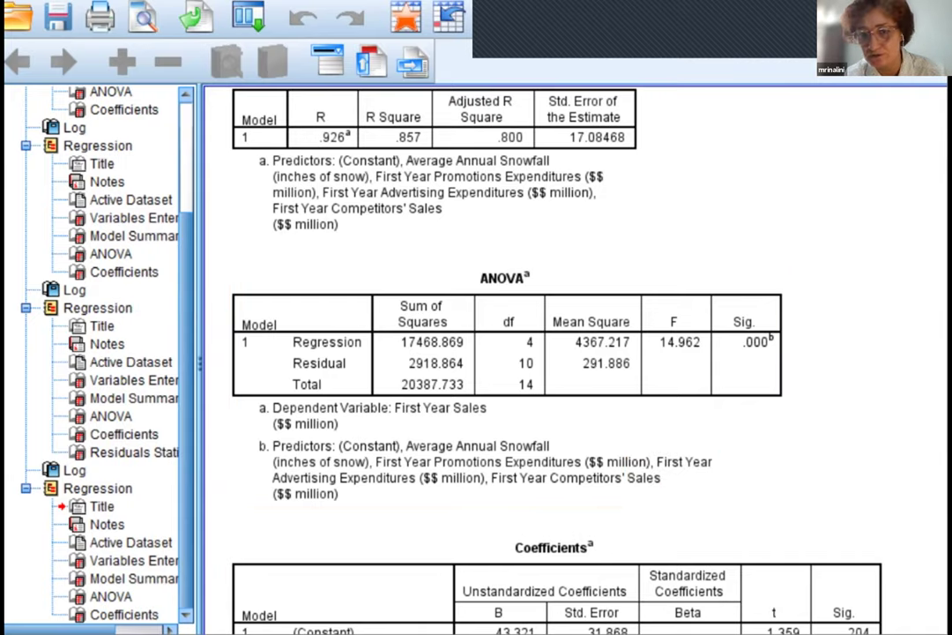
scroll(555, 353, "down", 5)
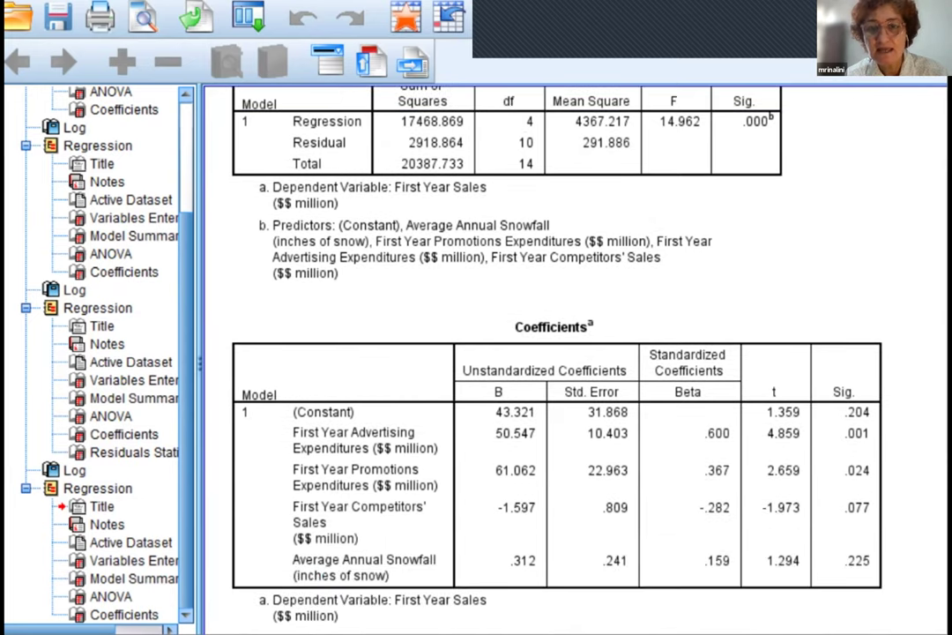
scroll(555, 352, "down", 1)
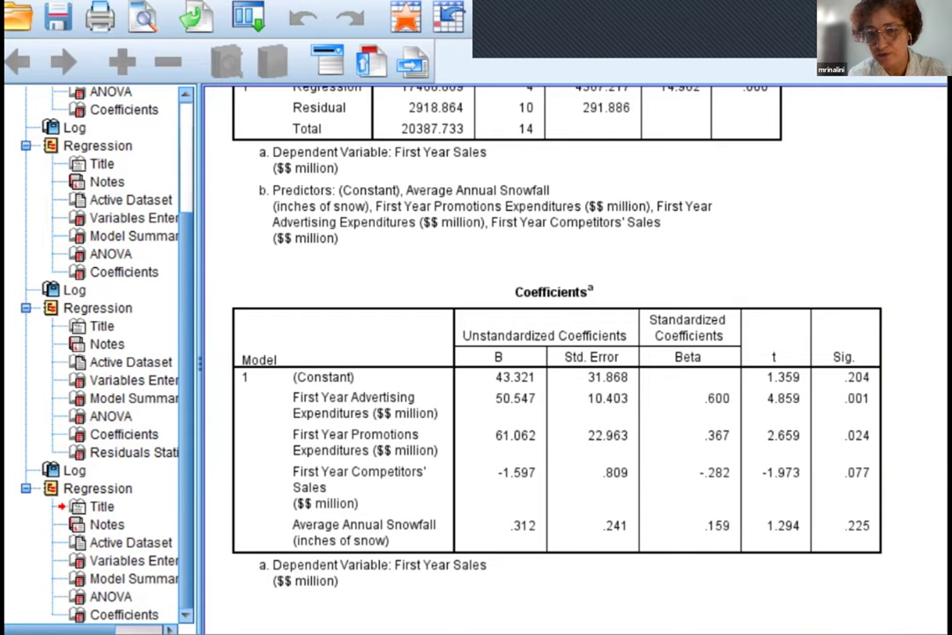
Rerun the linear regression with 95% confidence intervals for the coefficients, and bring the new Coefficients table into view
left_click(948, 577)
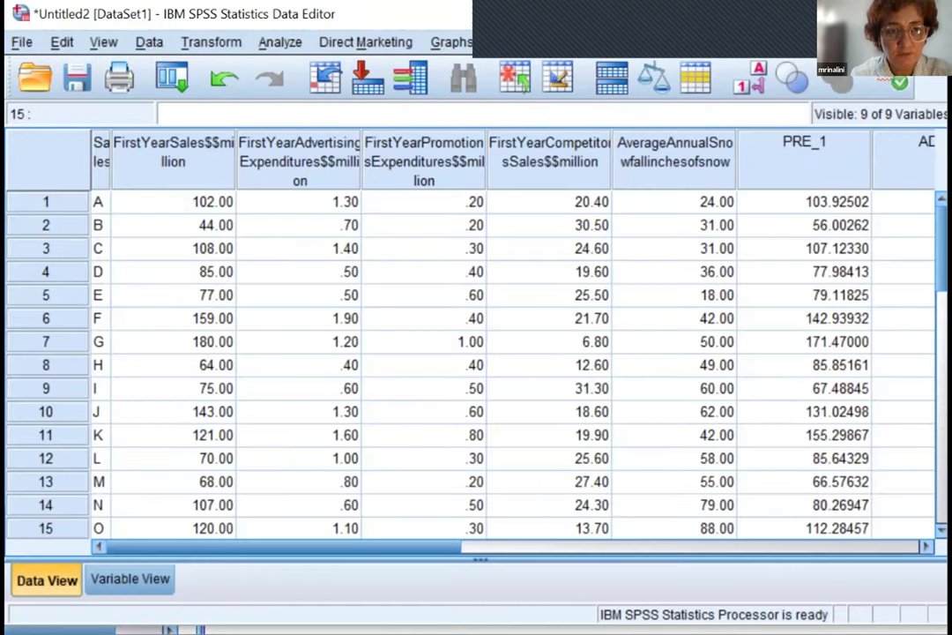
left_click(280, 41)
mouse_move(370, 263)
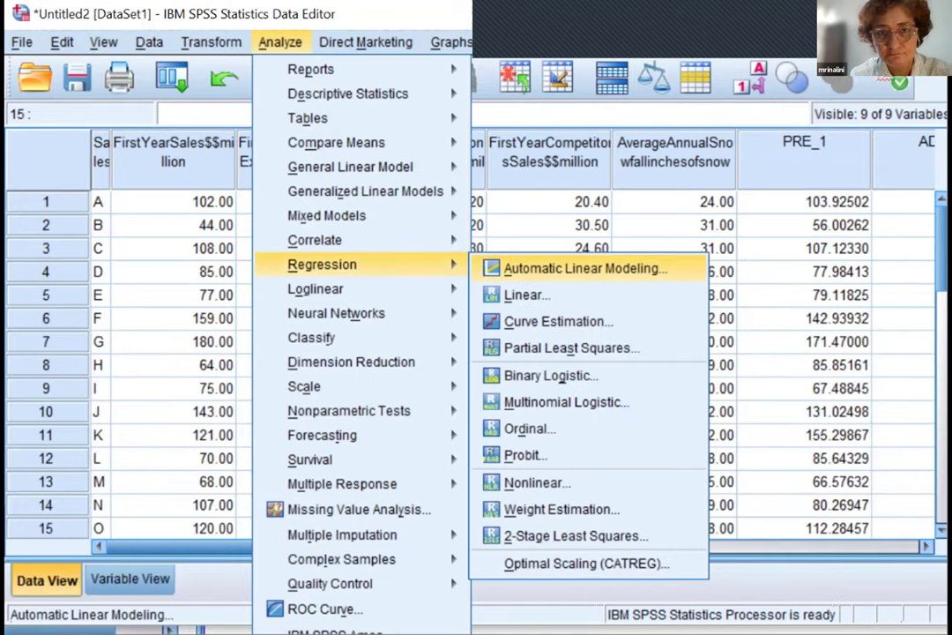
left_click(526, 295)
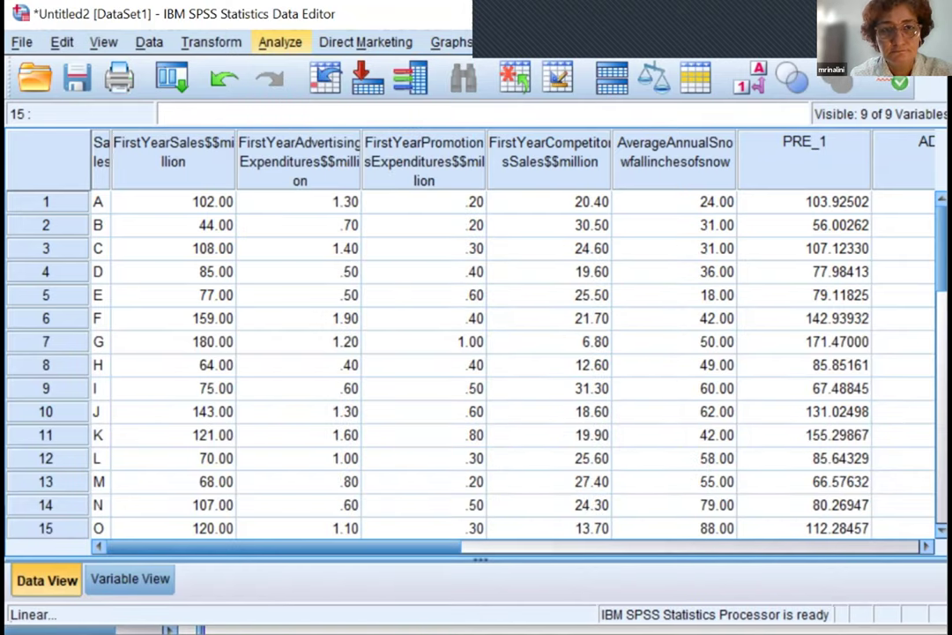
left_click(707, 142)
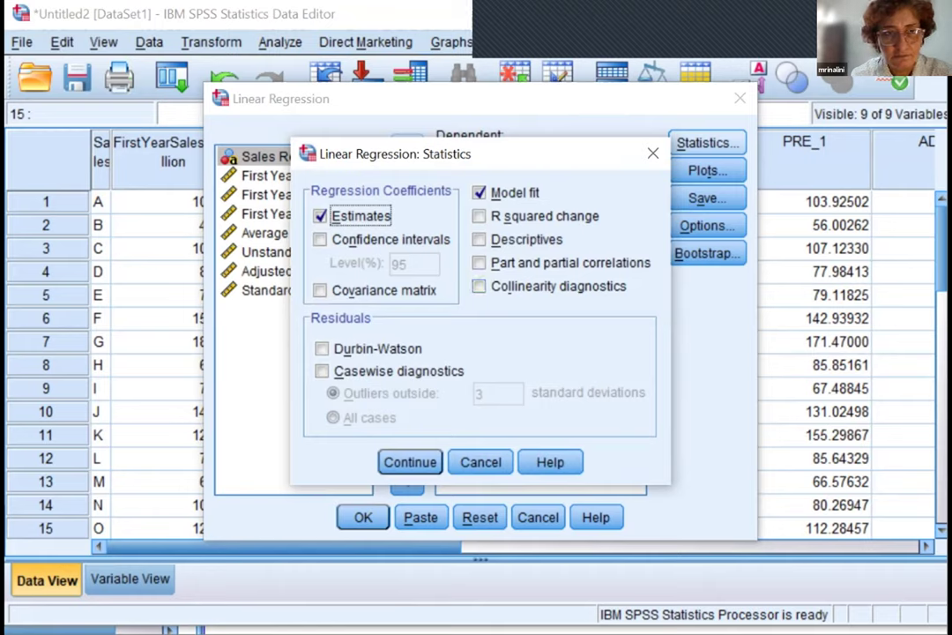
left_click(320, 239)
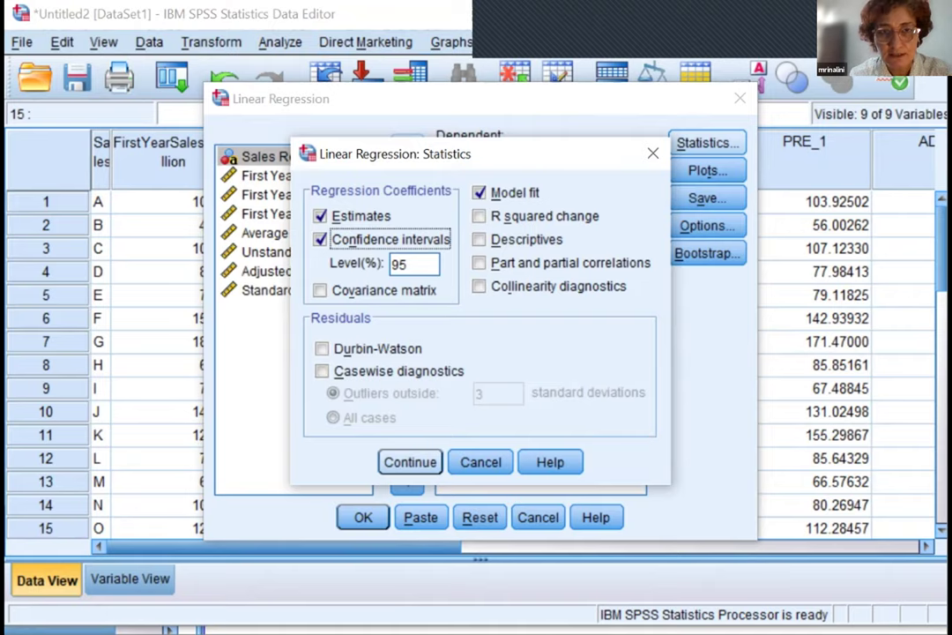
key("Return")
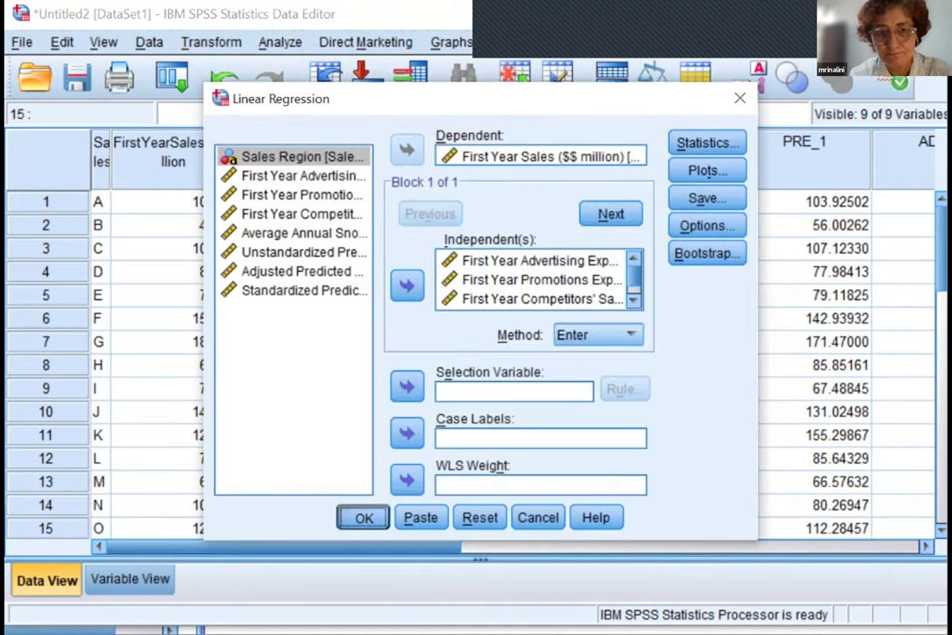
key("Return")
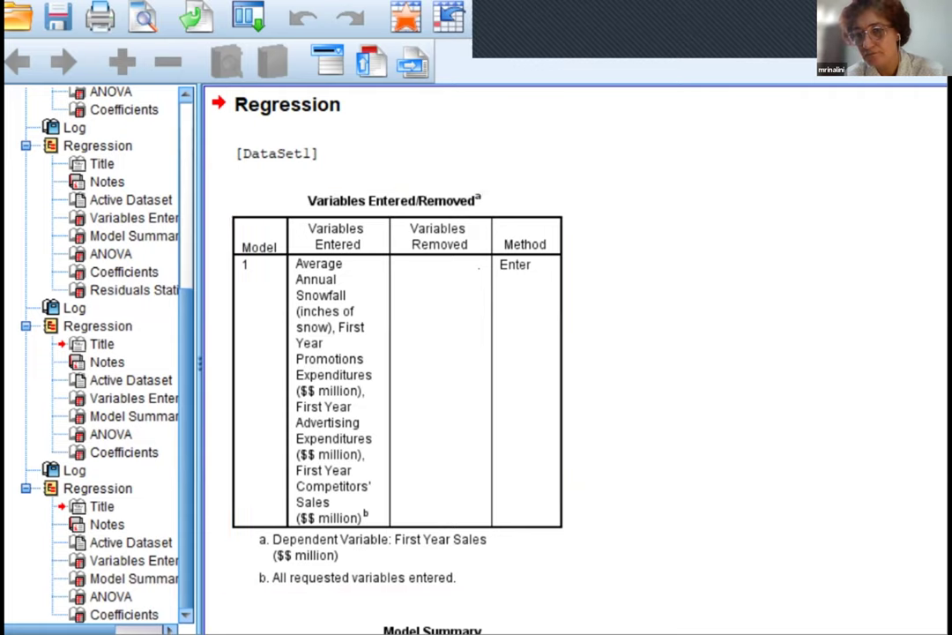
scroll(573, 352, "down", 10)
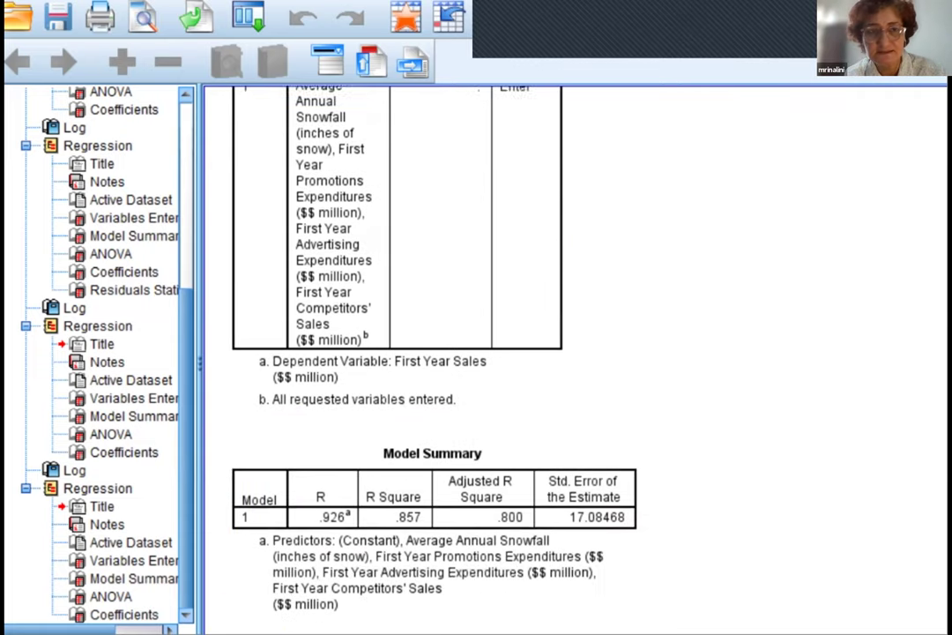
scroll(573, 352, "down", 7)
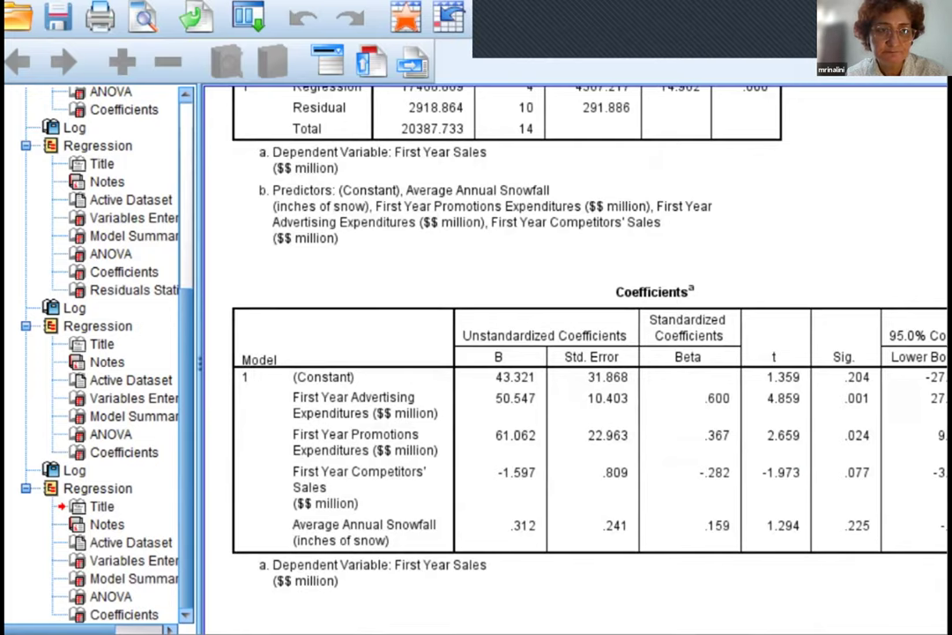
Narrow the output outline and examine the coefficients' 95% confidence intervals together with the Model Summary and ANOVA tables of the four-predictor regression
left_click_drag(200, 362, 54, 362)
left_click(511, 437)
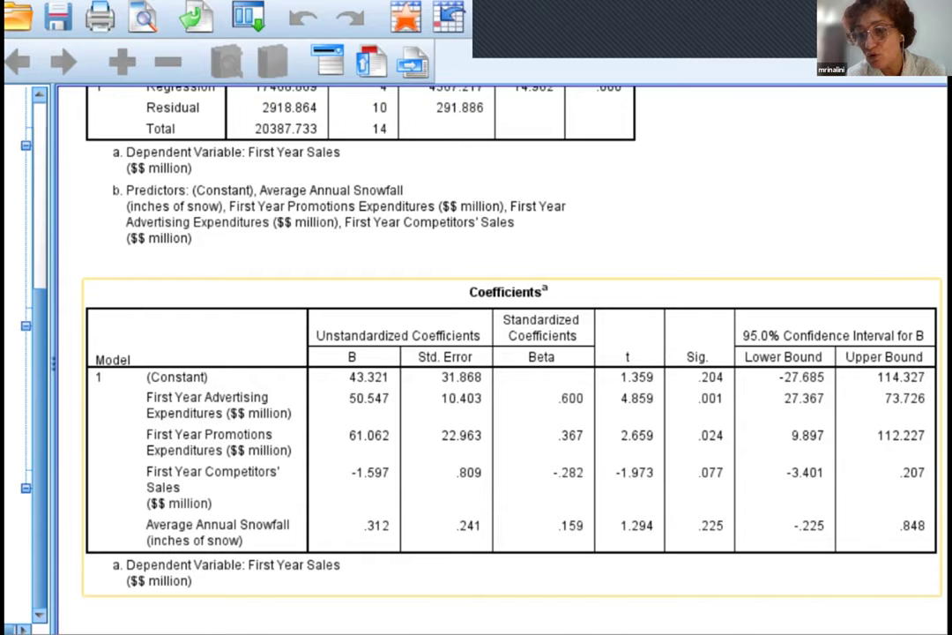
scroll(623, 630, "up", 10)
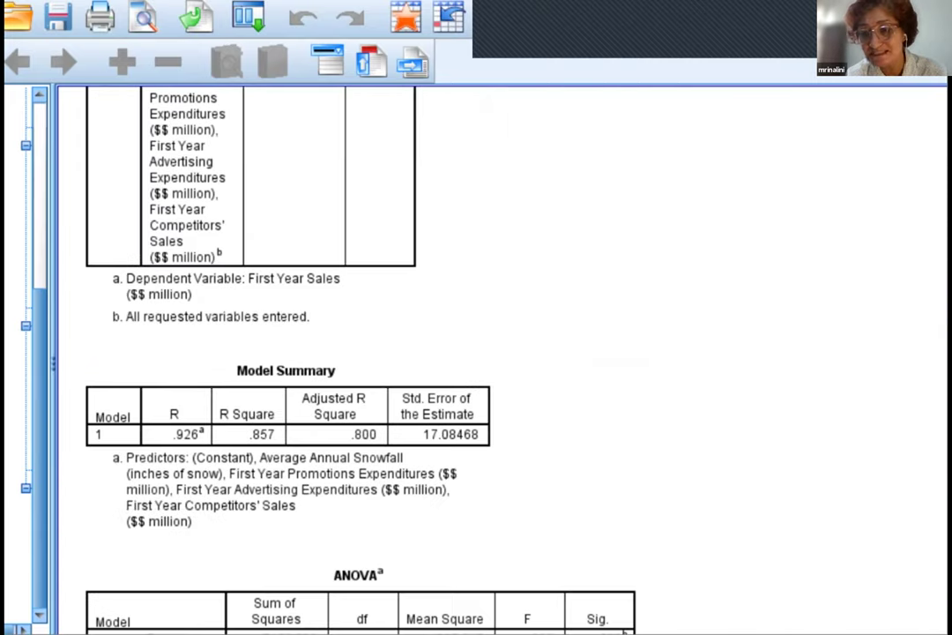
scroll(623, 629, "up", 1)
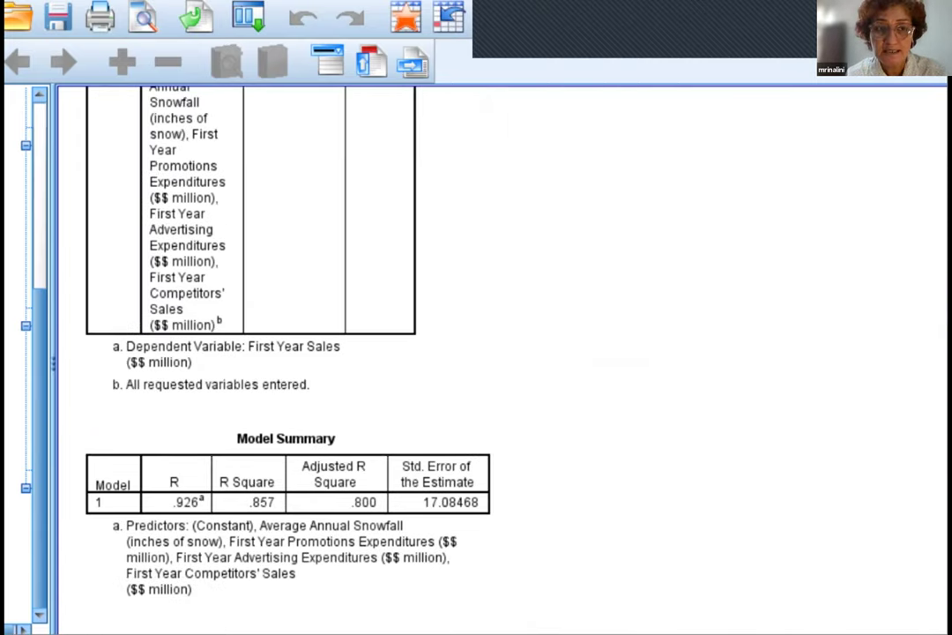
scroll(353, 353, "down", 3)
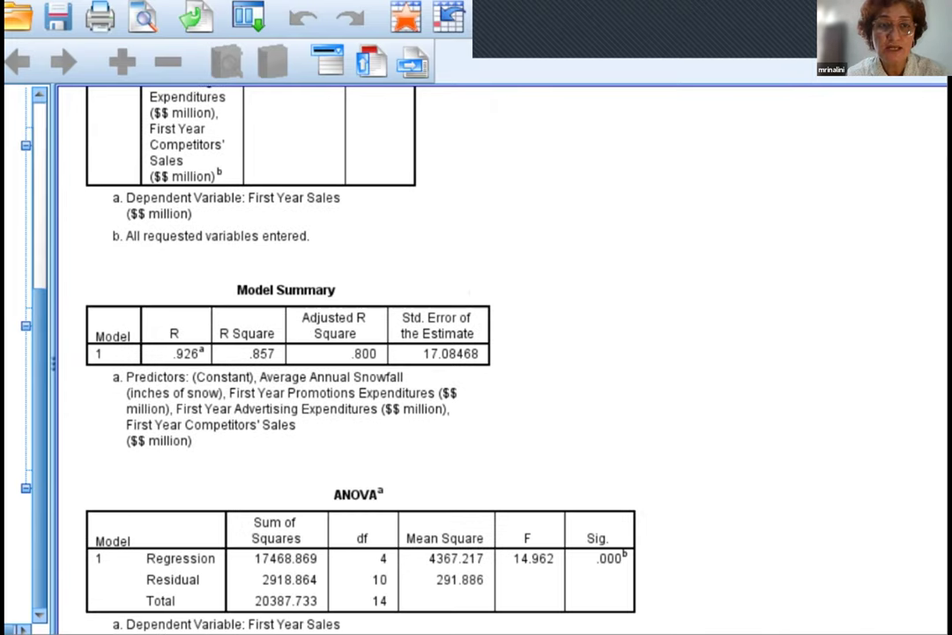
left_click(285, 335)
scroll(286, 353, "down", 1)
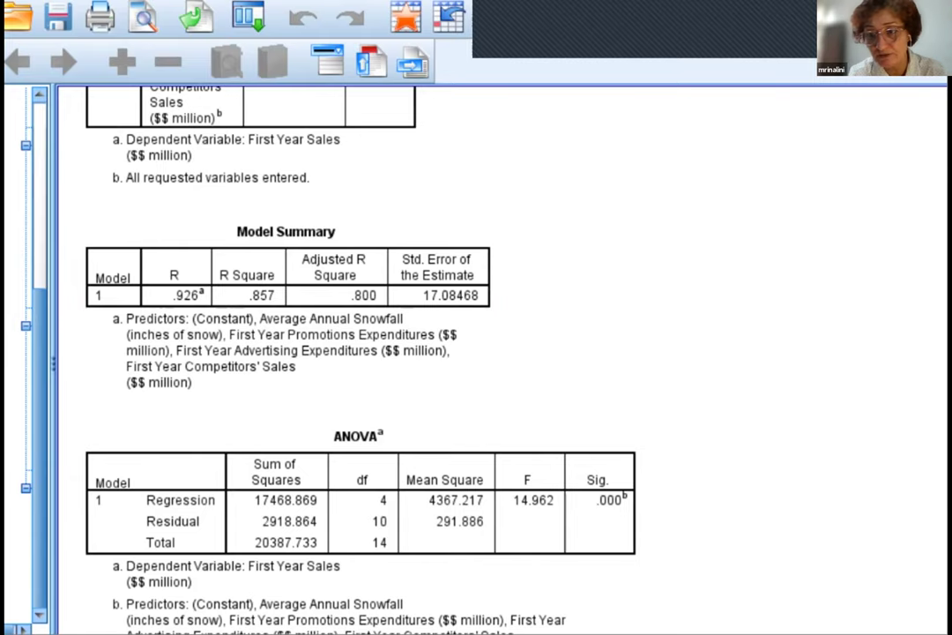
scroll(503, 353, "down", 8)
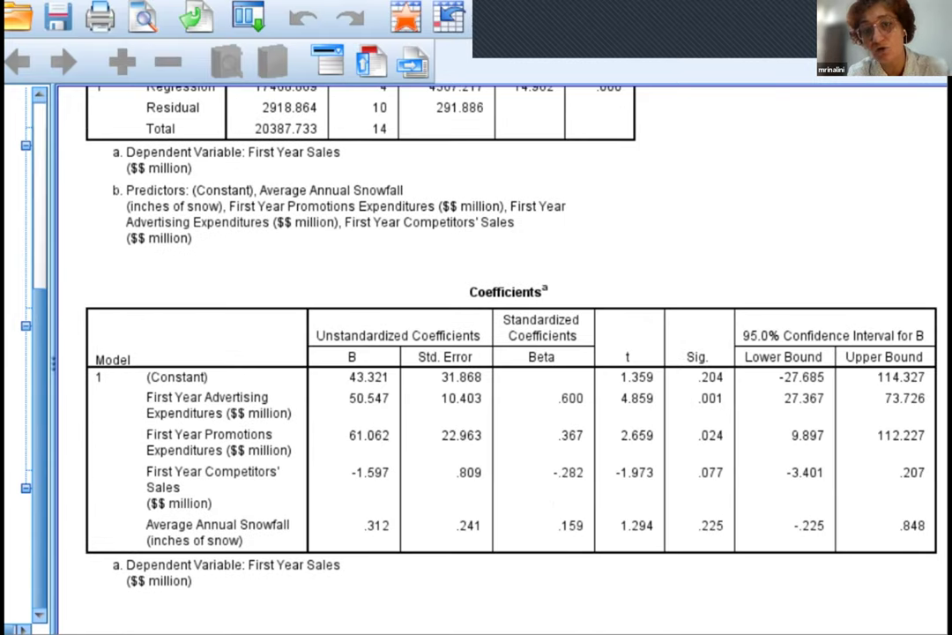
left_click(821, 522)
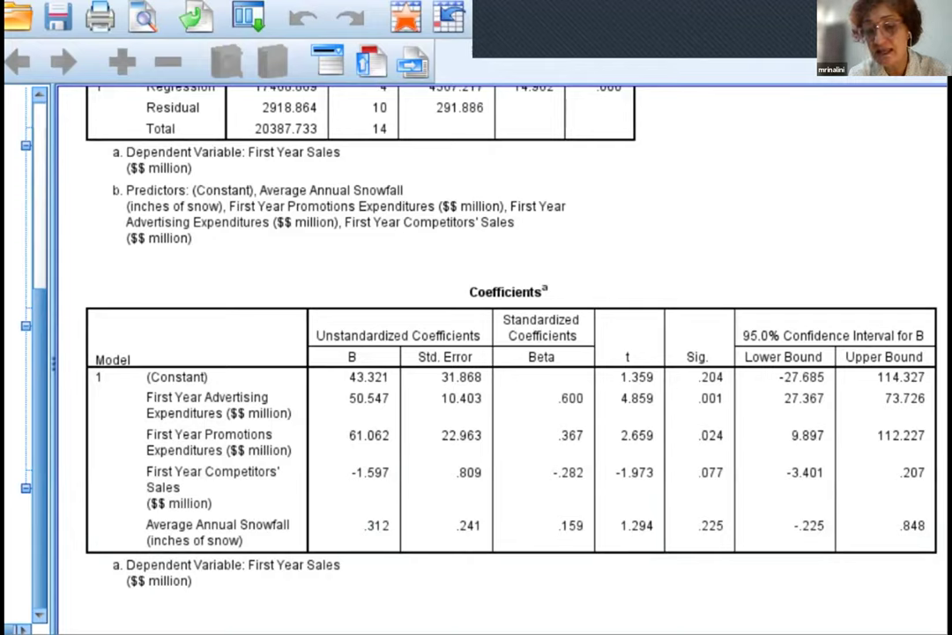
mouse_move(854, 633)
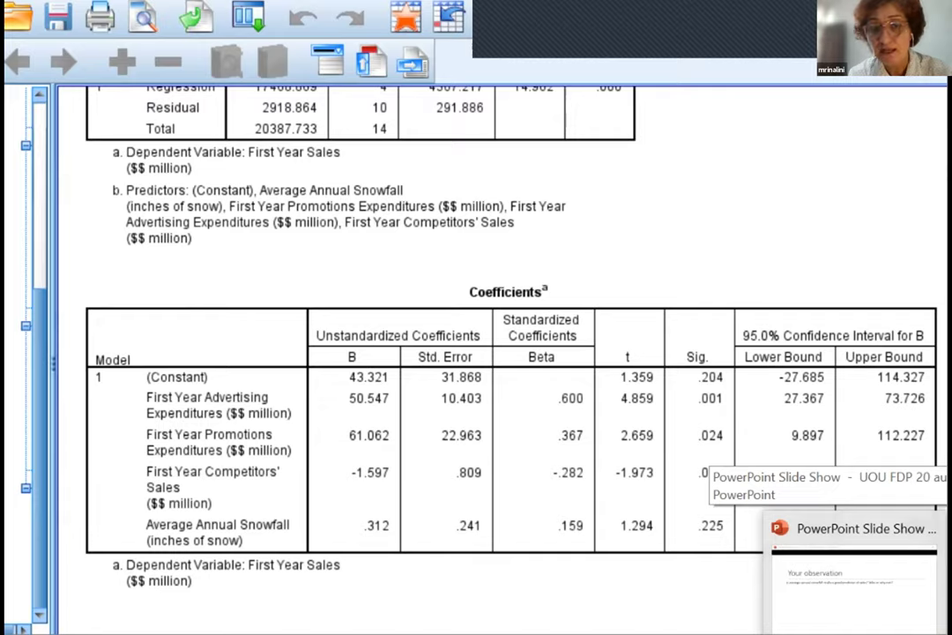
left_click(854, 586)
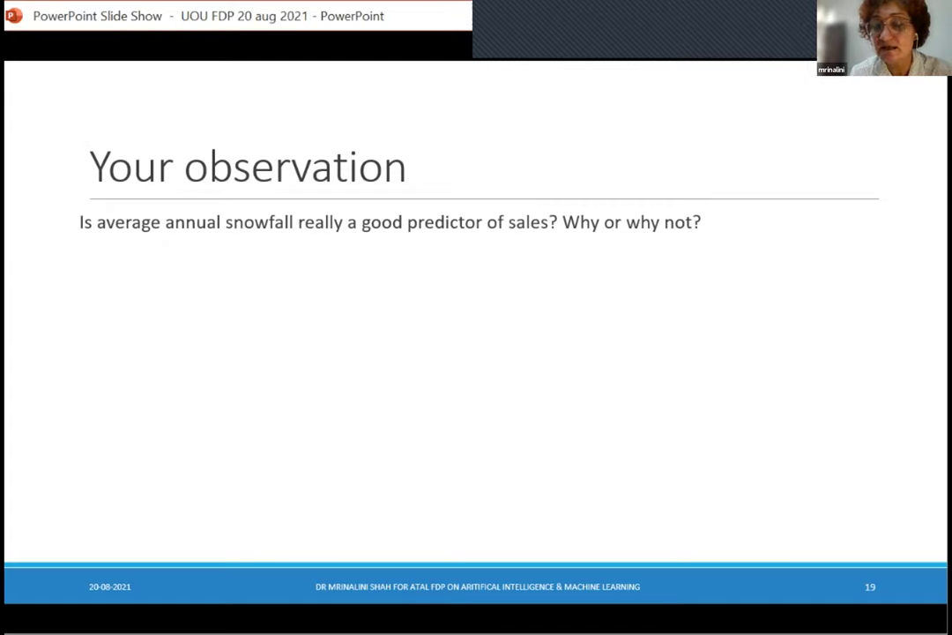
key("Right")
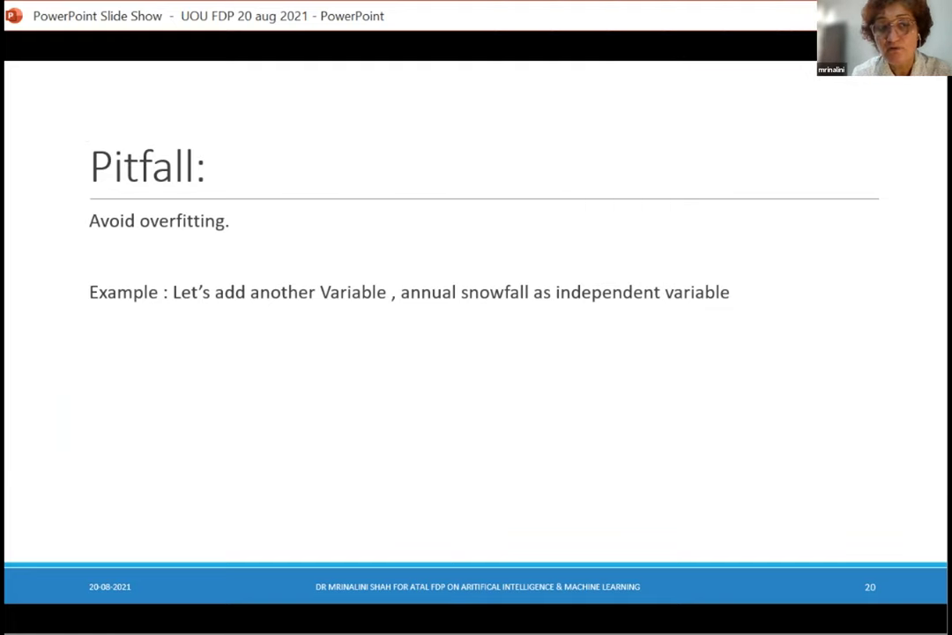
key("Right")
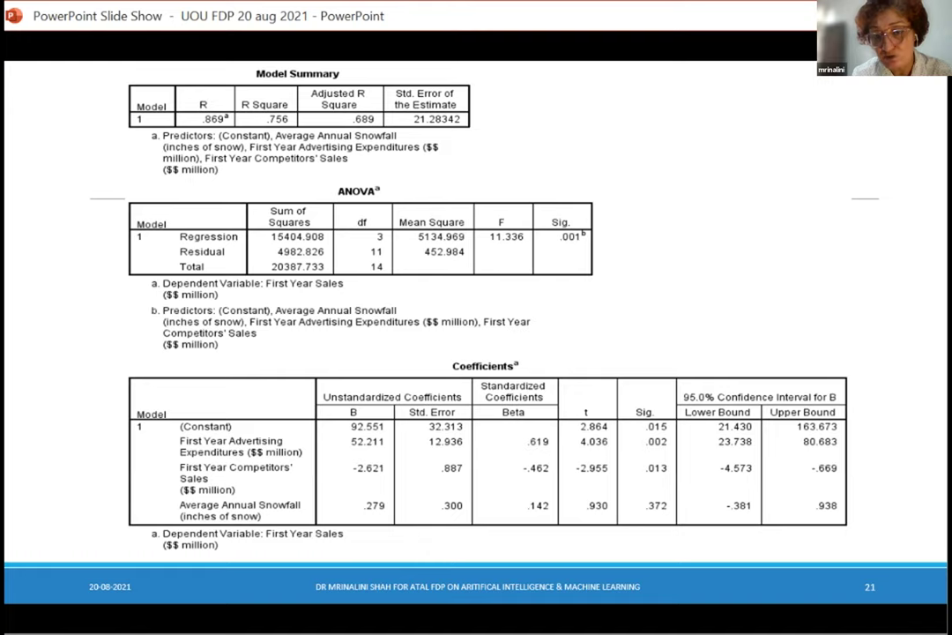
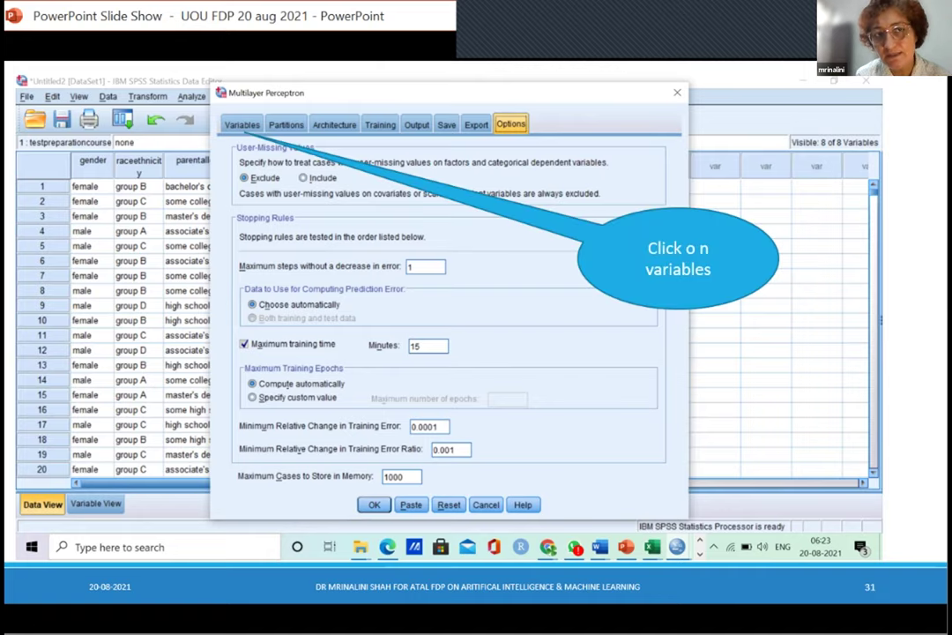
key("Right")
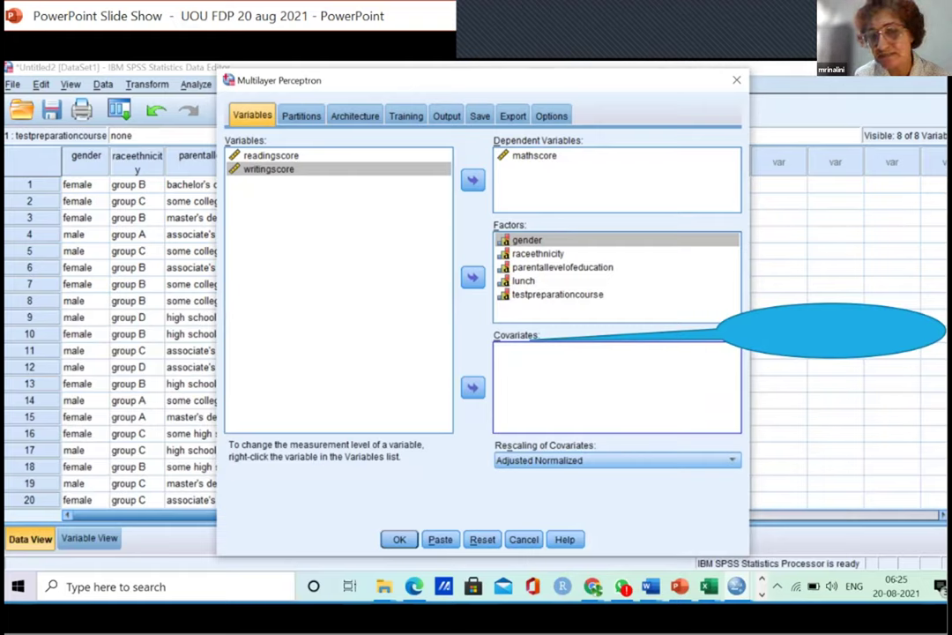
key("Right")
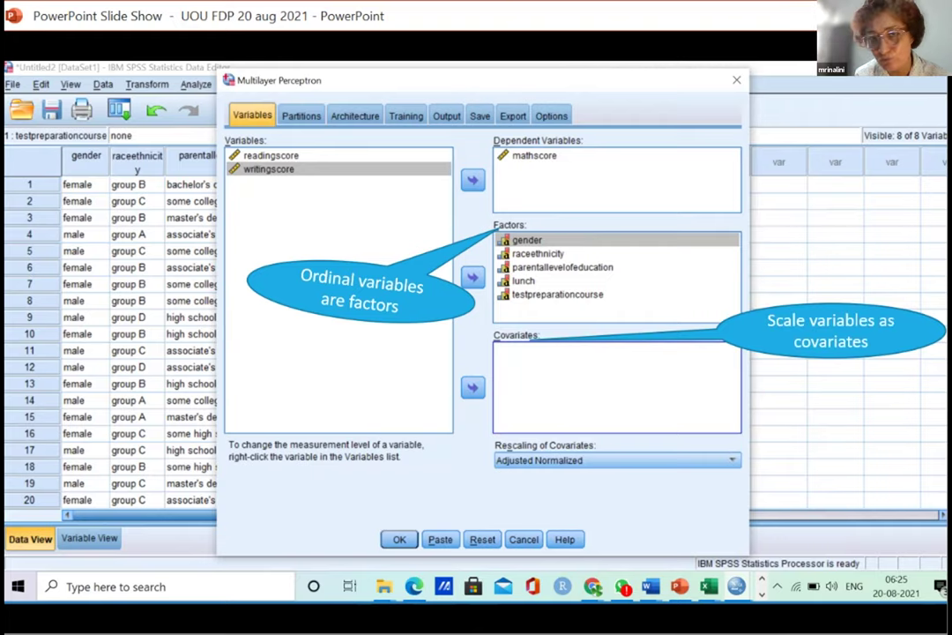
key("Right")
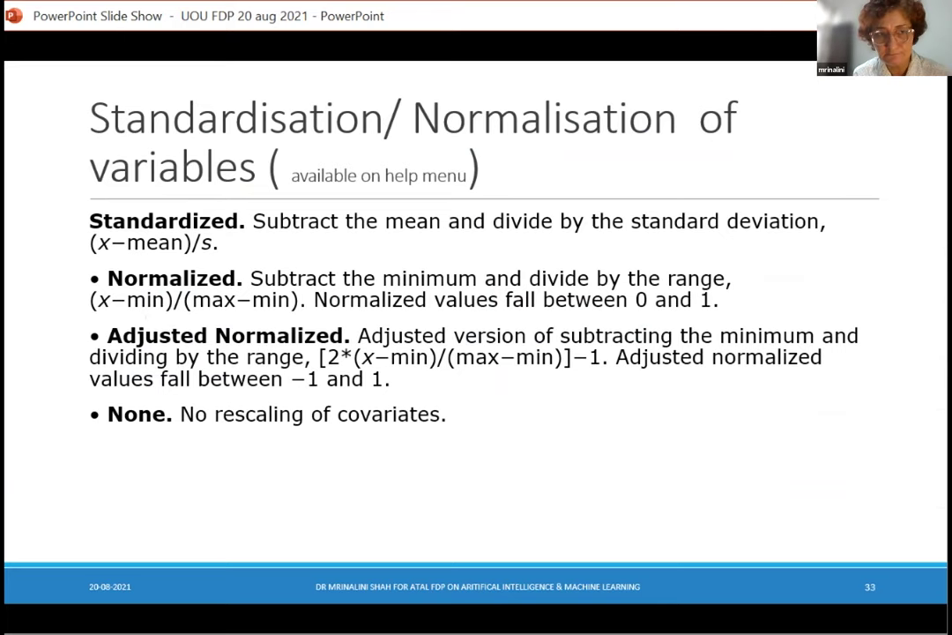
key("Left")
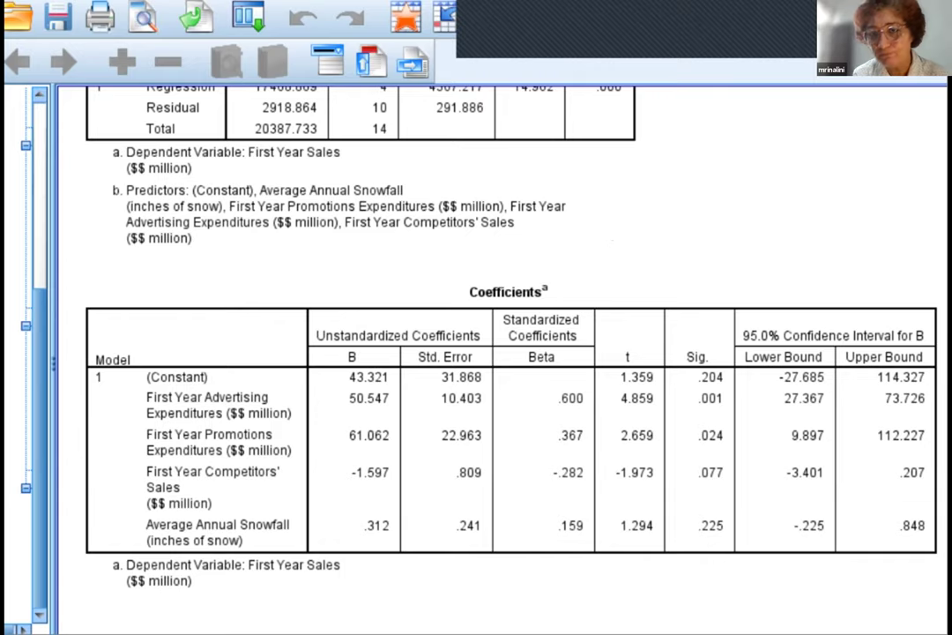
key("Right")
key("Right")
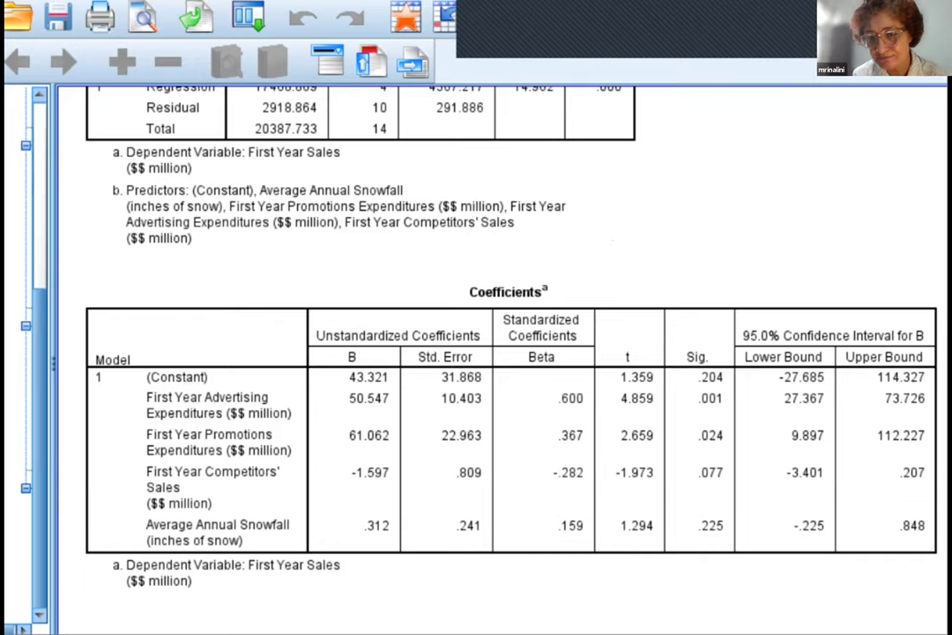
In the SPSS Data Editor, open the text data file StudentsPerformance CSV.csv from the FDP folder
key("alt+Tab")
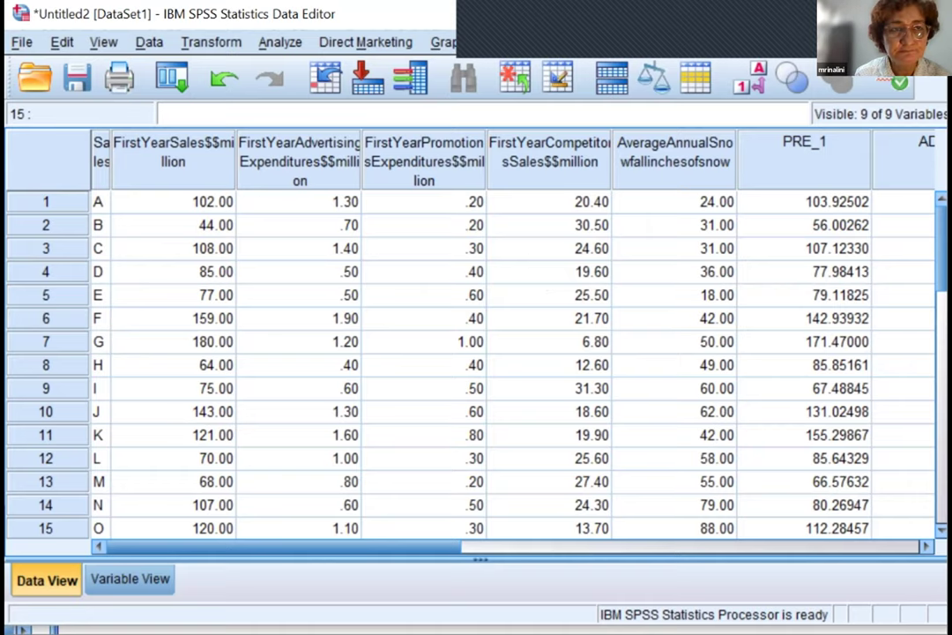
key("alt+f")
key("o")
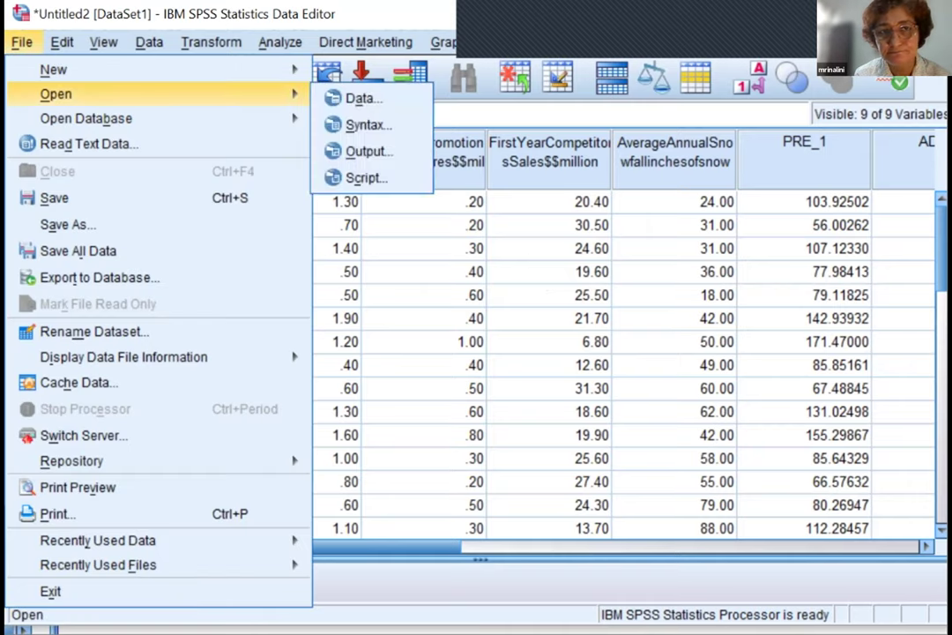
key("Right")
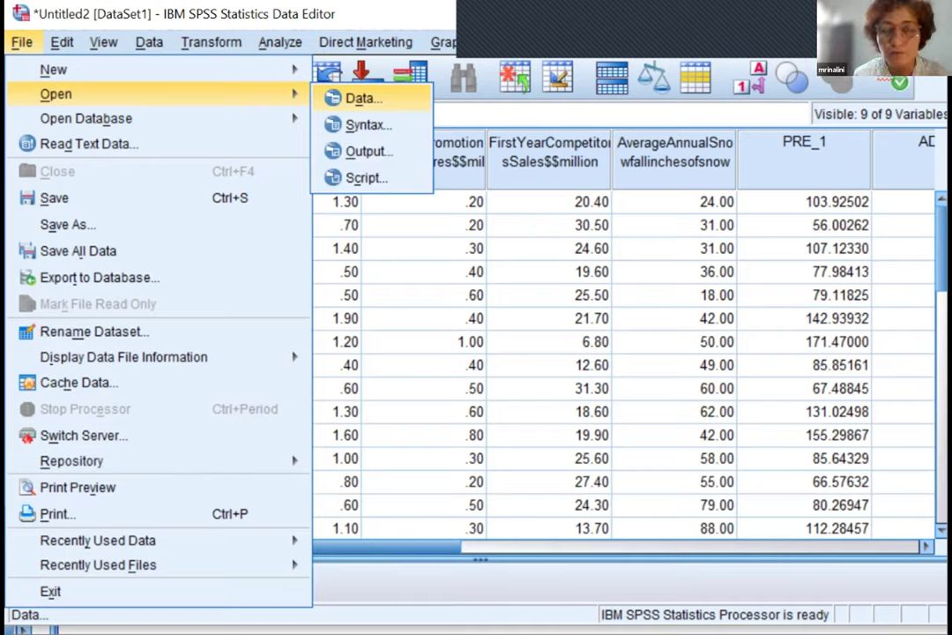
key("Return")
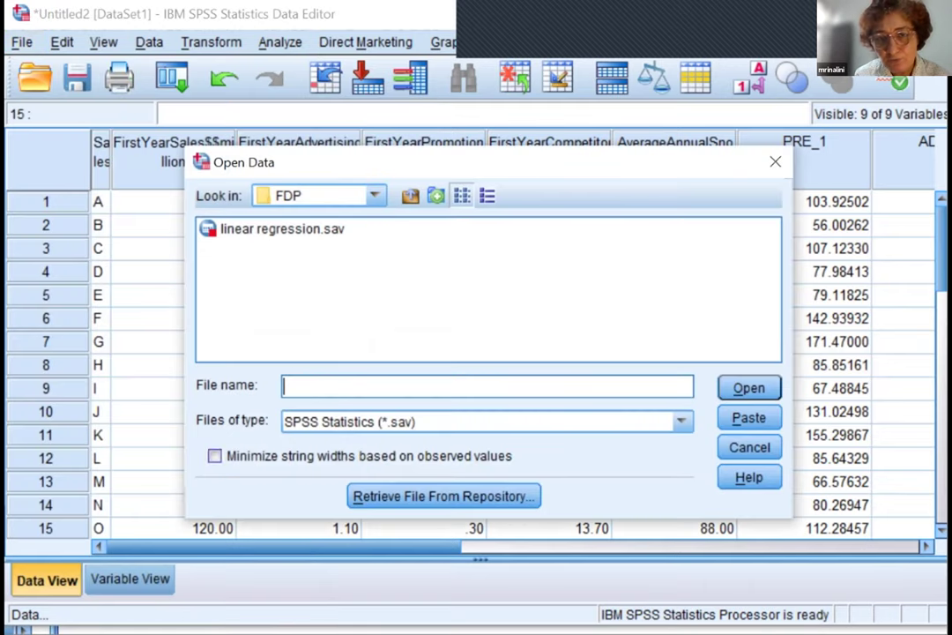
left_click(681, 421)
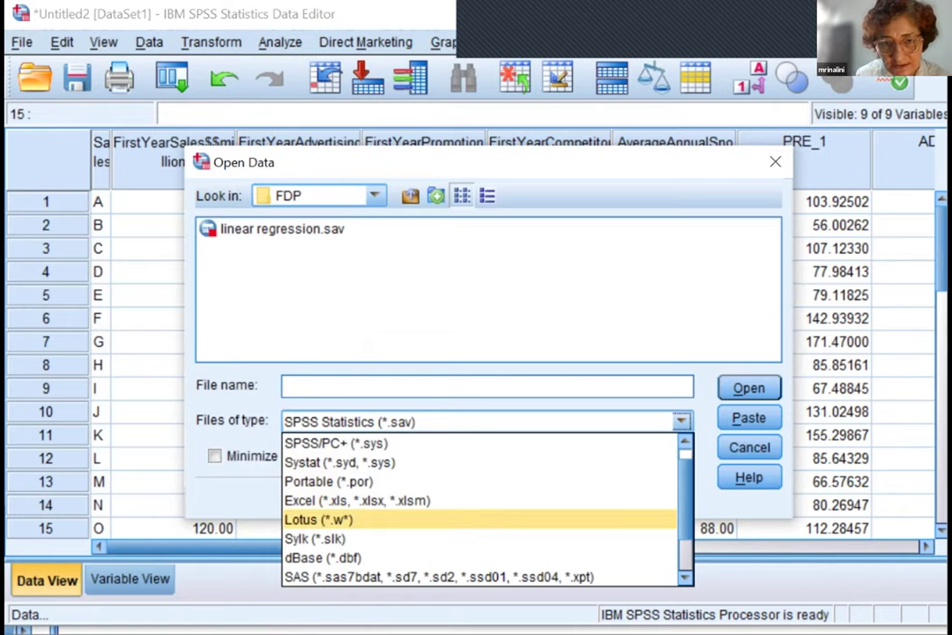
scroll(481, 508, "down", 3)
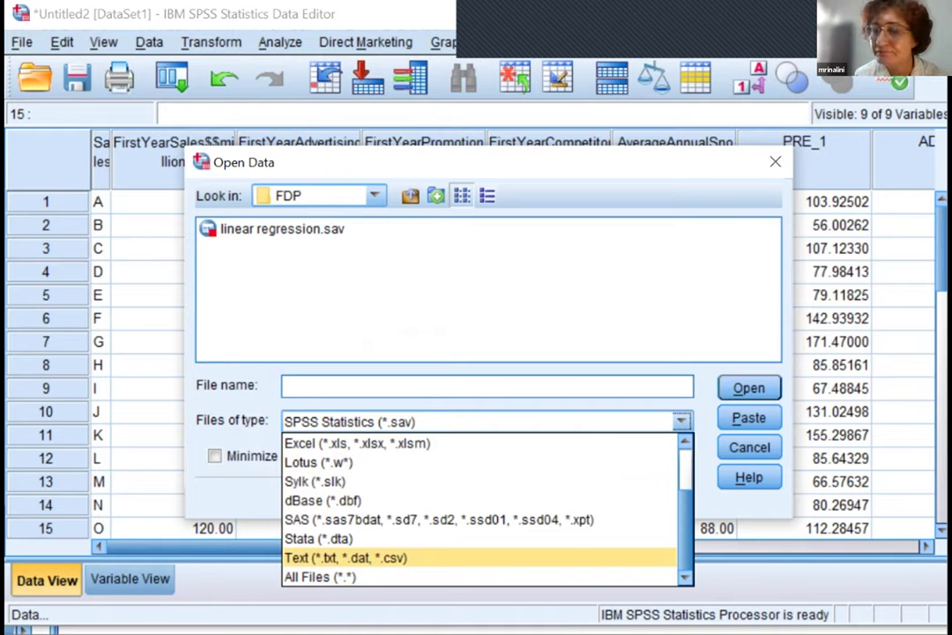
left_click(345, 557)
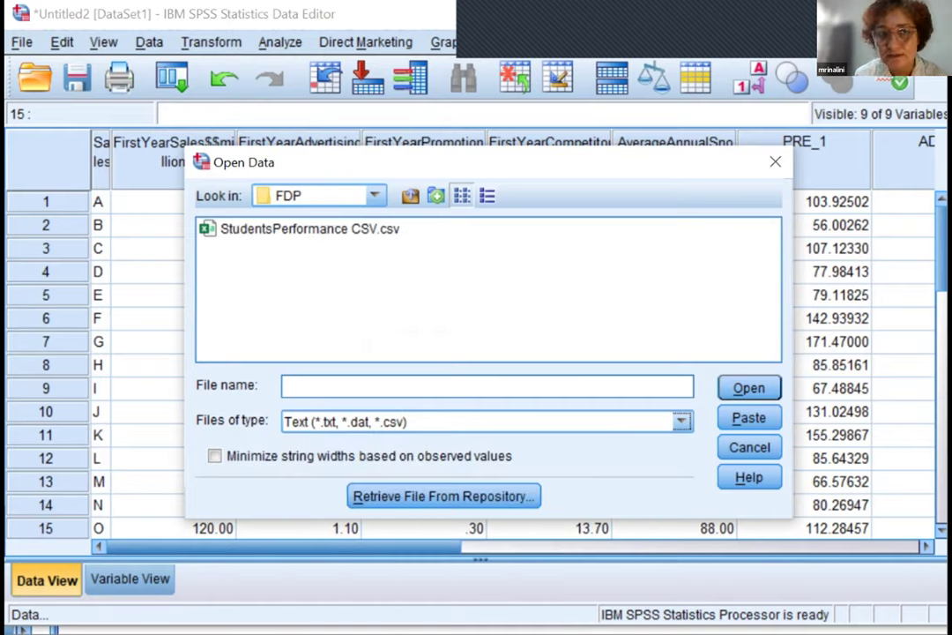
left_click(299, 229)
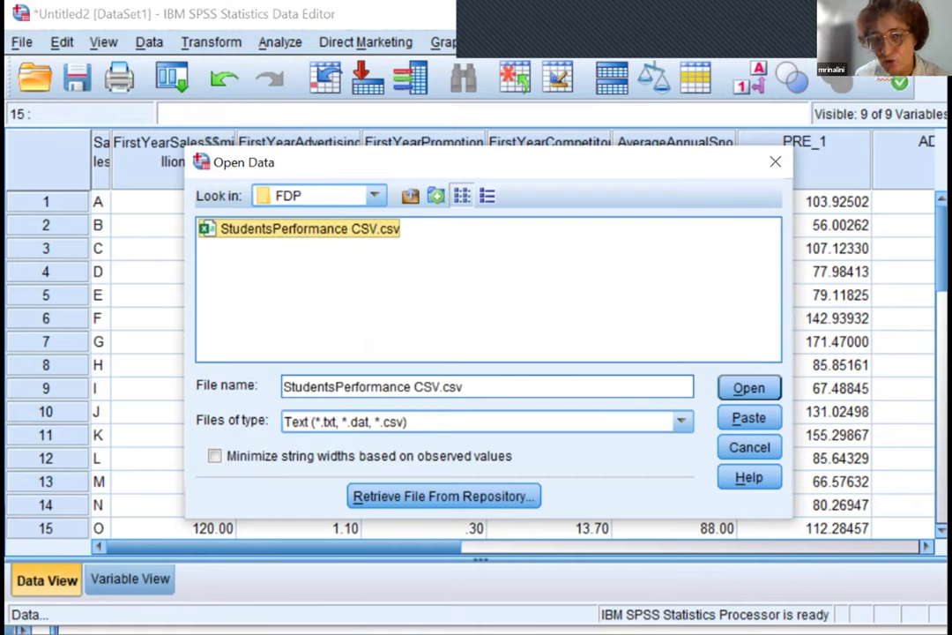
key("Return")
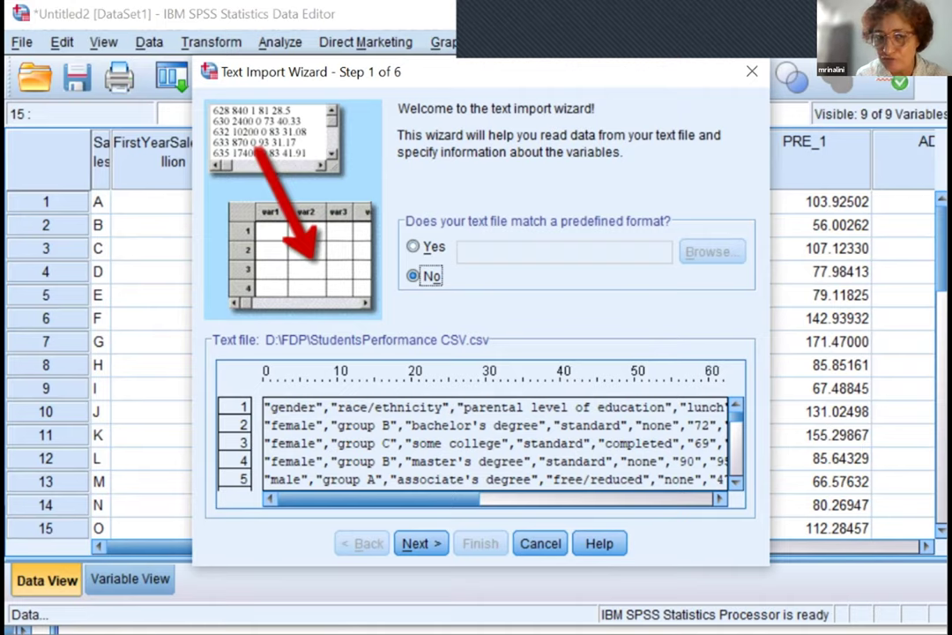
Import the text file without a predefined format, as delimited data with variable names included at the top of the file
key("Return")
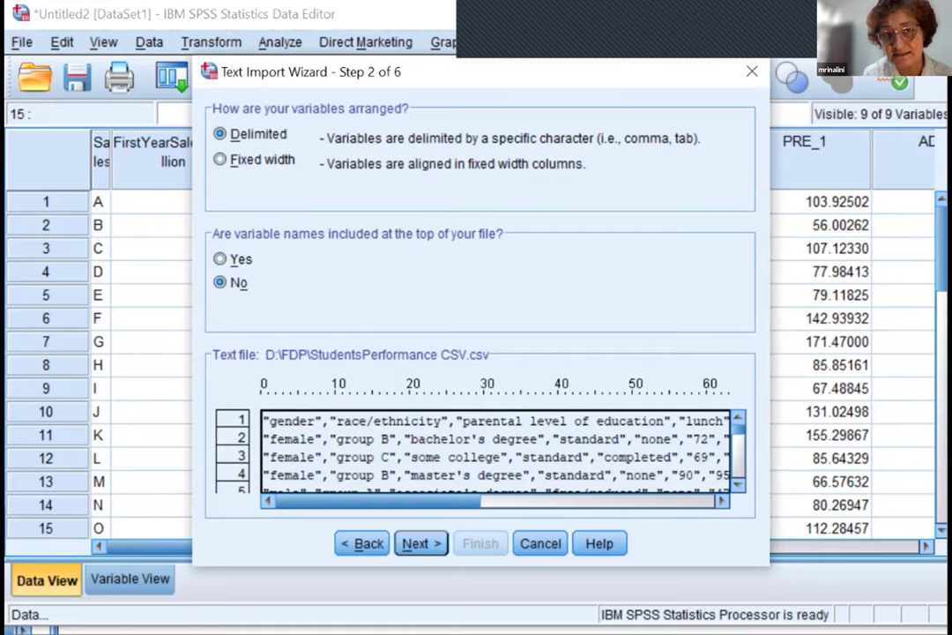
left_click(220, 258)
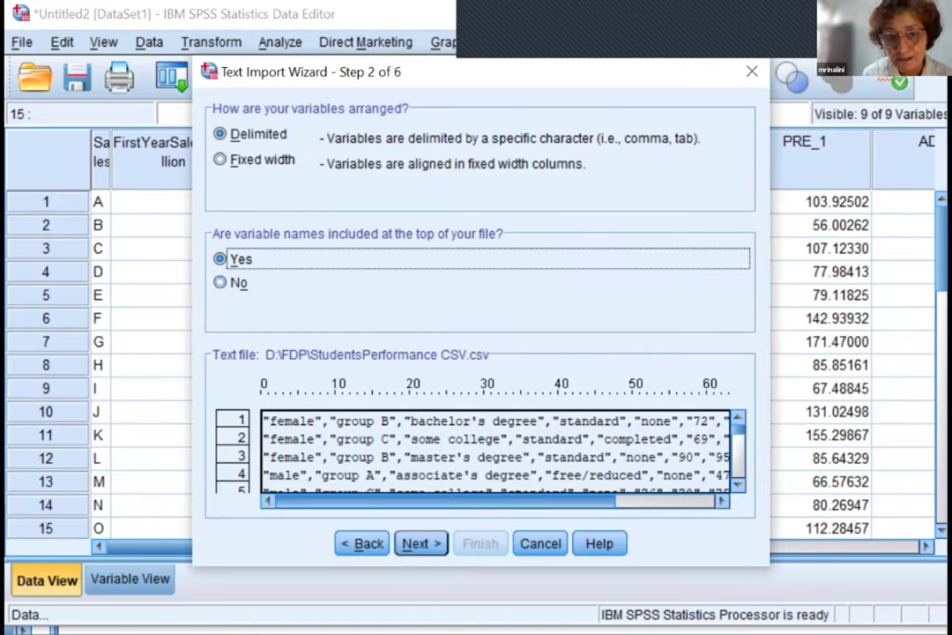
key("Return")
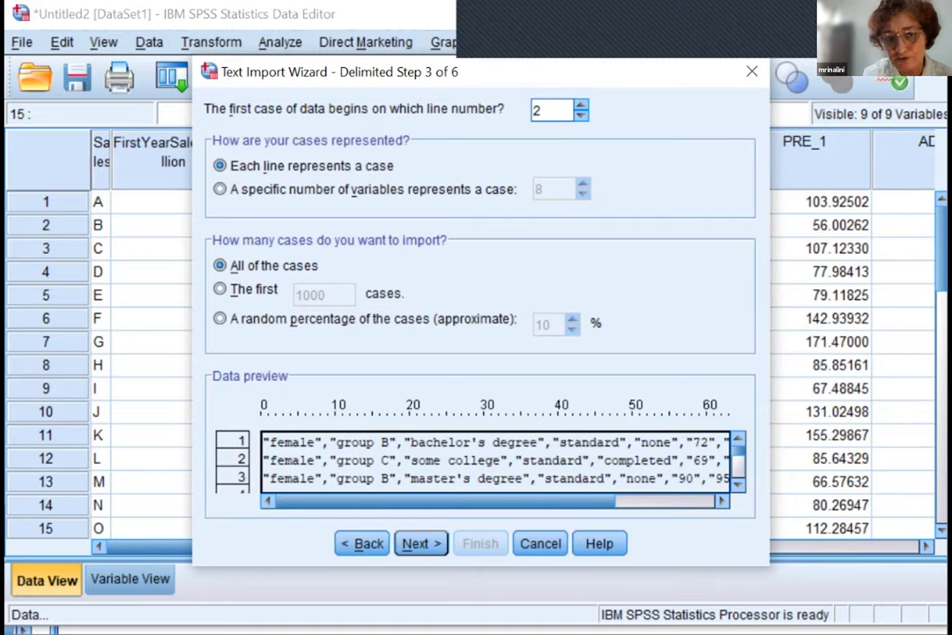
Import all cases from line 2, one per line, with comma and space delimiters and double quote as text qualifier, accepting the adjusted variable names
left_click(421, 543)
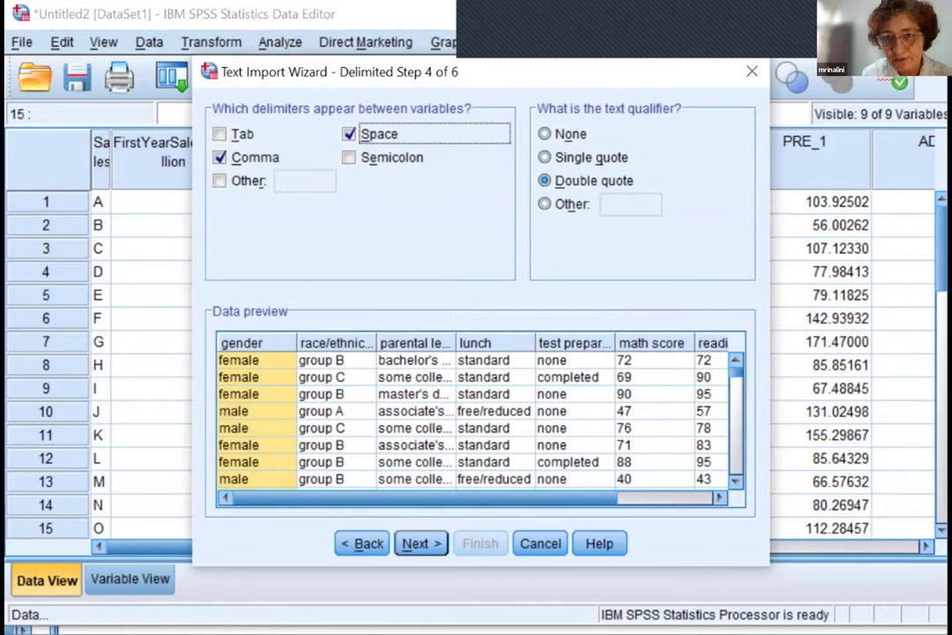
key("Return")
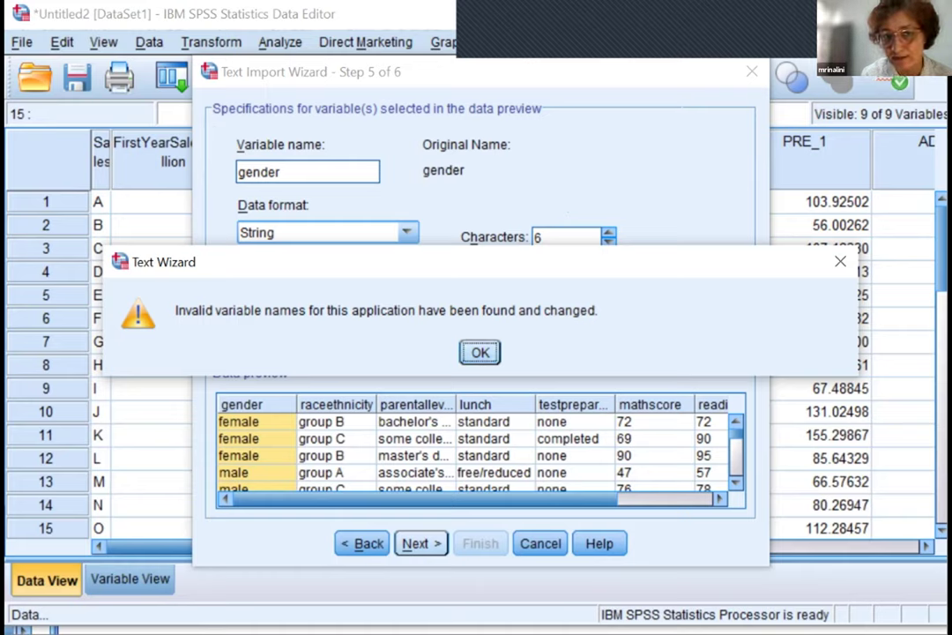
key("Return")
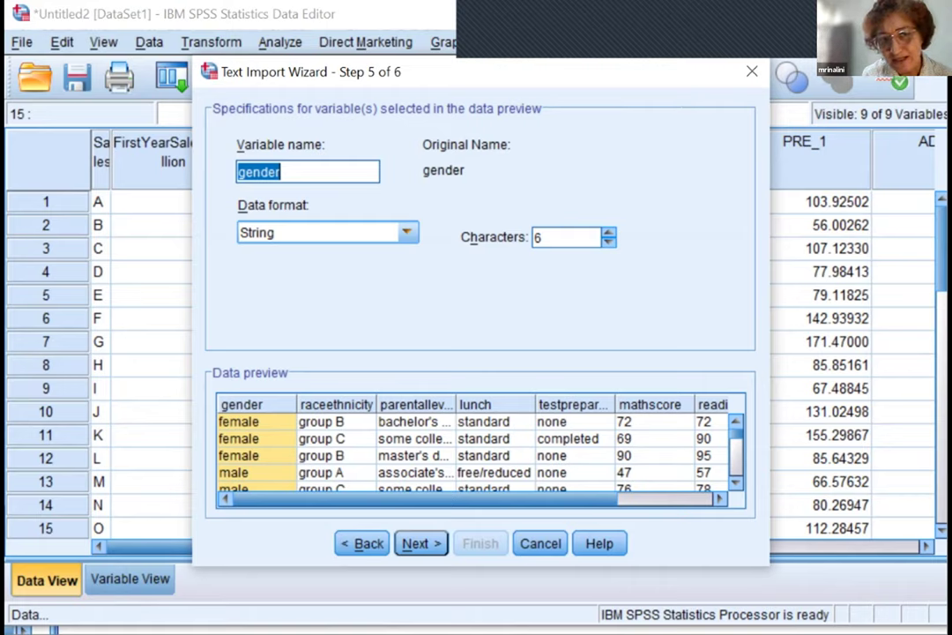
Check the data formats of the columns from raceethnicity to readingscore, and finish the import with local caching, without saving the format or pasting syntax
left_click(336, 438)
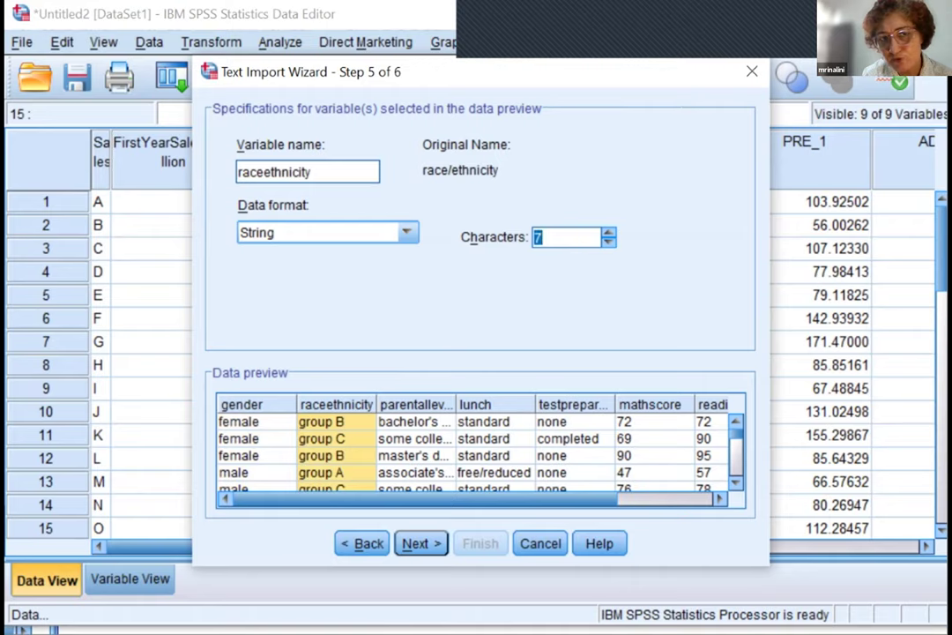
left_click(415, 438)
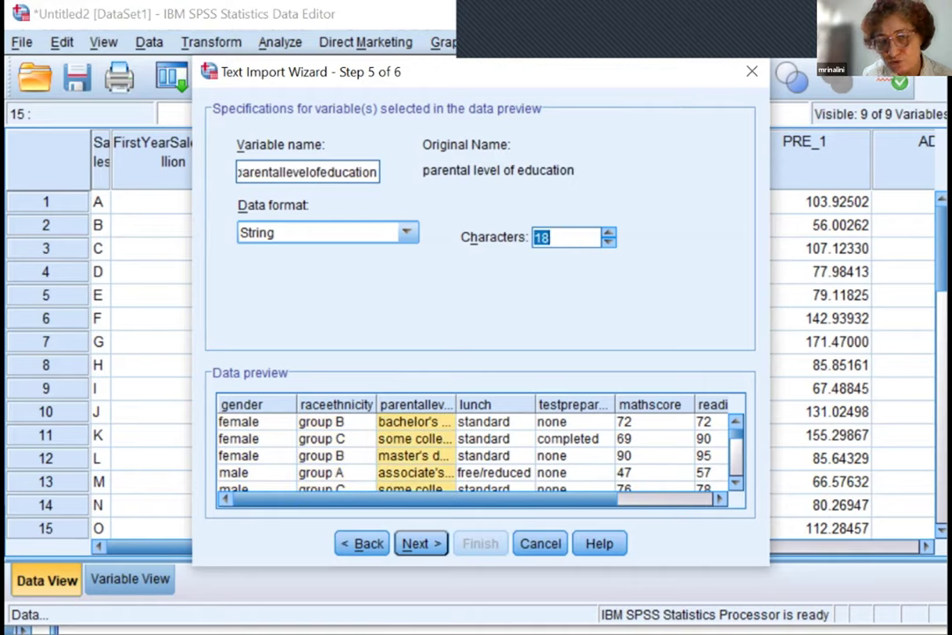
left_click(495, 438)
left_click(573, 421)
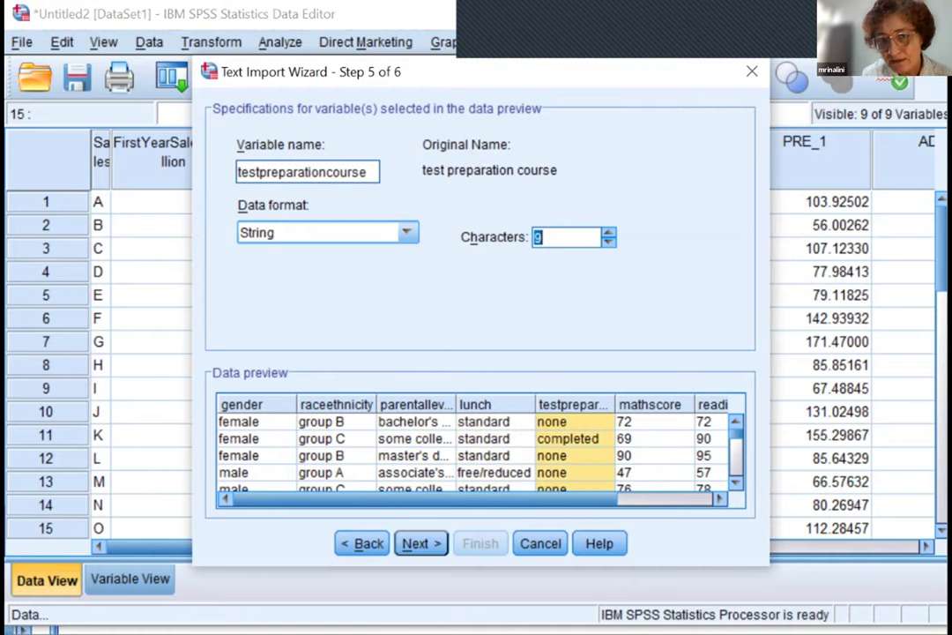
left_click(654, 421)
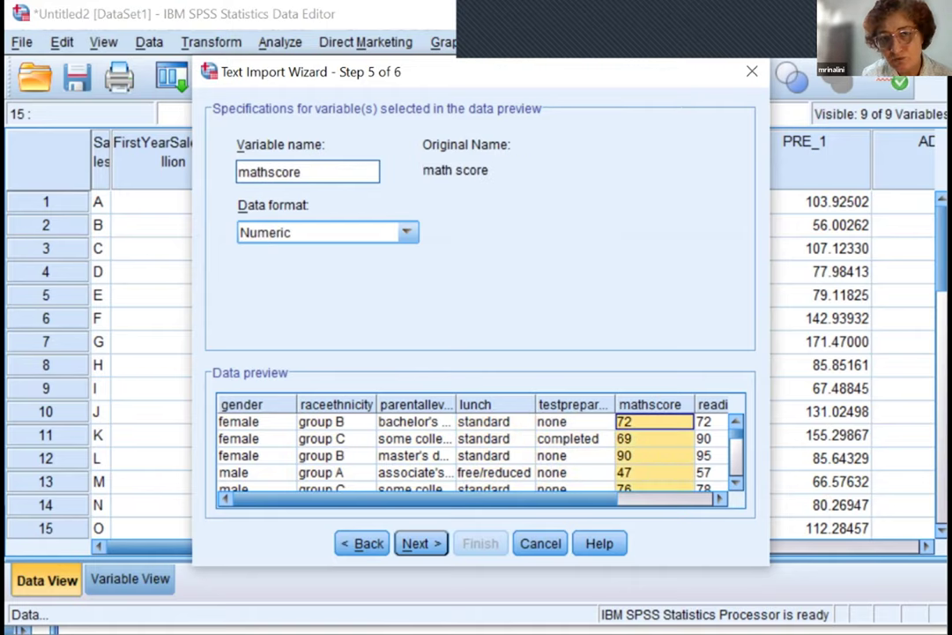
left_click(710, 422)
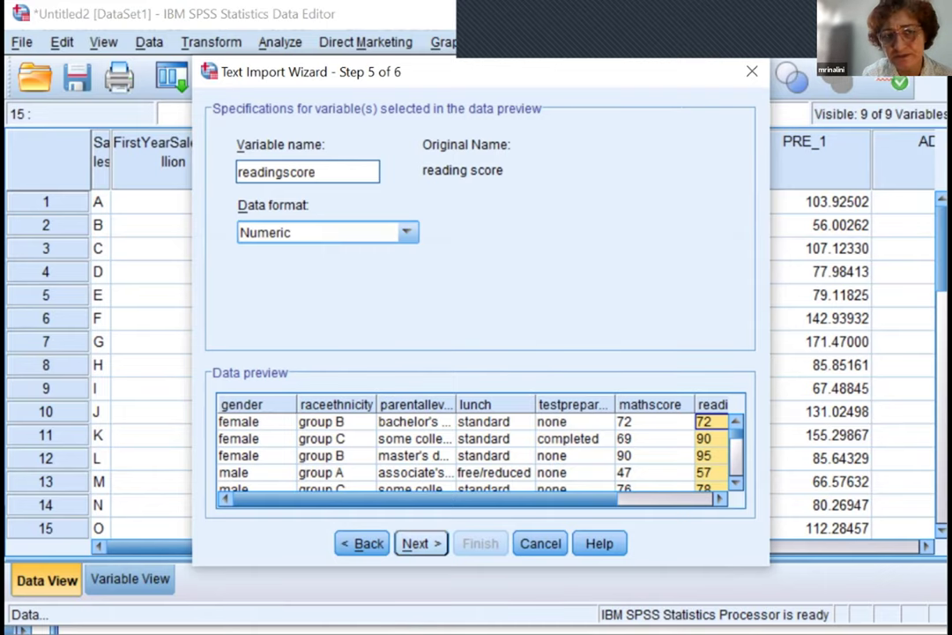
left_click(421, 543)
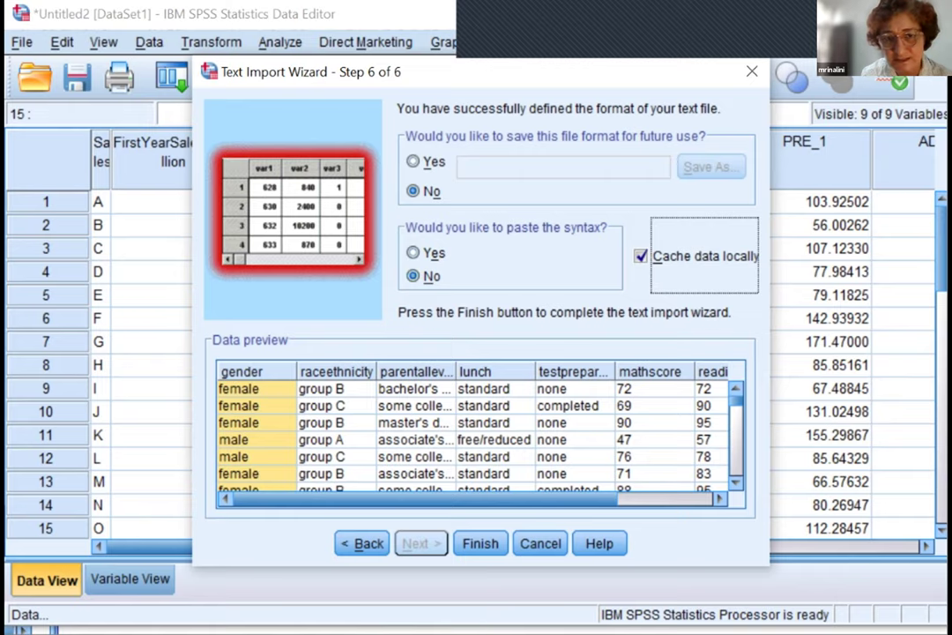
left_click(480, 543)
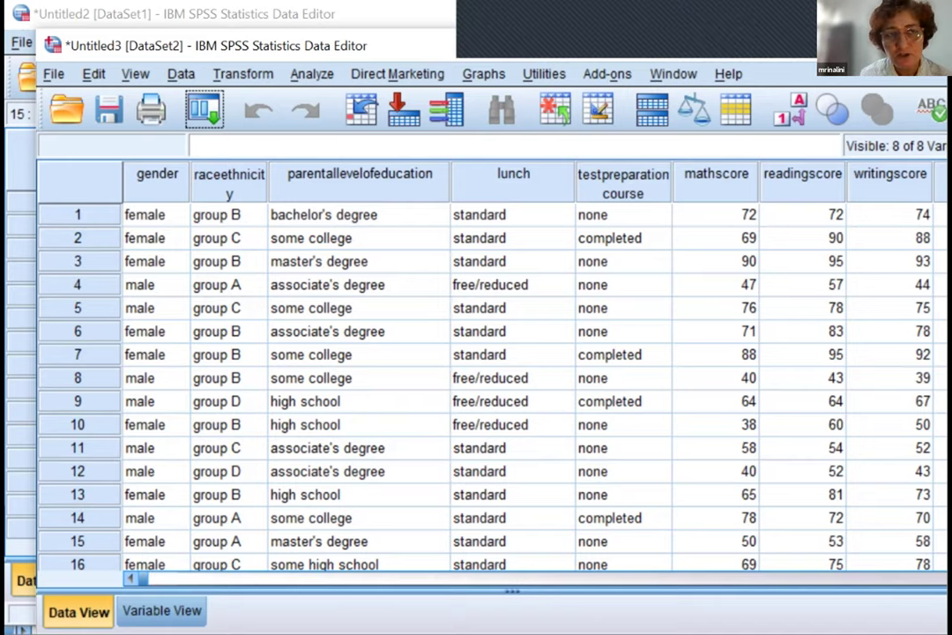
left_click(54, 74)
mouse_move(88, 125)
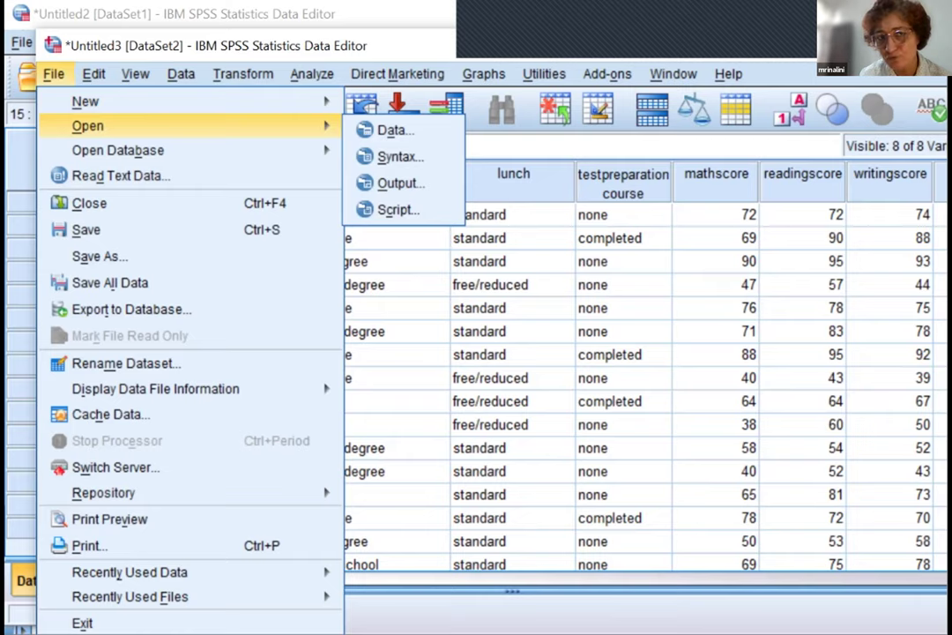
left_click(393, 130)
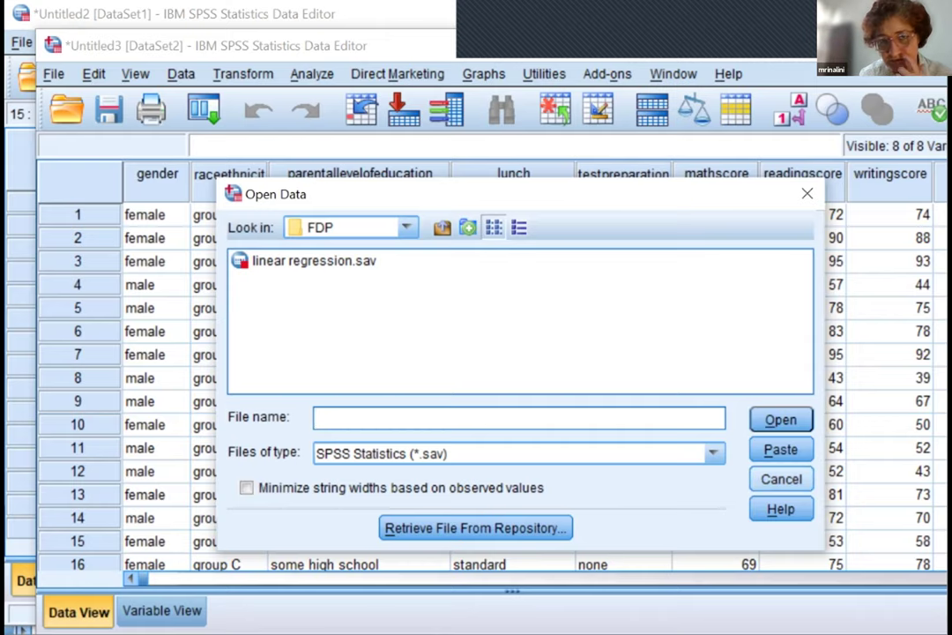
left_click(713, 454)
left_click(713, 453)
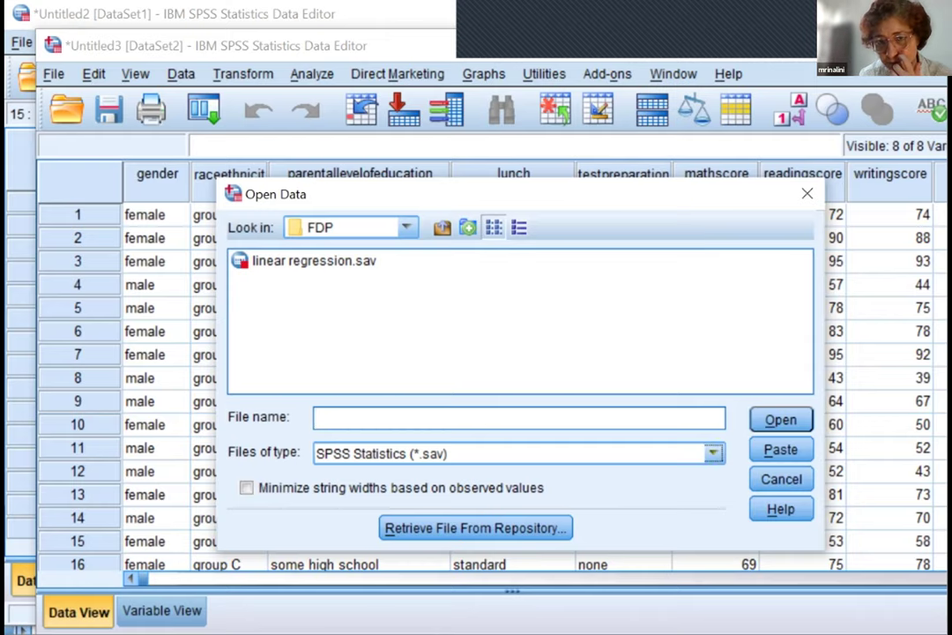
left_click(780, 479)
left_click(782, 479)
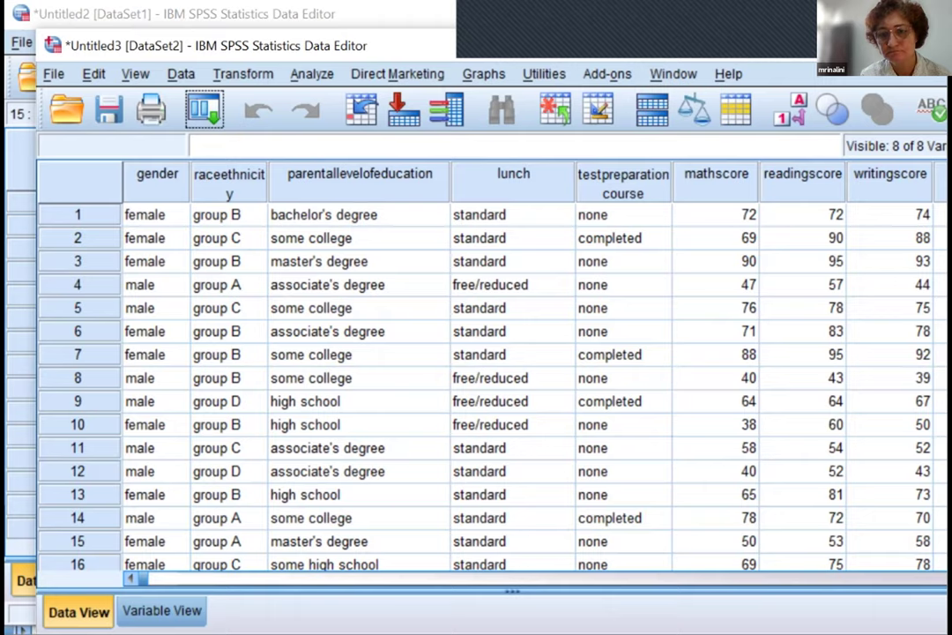
Switch to the PowerPoint presentation UOU FDP 20 aug 2021 and show slide 33 on standardisation and normalisation of variables
mouse_move(852, 631)
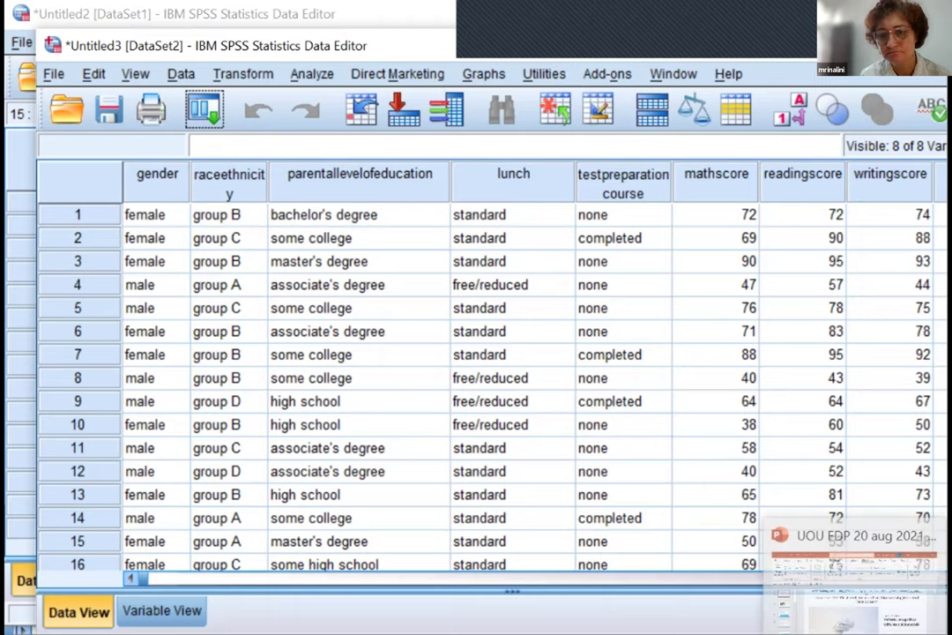
left_click(848, 577)
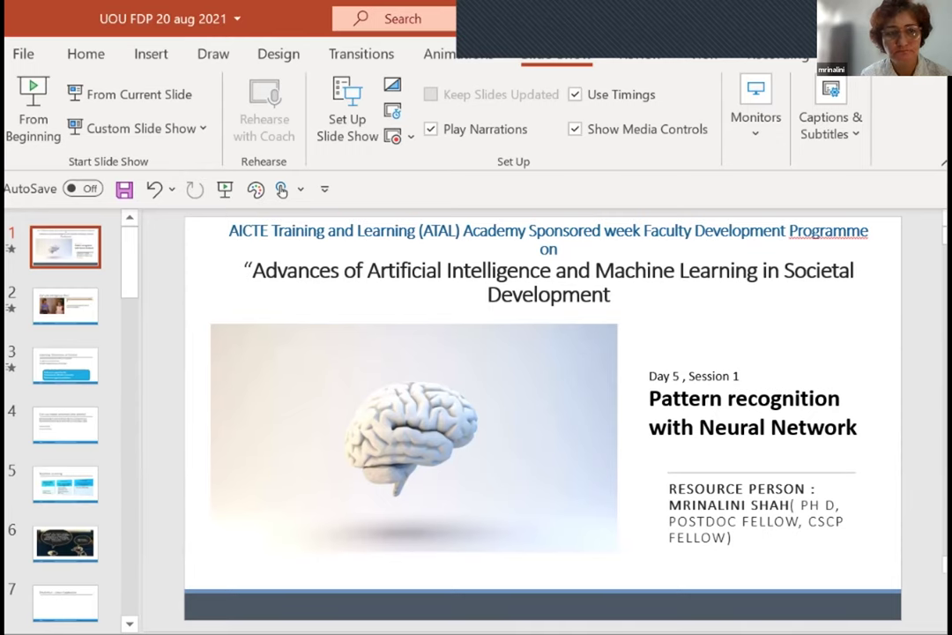
scroll(66, 414, "down", 4)
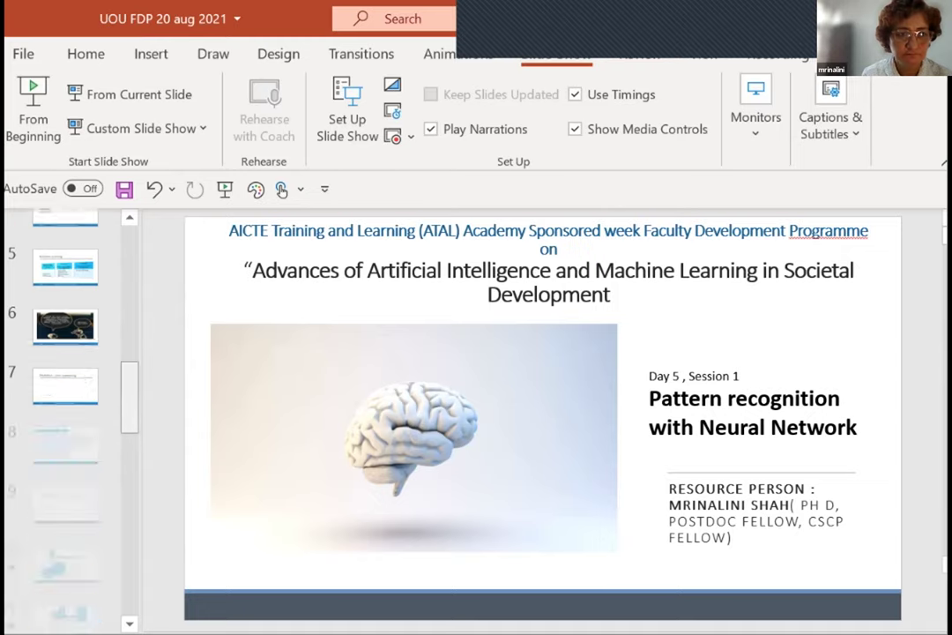
scroll(66, 415, "down", 15)
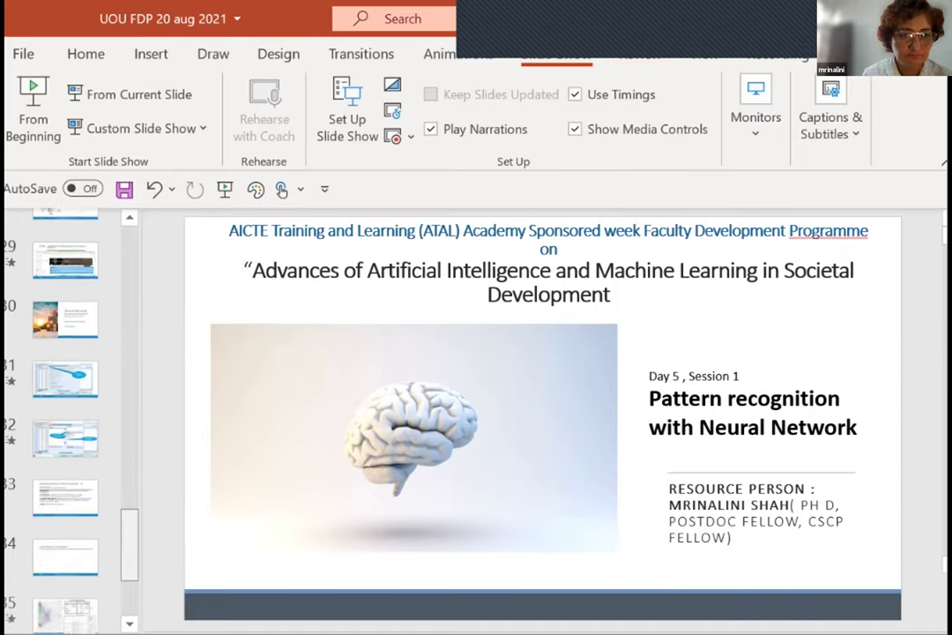
scroll(66, 414, "down", 4)
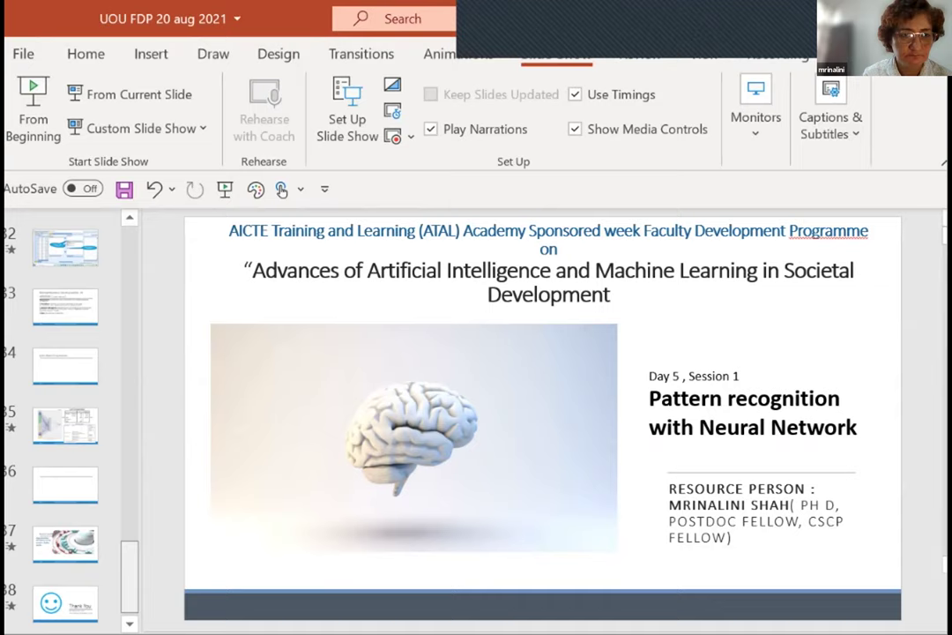
scroll(66, 415, "down", 1)
left_click(65, 286)
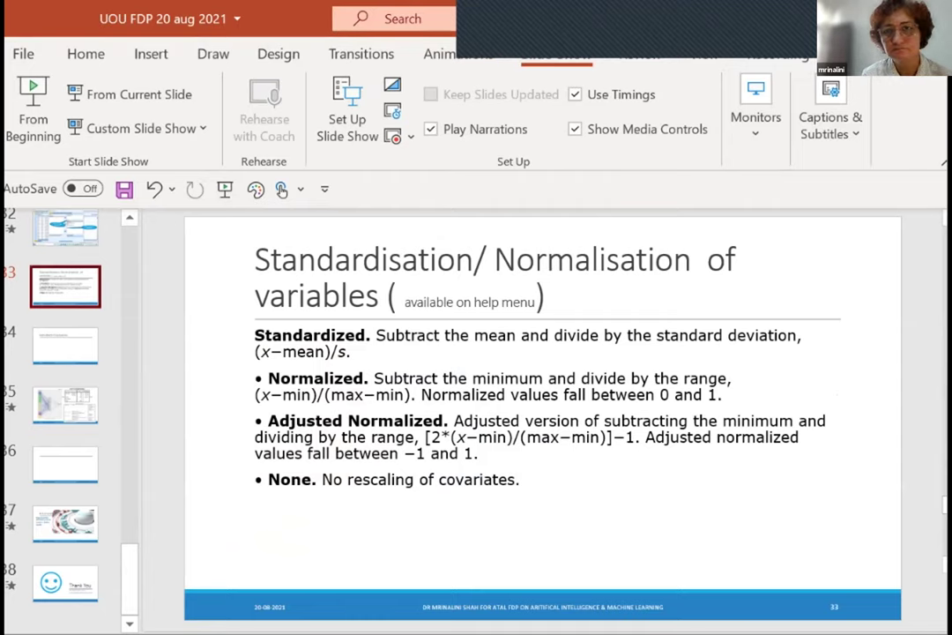
Switch back to the SPSS Data Editor window containing the imported student performance dataset
key("alt+Tab")
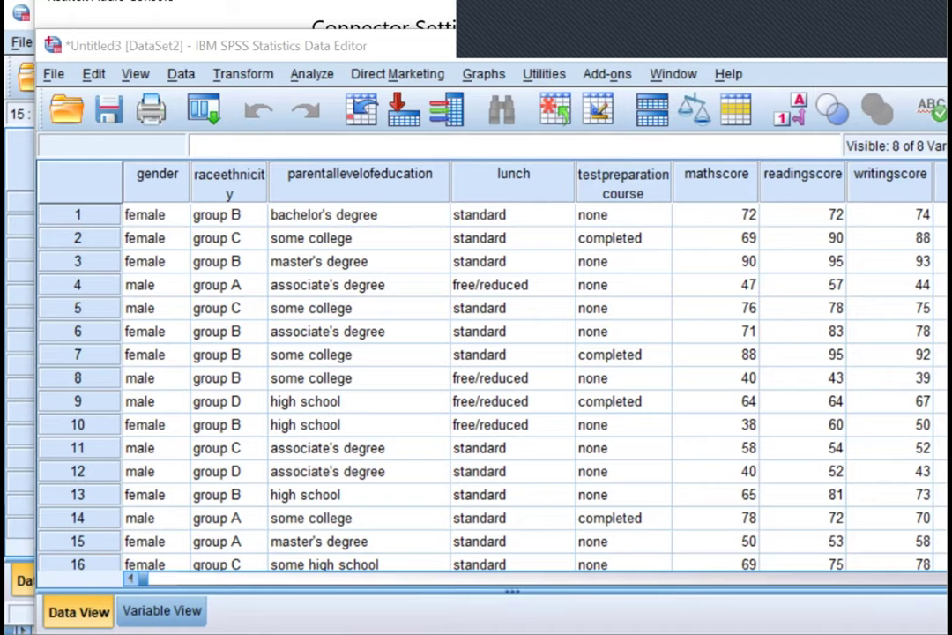
left_click(311, 74)
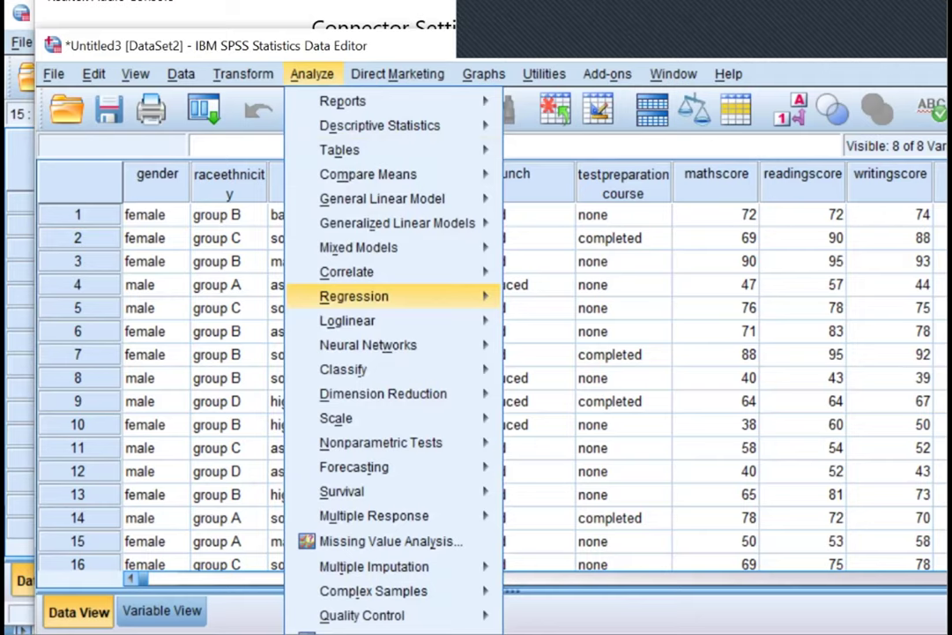
mouse_move(388, 345)
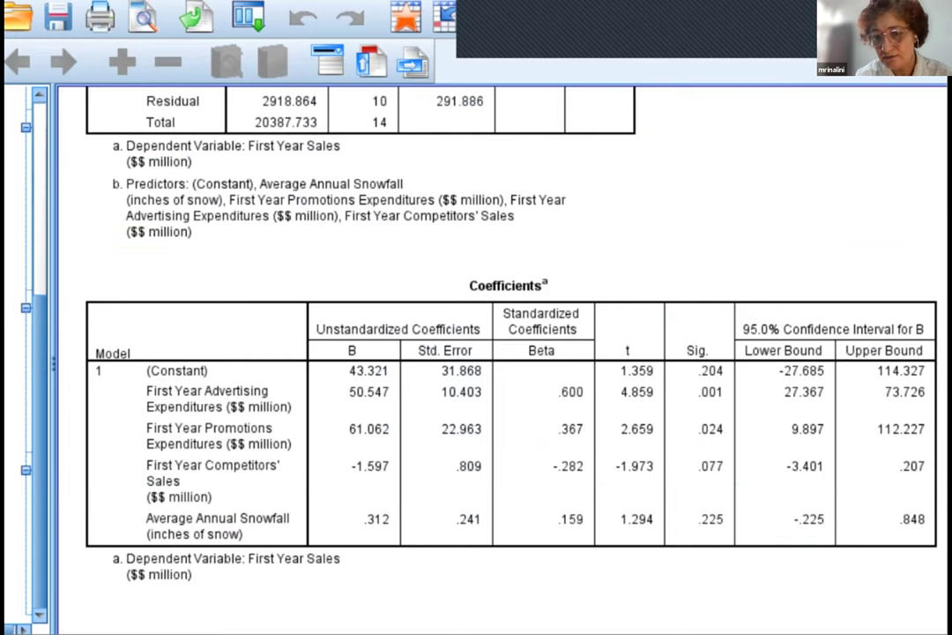
mouse_move(869, 634)
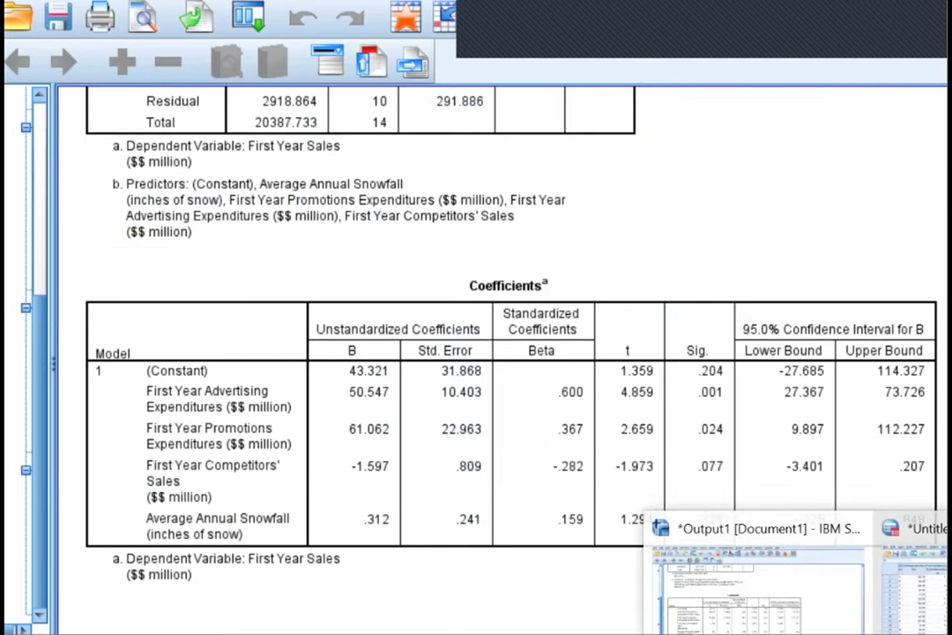
left_click(914, 573)
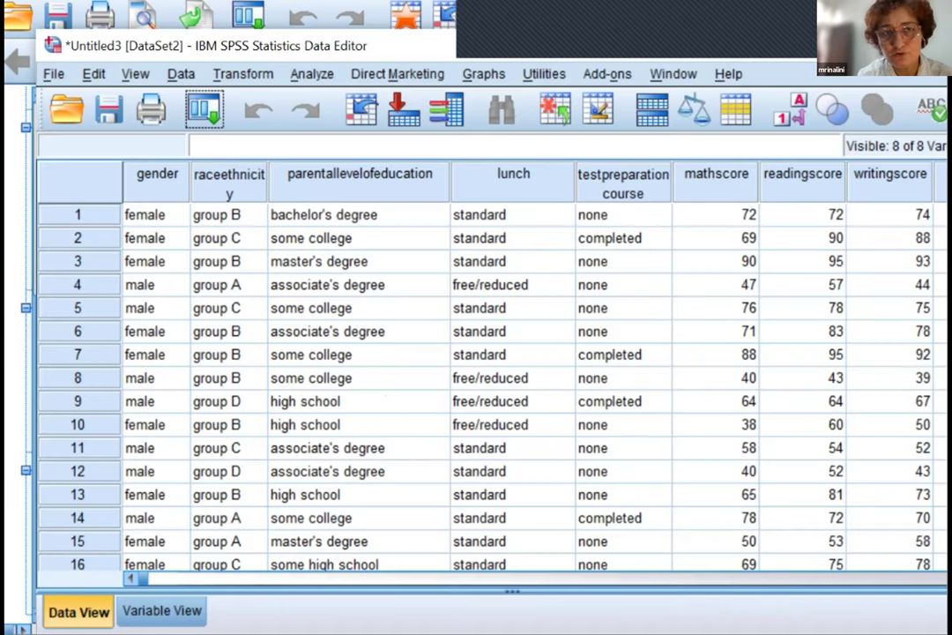
Try to set up a Multilayer Perceptron neural network with mathscore as the dependent variable
left_click(311, 74)
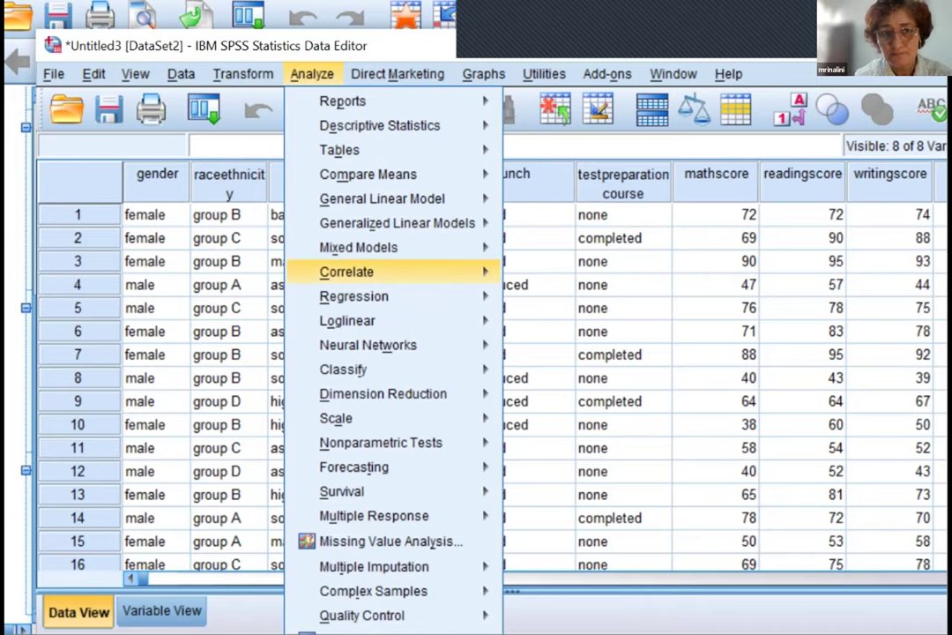
mouse_move(368, 344)
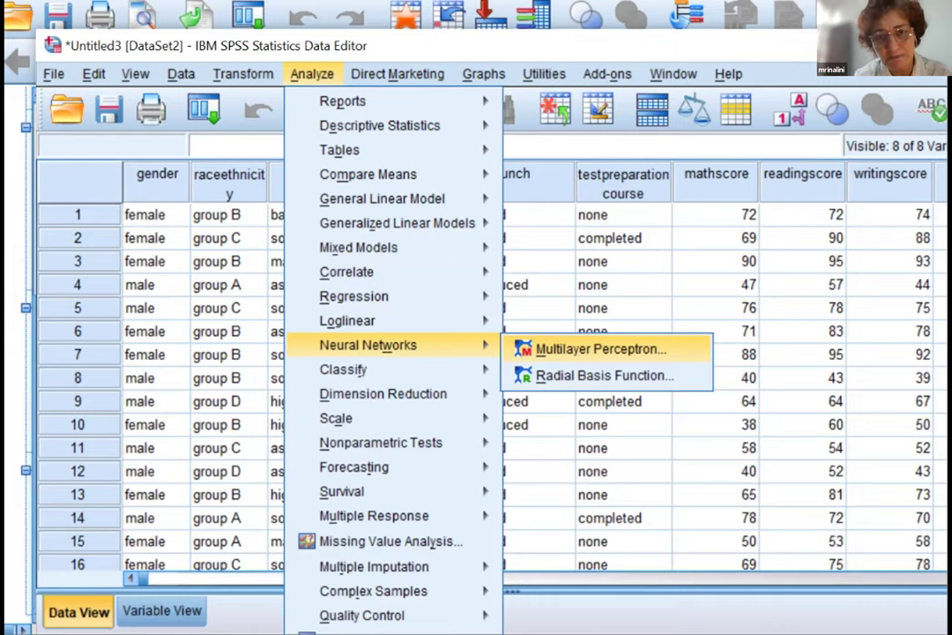
left_click(600, 348)
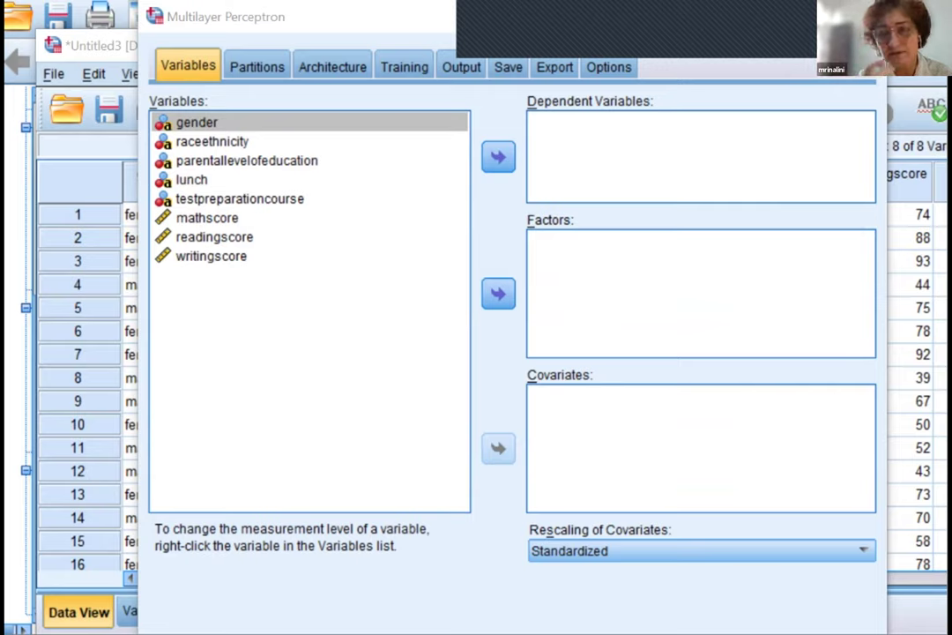
left_click(210, 255)
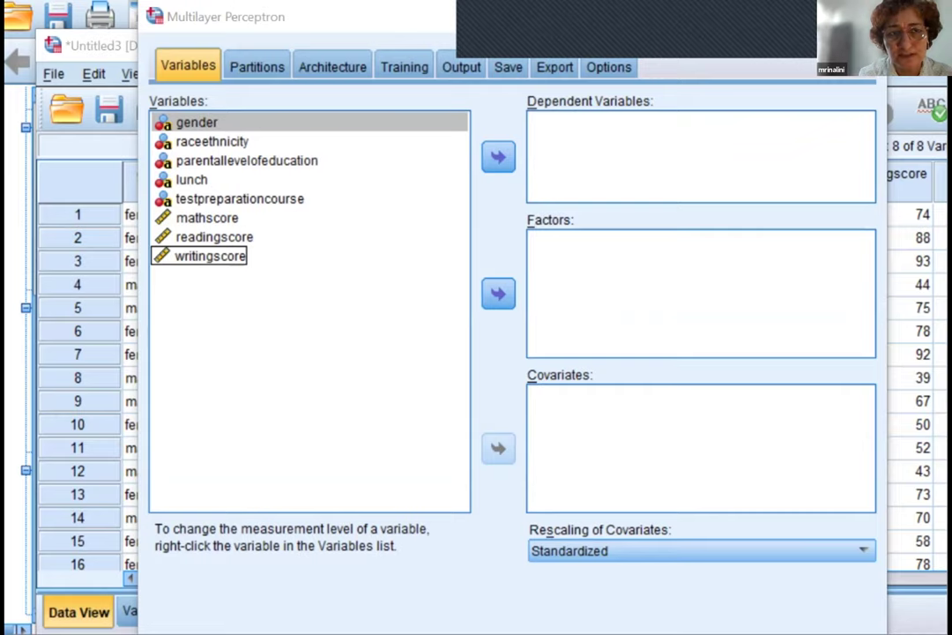
left_click(206, 218)
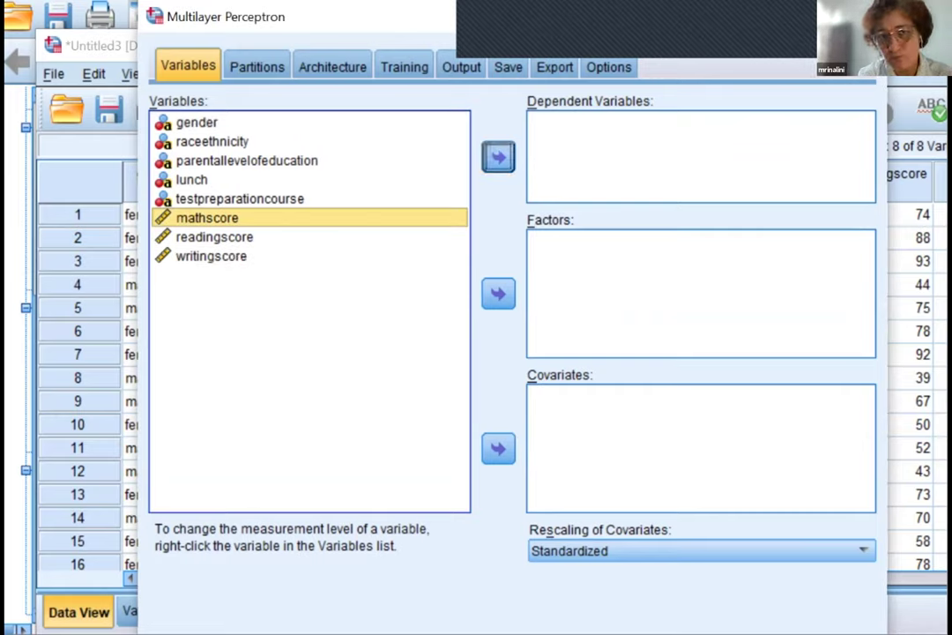
left_click(498, 157)
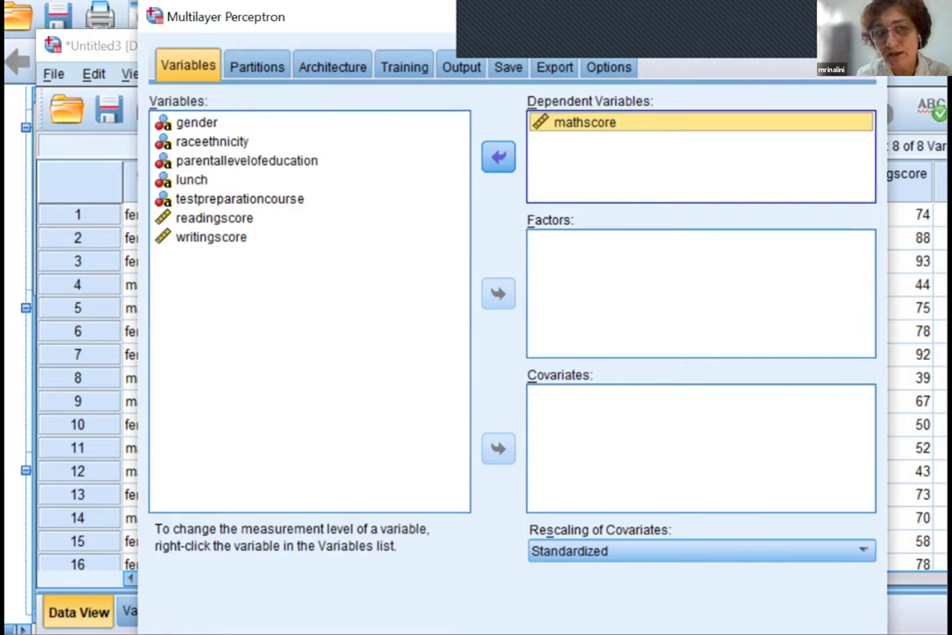
key("Tab")
key("Tab")
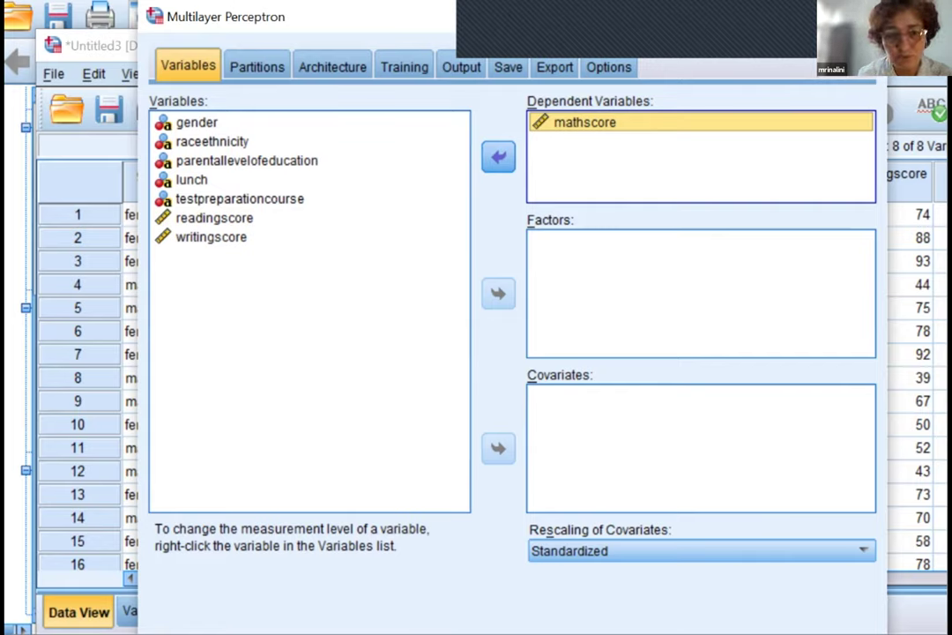
key("Tab")
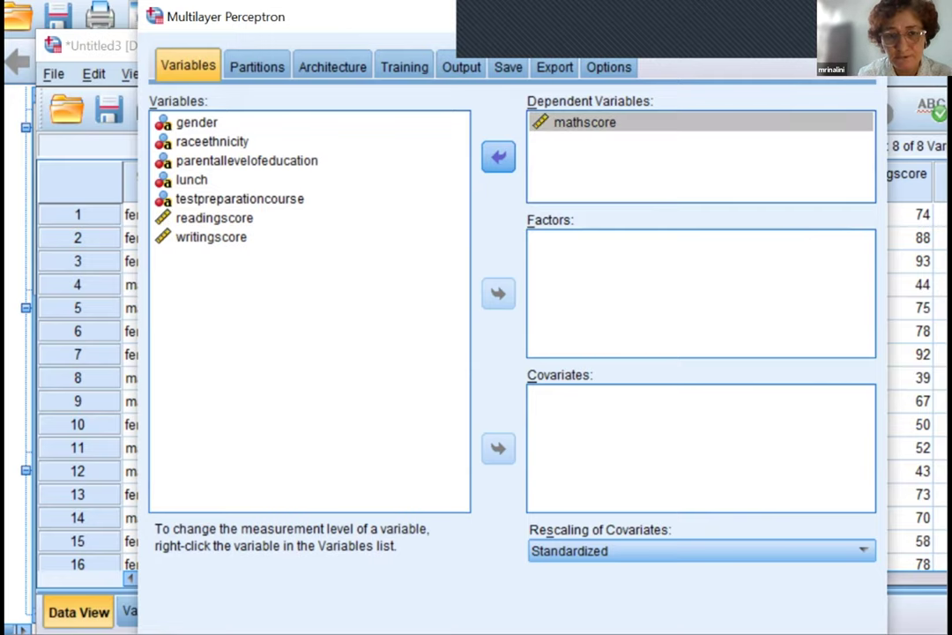
key("Escape")
Show the variable definitions of the imported dataset and check the Measure column of all variables
key("ctrl+t")
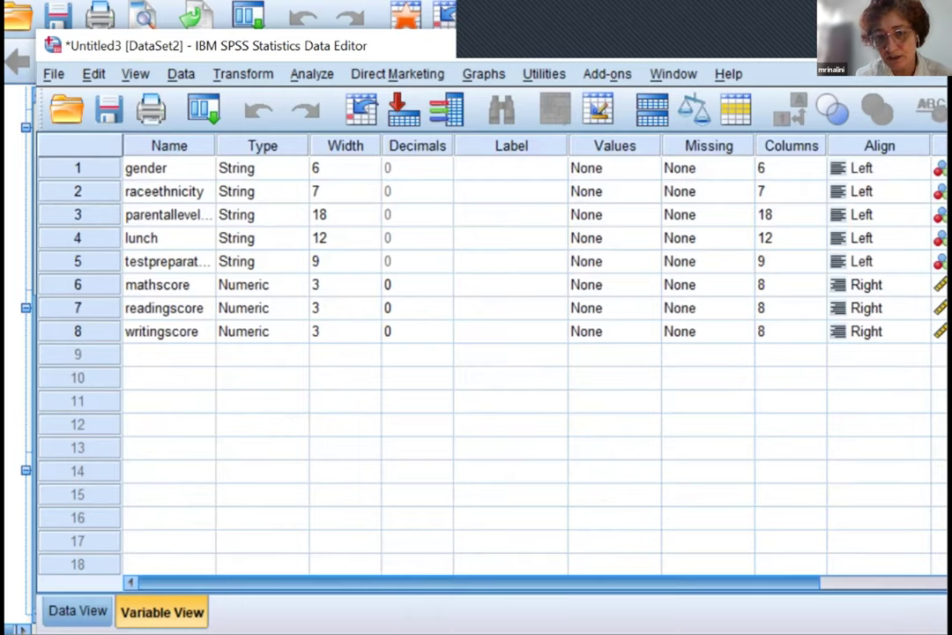
scroll(534, 353, "right", 3)
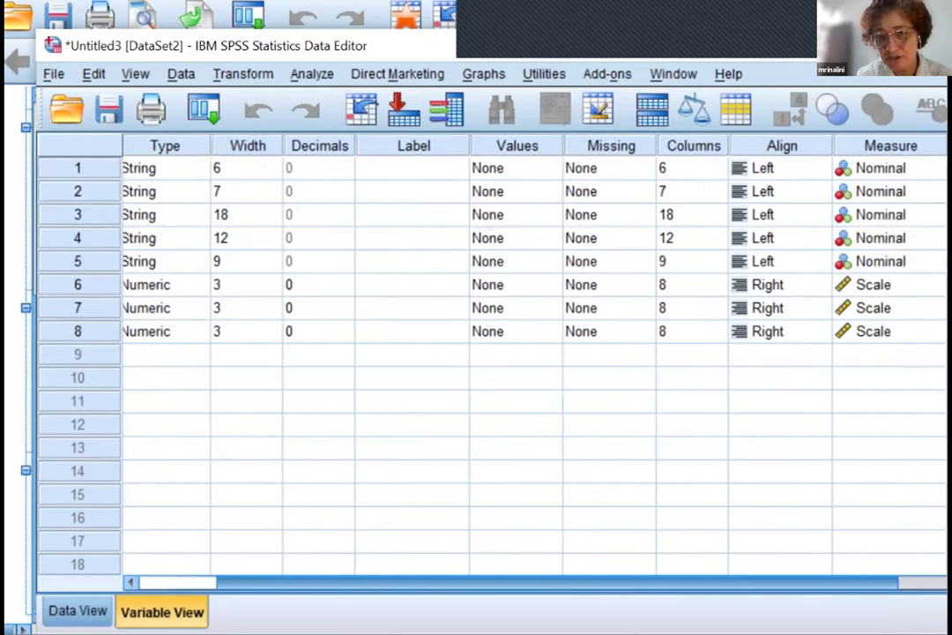
scroll(494, 353, "right", 1)
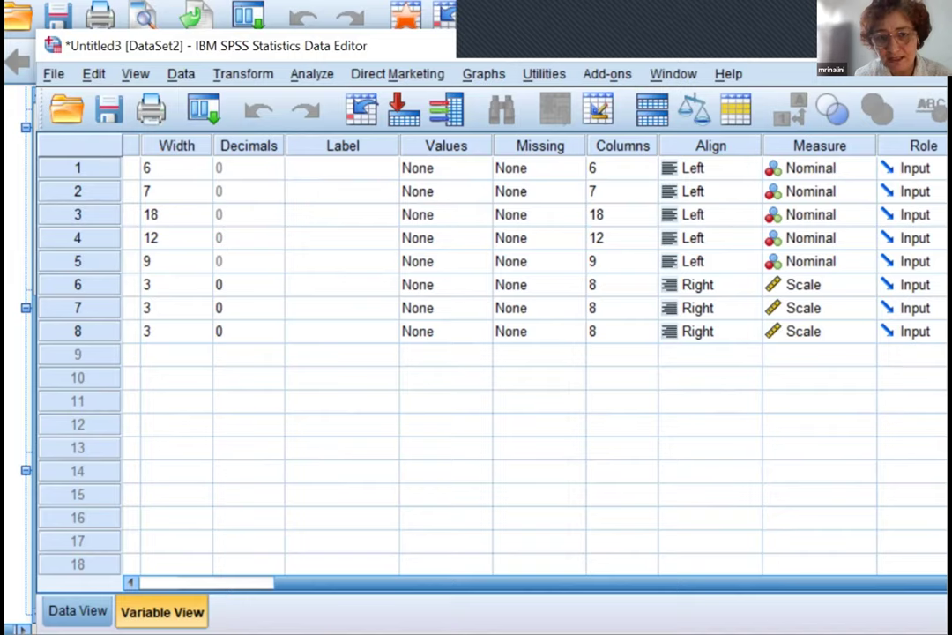
scroll(494, 353, "left", 1)
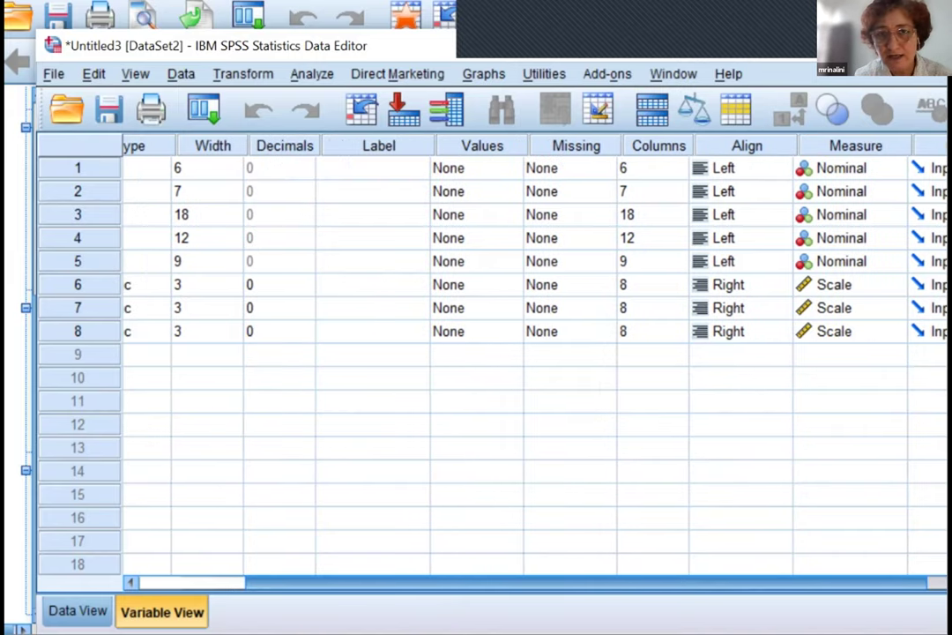
scroll(493, 353, "right", 1)
left_click(818, 168)
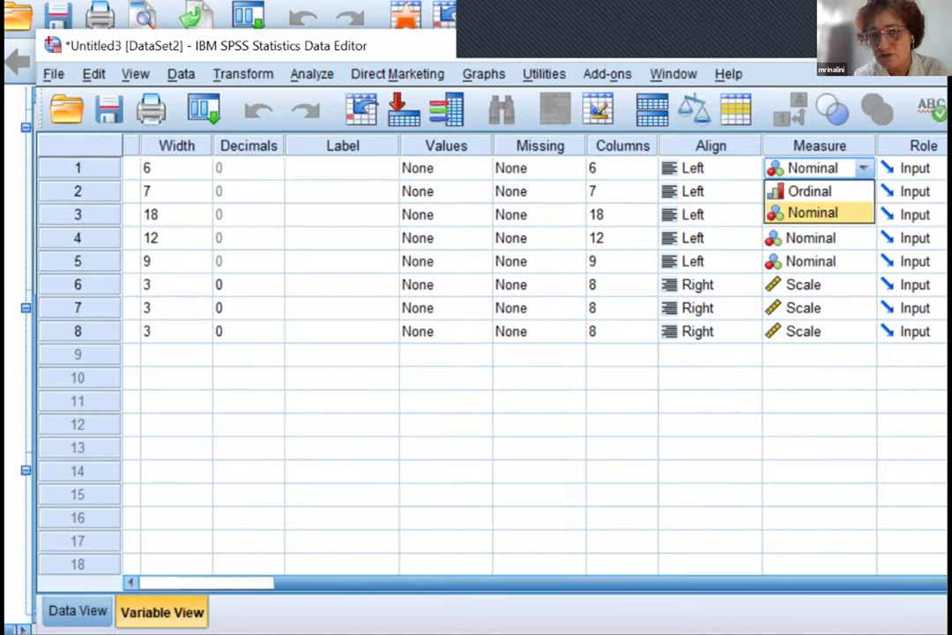
left_click(810, 191)
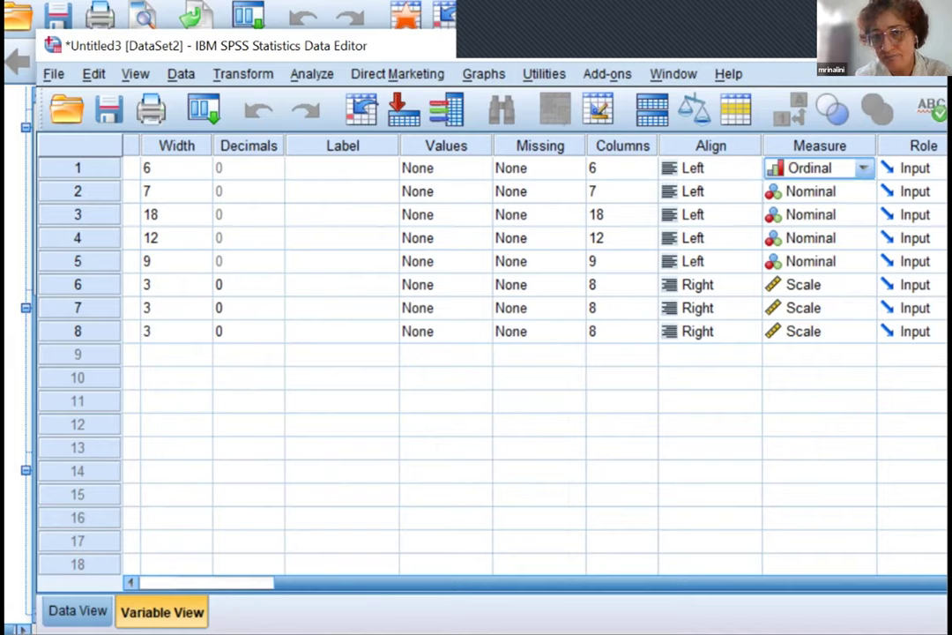
left_click(818, 191)
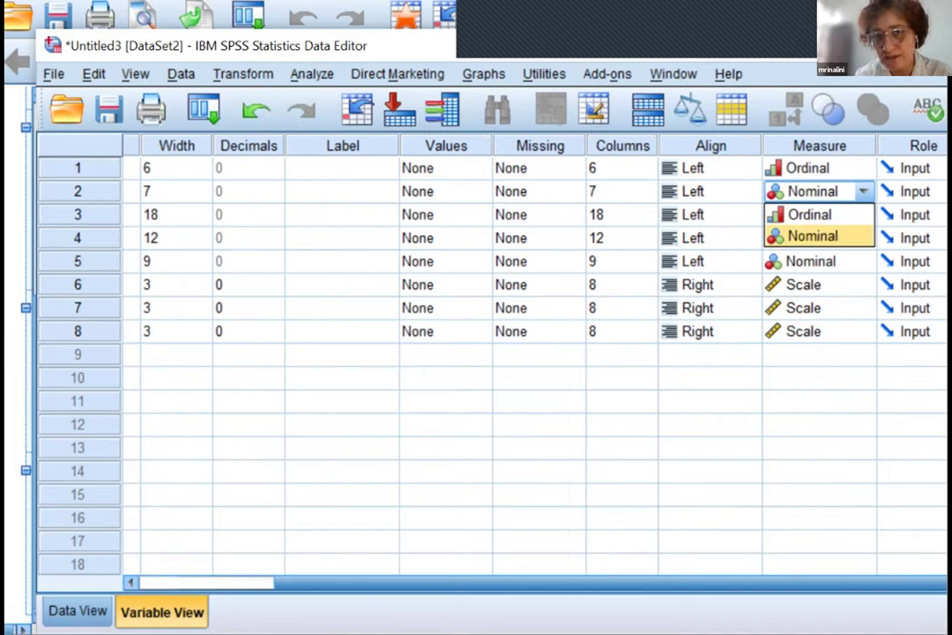
left_click(810, 167)
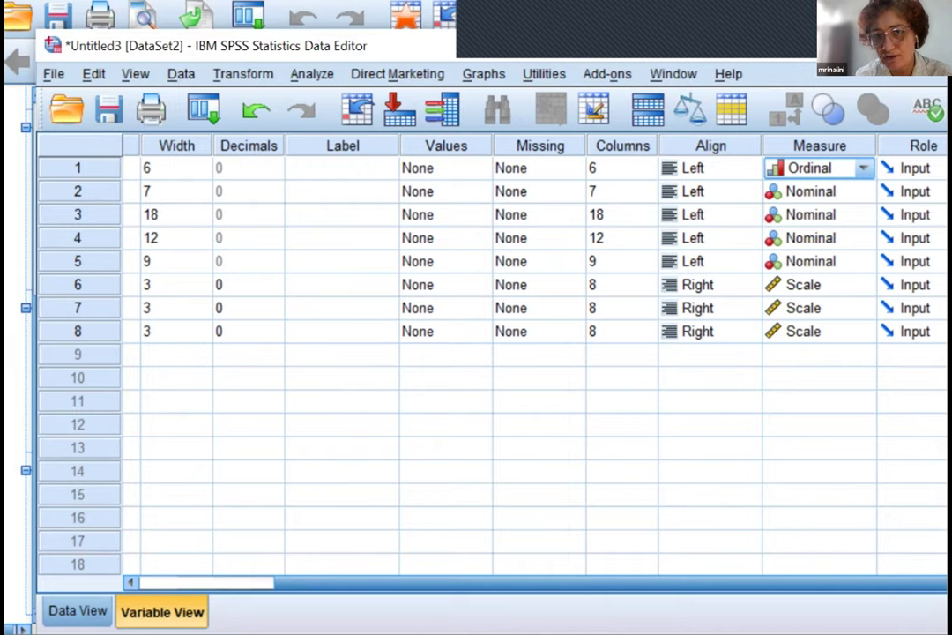
left_click(818, 191)
left_click(818, 168)
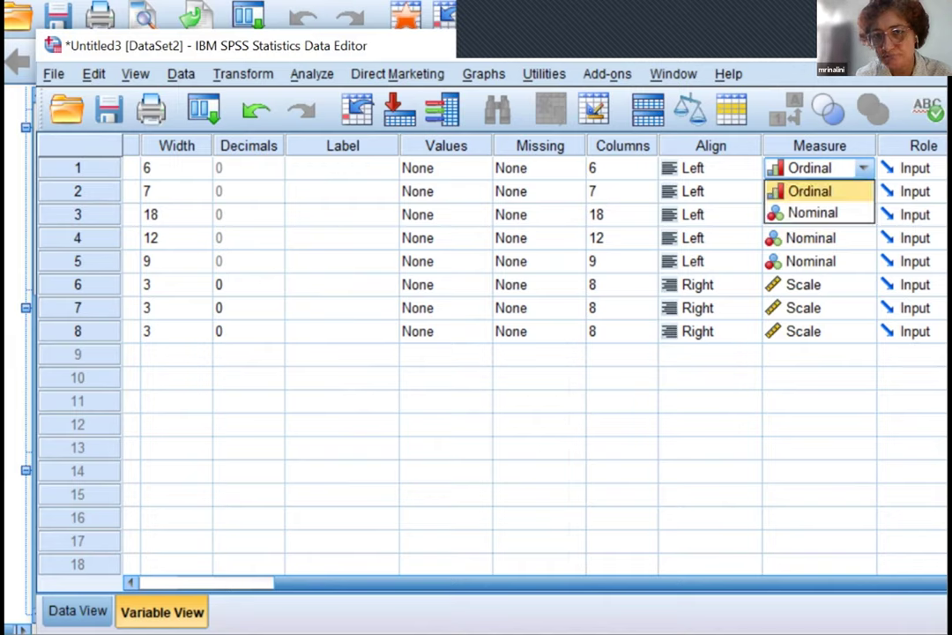
left_click(818, 168)
left_click(818, 168)
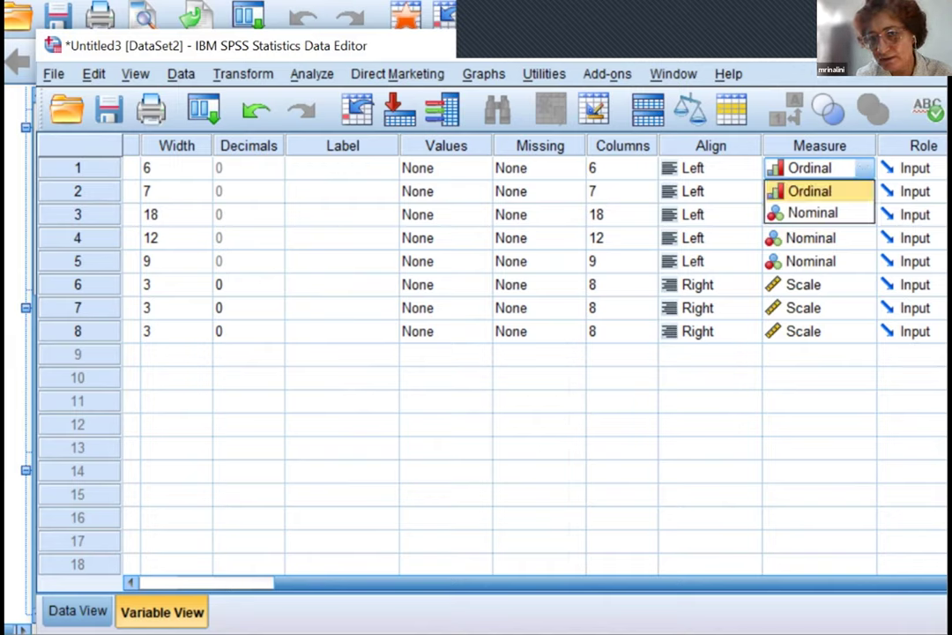
key("Return")
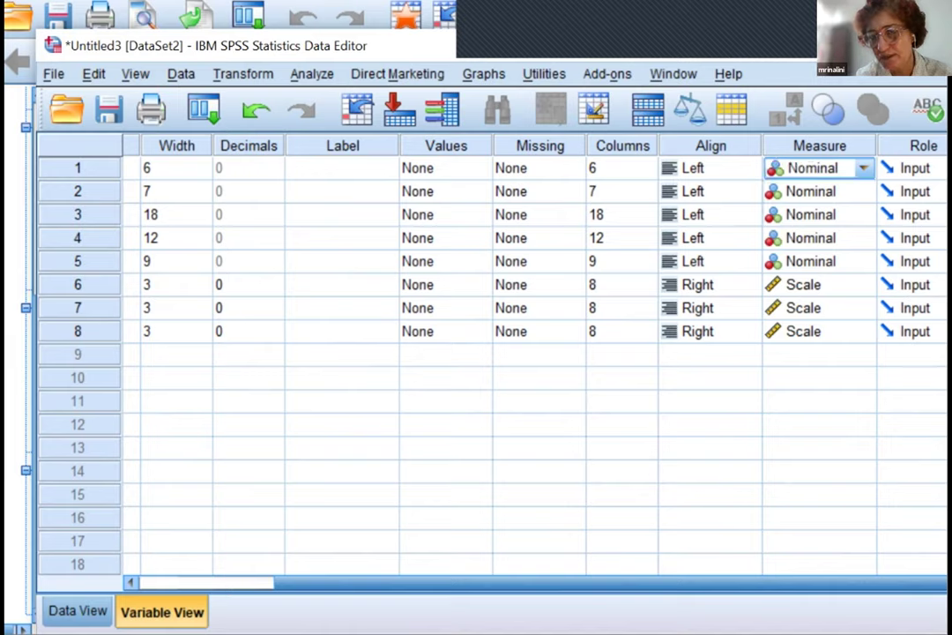
Set the measurement level of raceethnicity, parentallevelofeducation, lunch and testpreparationcourse to Ordinal
left_click(819, 192)
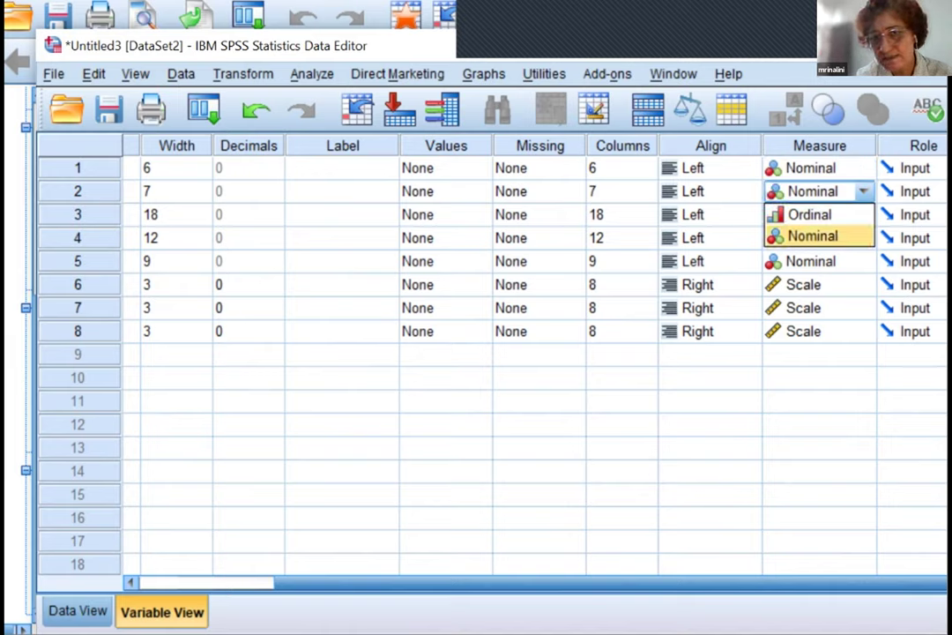
key("Up")
key("Return")
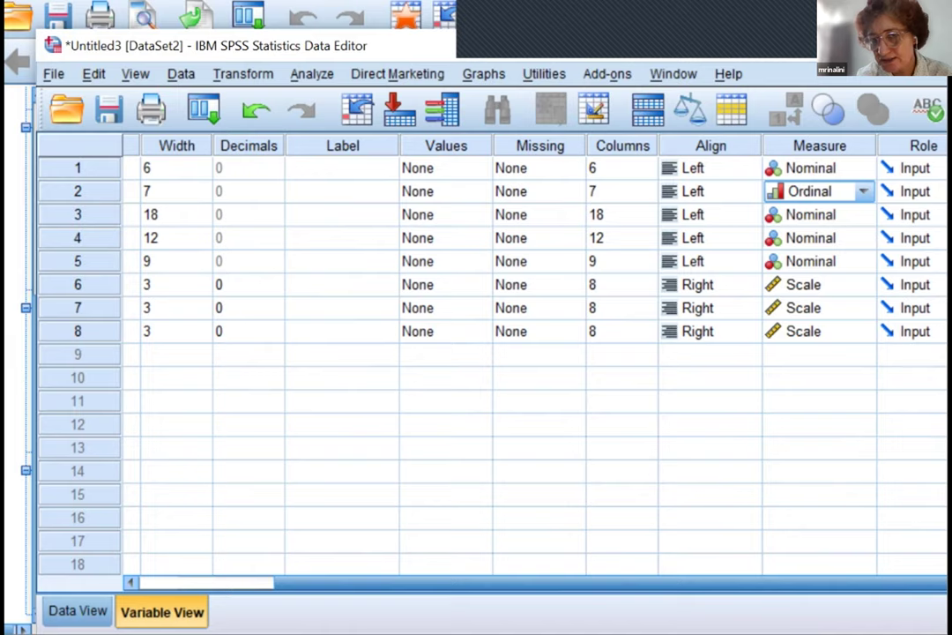
left_click(818, 214)
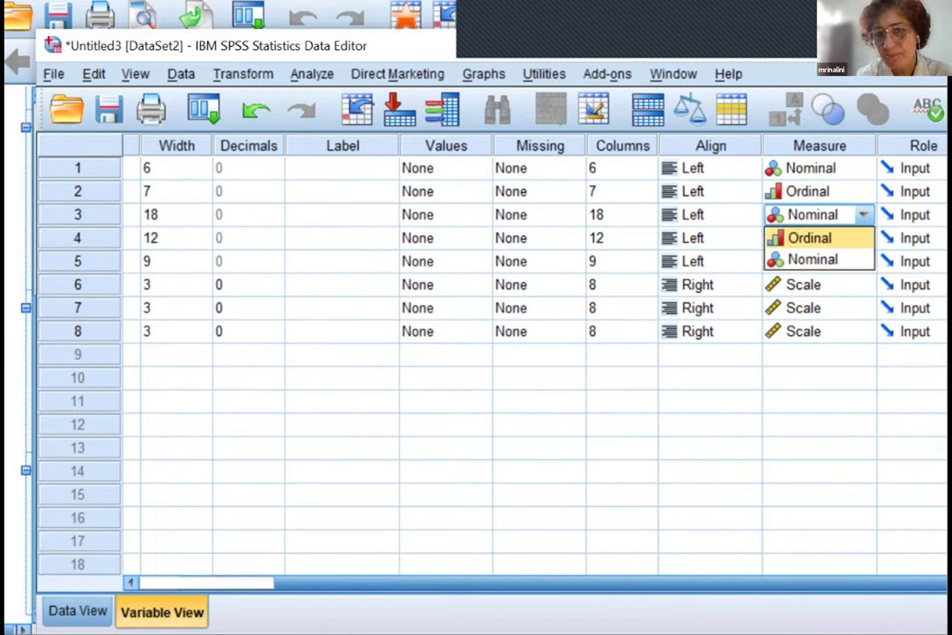
key("Return")
left_click(818, 237)
key("Up")
key("Return")
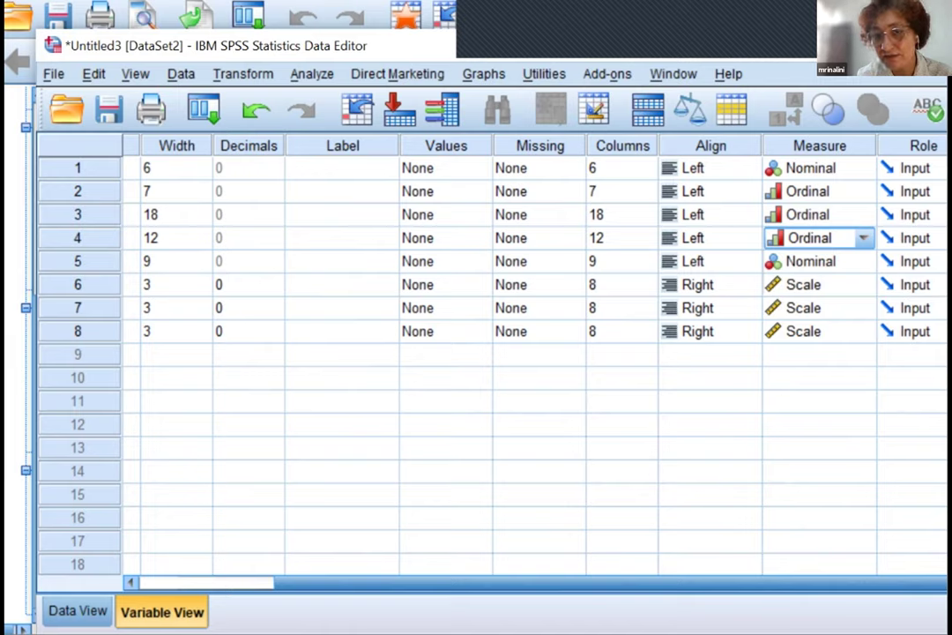
left_click(818, 261)
key("Return")
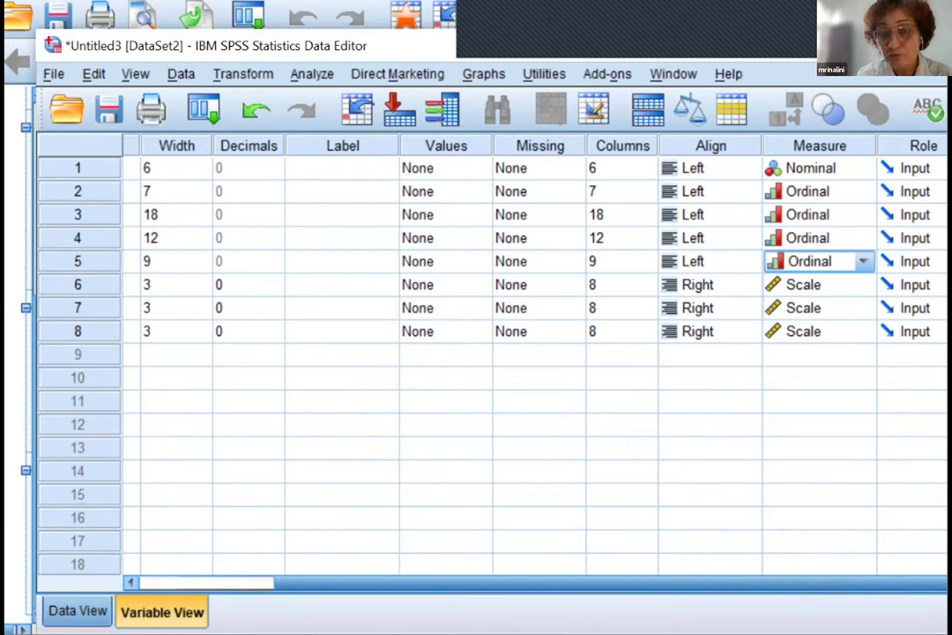
Start a Multilayer Perceptron neural network analysis from the data view and assign mathscore as the dependent variable
left_click(77, 611)
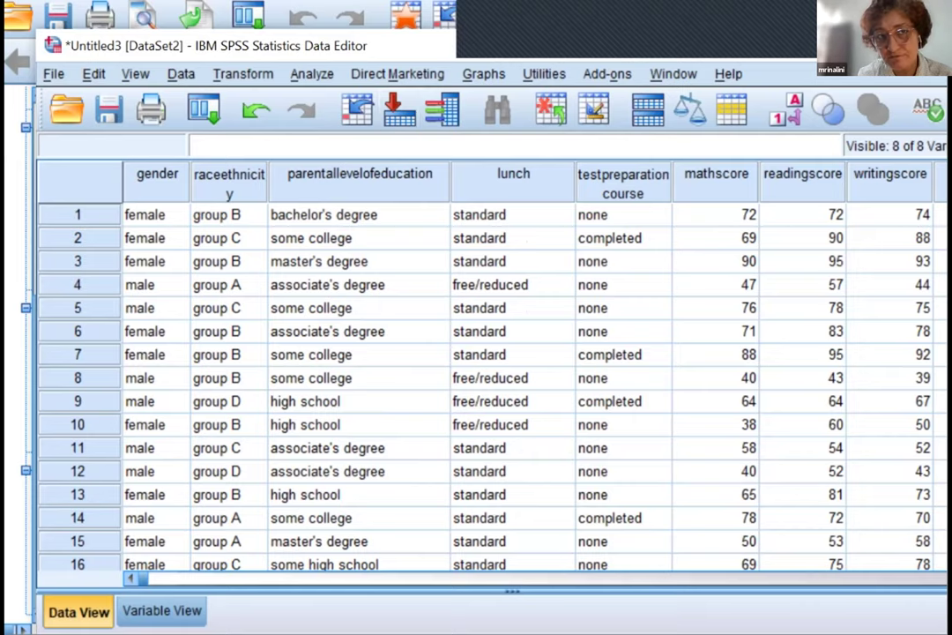
left_click(311, 74)
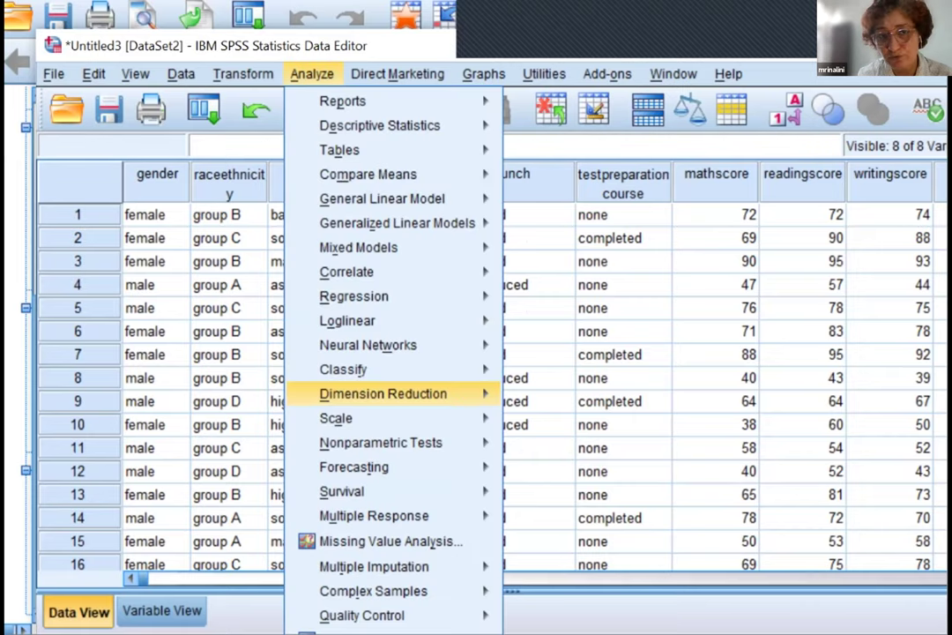
mouse_move(367, 345)
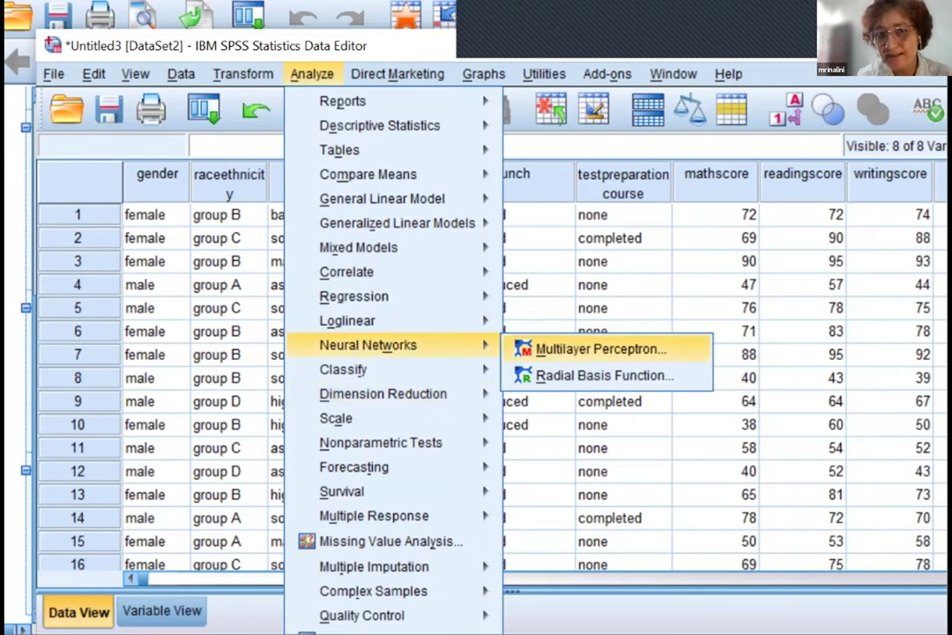
left_click(599, 349)
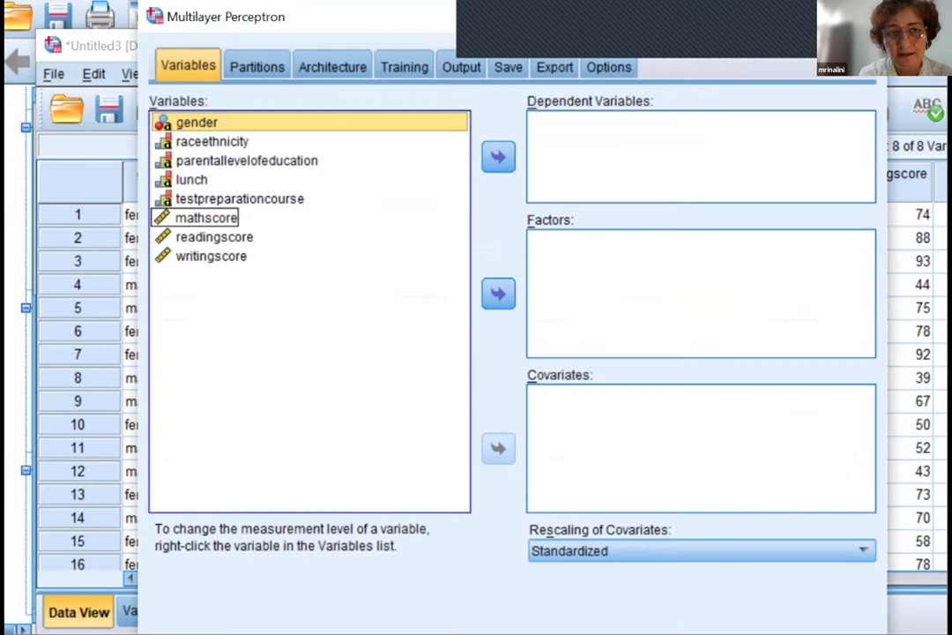
key("ctrl+Down")
key("ctrl+Up")
left_click(208, 217)
left_click(499, 157)
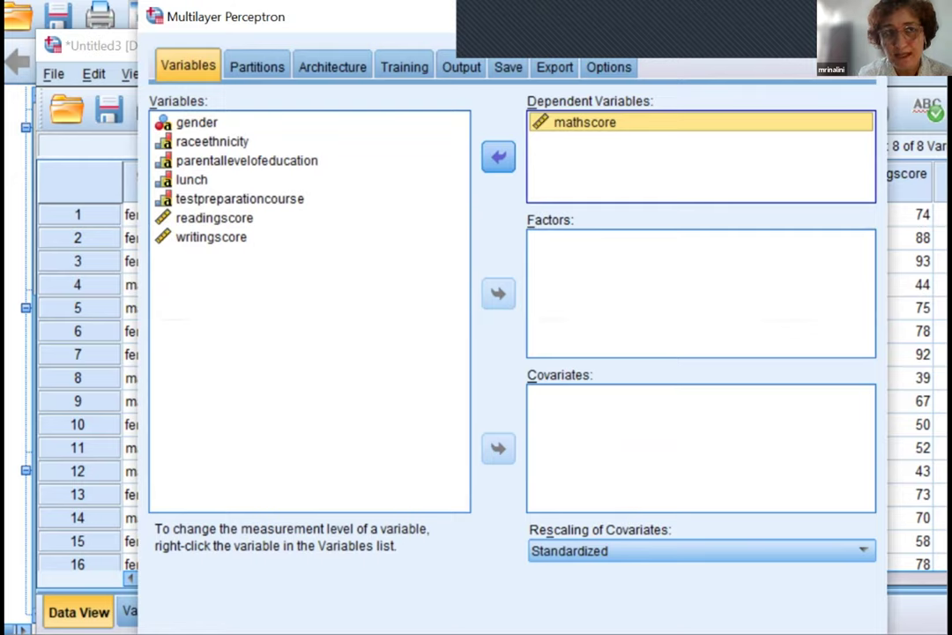
Add gender to the factors of the Multilayer Perceptron
left_click(196, 122)
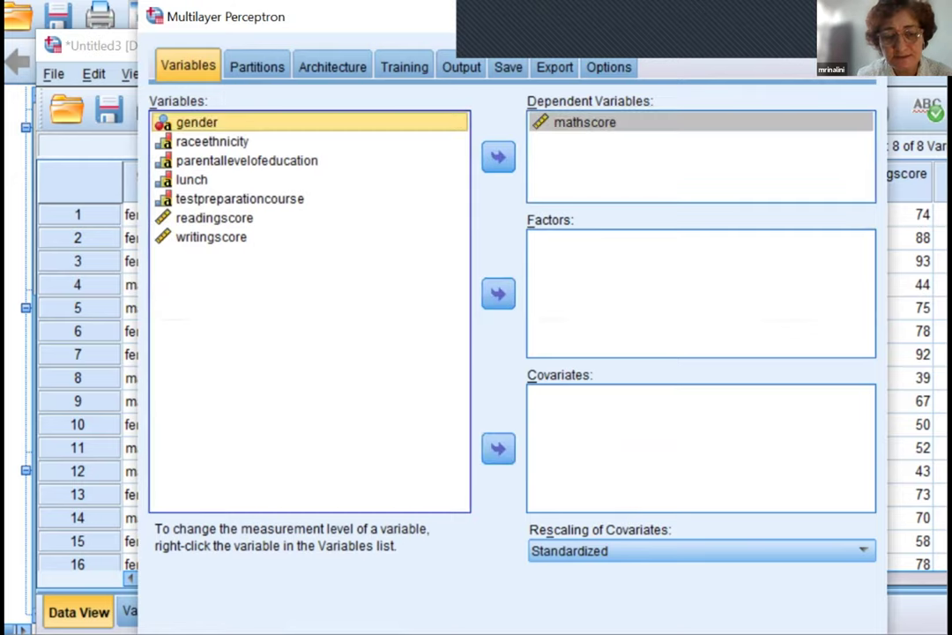
key("ctrl+Down")
key("ctrl+Down")
key("ctrl+Down")
key("ctrl+Down")
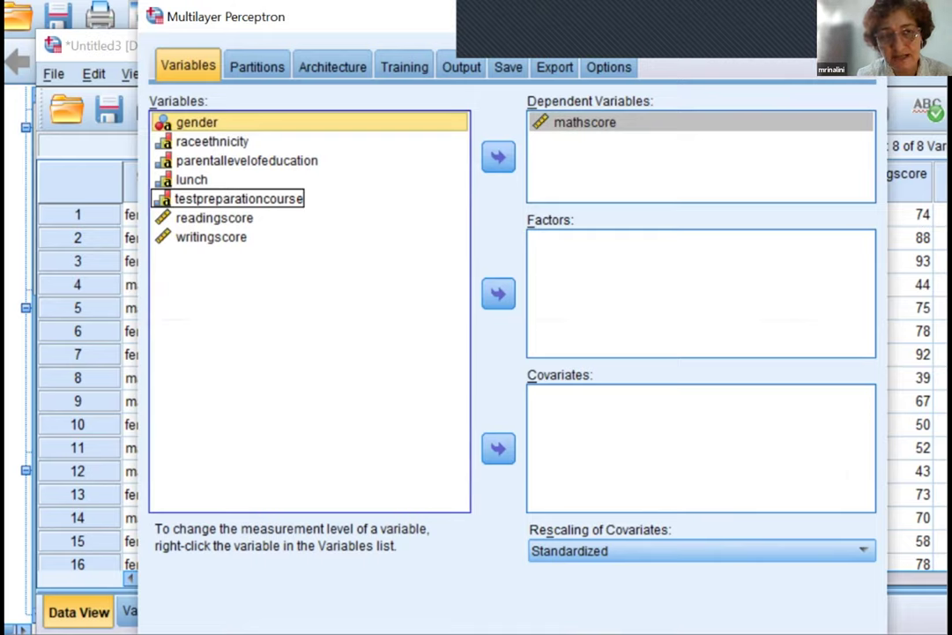
key("ctrl+Up")
key("ctrl+Up")
key("ctrl+Up")
key("ctrl+Up")
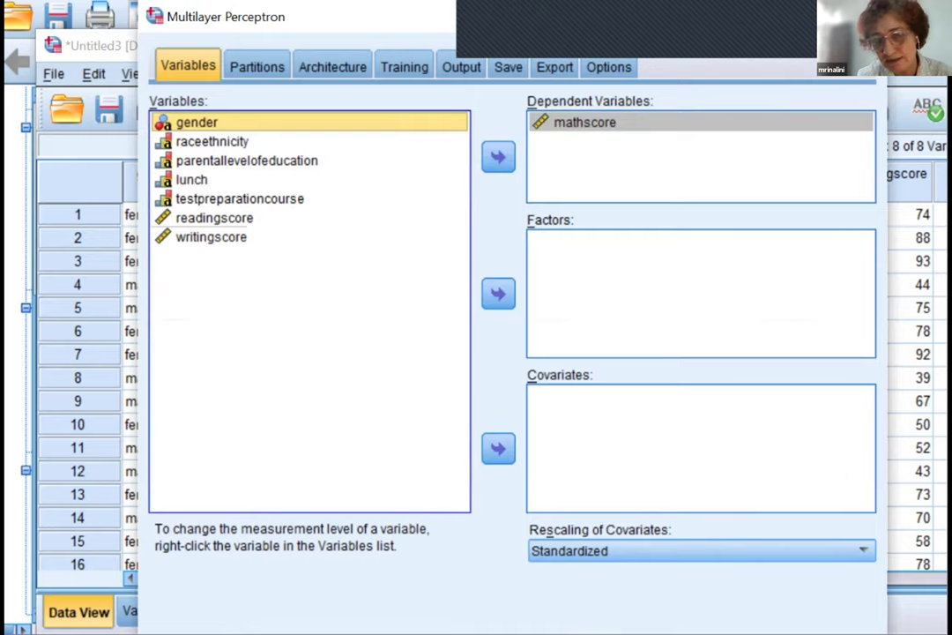
left_click(498, 294)
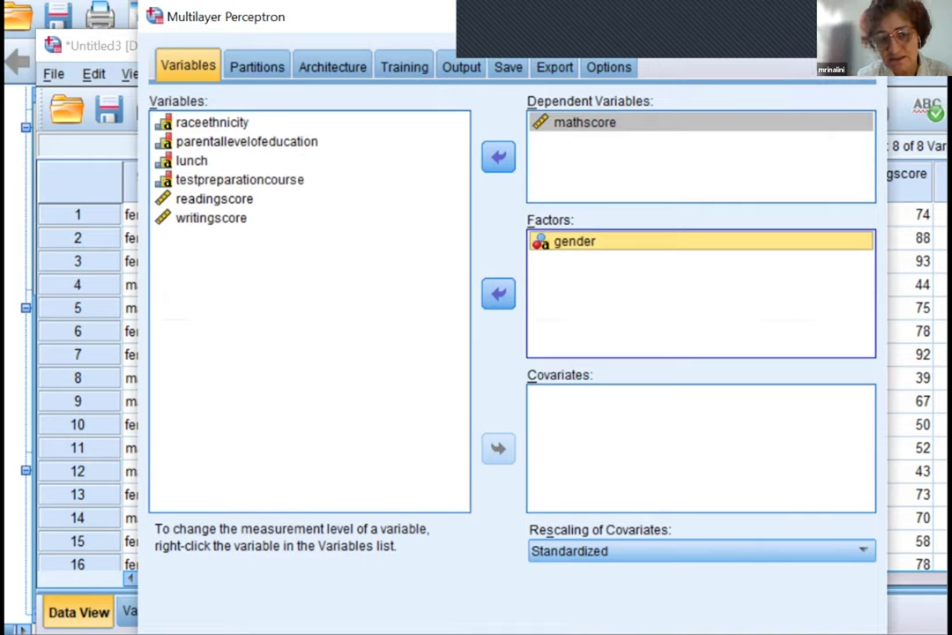
Add raceethnicity, parentallevelofeducation, lunch and testpreparationcourse to the factors together
left_click(212, 122)
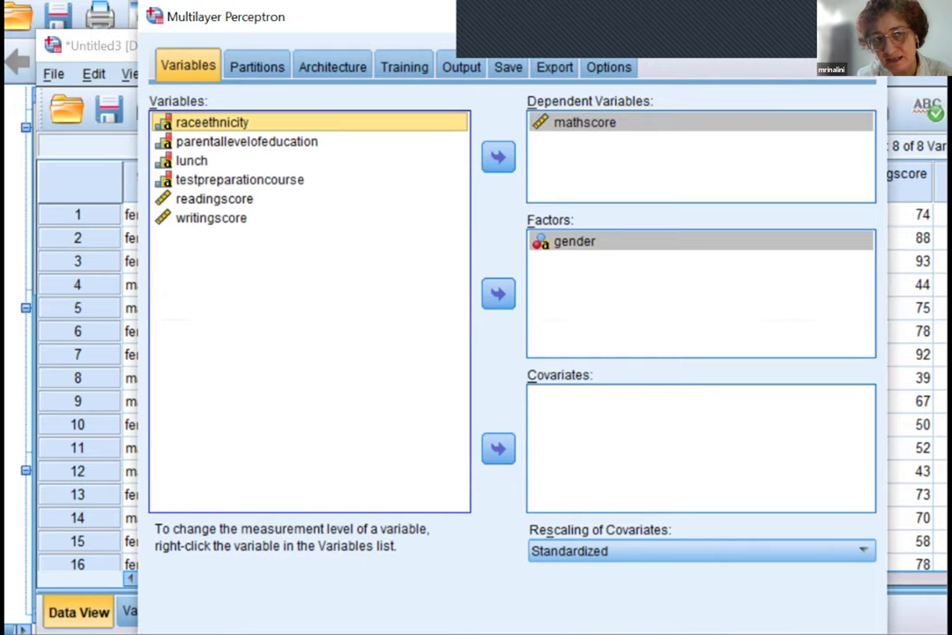
left_click(239, 179, "shift")
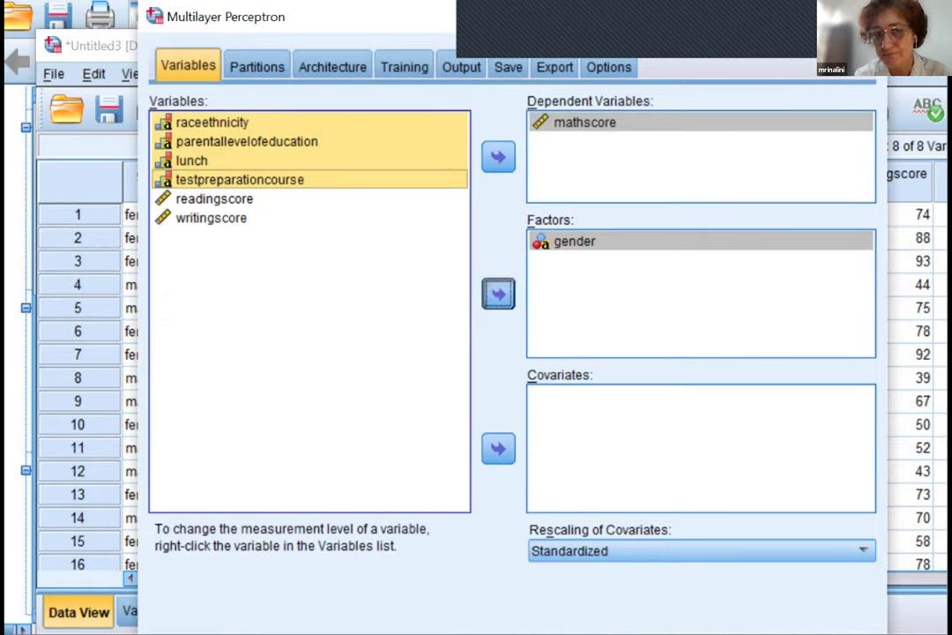
left_click(498, 293)
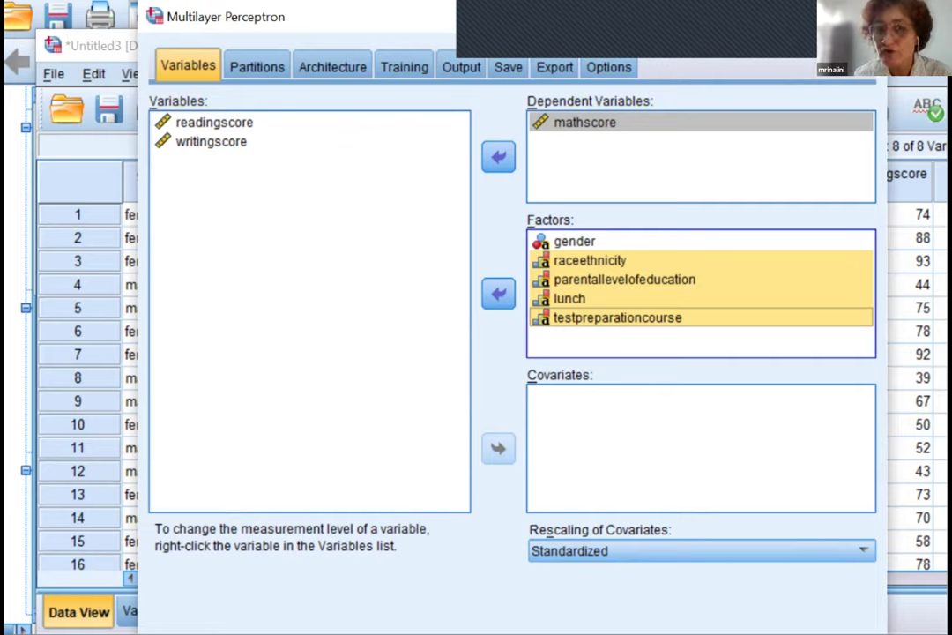
left_click(589, 260)
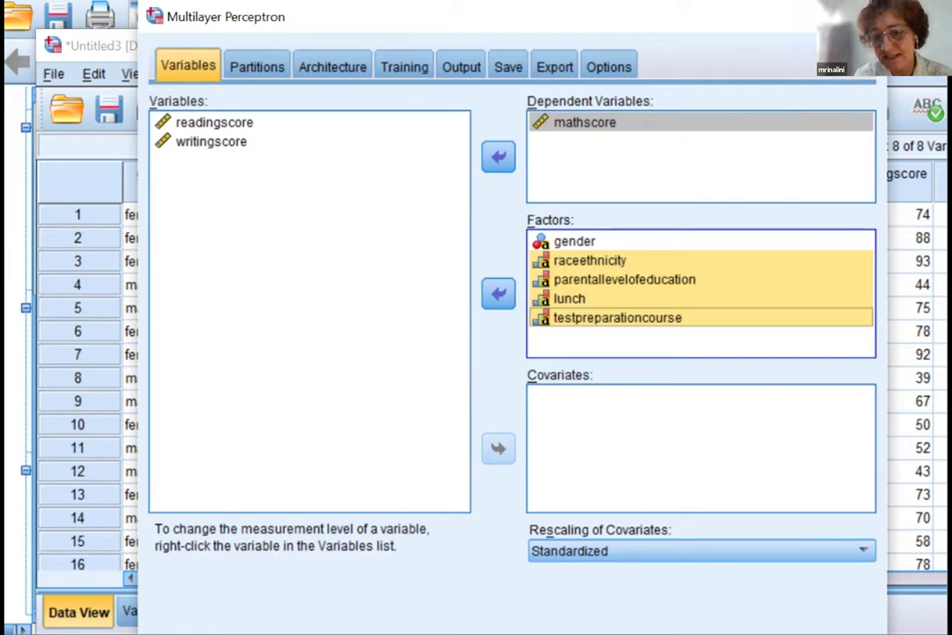
Look over the regression Coefficients table in the output viewer and return to the Multilayer Perceptron dialog
left_click(701, 550)
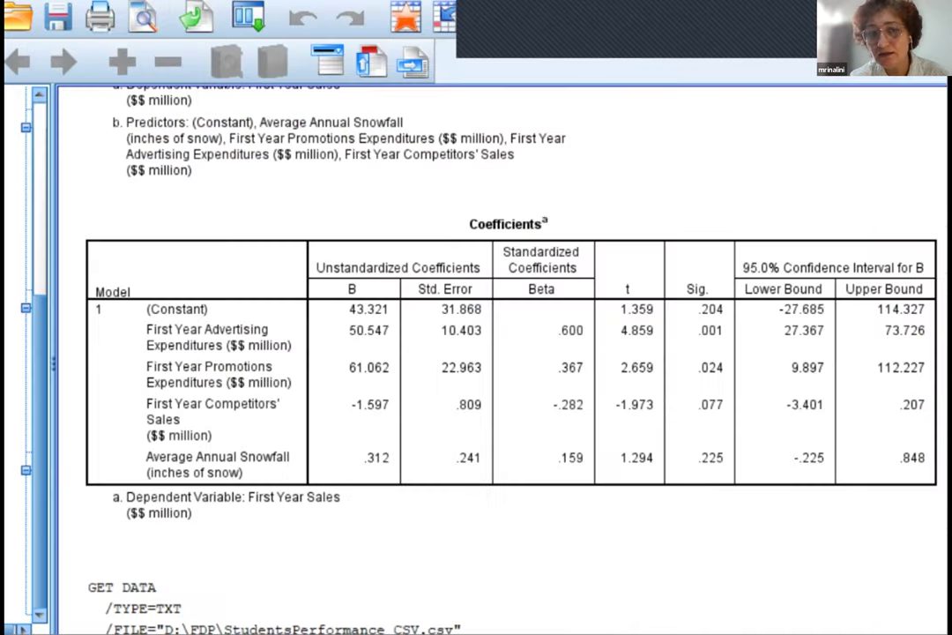
scroll(476, 353, "down", 5)
scroll(476, 352, "up", 5)
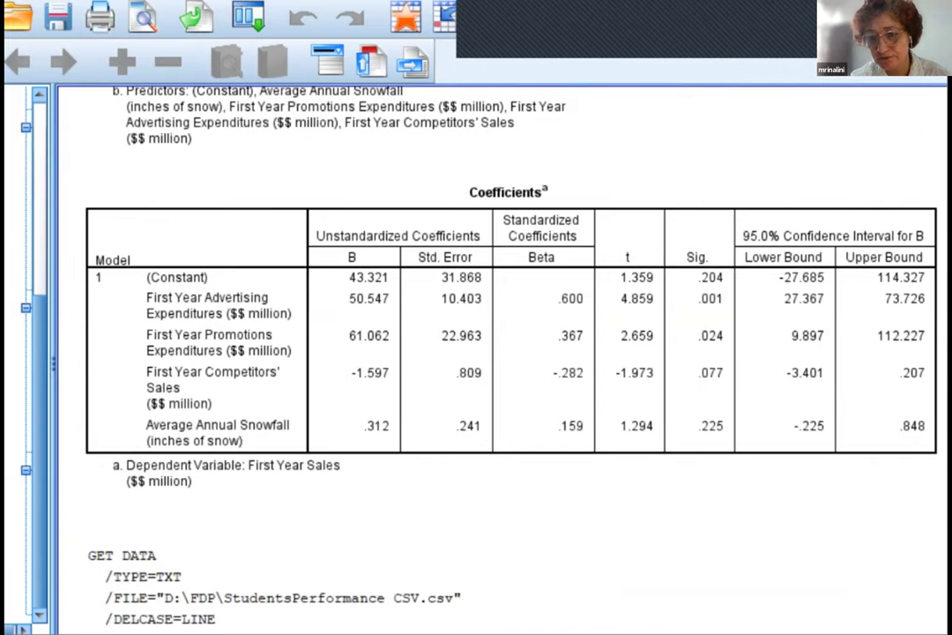
mouse_move(869, 633)
left_click(914, 582)
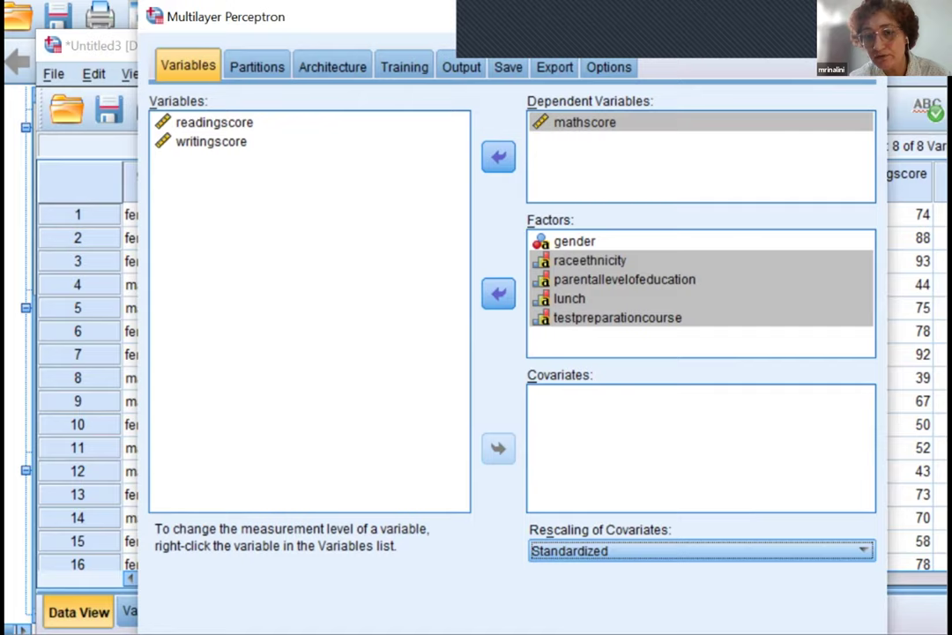
Try the Normalized and Adjusted Normalized rescaling of covariates and set it back to Standardized
left_click(701, 550)
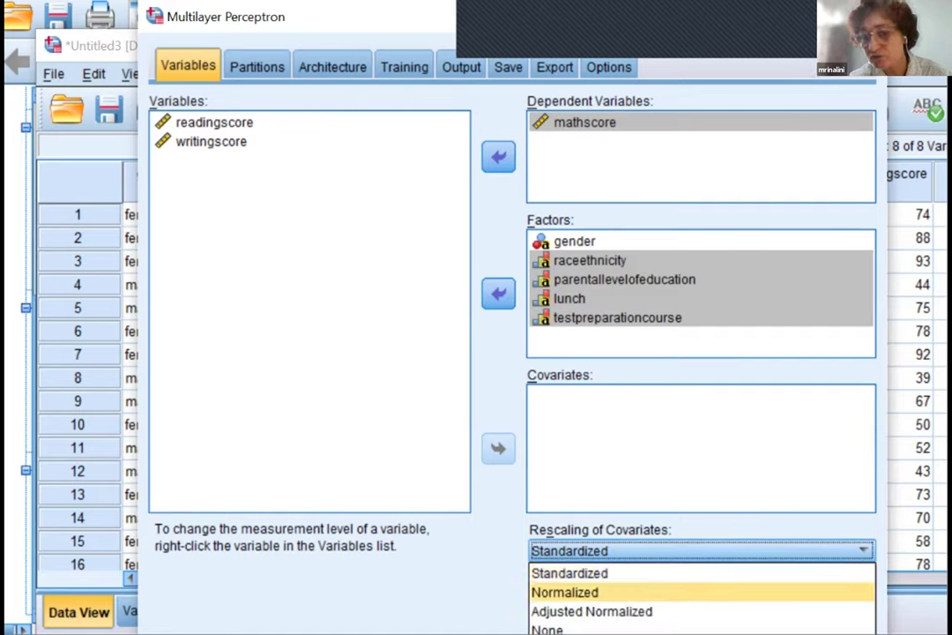
key("Return")
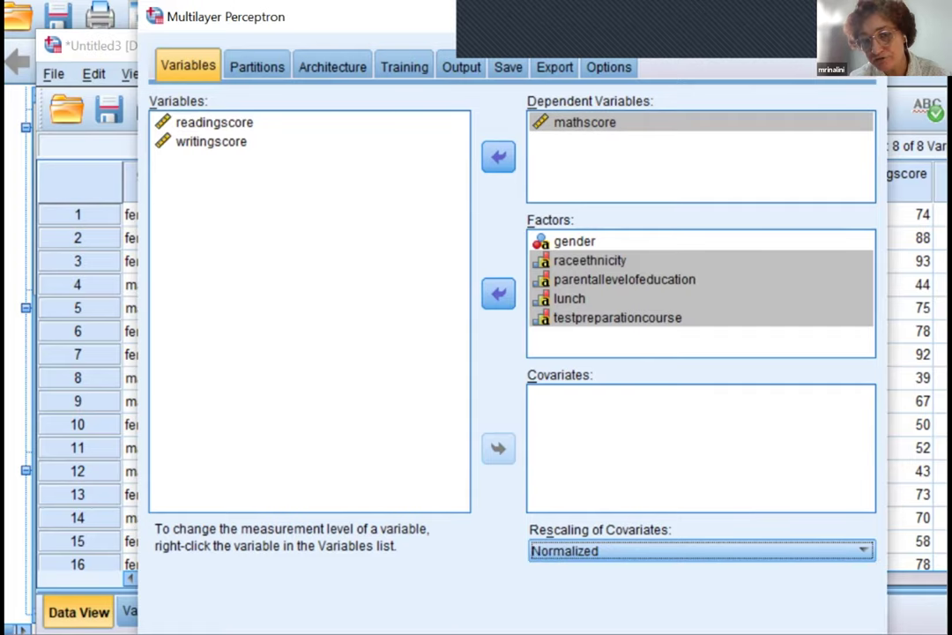
key("alt+Down")
key("Down")
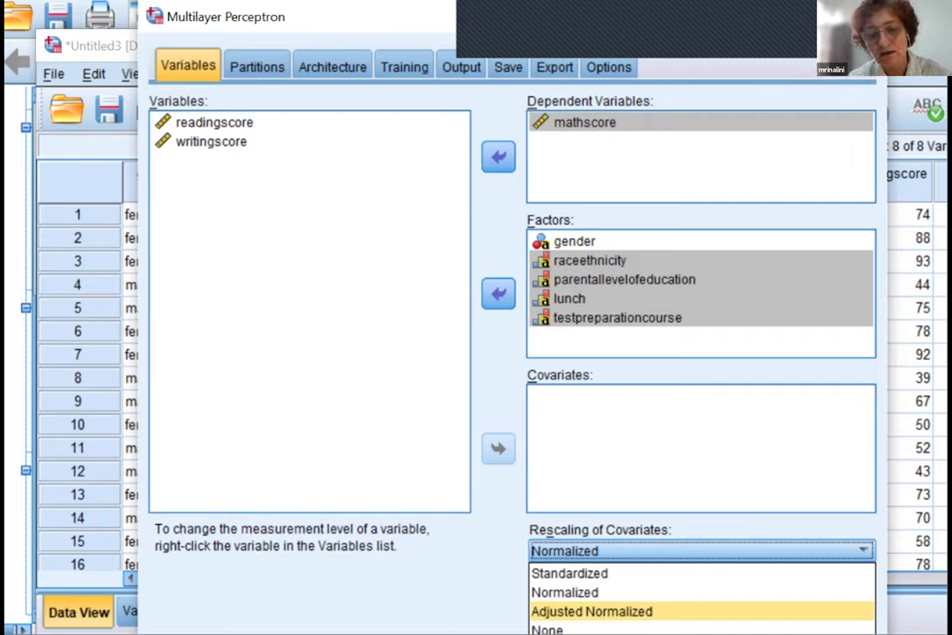
key("Return")
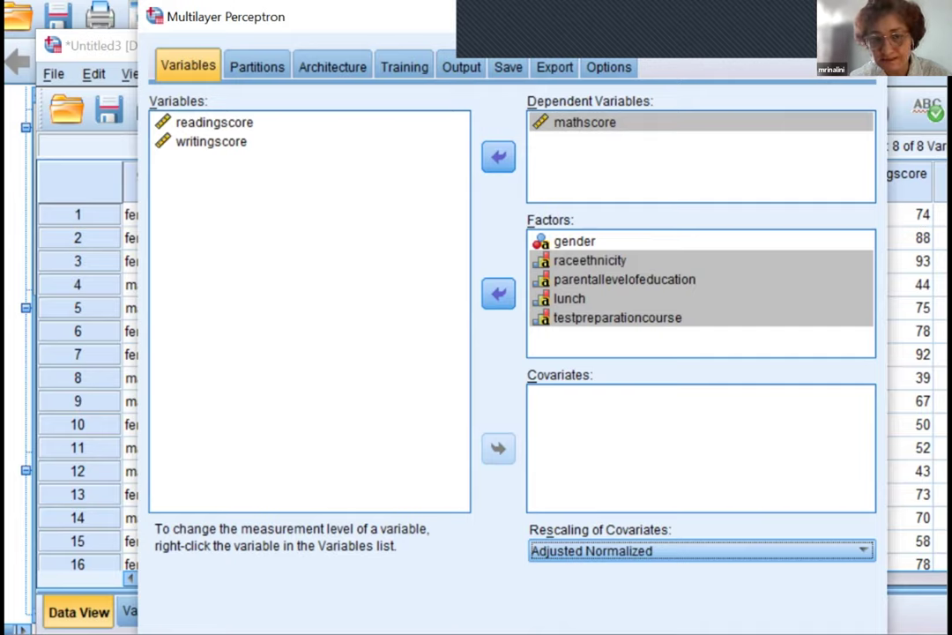
key("alt+Down")
key("Up")
key("Up")
key("Return")
left_click(188, 65)
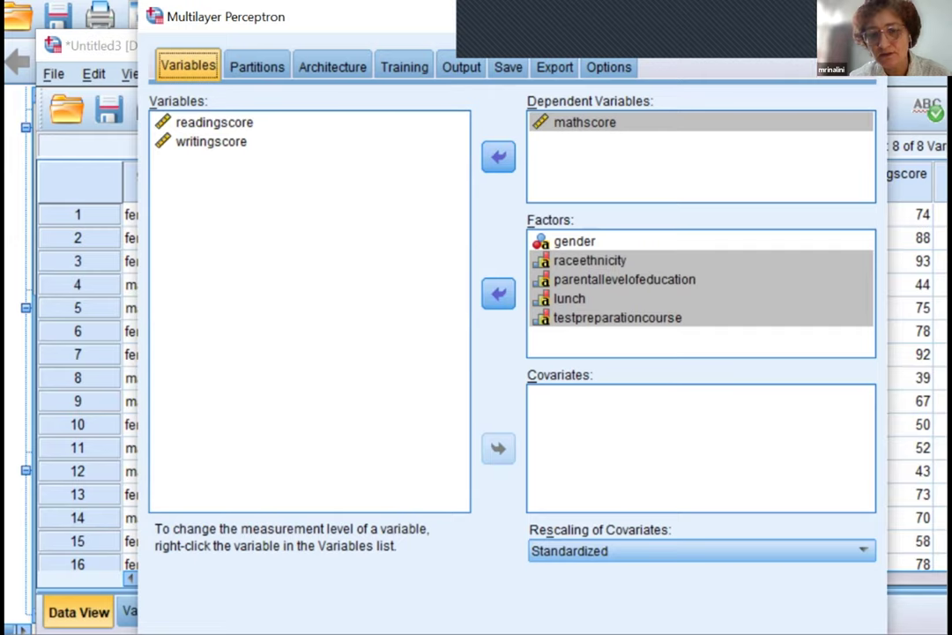
Switch to the Multilayer Perceptron help topic in Chrome and widen its content area by narrowing the contents list
mouse_move(713, 633)
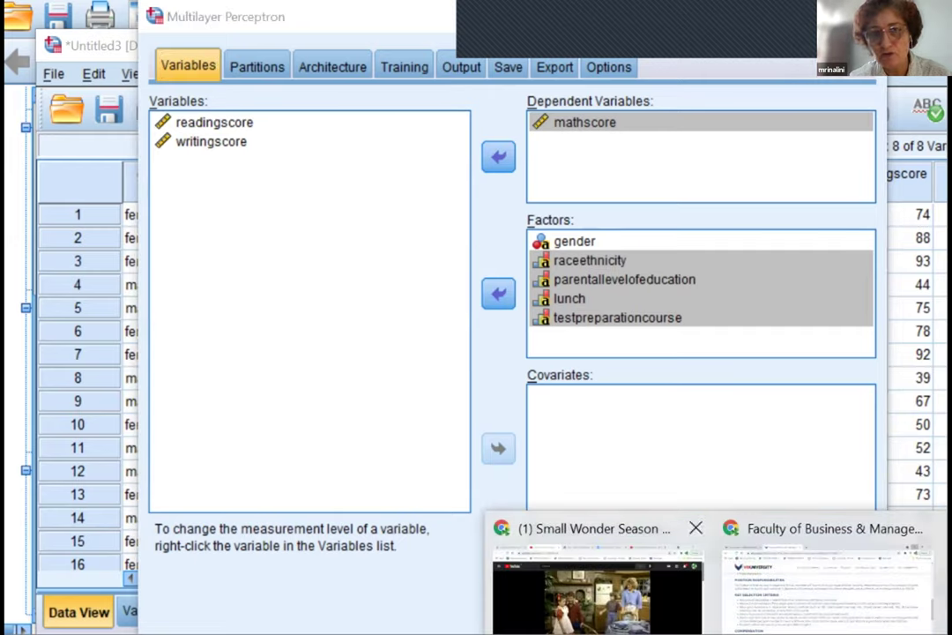
left_click(597, 582)
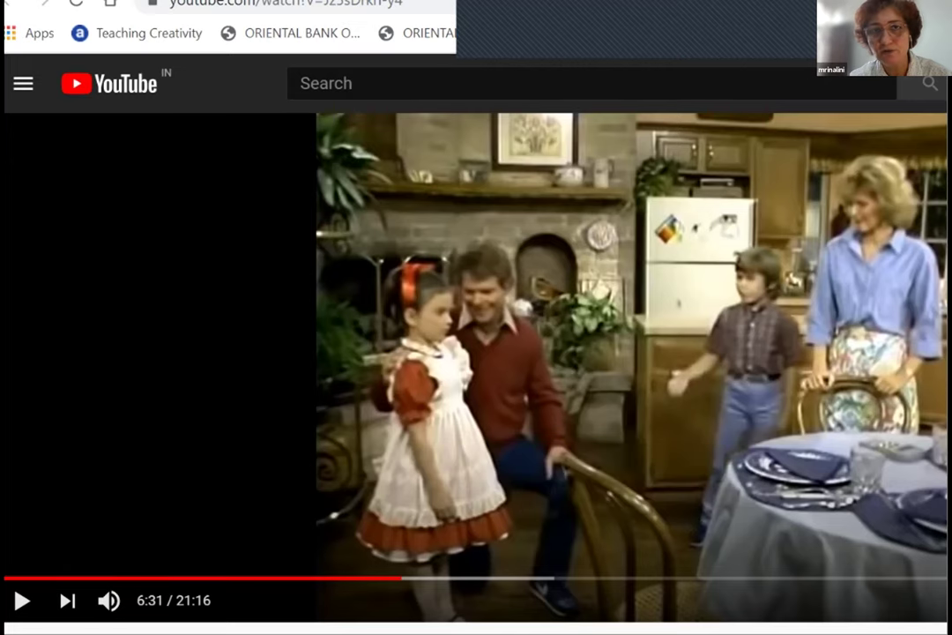
key("ctrl+Tab")
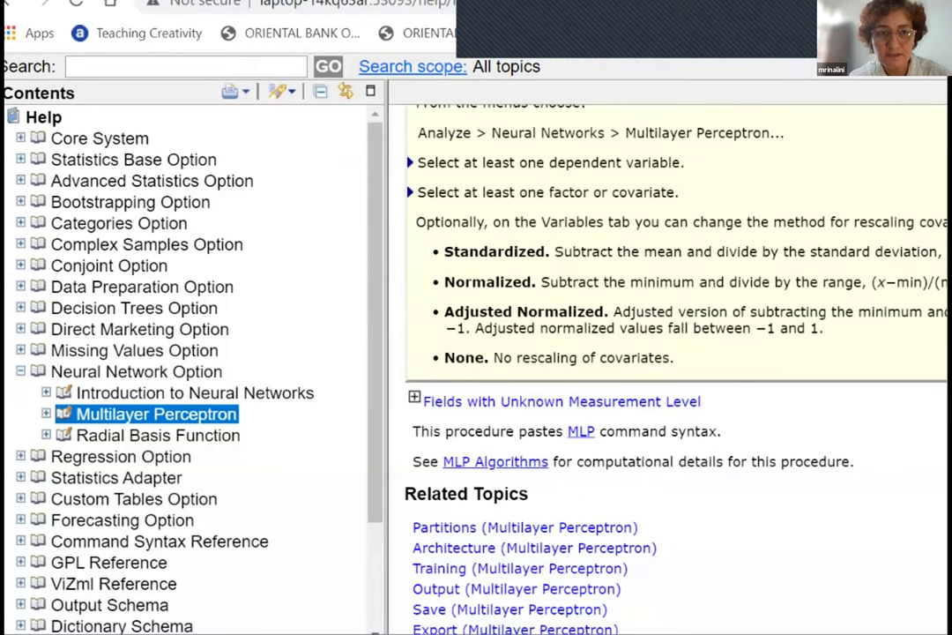
left_click_drag(386, 353, 236, 353)
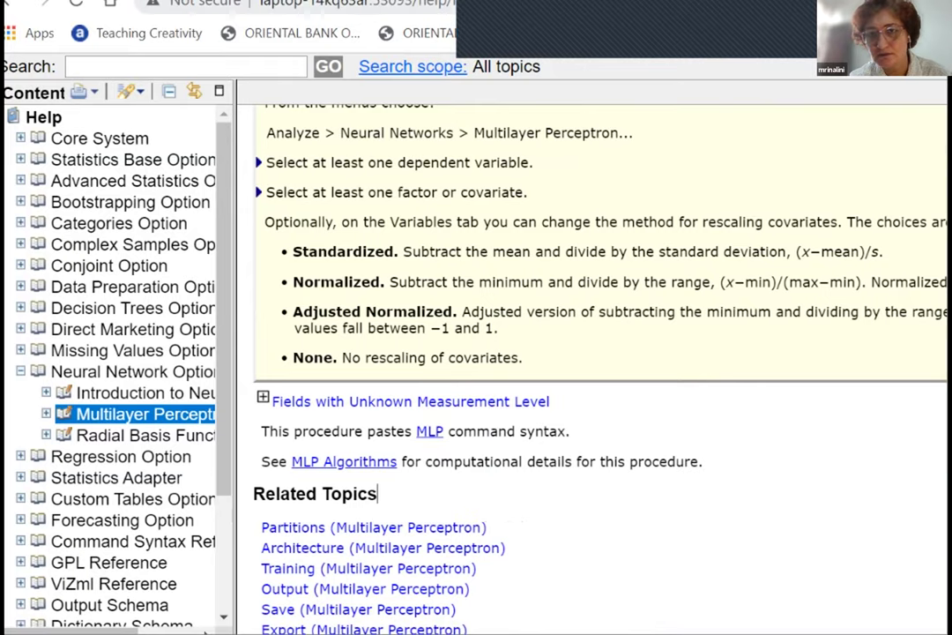
Read the help section on creating a Multilayer Perceptron network, including the requirements for dependent variables and factors
left_click_drag(633, 132, 533, 162)
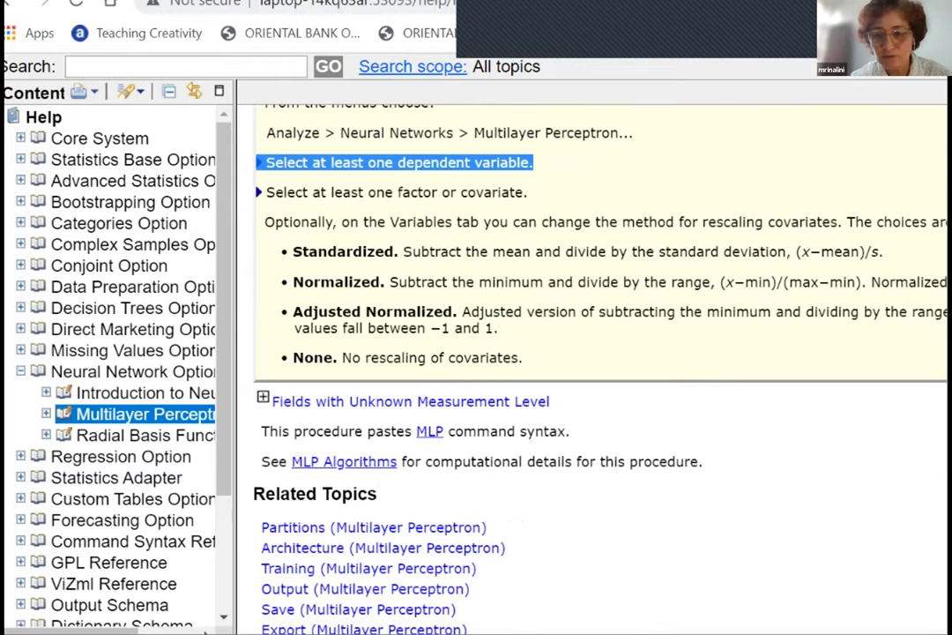
key("shift+Down")
key("Up")
key("Up")
key("Up")
key("Up")
key("Up")
key("Up")
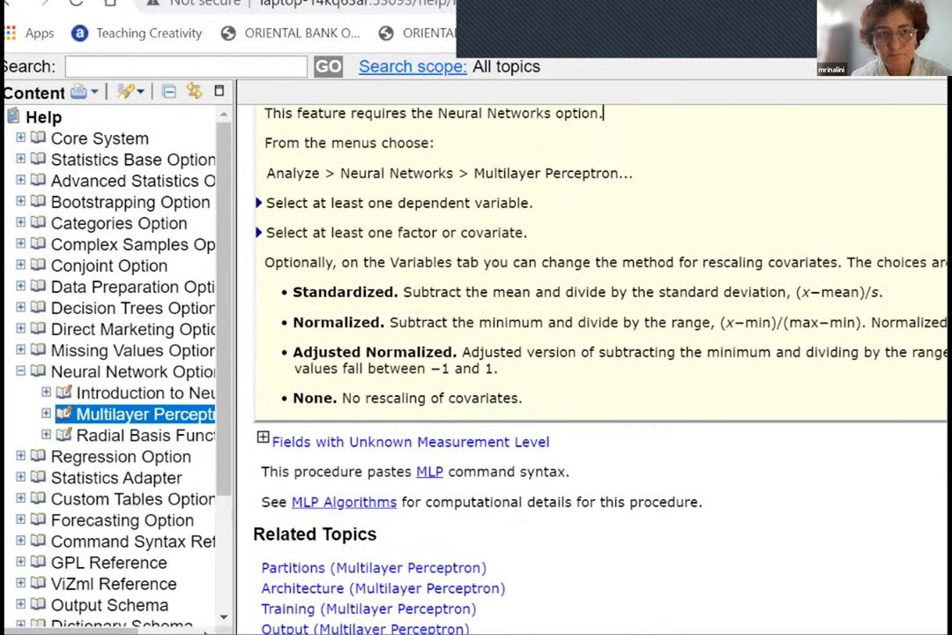
key("Up")
key("Down")
key("Down")
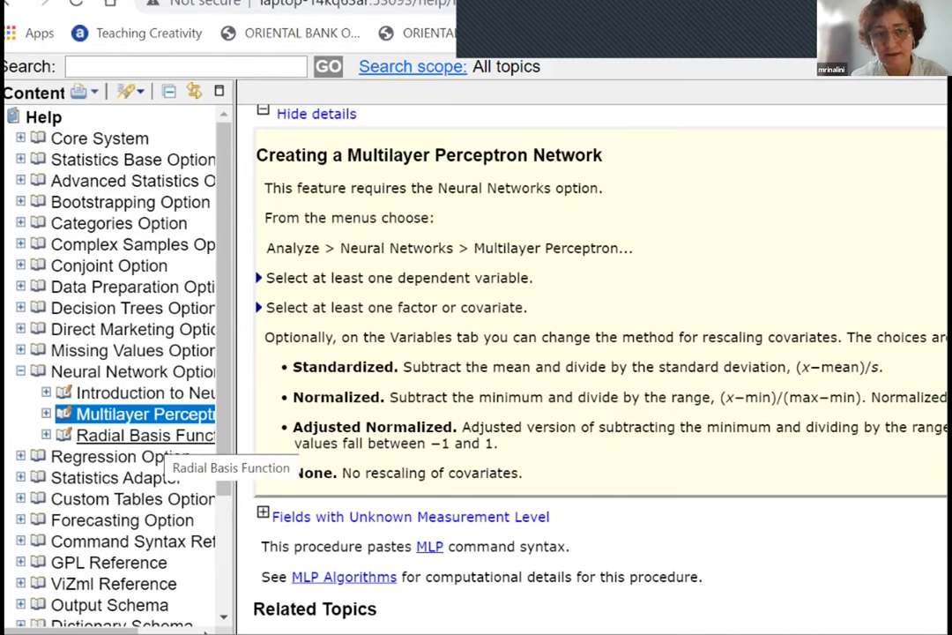
Examine the help definitions of Standardized, Normalized, Adjusted Normalized and None rescaling, making more room for the text
left_click_drag(292, 367, 882, 367)
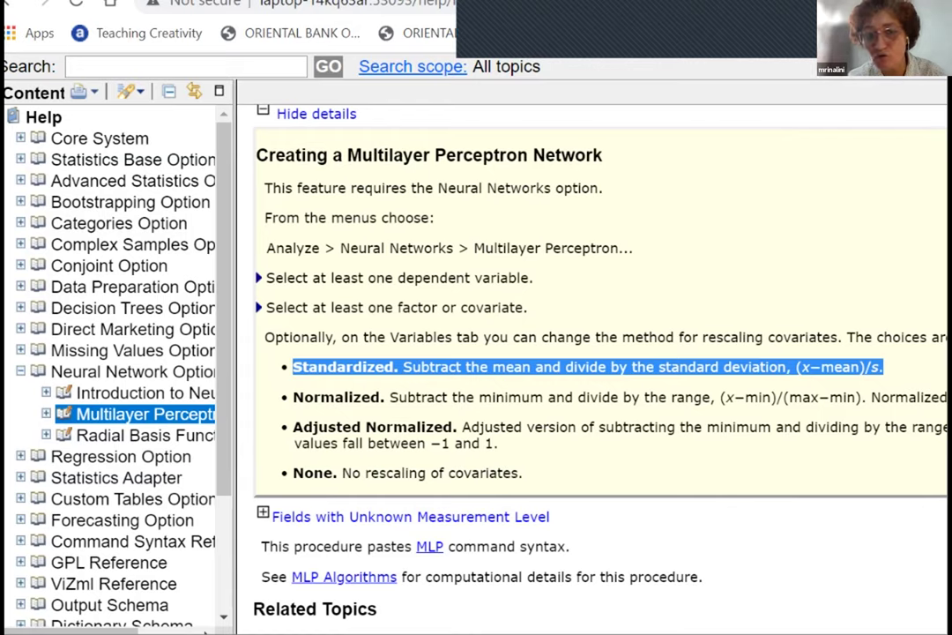
left_click_drag(716, 397, 890, 396)
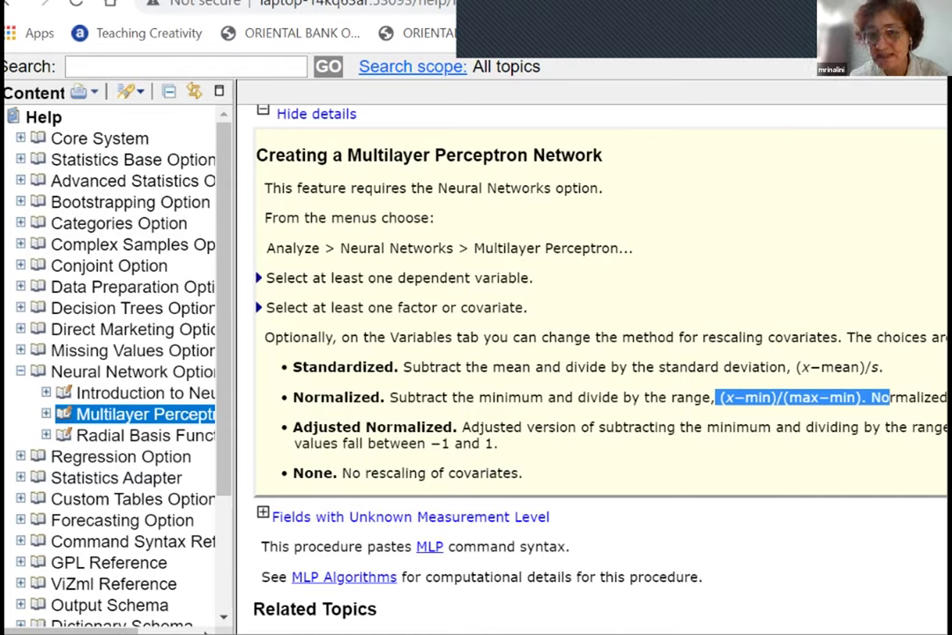
left_click(909, 397)
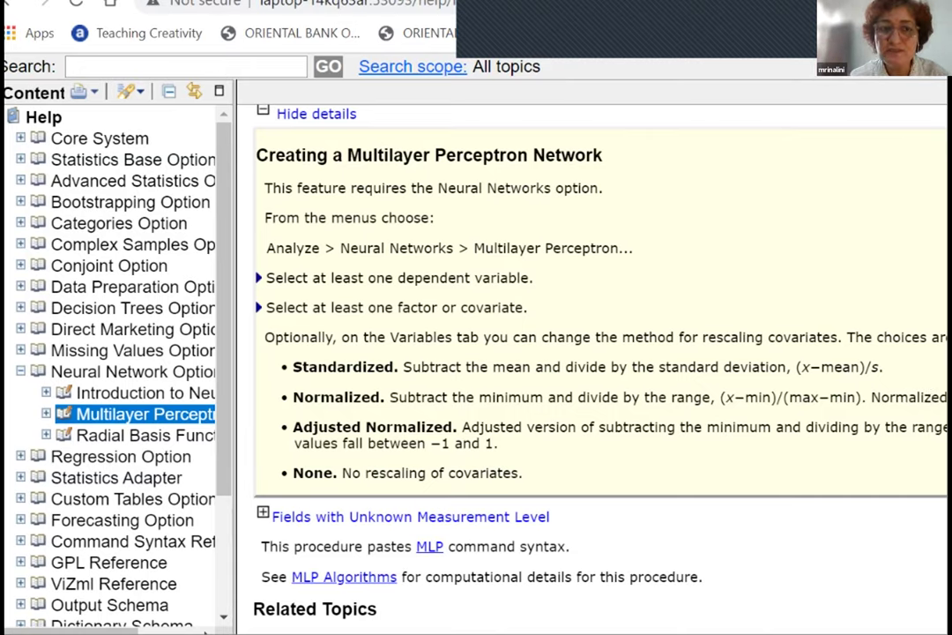
left_click_drag(234, 352, 38, 353)
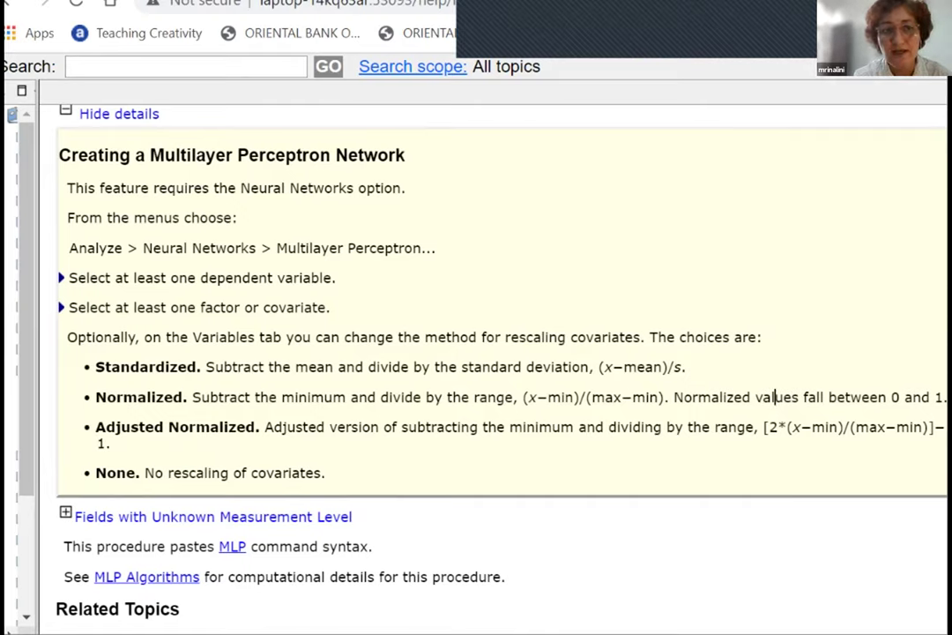
left_click_drag(264, 427, 877, 427)
left_click_drag(327, 473, 897, 427)
left_click(897, 427)
scroll(476, 353, "up", 10)
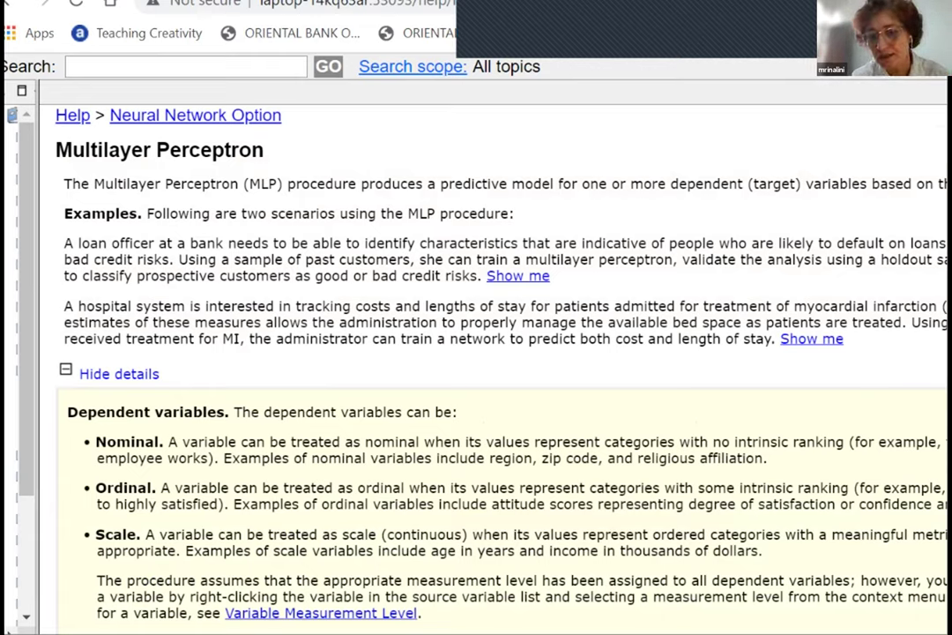
Look through the PowerPoint slides on variable standardisation and Multilayer Perceptron setup, and return to the SPSS Multilayer Perceptron dialog
mouse_move(877, 632)
left_click(914, 582)
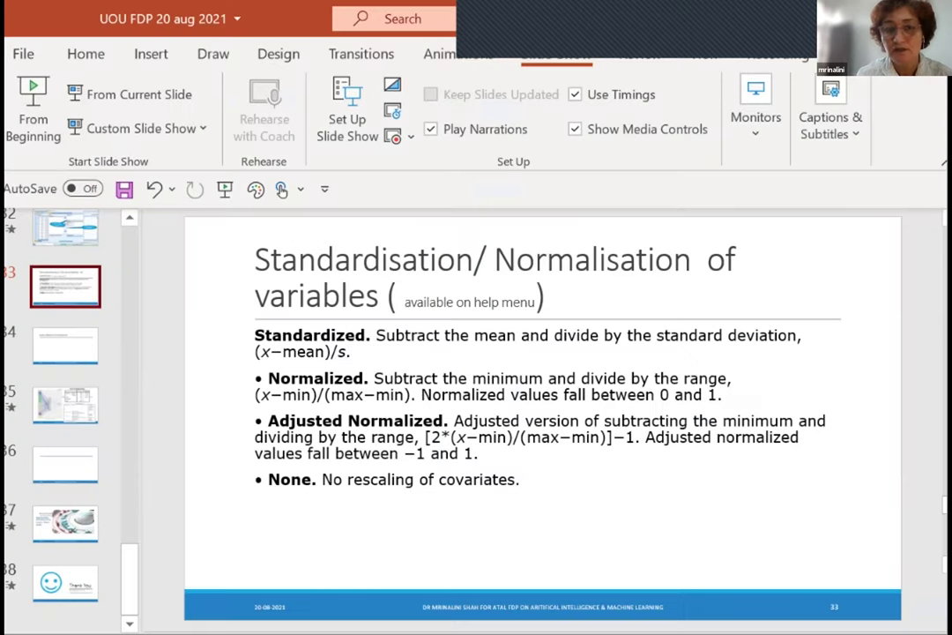
key("Down")
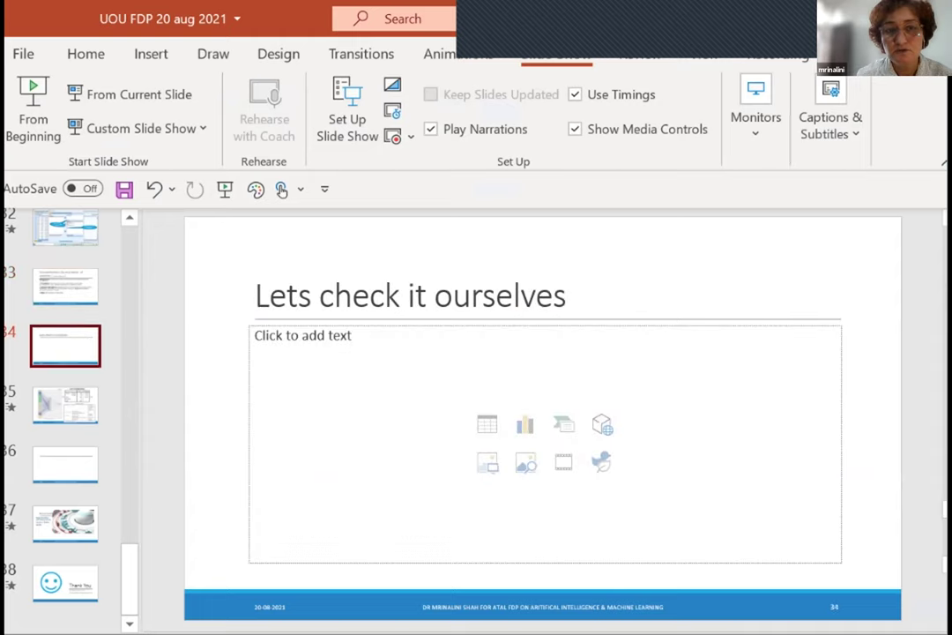
key("Down")
key("Up")
key("Up")
key("Up")
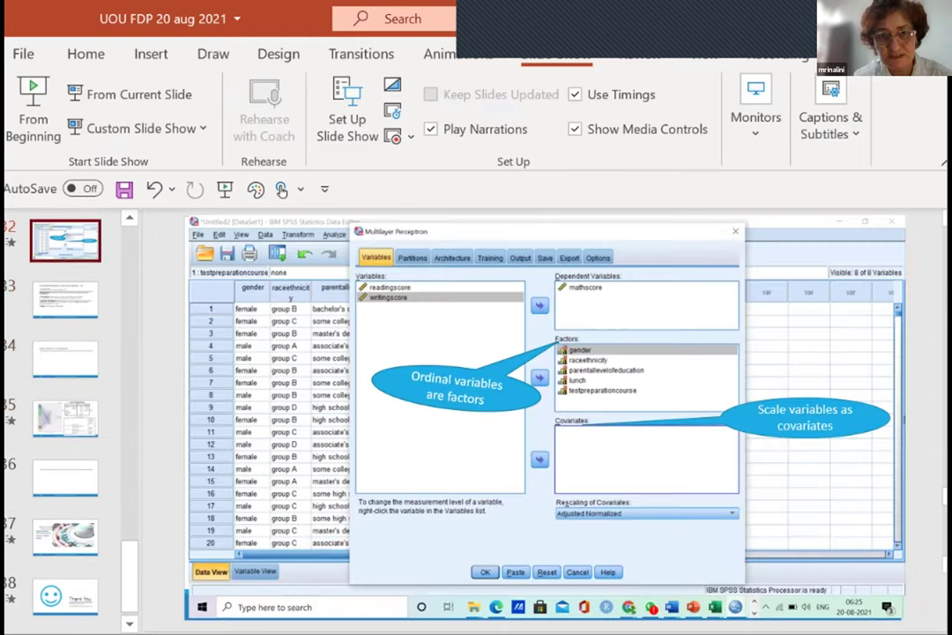
key("Up")
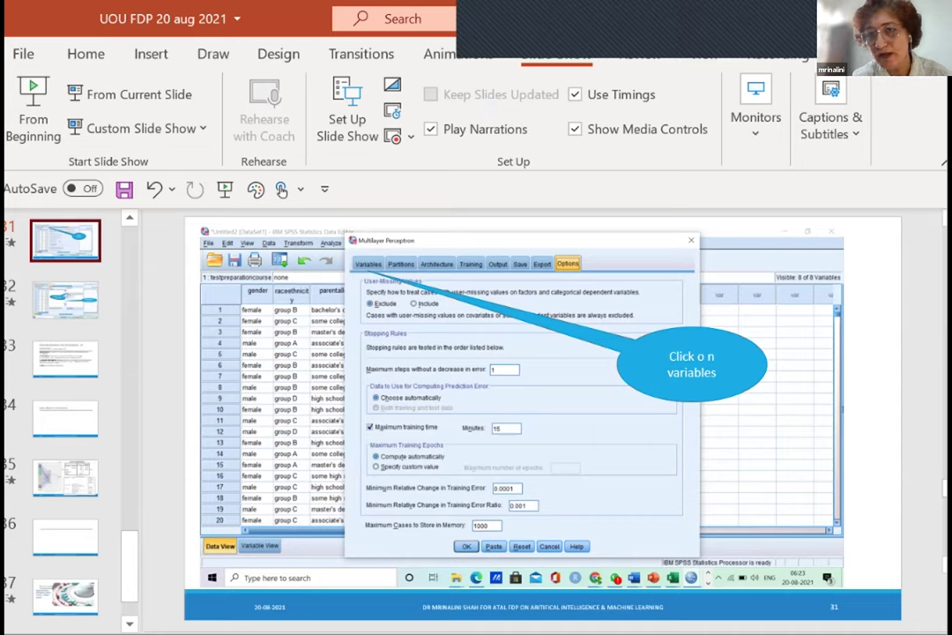
key("alt+Tab")
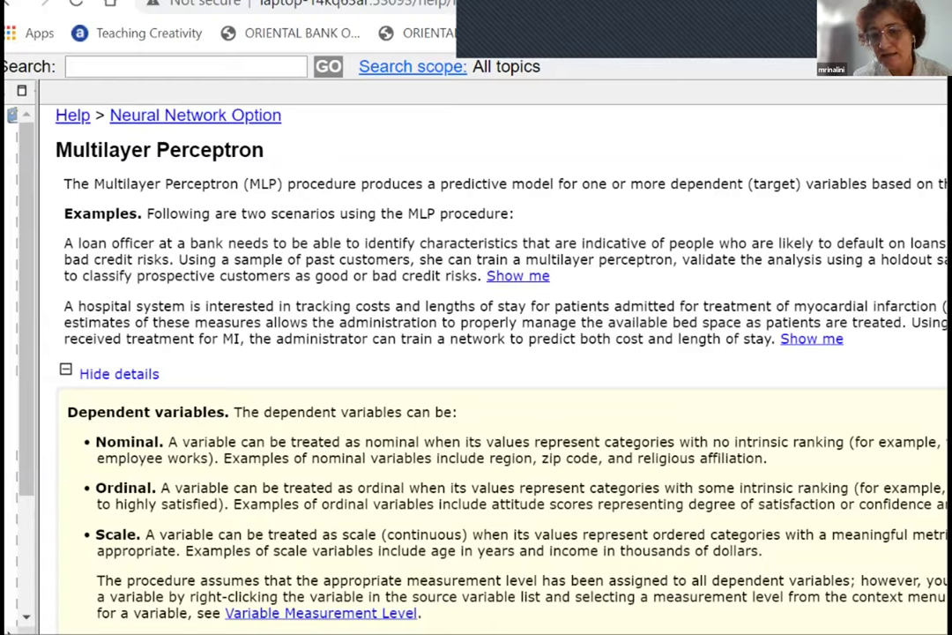
key("alt+Tab")
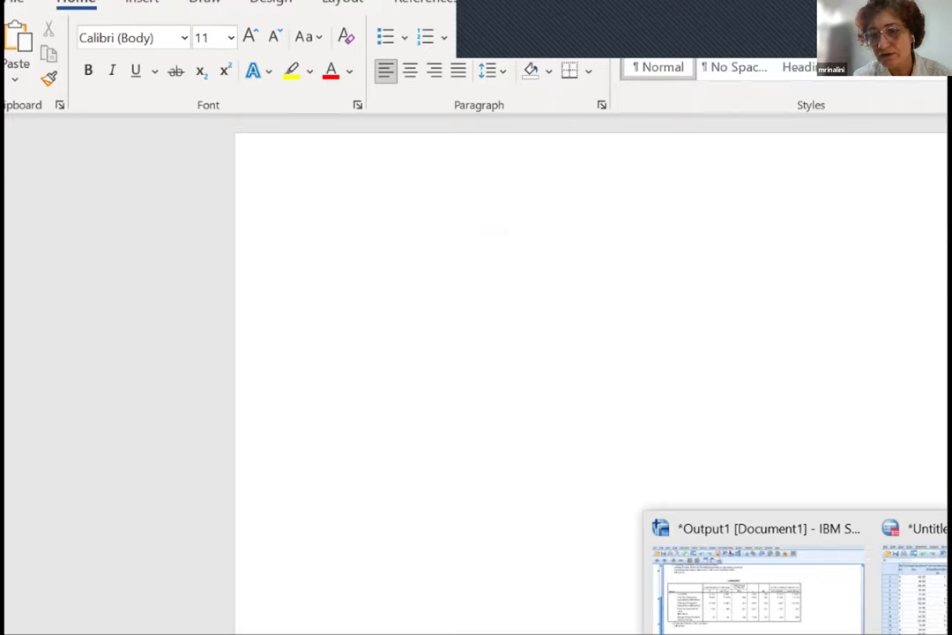
key("alt+Tab")
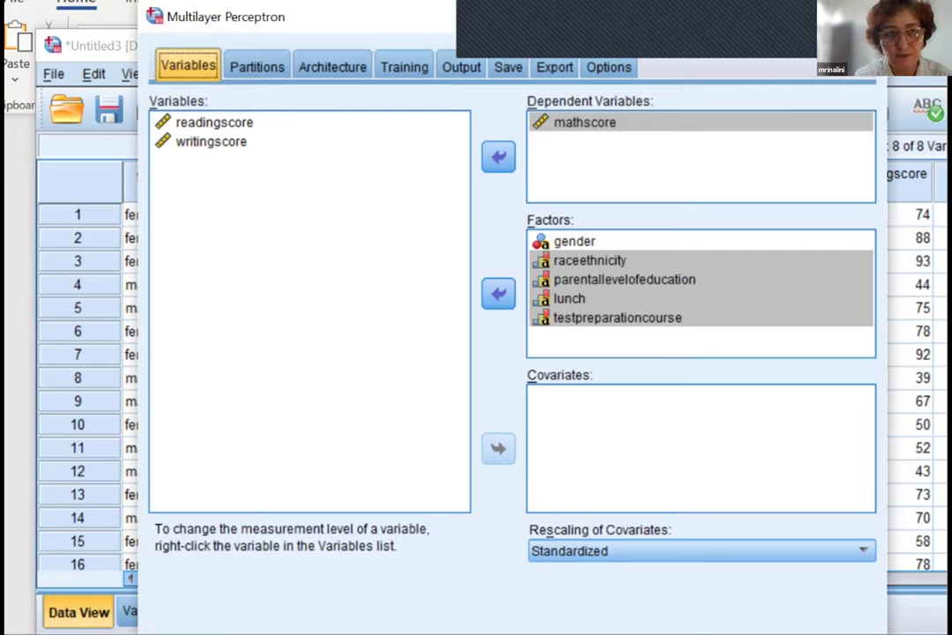
Review the dataset partitions, try assigning cases by a partitioning variable, and restore random assignment by relative numbers of cases
left_click(256, 67)
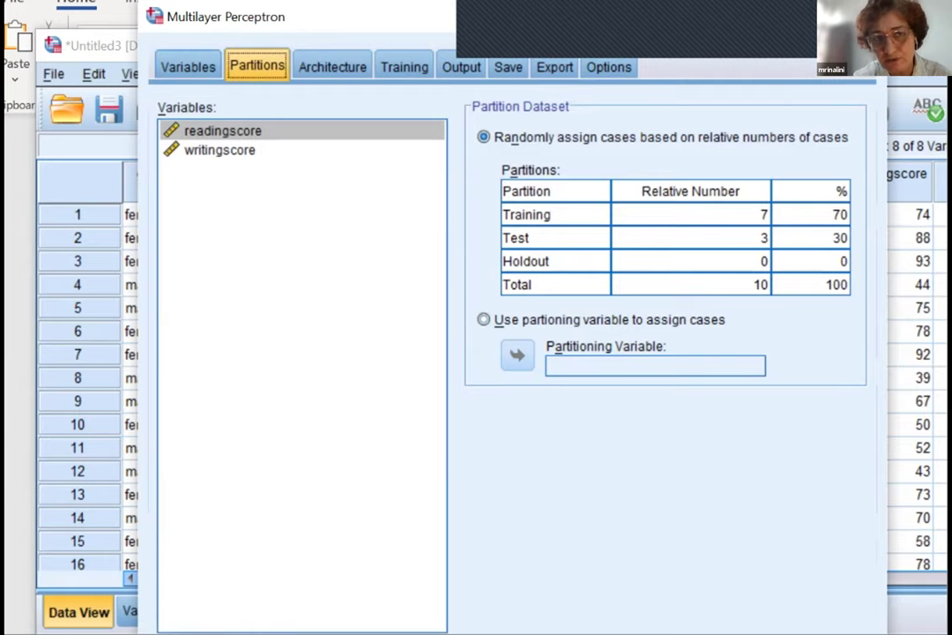
left_click(188, 67)
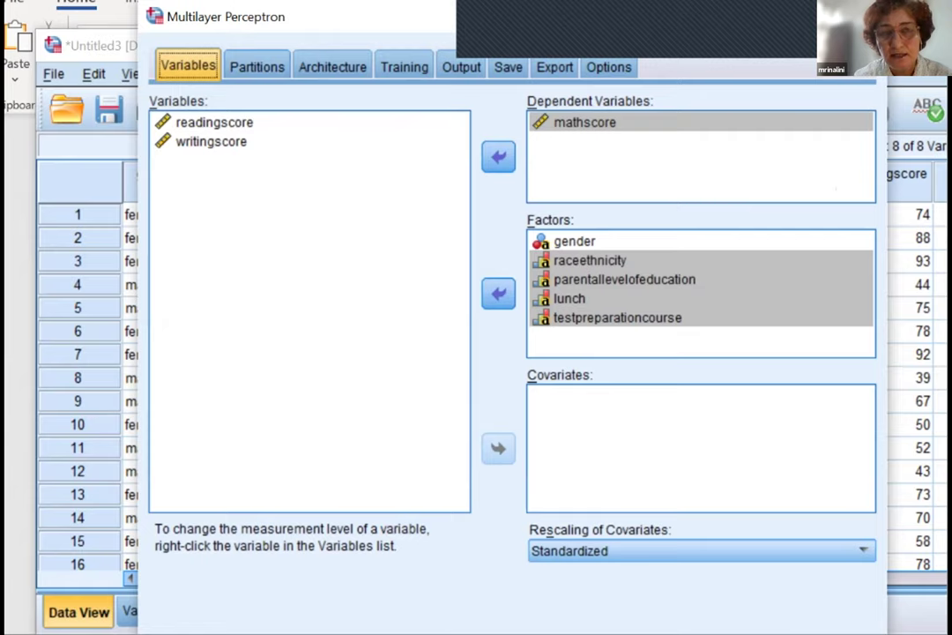
key("ctrl+Tab")
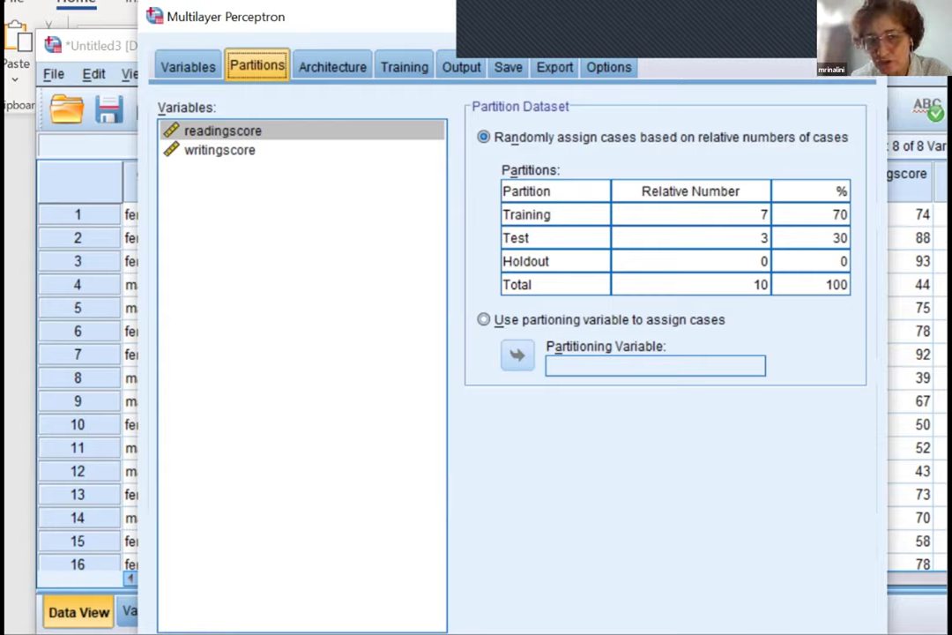
left_click(483, 319)
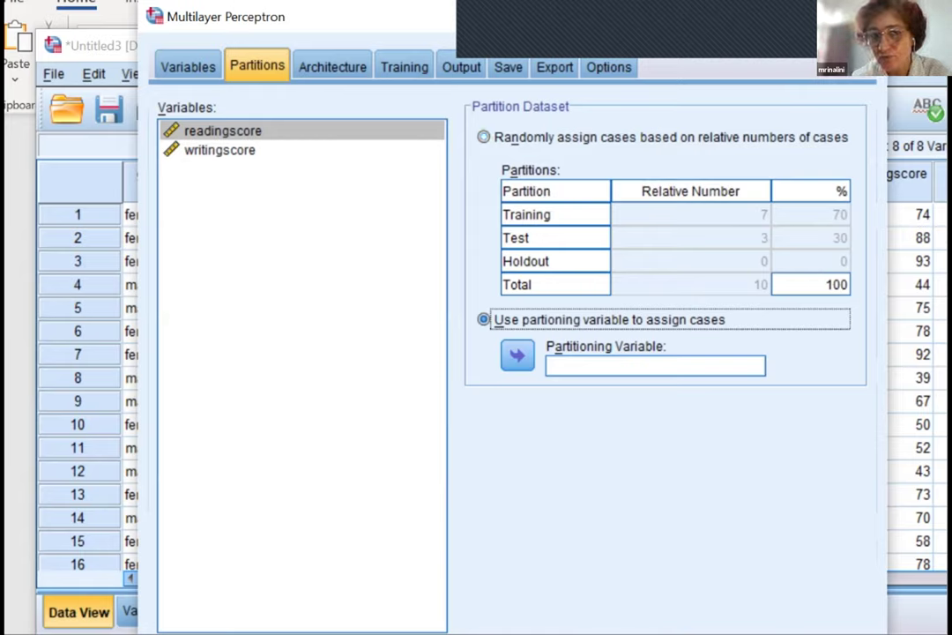
left_click(483, 137)
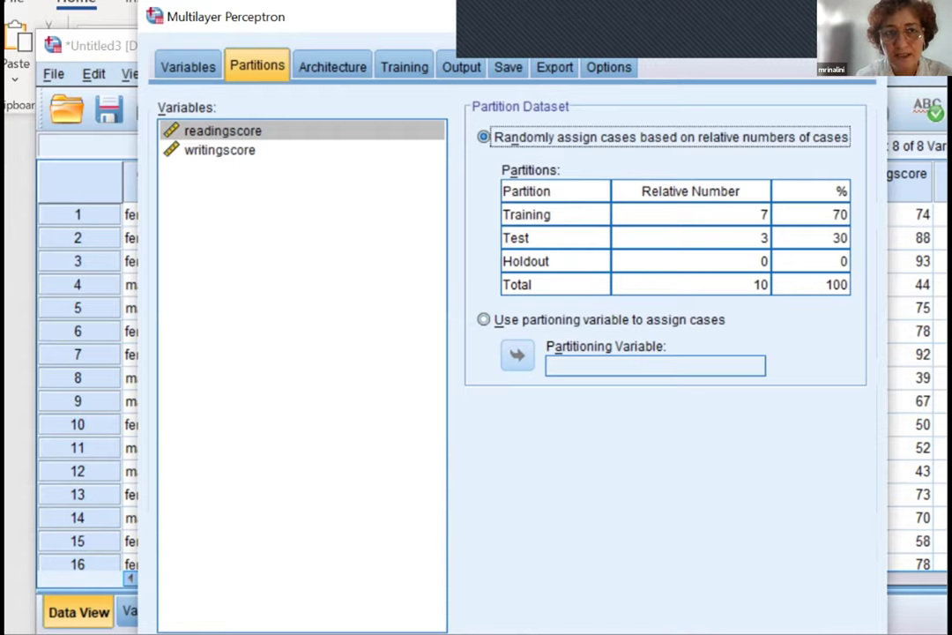
Try a custom network architecture with two hidden layers and a custom number of units in each
left_click(331, 66)
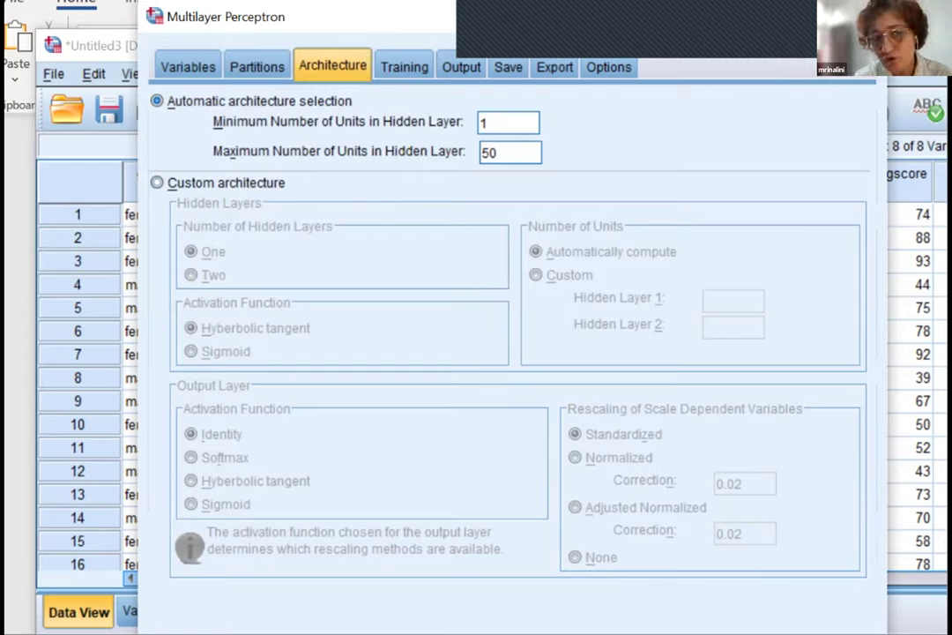
left_click(157, 182)
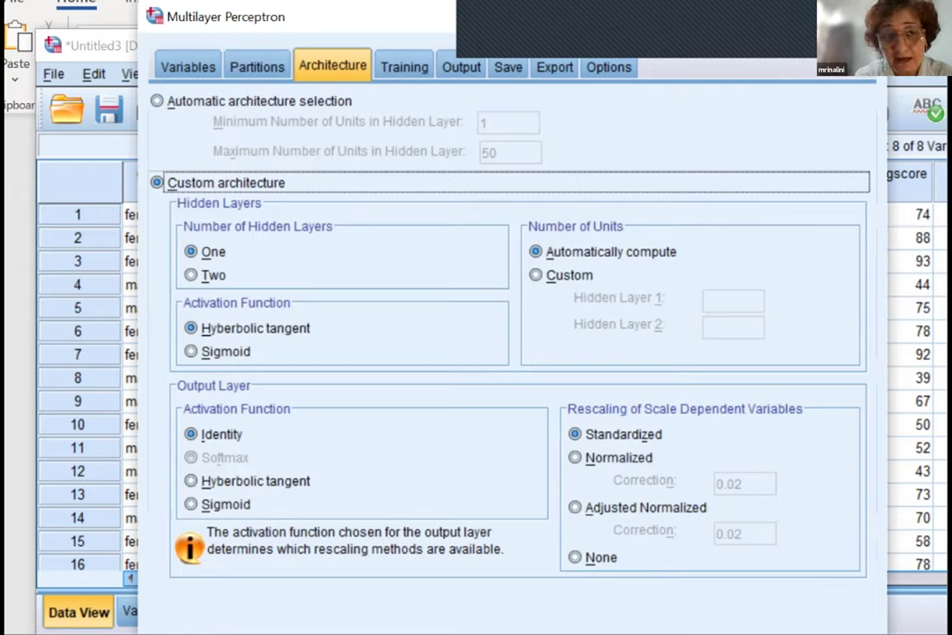
left_click(190, 275)
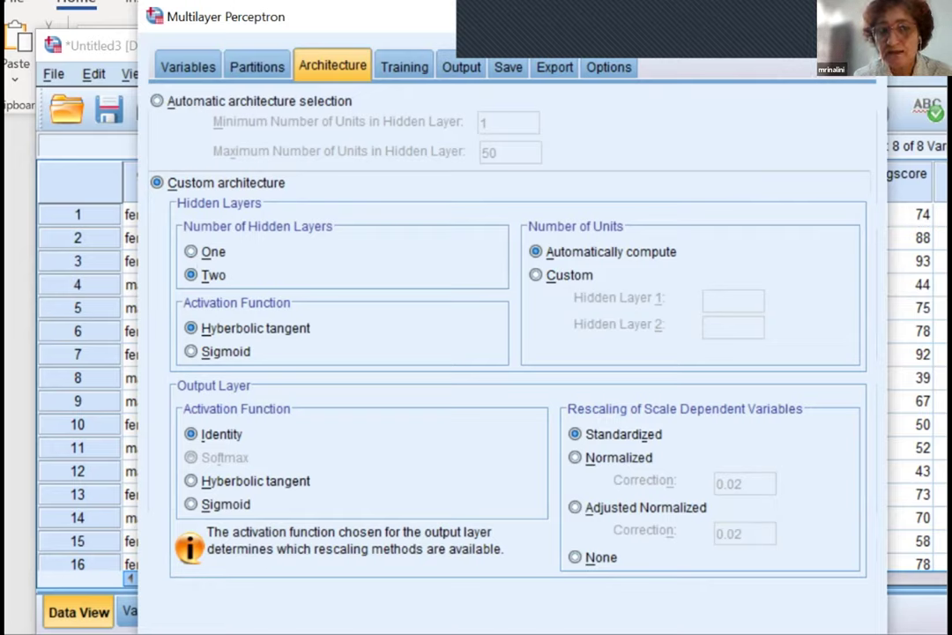
left_click(191, 251)
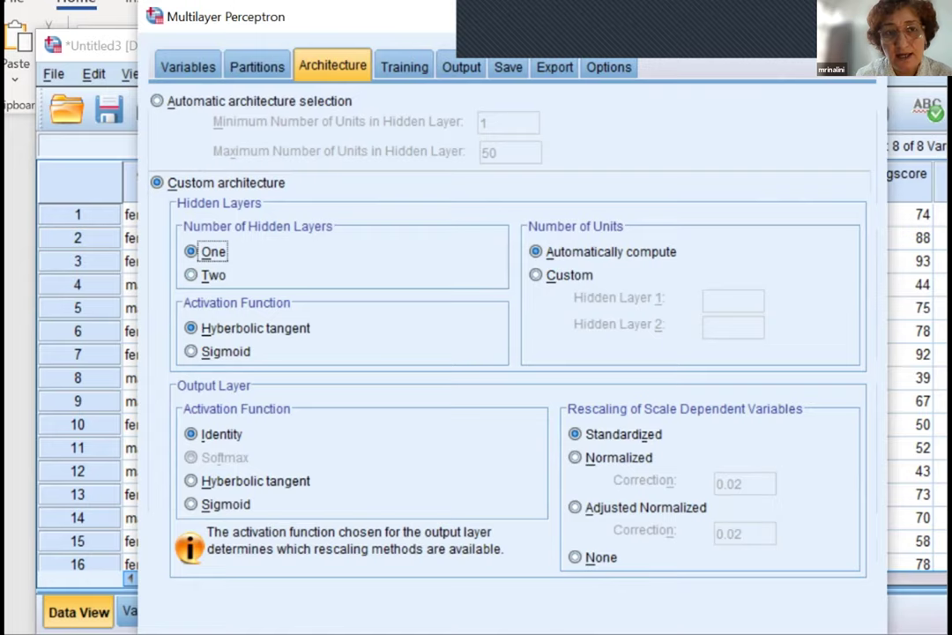
left_click(191, 274)
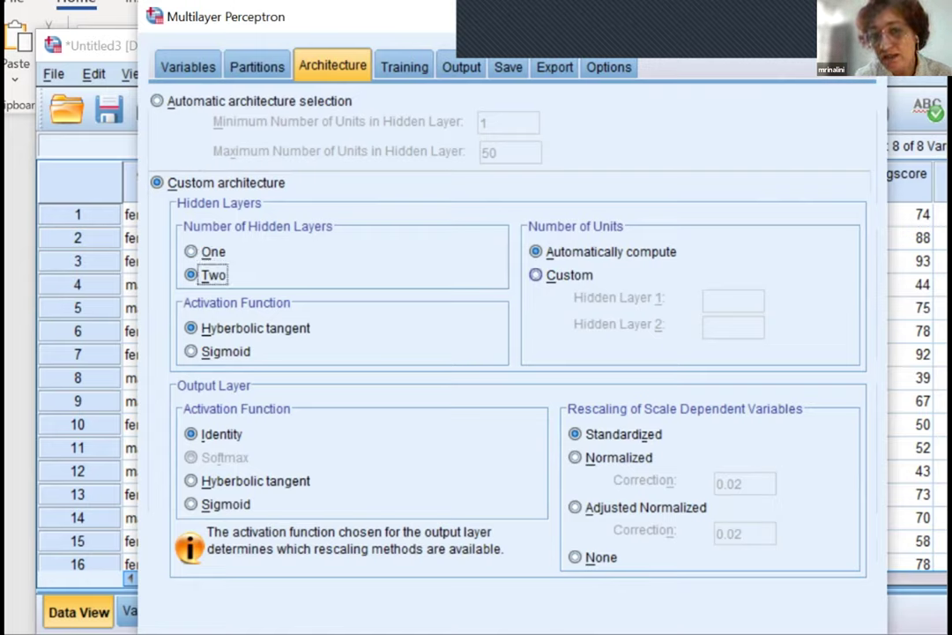
left_click(535, 275)
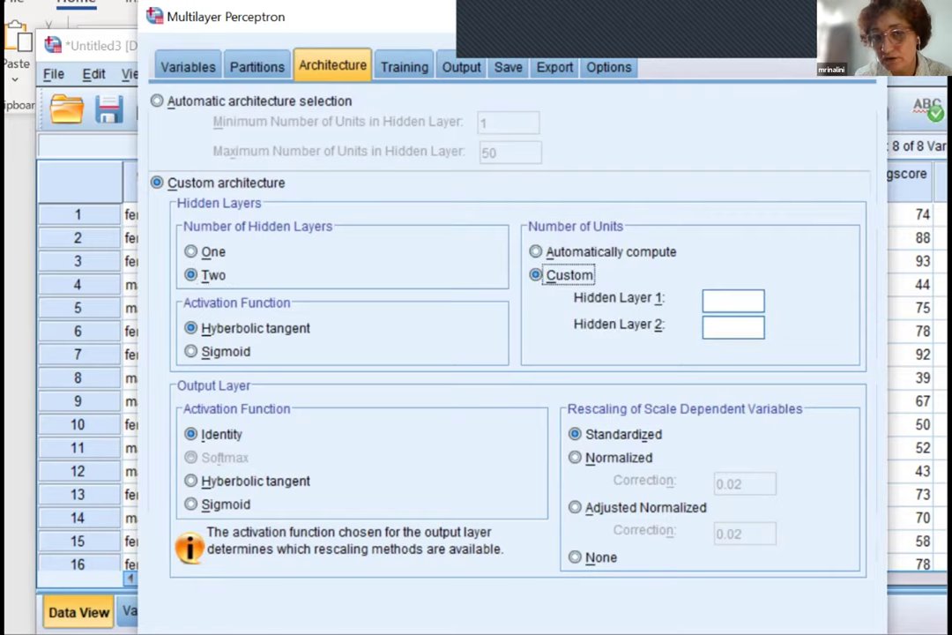
left_click(732, 301)
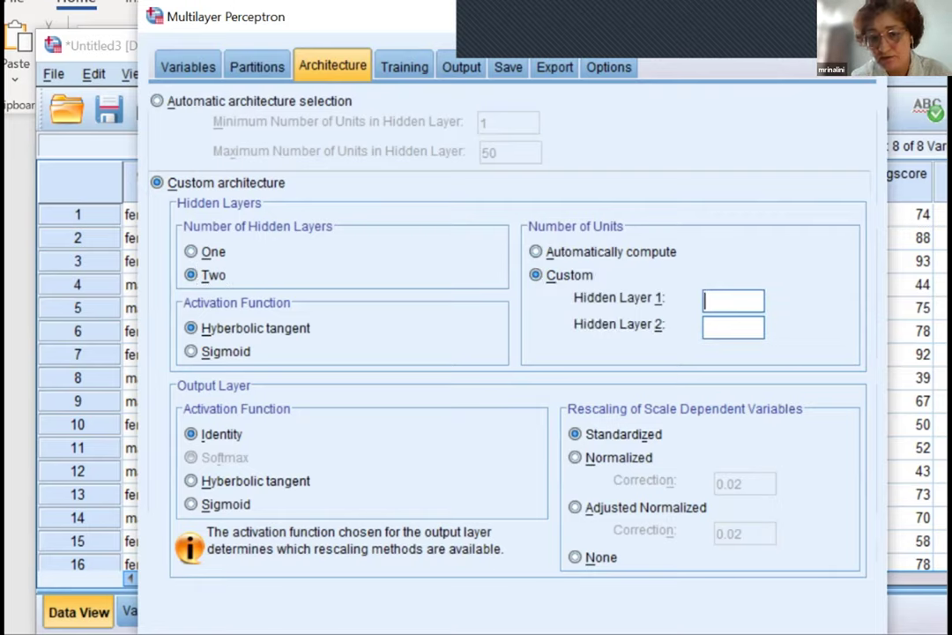
Switch to the PowerPoint presentation and look through the slides on the student performance data and the artificial neural network architecture
key("alt+Tab")
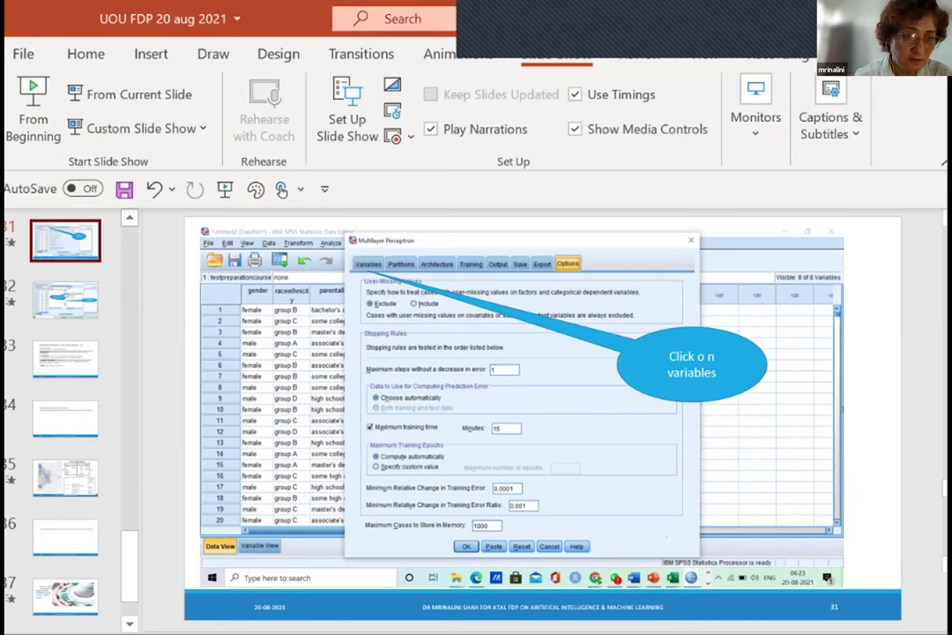
scroll(66, 371, "up", 2)
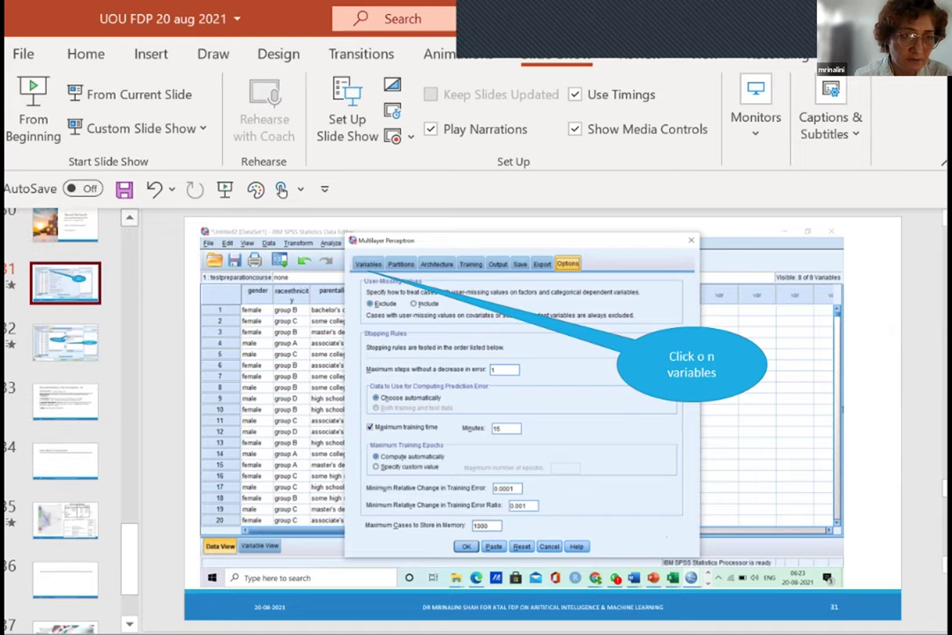
scroll(66, 370, "up", 6)
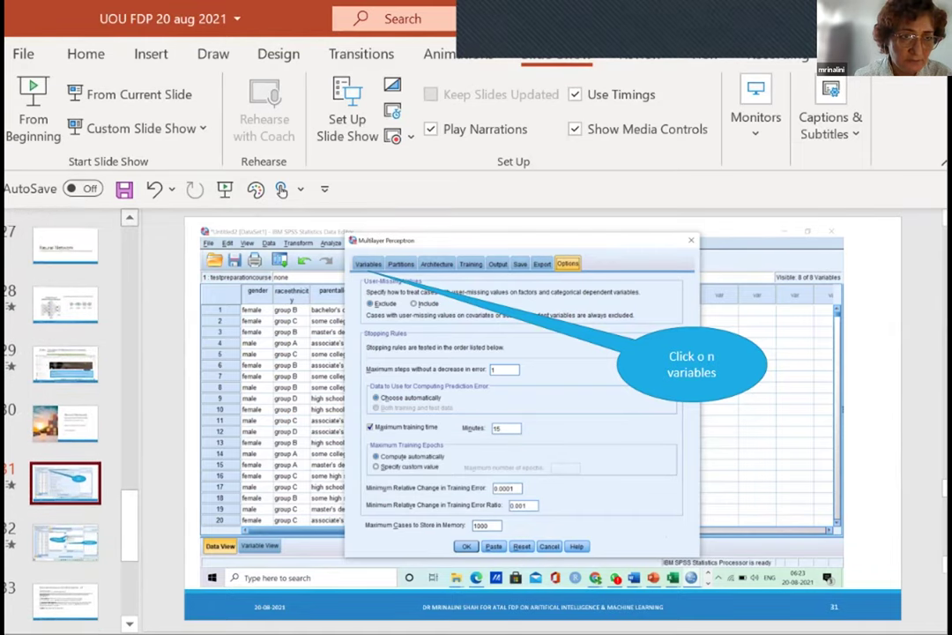
scroll(66, 371, "up", 1)
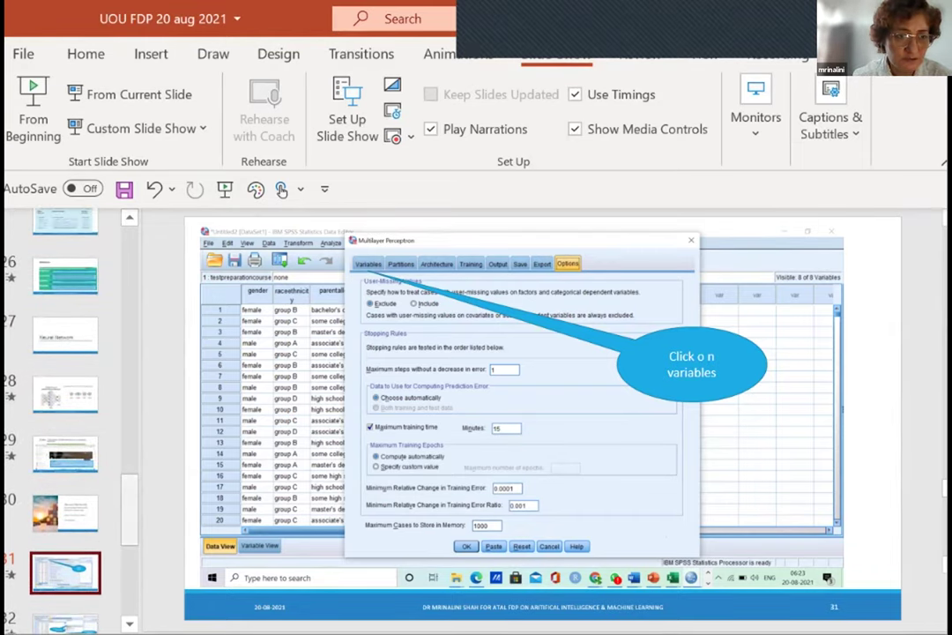
scroll(66, 371, "down", 11)
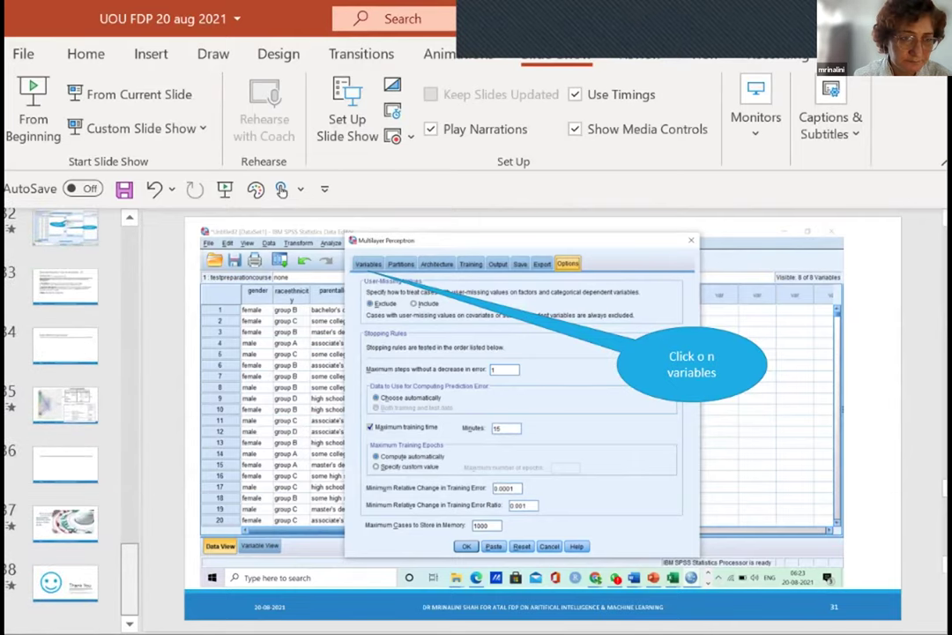
scroll(66, 370, "up", 4)
scroll(66, 370, "down", 2)
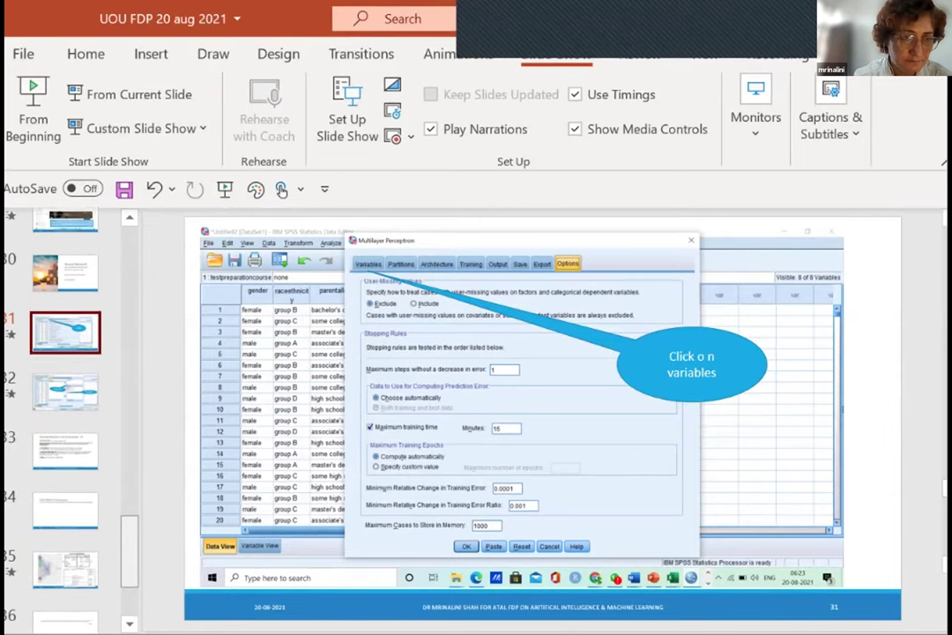
scroll(66, 370, "up", 12)
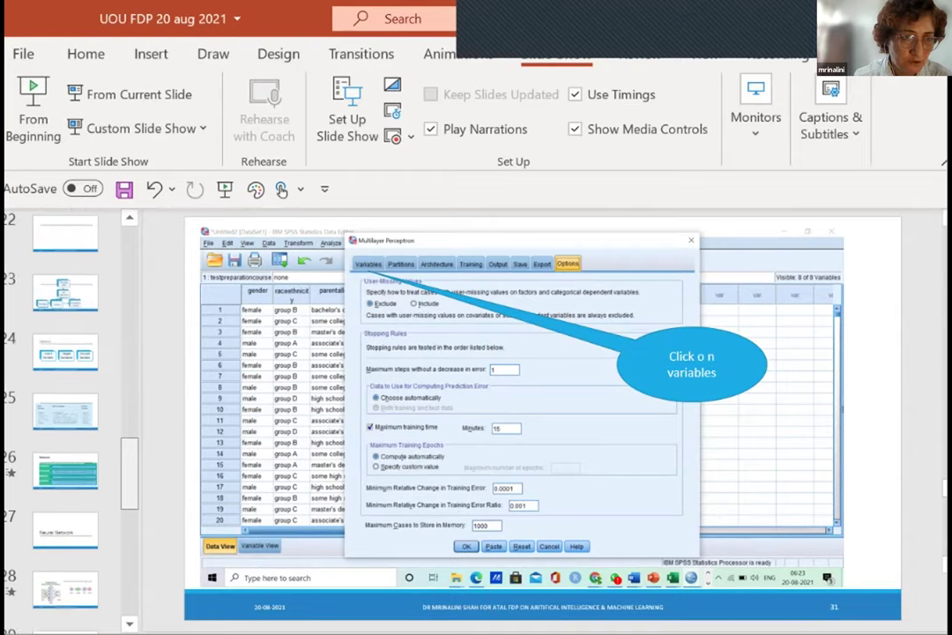
scroll(66, 371, "up", 3)
left_click(65, 472)
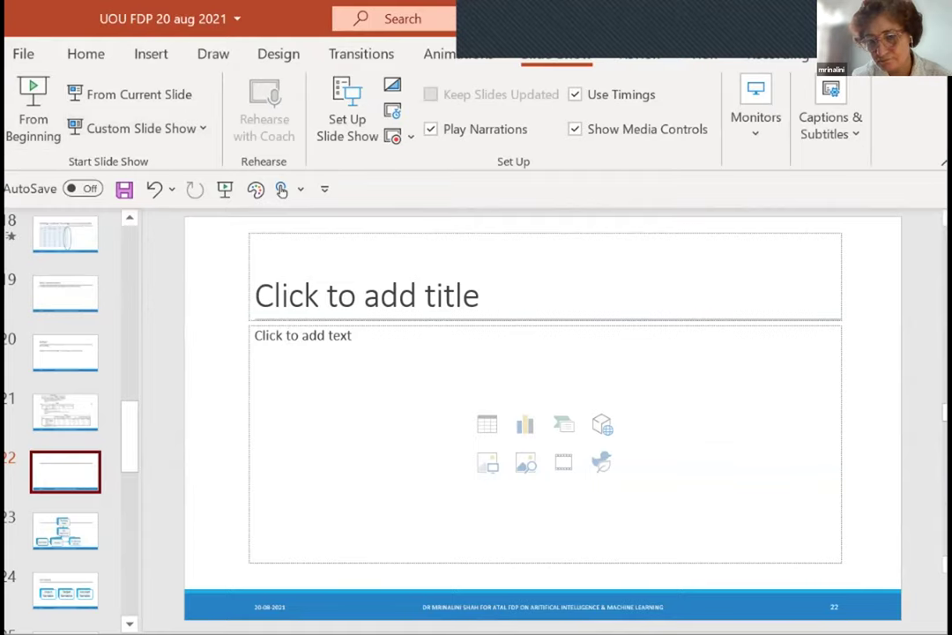
mouse_move(868, 632)
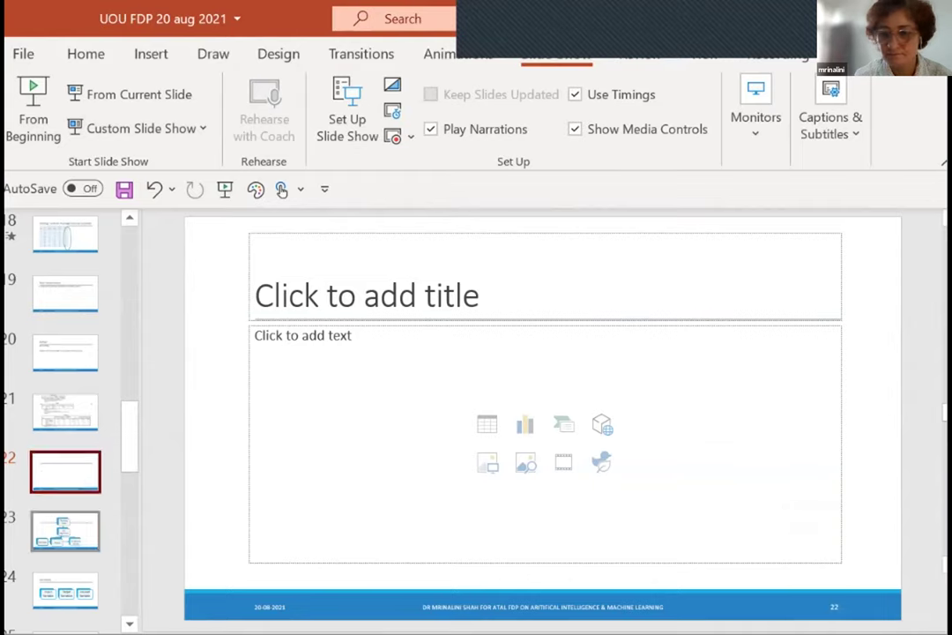
key("Down")
key("Down")
key("Down")
key("Down")
key("Down")
key("Down")
key("Down")
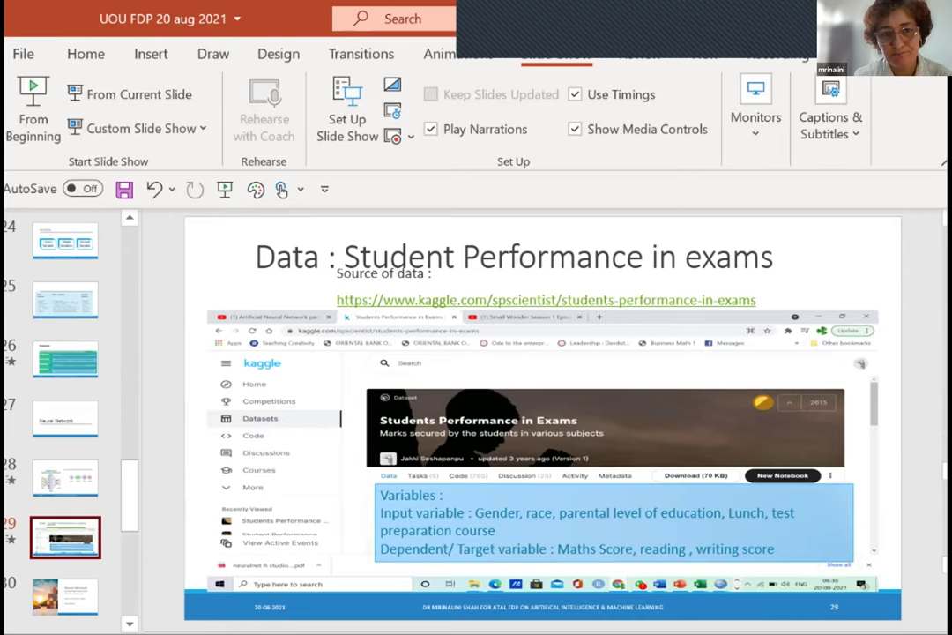
key("Up")
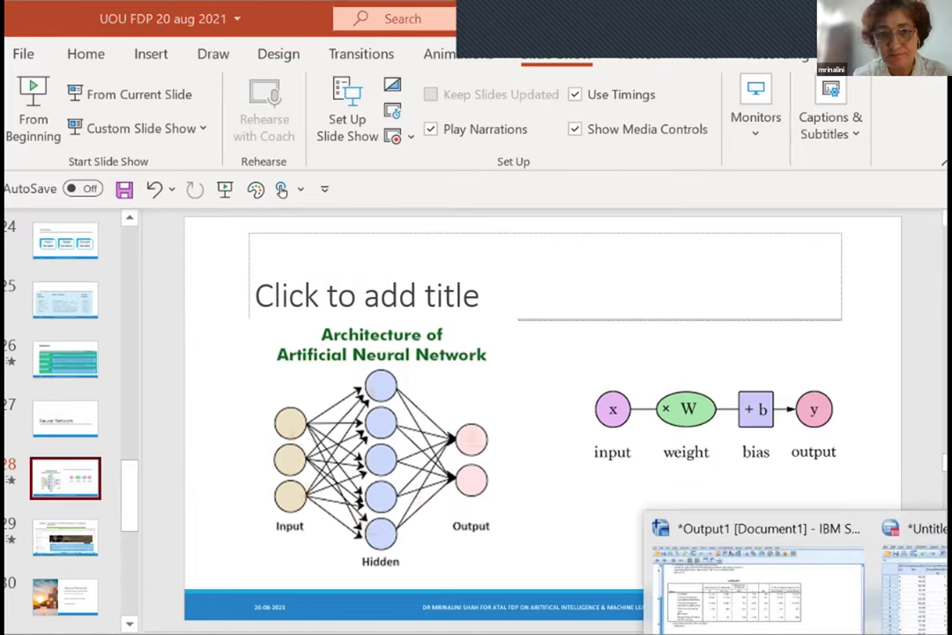
Return to the SPSS Multilayer Perceptron dialog and try 4 units in hidden layer 1 and 10 units in hidden layer 2
left_click(915, 577)
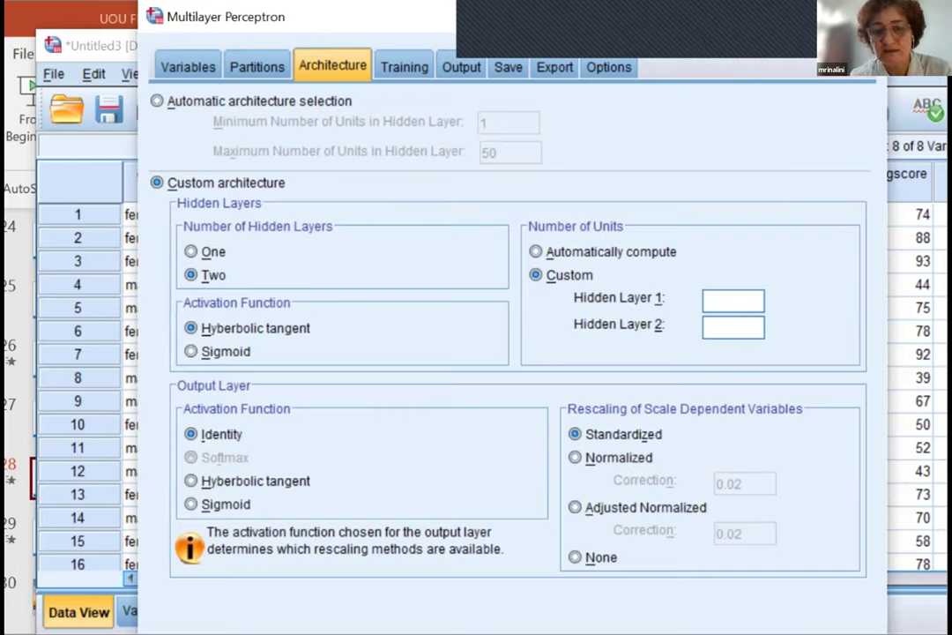
type("4")
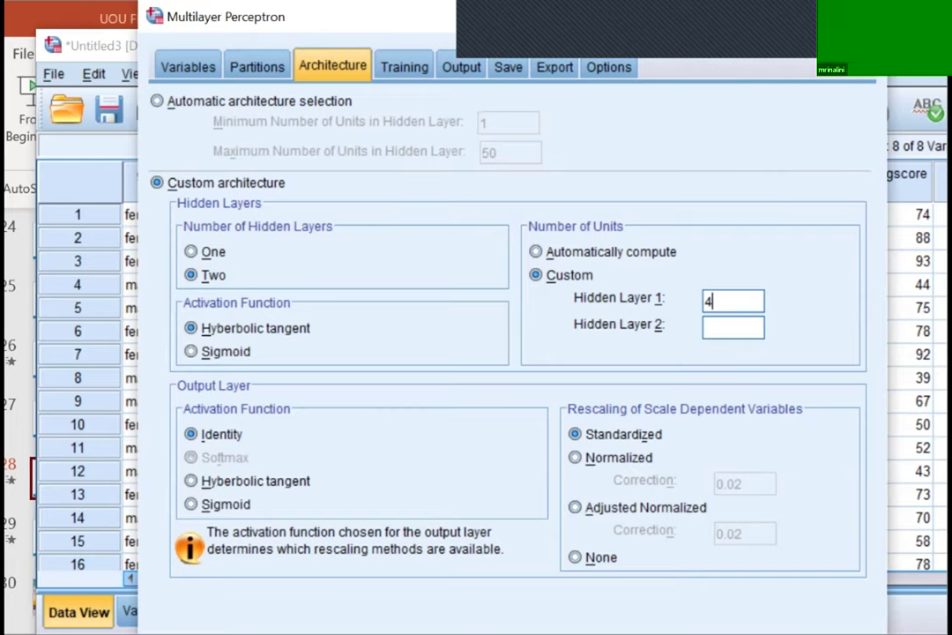
left_click(732, 327)
type("10")
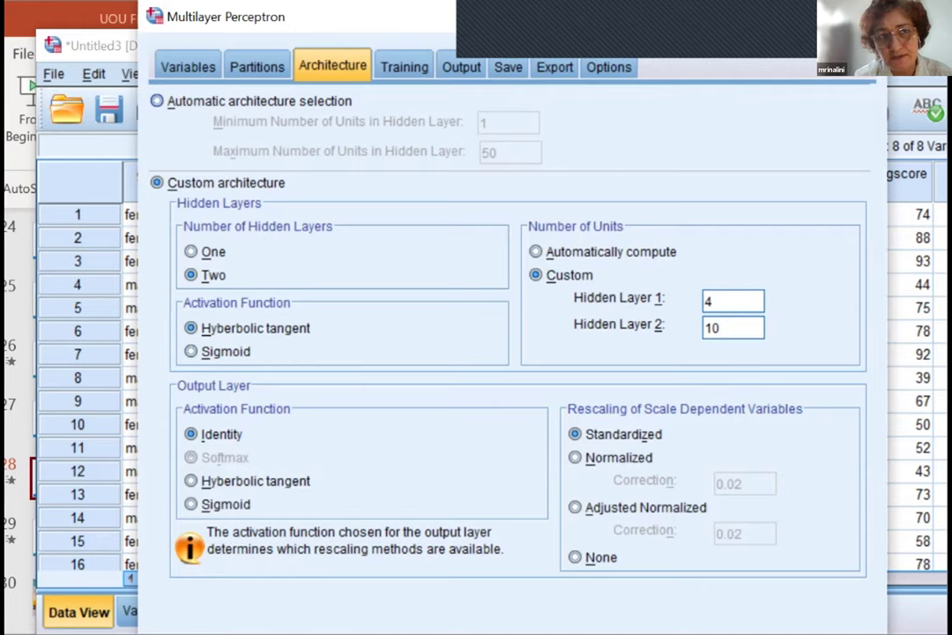
Use automatic architecture selection with a maximum of 20 units in the hidden layer
left_click(157, 101)
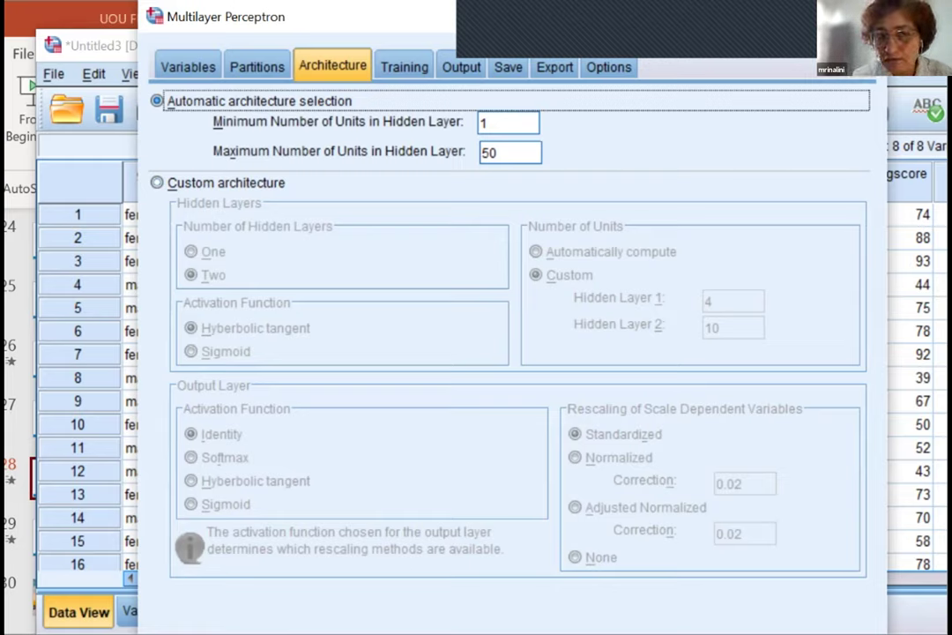
left_click(508, 123)
left_click(497, 153)
key("BackSpace")
key("BackSpace")
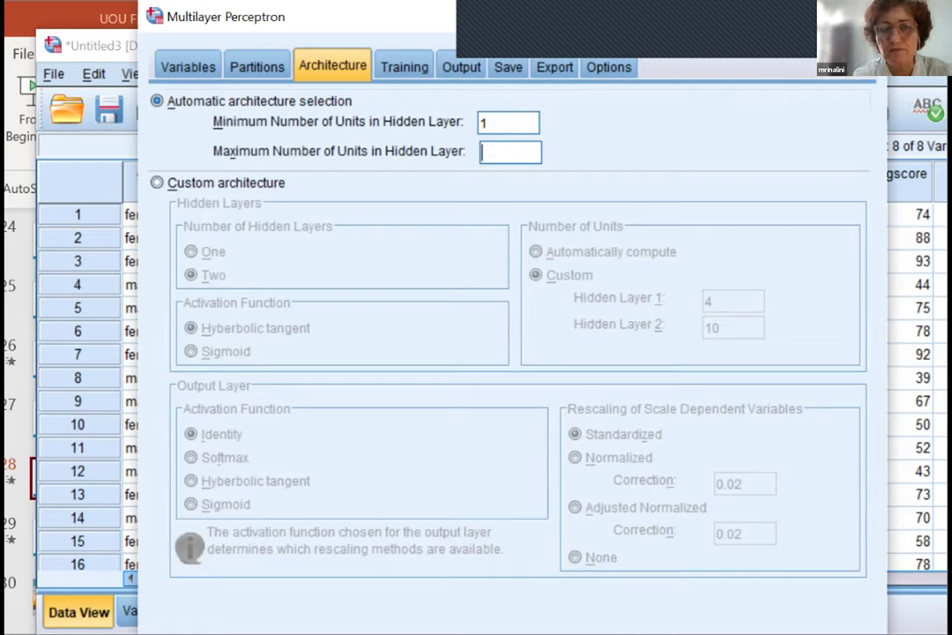
type("20")
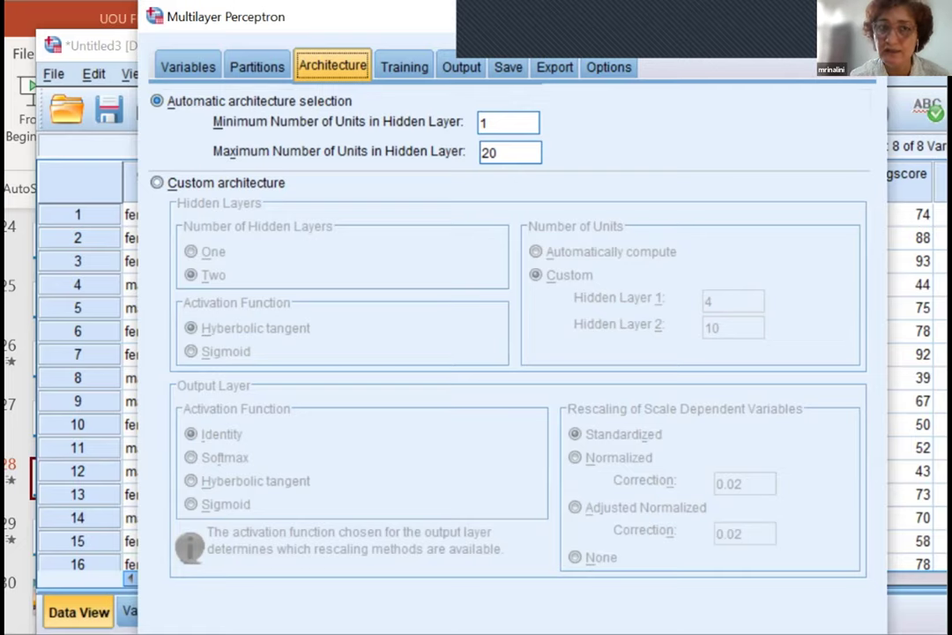
Try Online and Mini-batch training, and restore Batch training with the scaled conjugate gradient algorithm
left_click(404, 66)
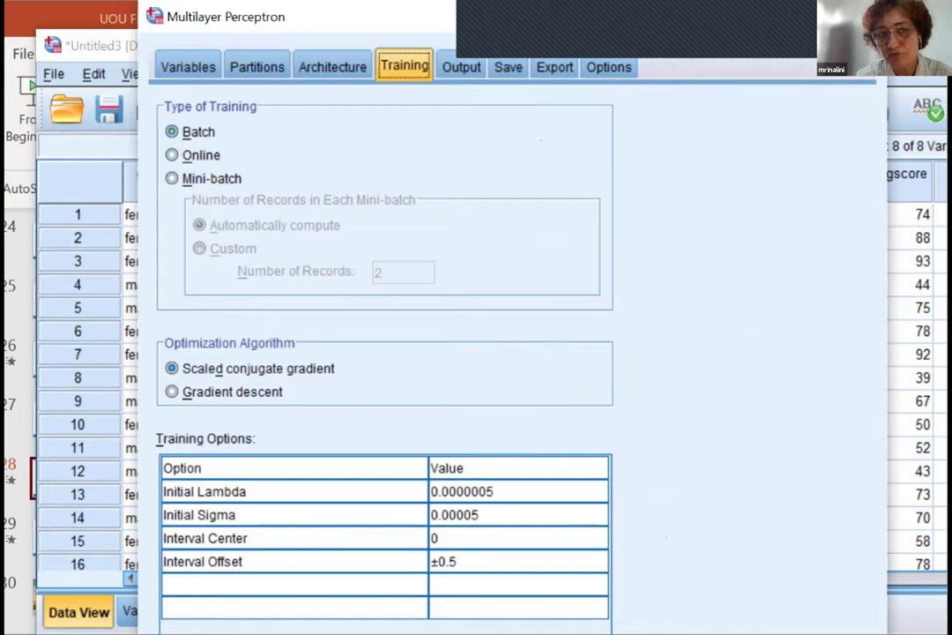
left_click(172, 155)
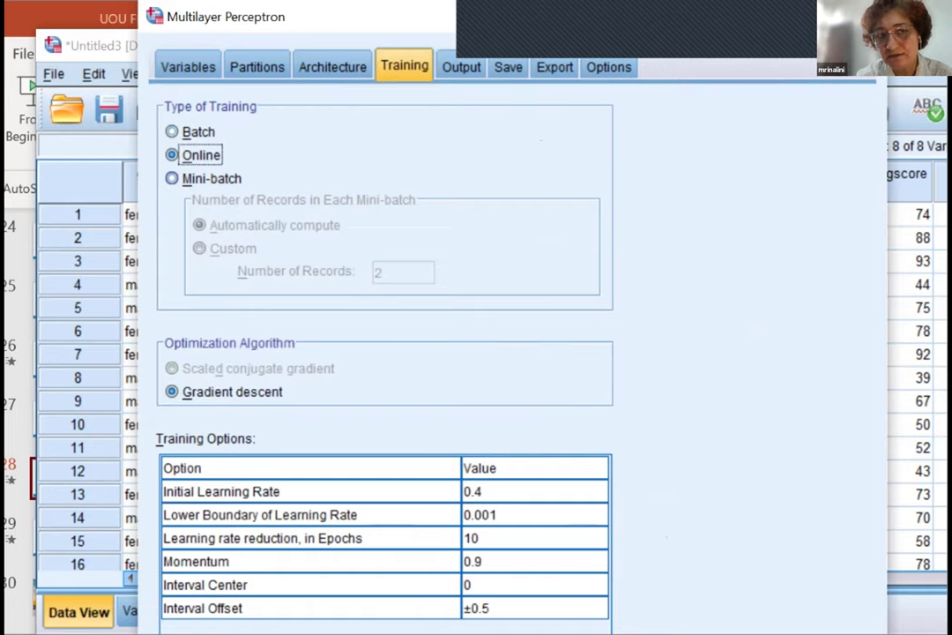
left_click(172, 178)
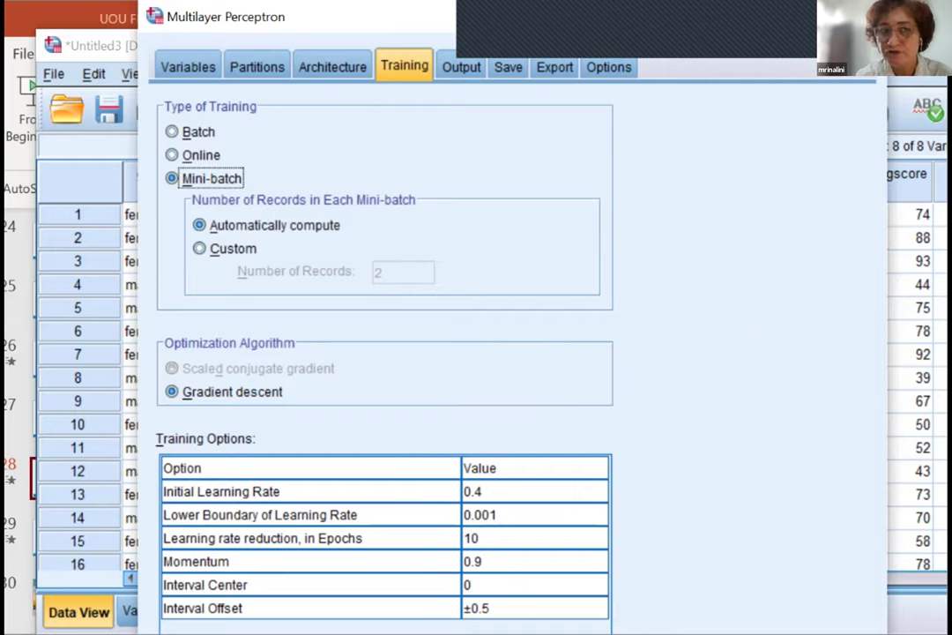
left_click(172, 131)
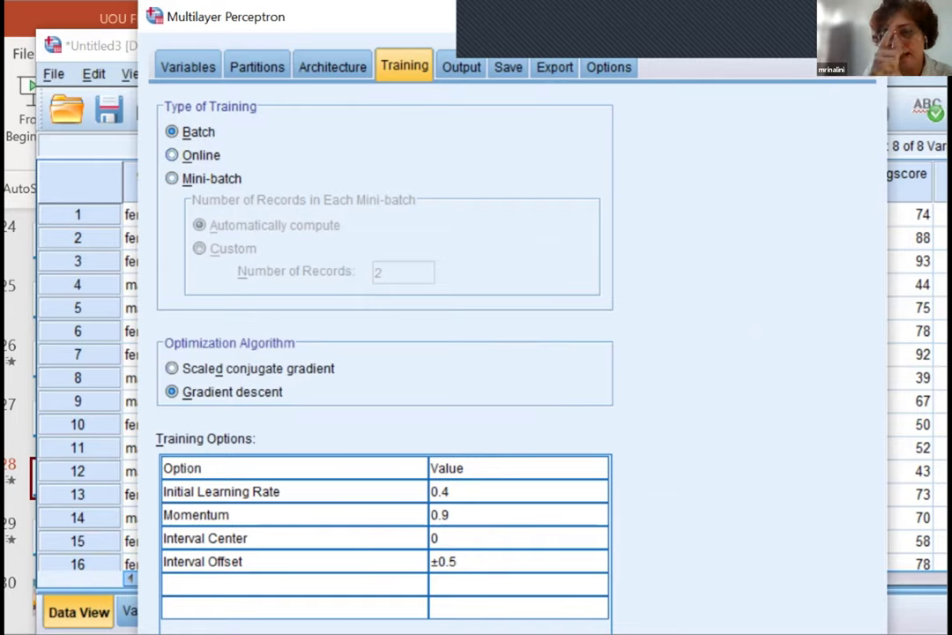
left_click(172, 367)
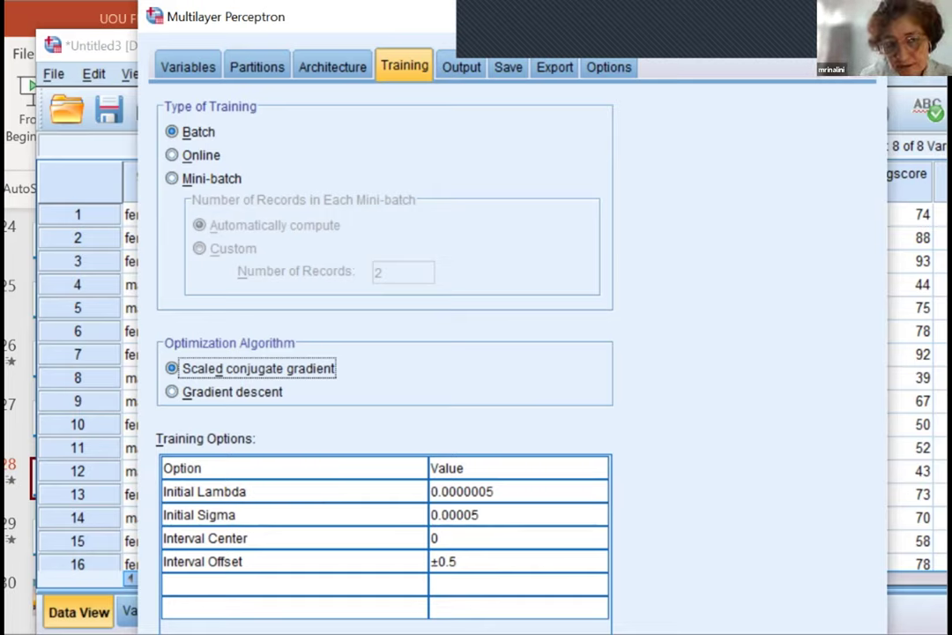
Try the gradient descent algorithm, review its training options, and restore scaled conjugate gradient
key("Tab")
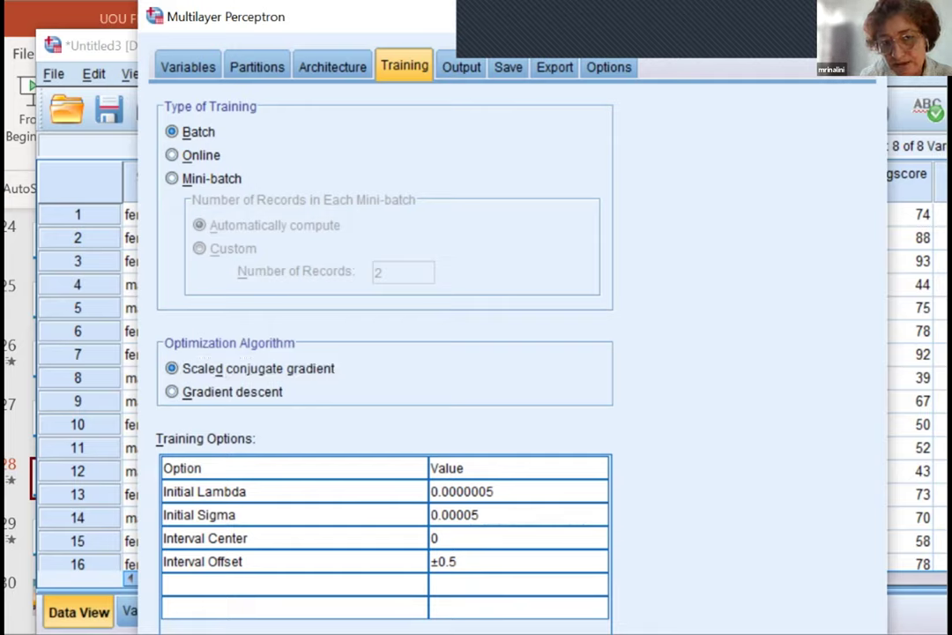
left_click(172, 391)
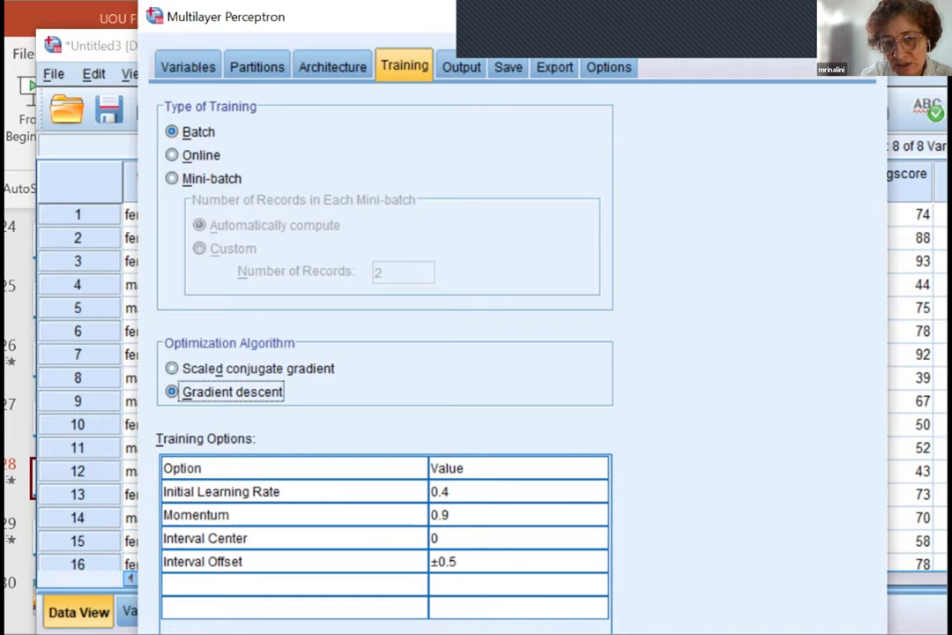
left_click(448, 515)
left_click(439, 538)
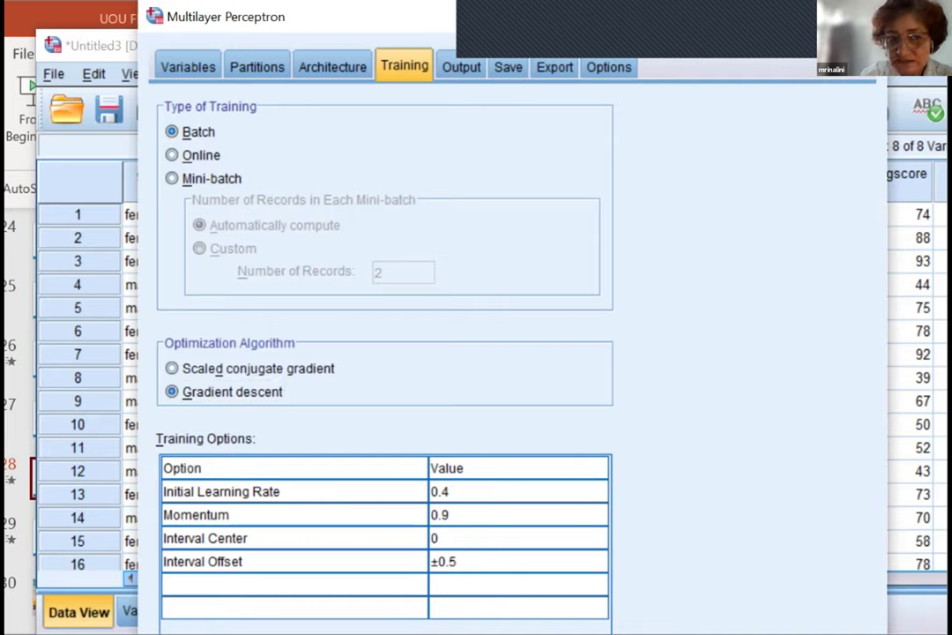
key("Down")
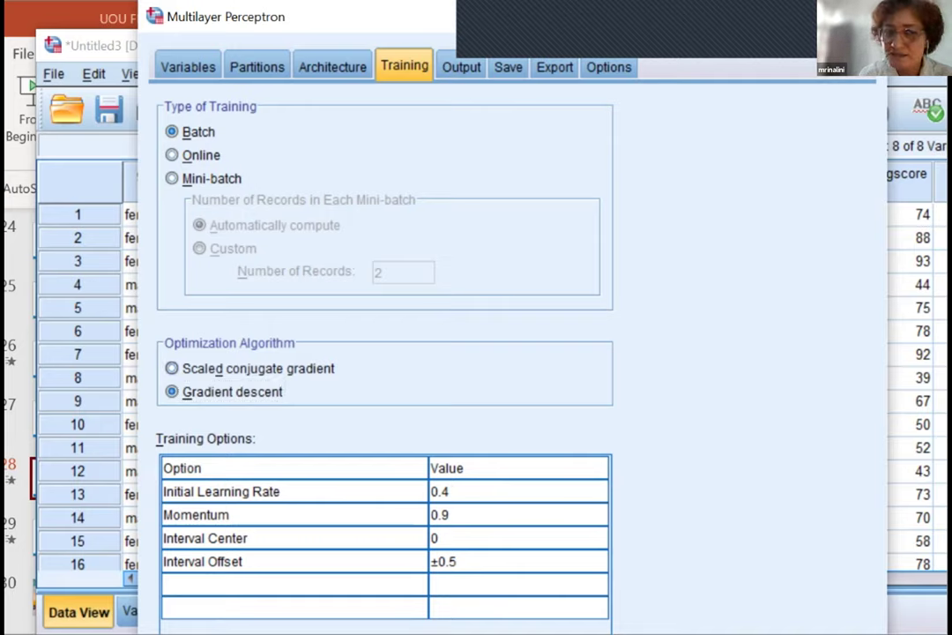
left_click(172, 369)
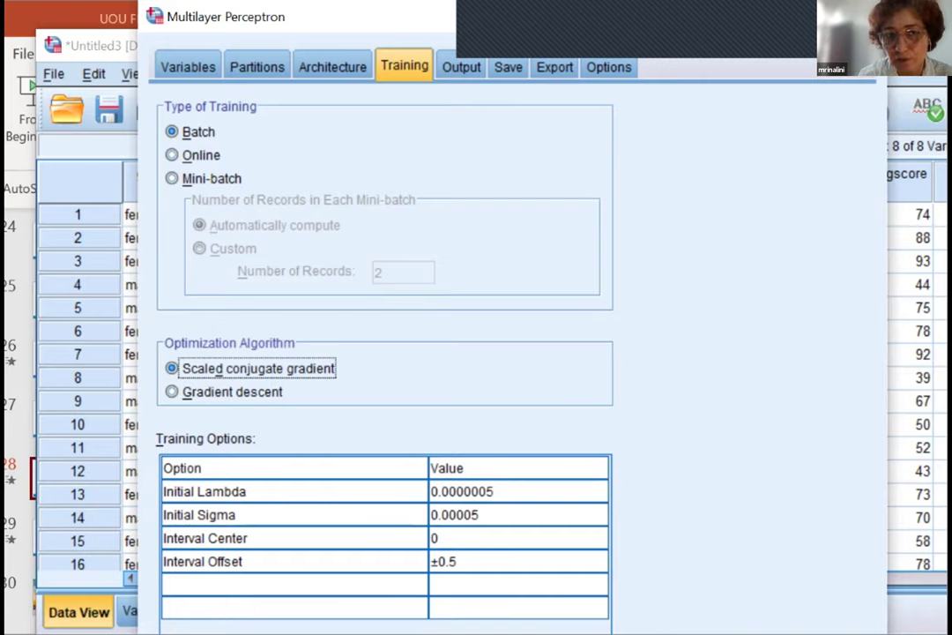
Add the predicted by observed chart, residual by predicted chart and independent variable importance analysis to the network output
left_click(461, 67)
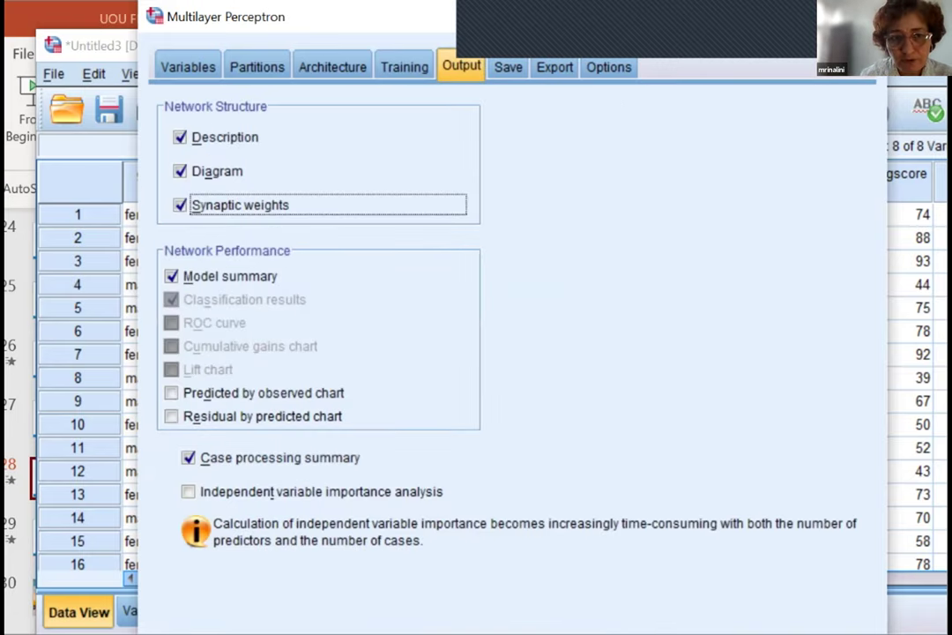
left_click(171, 393)
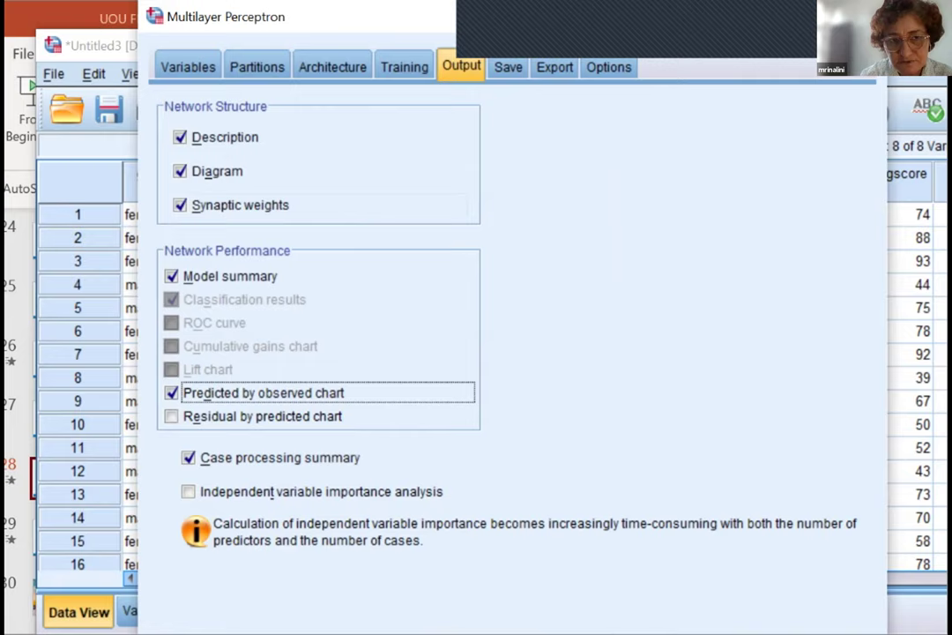
left_click(171, 415)
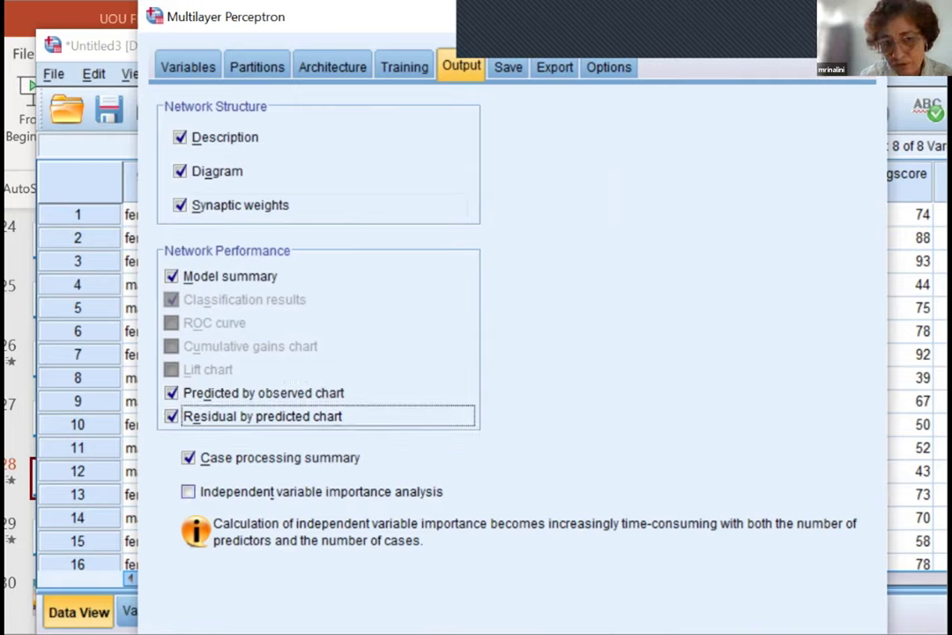
key("Tab")
key("Tab")
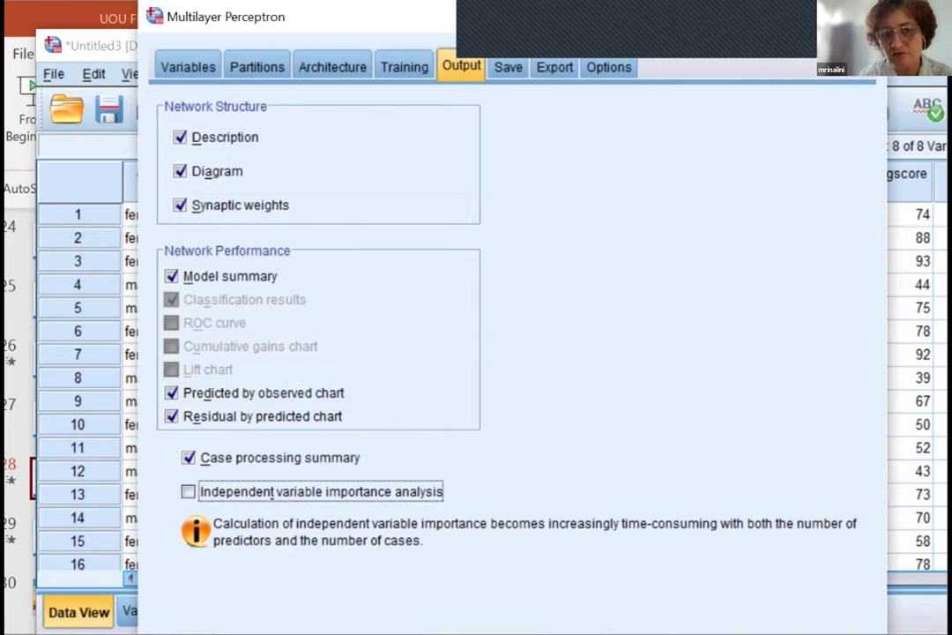
key("space")
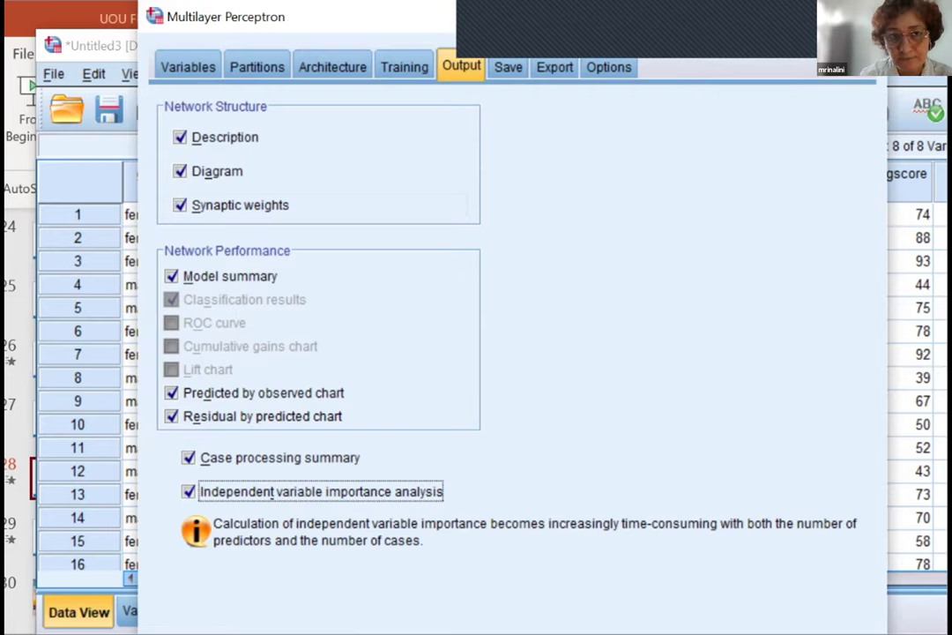
Save the predicted value for each dependent variable, review the export and stopping-rule settings, and run the Multilayer Perceptron analysis
key("ctrl+Tab")
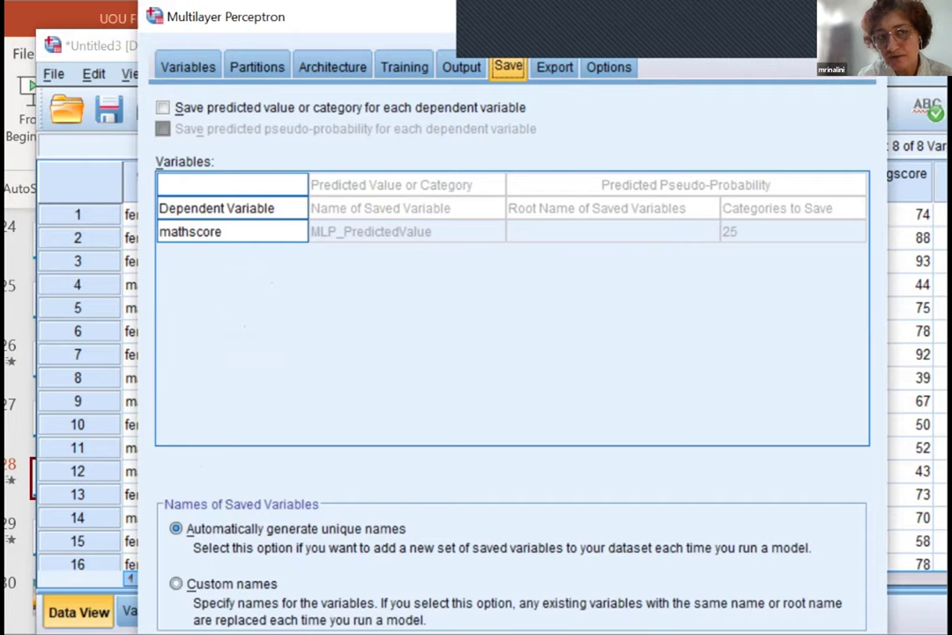
key("alt+s")
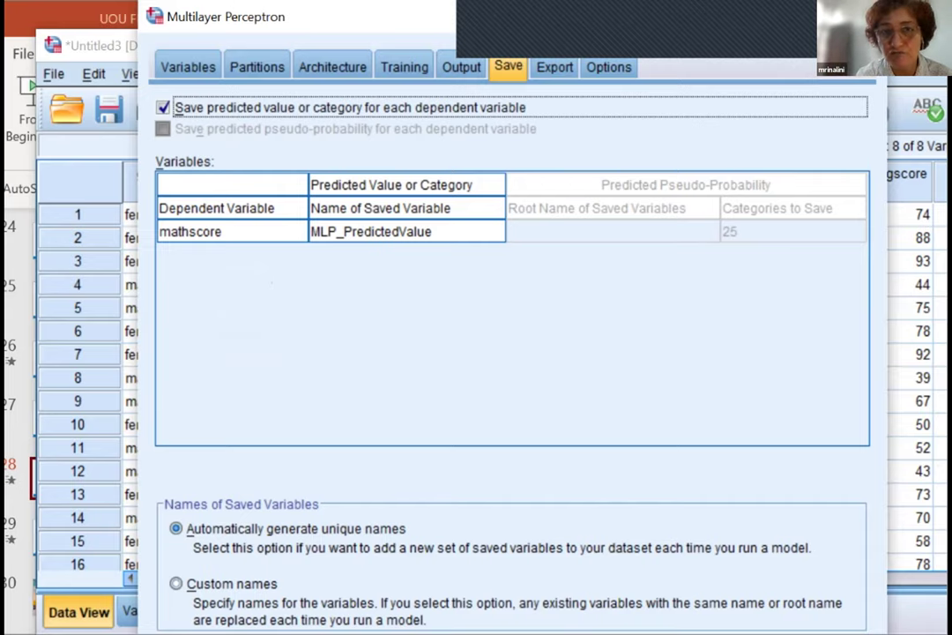
left_click(554, 67)
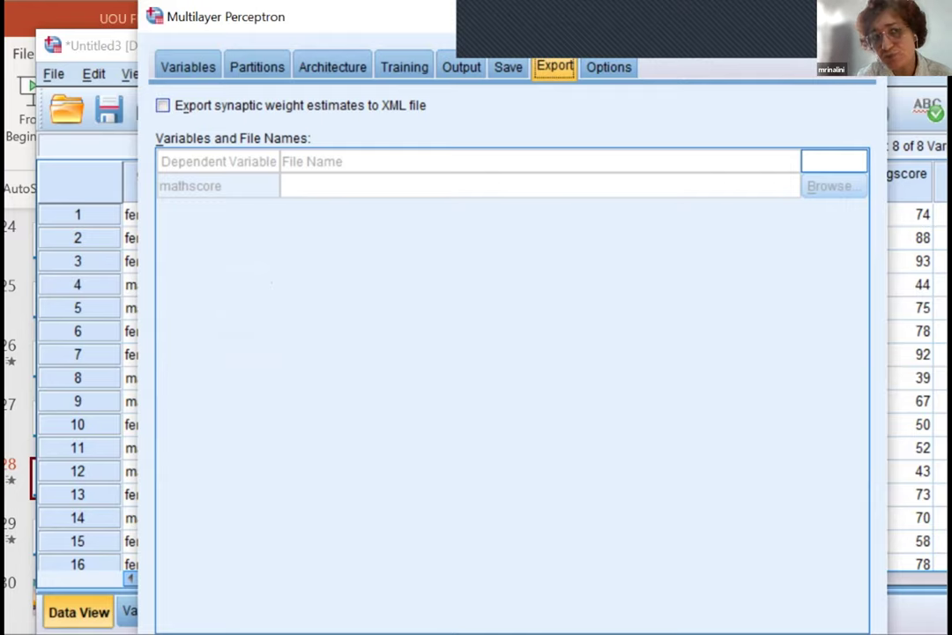
left_click(609, 67)
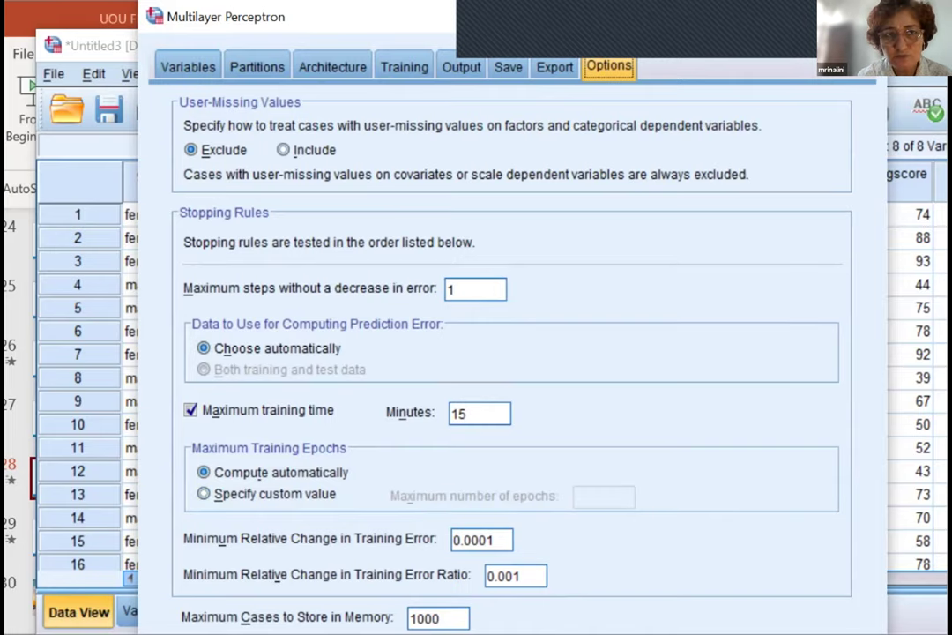
key("ctrl+Tab")
key("Return")
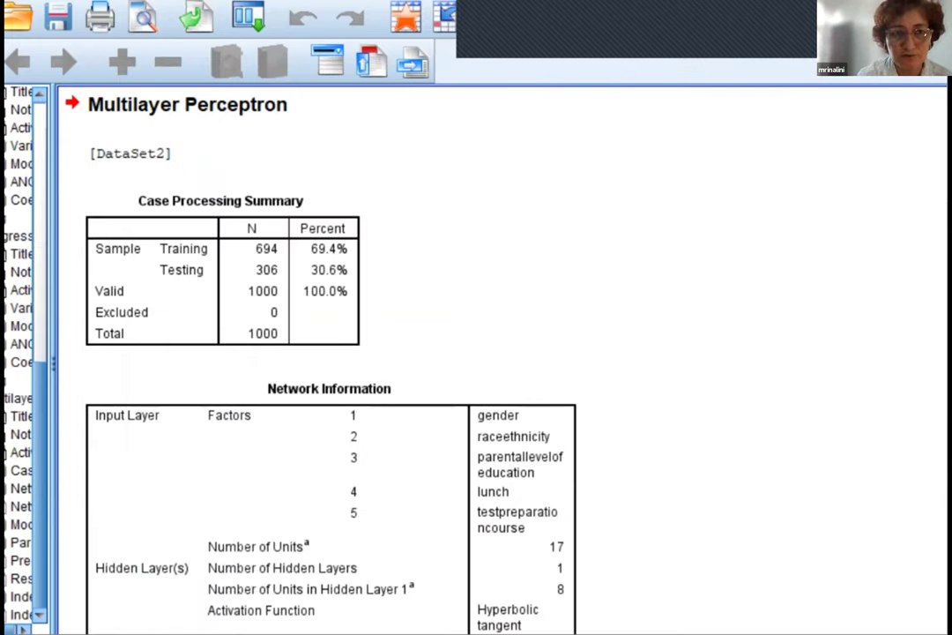
Examine the Case Processing Summary table for the split between training and testing samples
left_click(221, 265)
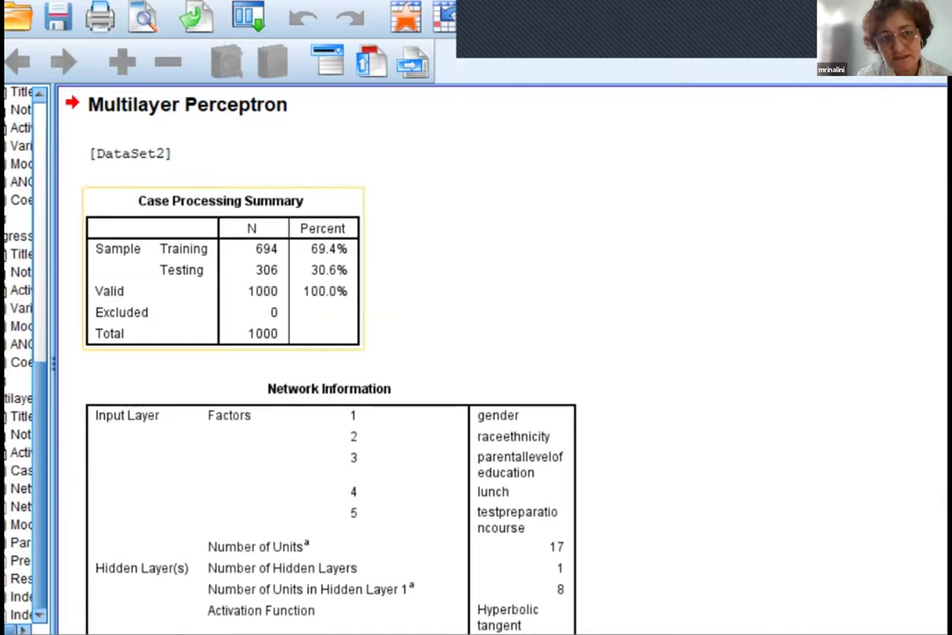
left_click(220, 269)
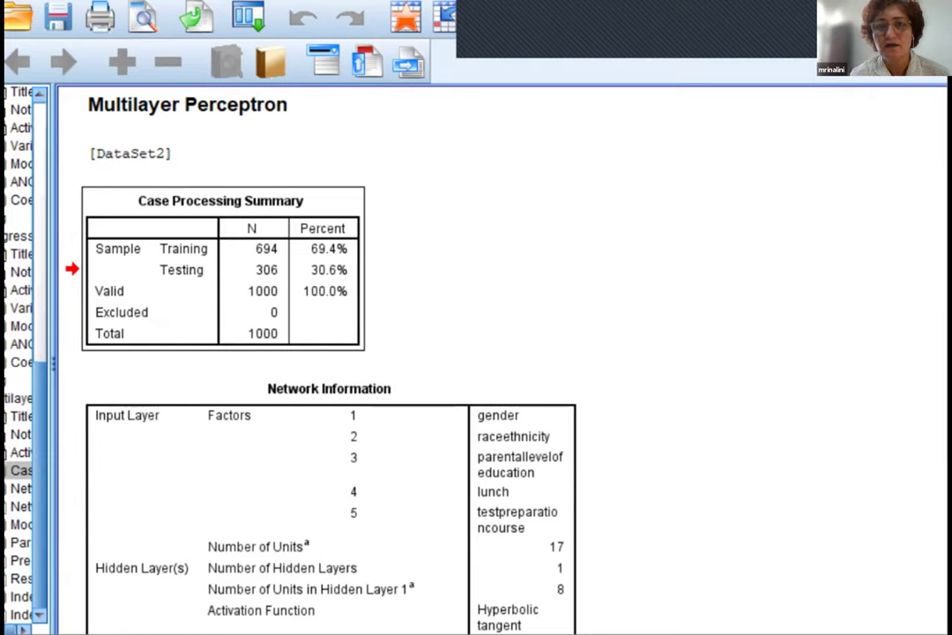
key("Escape")
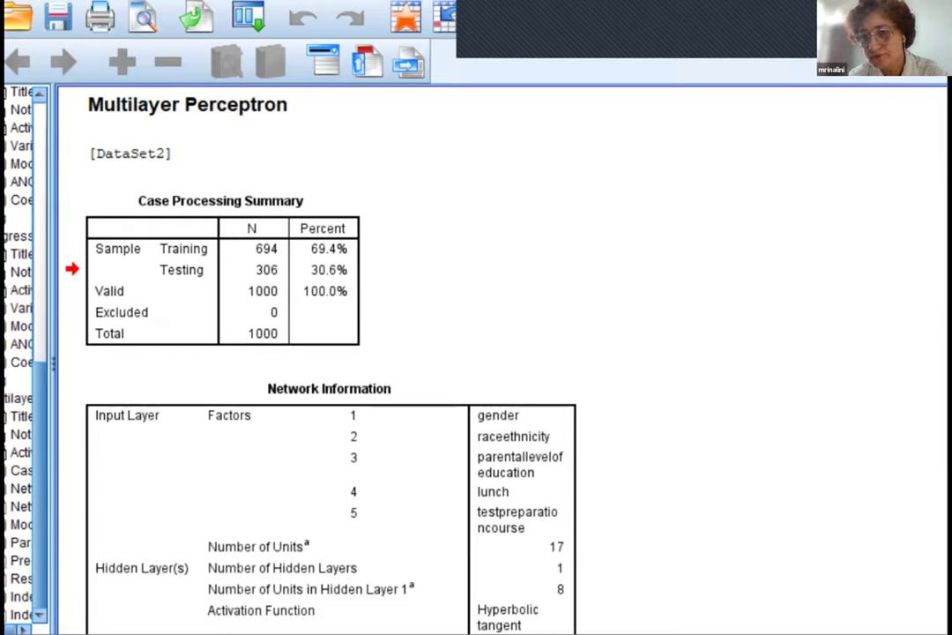
left_click(222, 269)
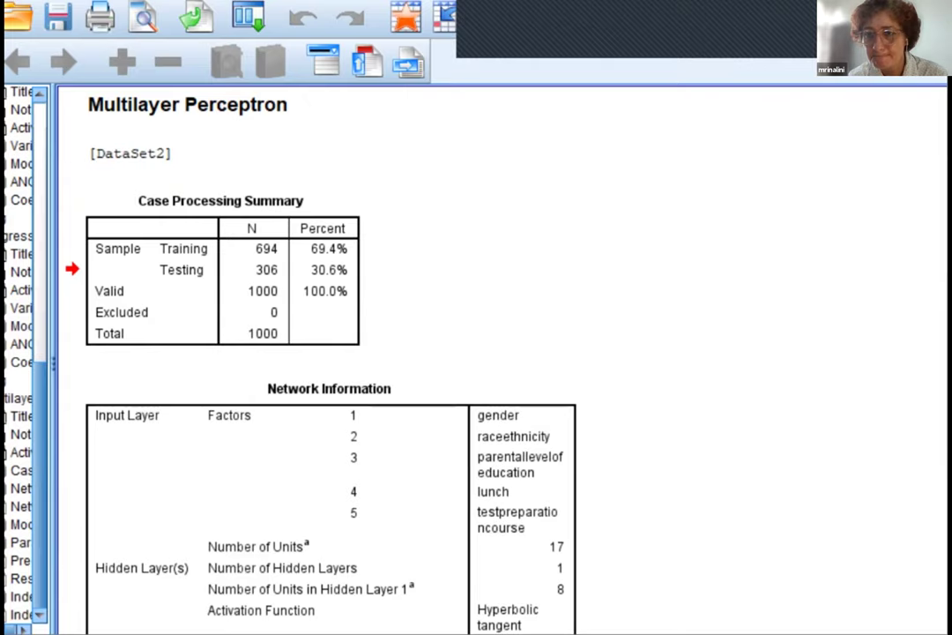
left_click(222, 269)
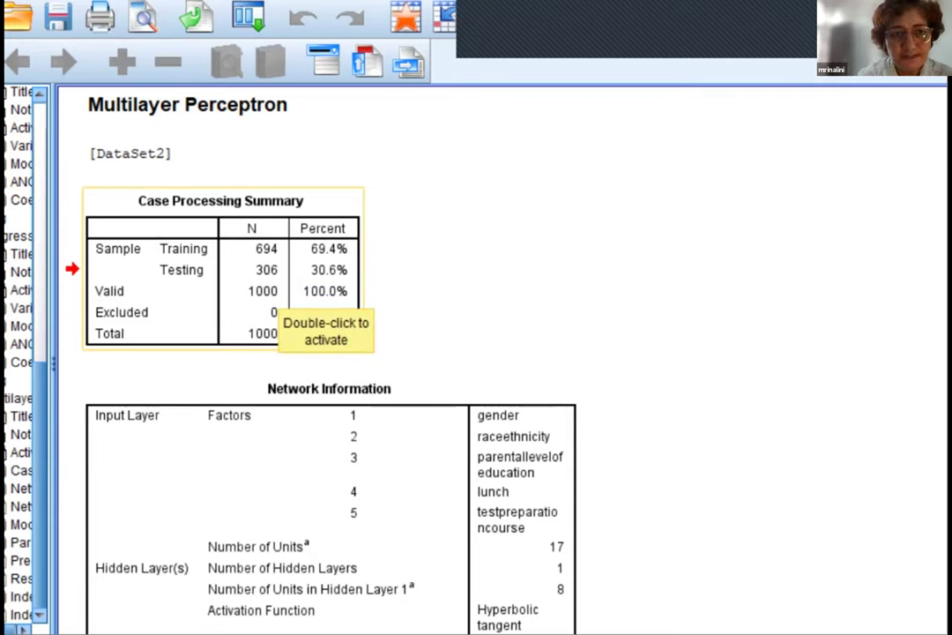
left_click(277, 291)
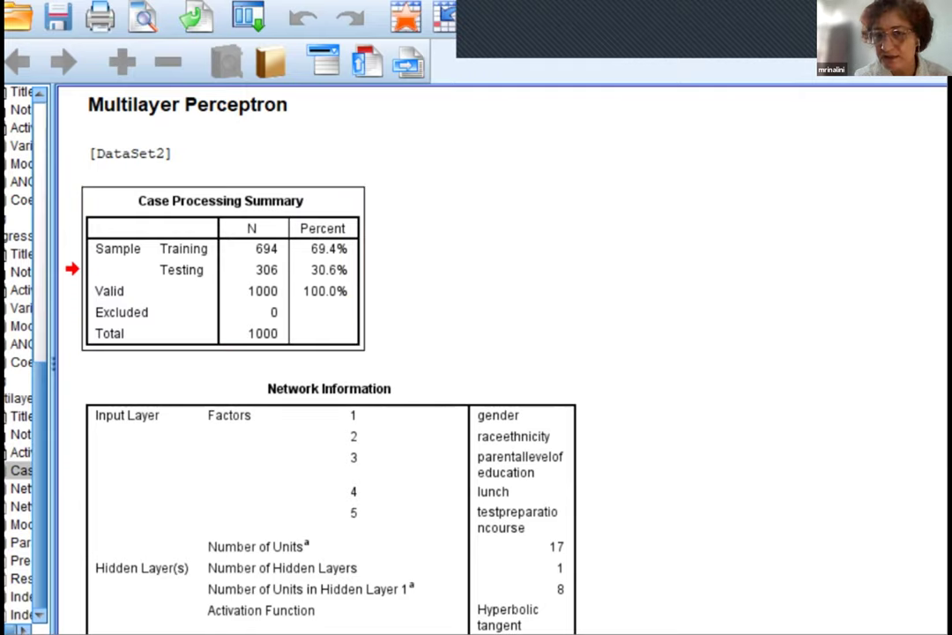
key("Escape")
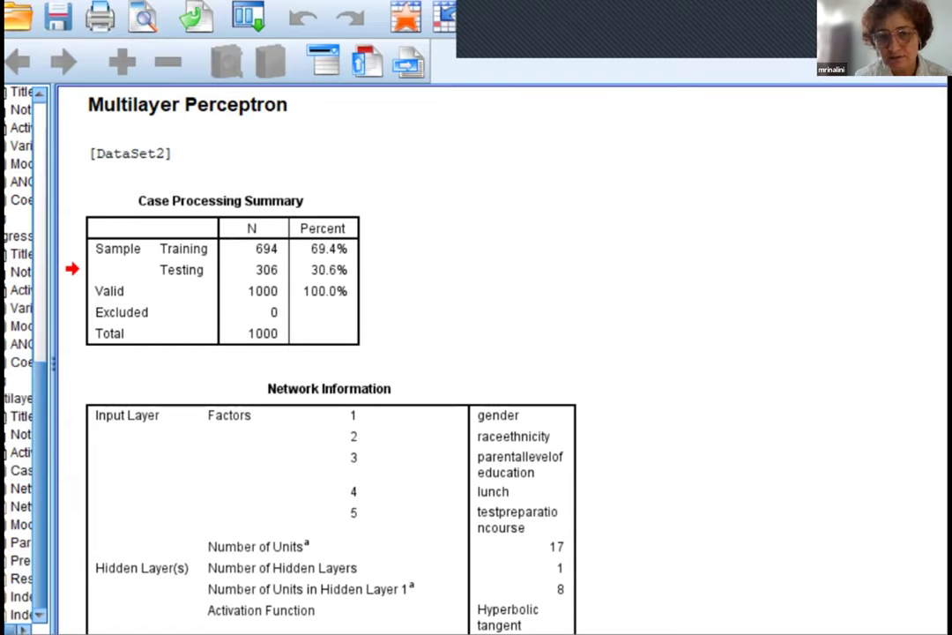
Review the Network Information table and look over the network diagram from the input bias node to the mathscore output
scroll(500, 360, "down", 3)
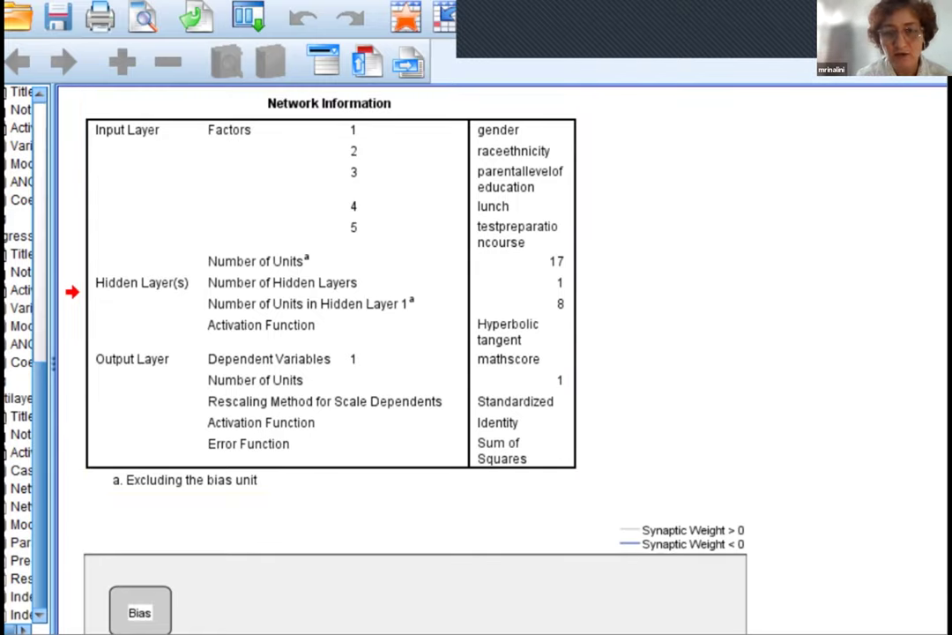
scroll(414, 370, "down", 5)
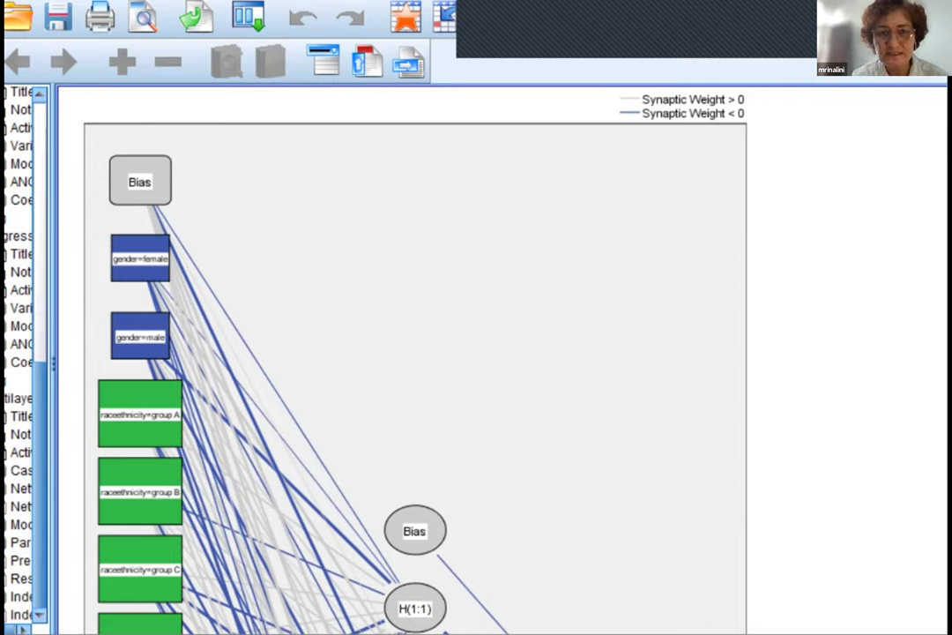
left_click(414, 362)
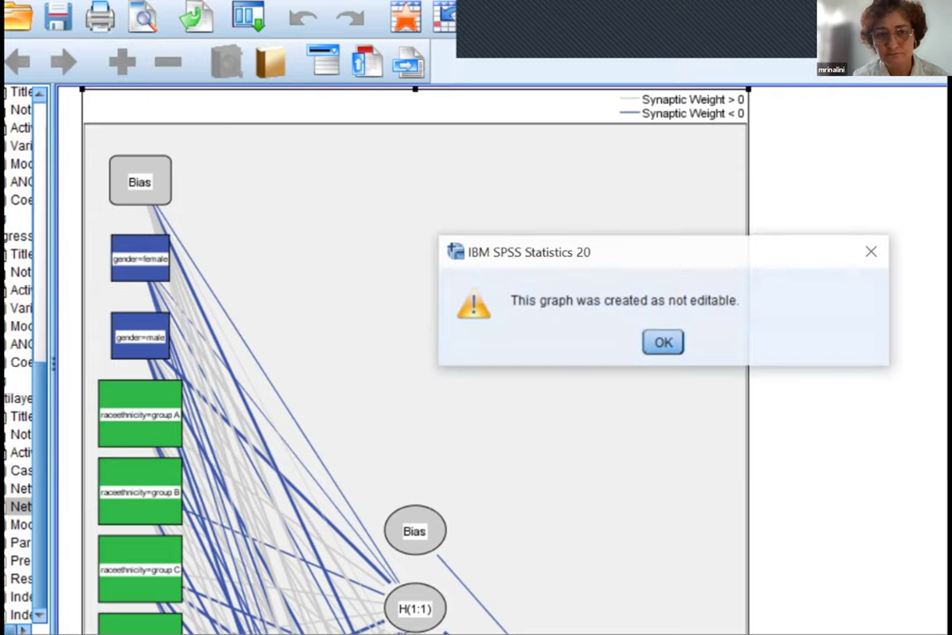
key("Return")
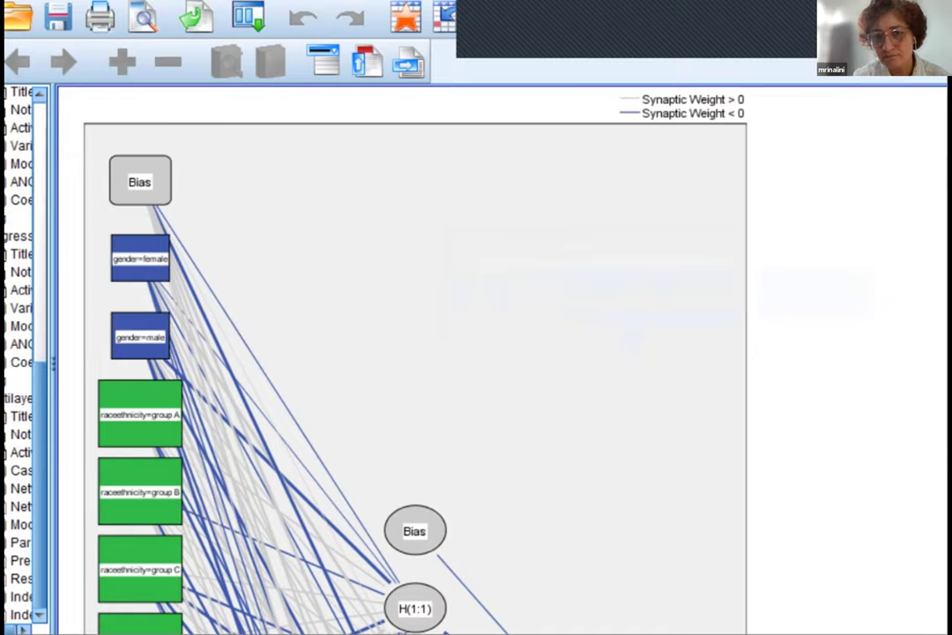
scroll(414, 352, "down", 5)
scroll(415, 352, "down", 10)
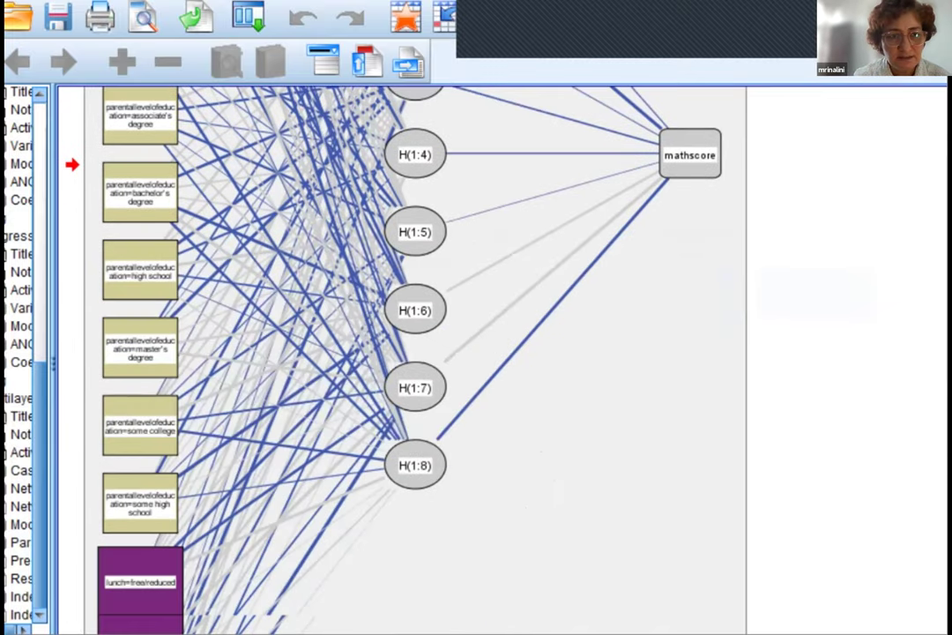
scroll(414, 353, "up", 4)
scroll(415, 352, "up", 12)
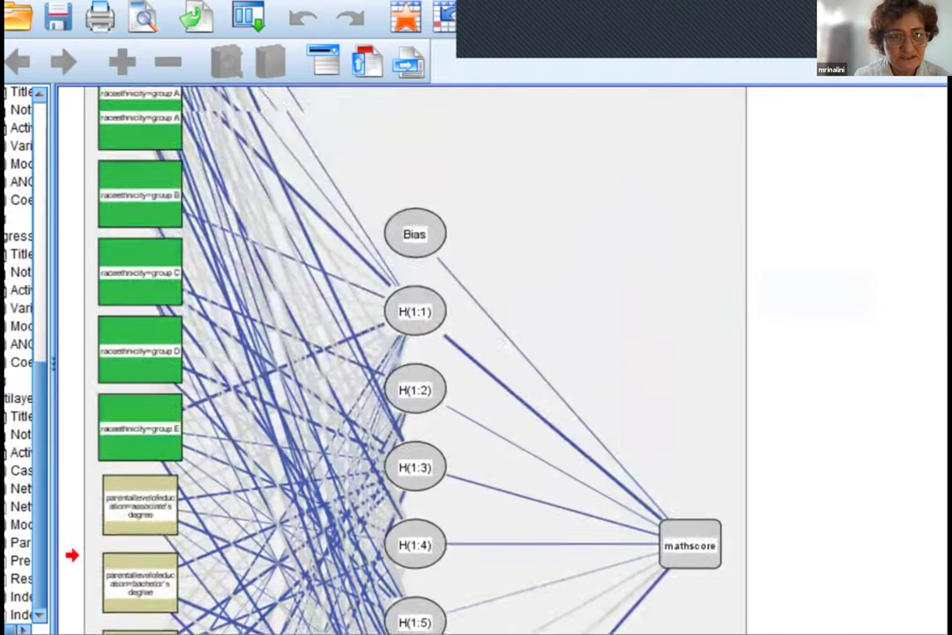
left_click(415, 353)
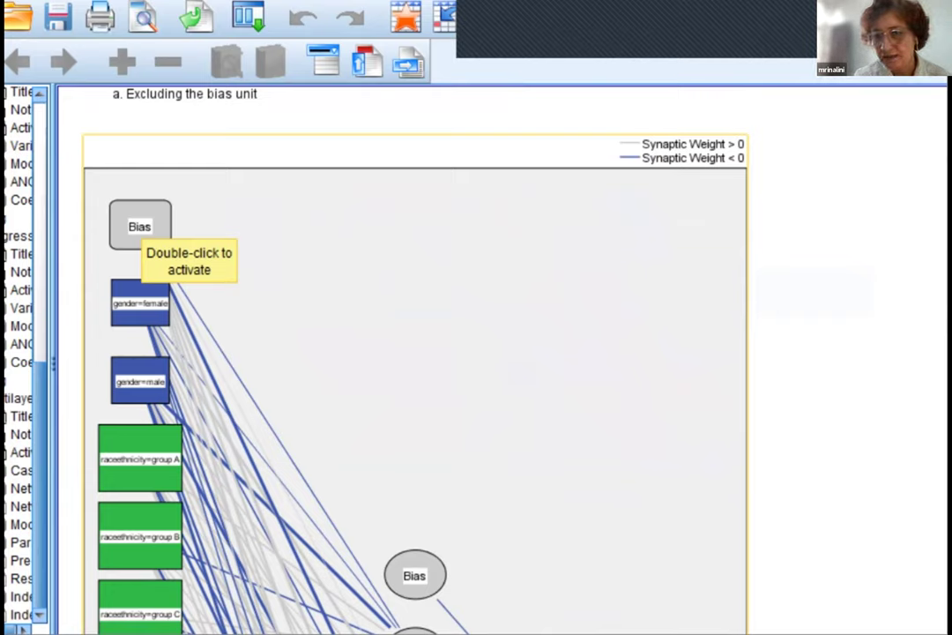
key("Escape")
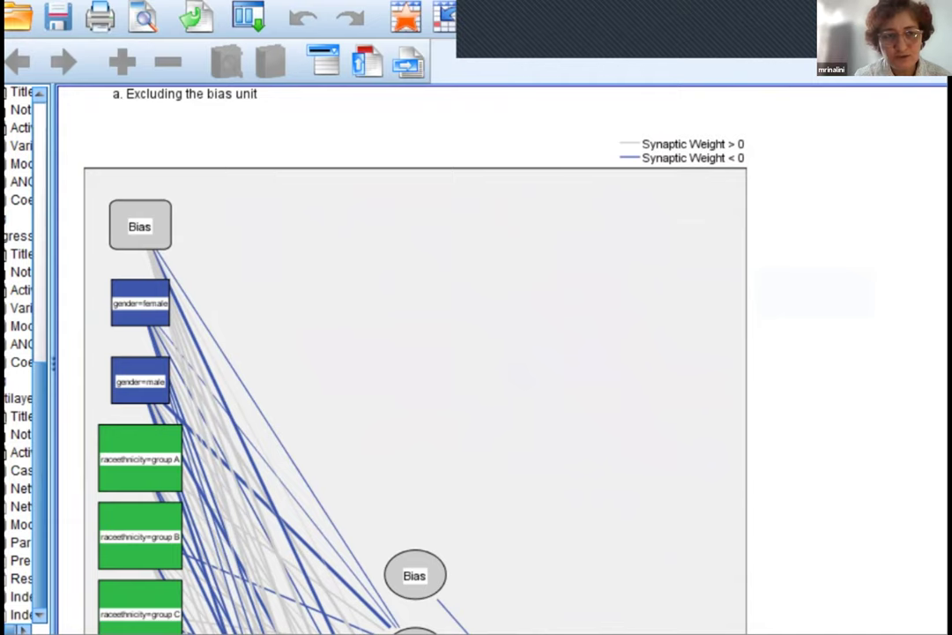
Examine how the factor category nodes connect through the hidden units to mathscore, comparing positive and negative synaptic weights
scroll(414, 353, "down", 3)
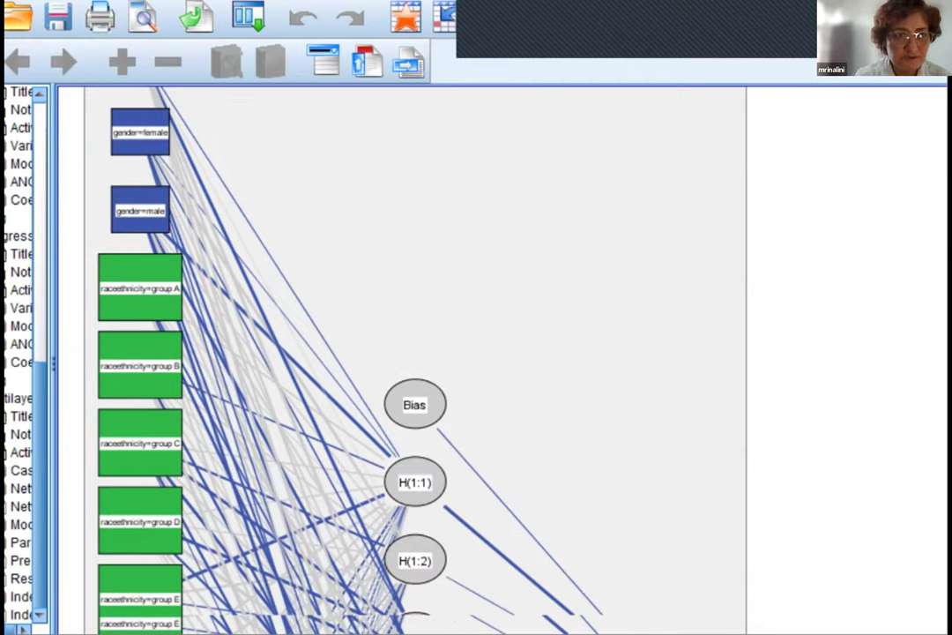
scroll(415, 352, "down", 2)
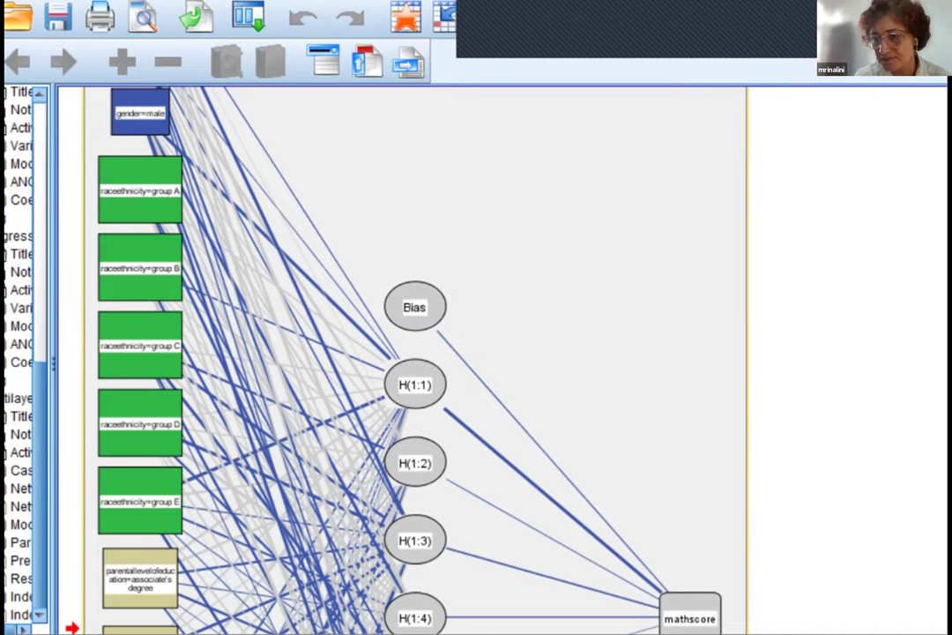
scroll(414, 353, "down", 6)
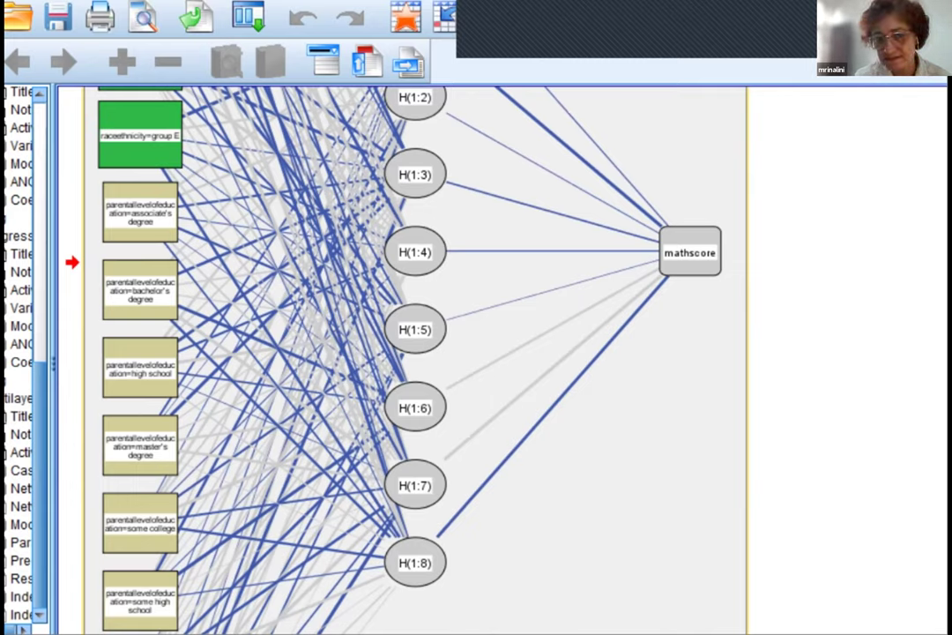
scroll(415, 352, "down", 4)
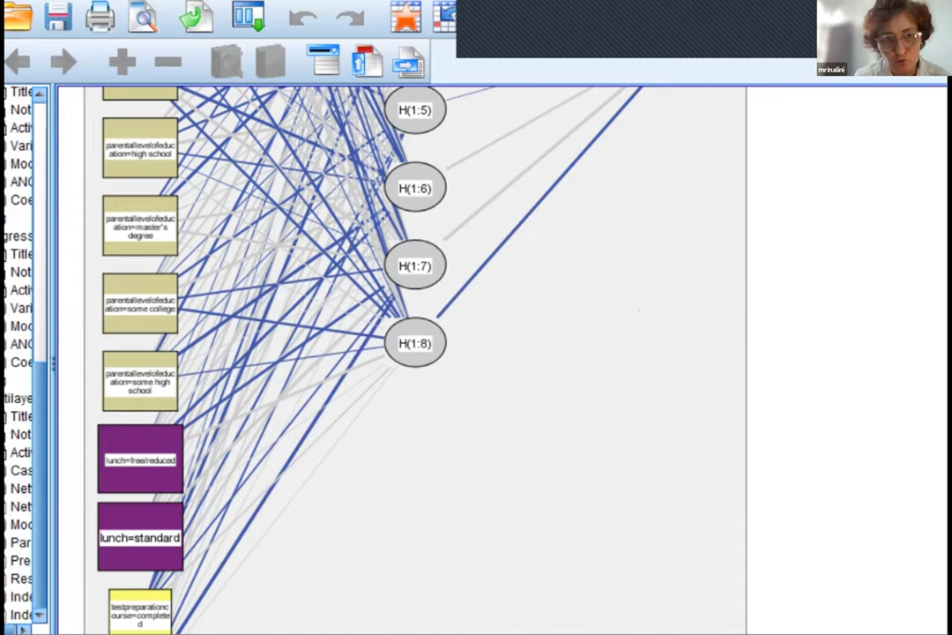
scroll(414, 353, "up", 5)
scroll(414, 352, "up", 8)
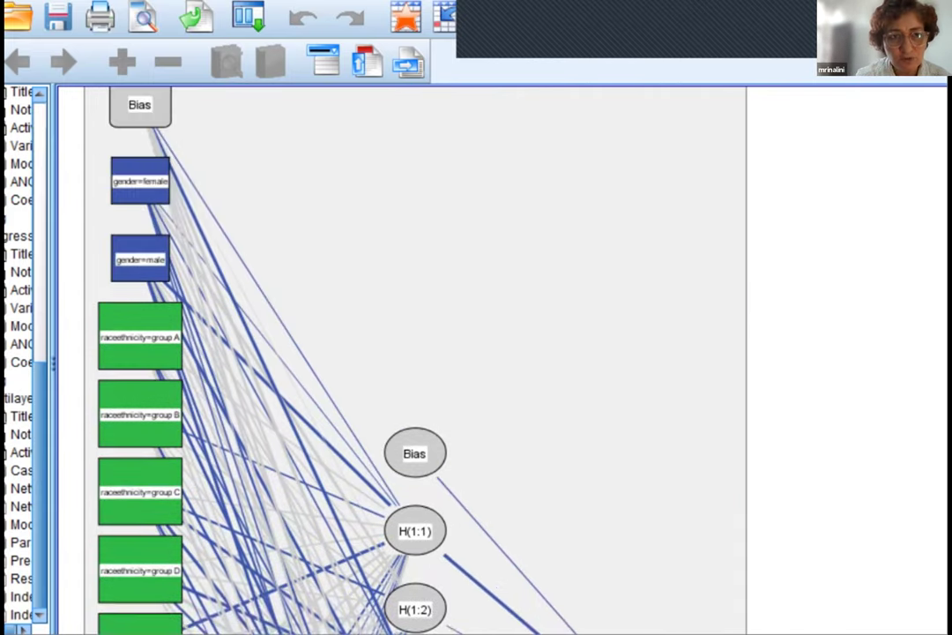
left_click(499, 184)
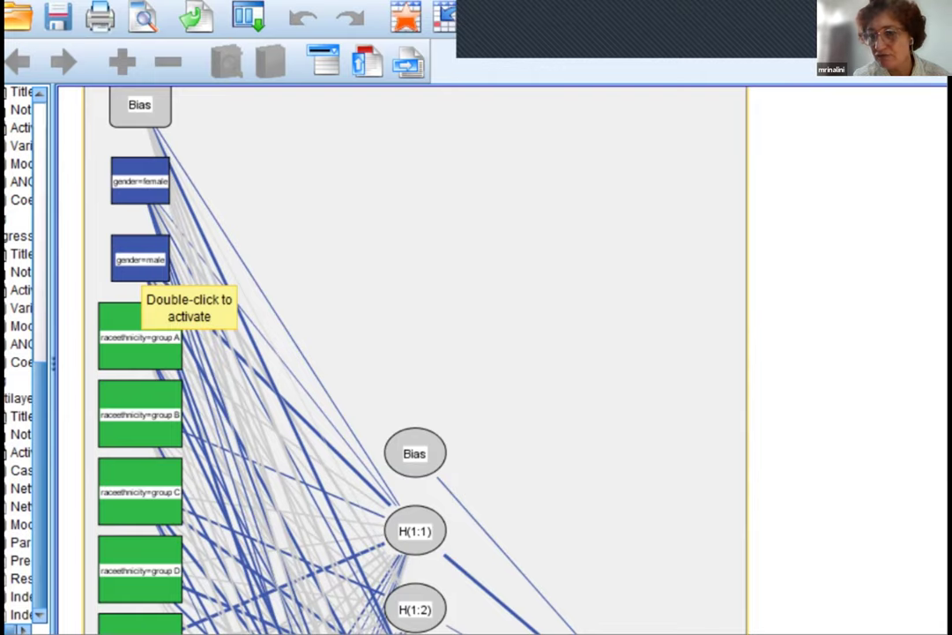
scroll(401, 353, "down", 3)
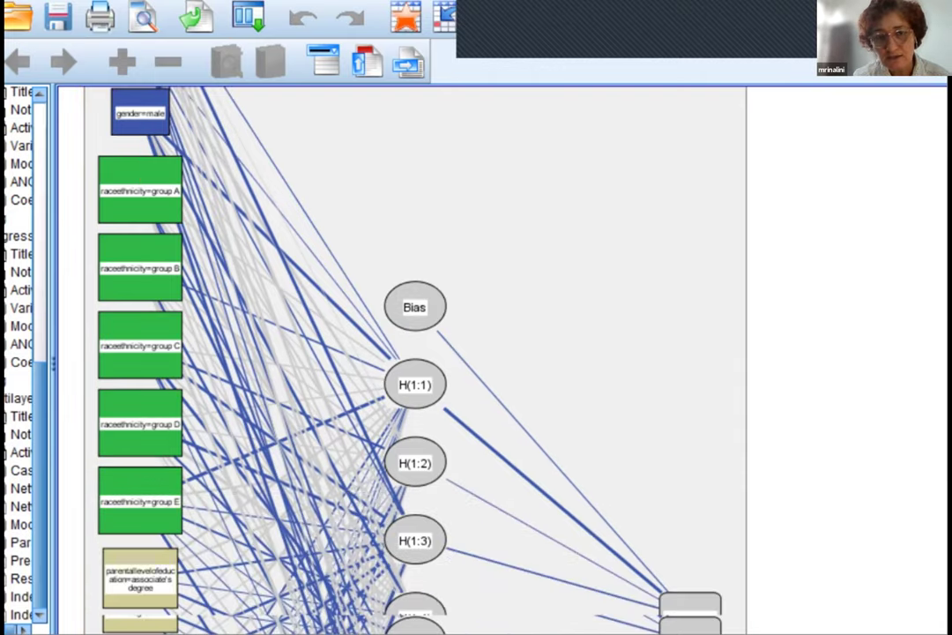
scroll(72, 408, "down", 4)
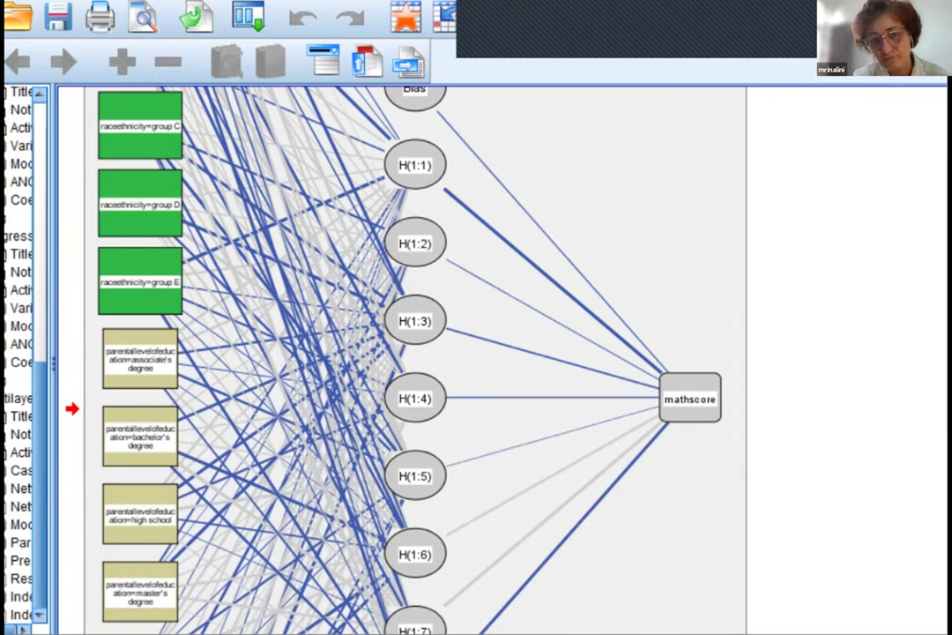
scroll(414, 360, "down", 3)
scroll(414, 360, "up", 2)
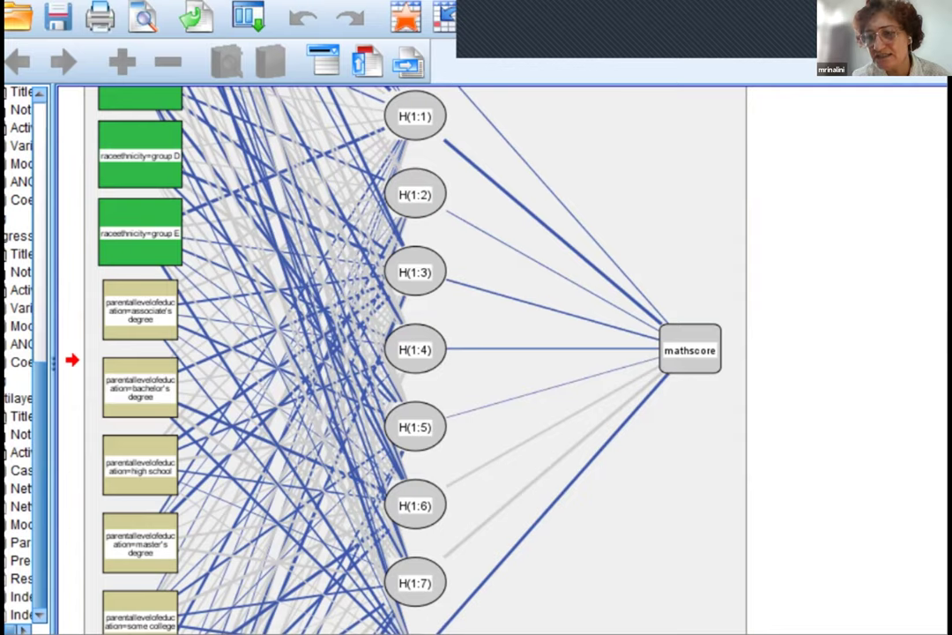
scroll(397, 352, "down", 1)
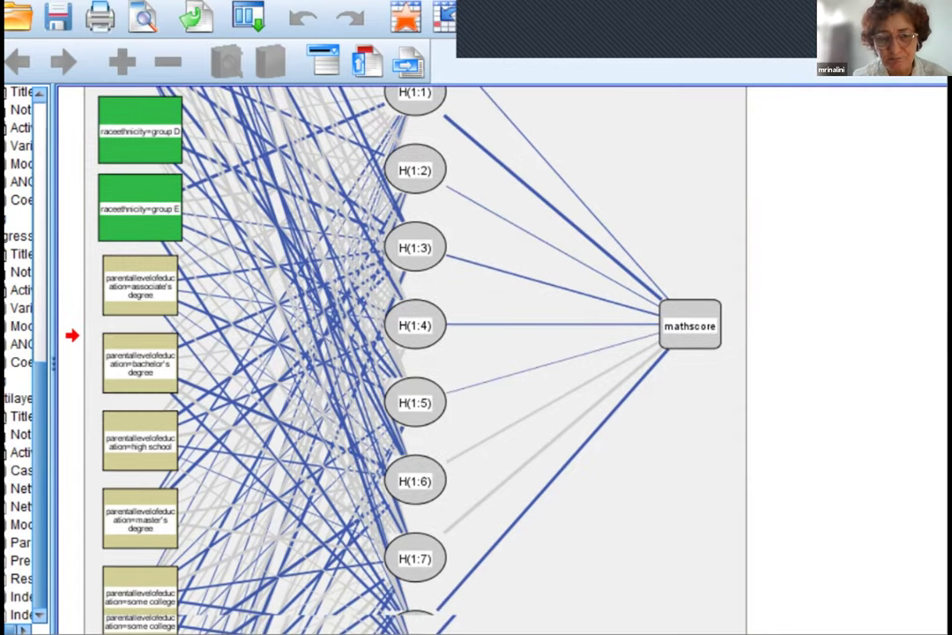
Review the remaining factor nodes of the network diagram and the Model Summary's training and testing errors
scroll(415, 353, "down", 15)
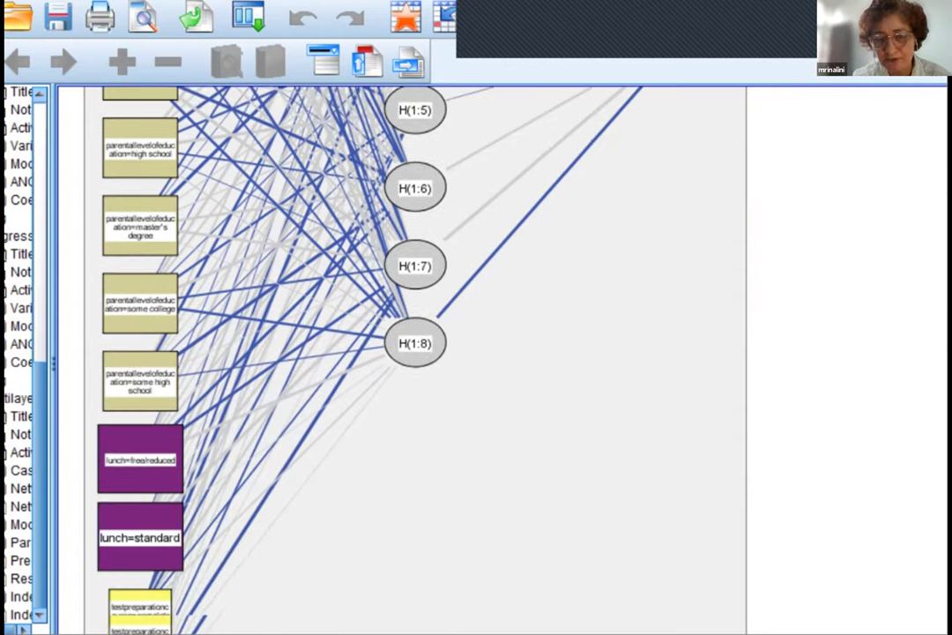
scroll(415, 353, "down", 3)
scroll(414, 353, "down", 12)
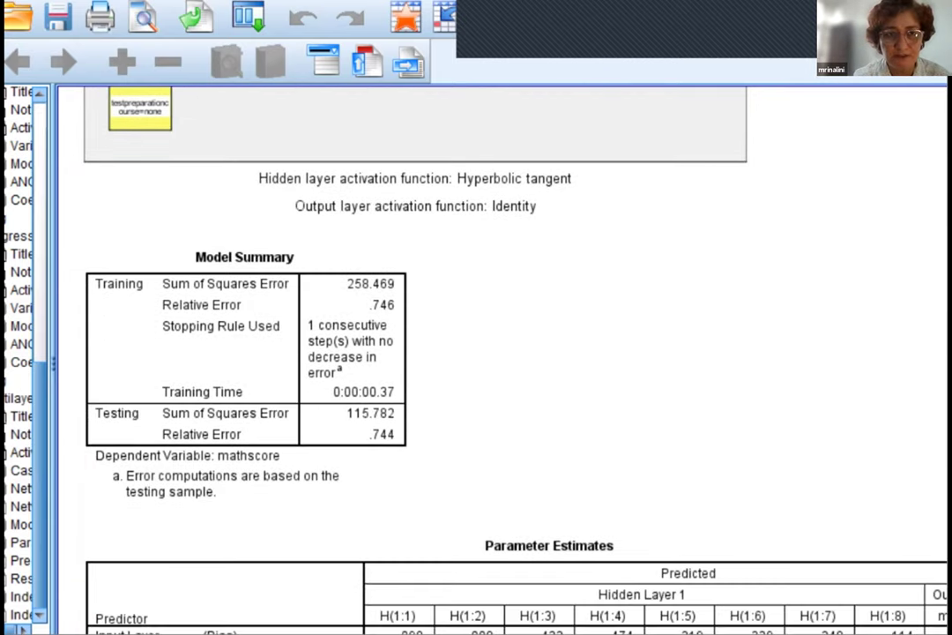
scroll(414, 353, "down", 1)
scroll(432, 352, "down", 2)
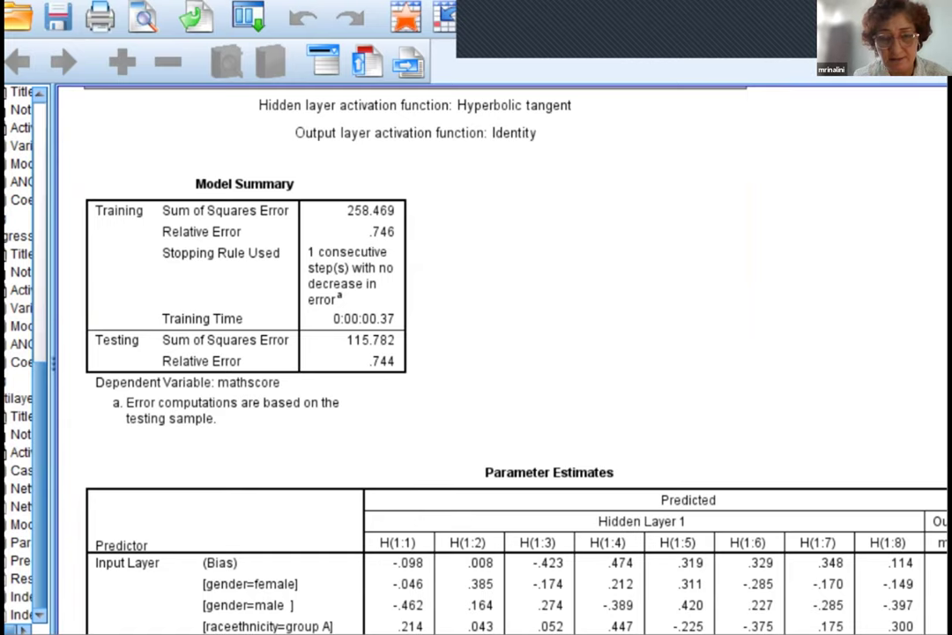
Examine the Parameter Estimates table, comparing the weights from each input category to the hidden units H(1:1) to H(1:8)
scroll(432, 353, "down", 8)
scroll(516, 352, "down", 3)
scroll(516, 353, "down", 1)
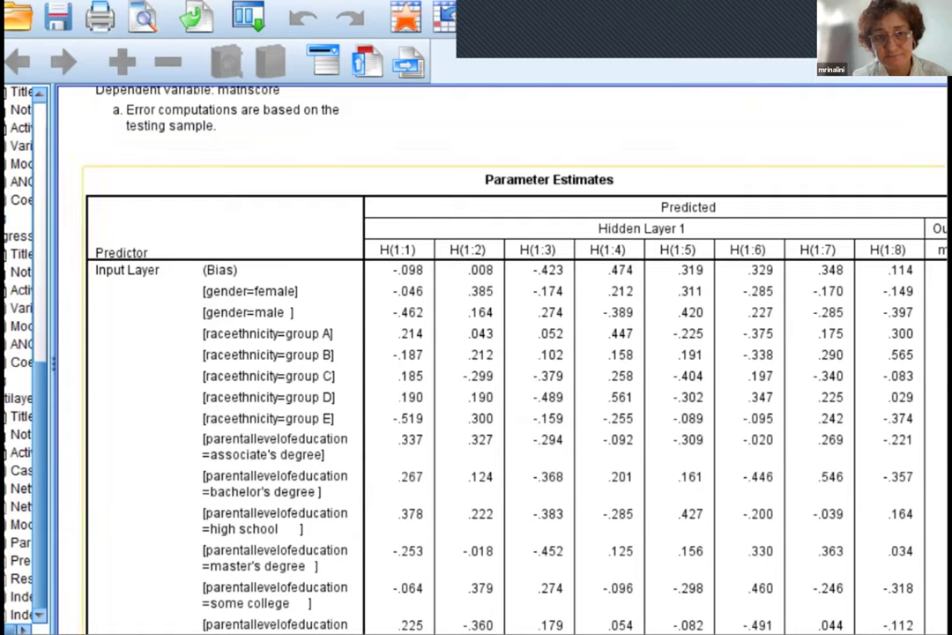
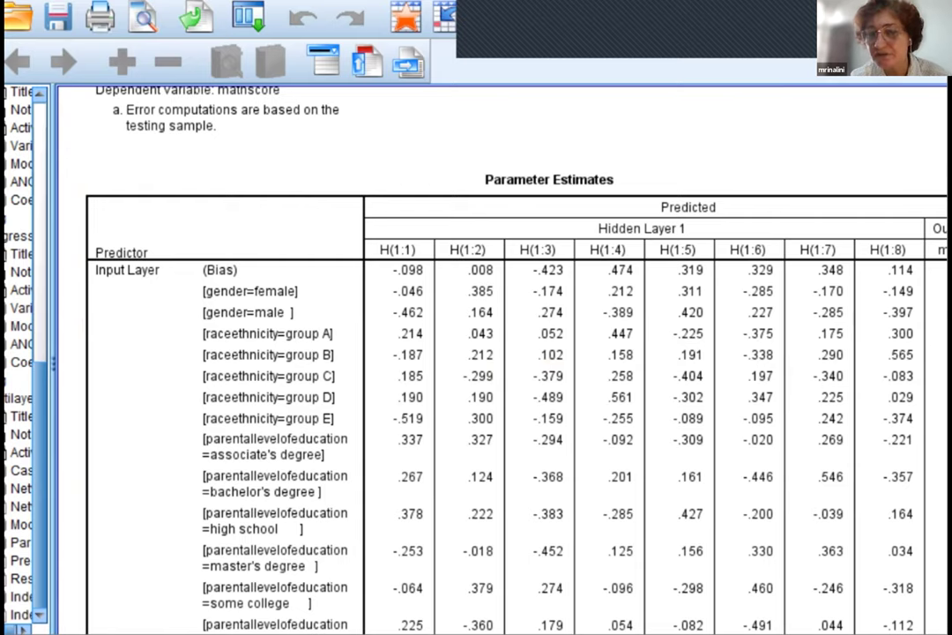
scroll(516, 353, "down", 3)
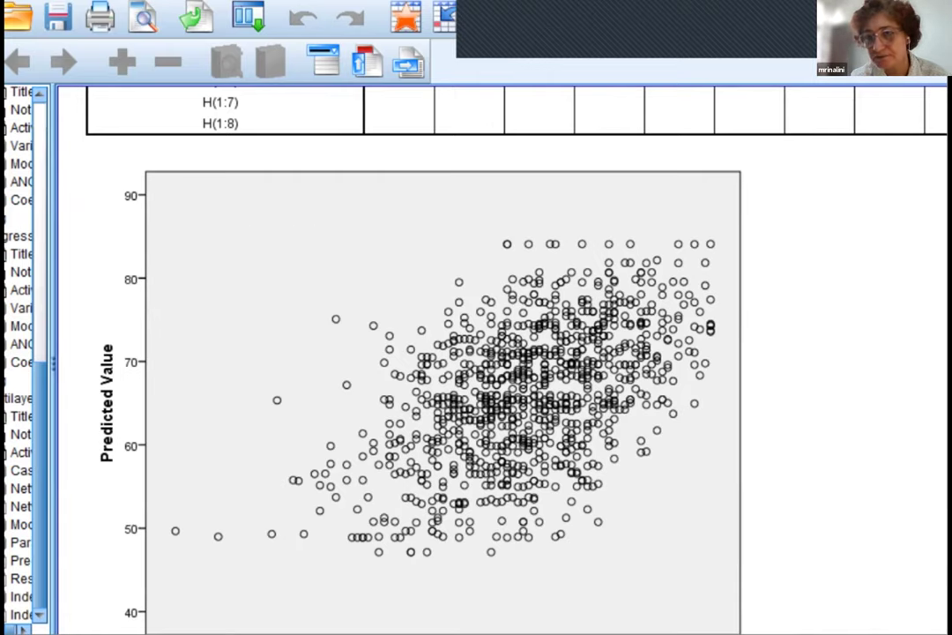
scroll(476, 353, "up", 8)
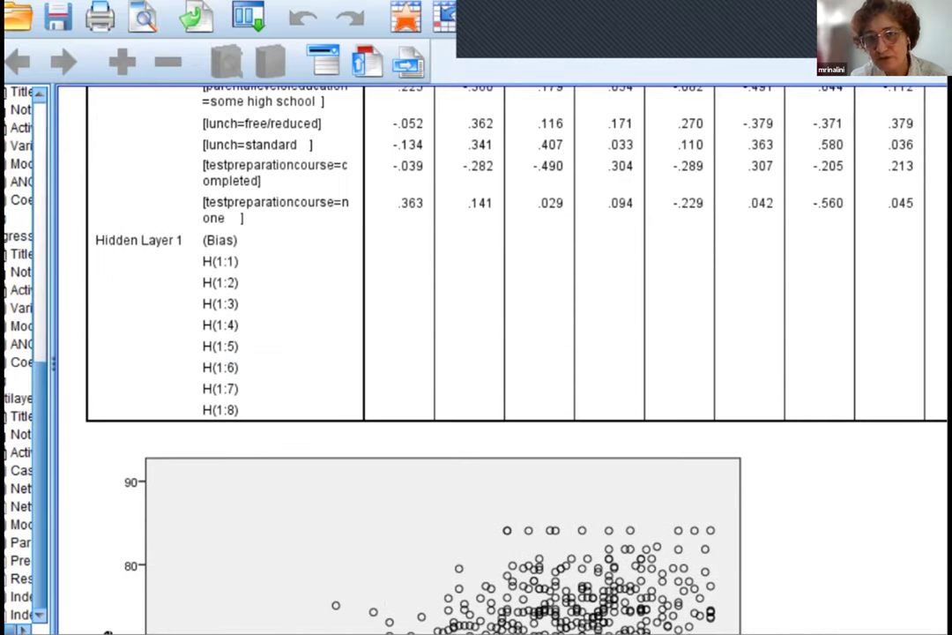
left_click(567, 371)
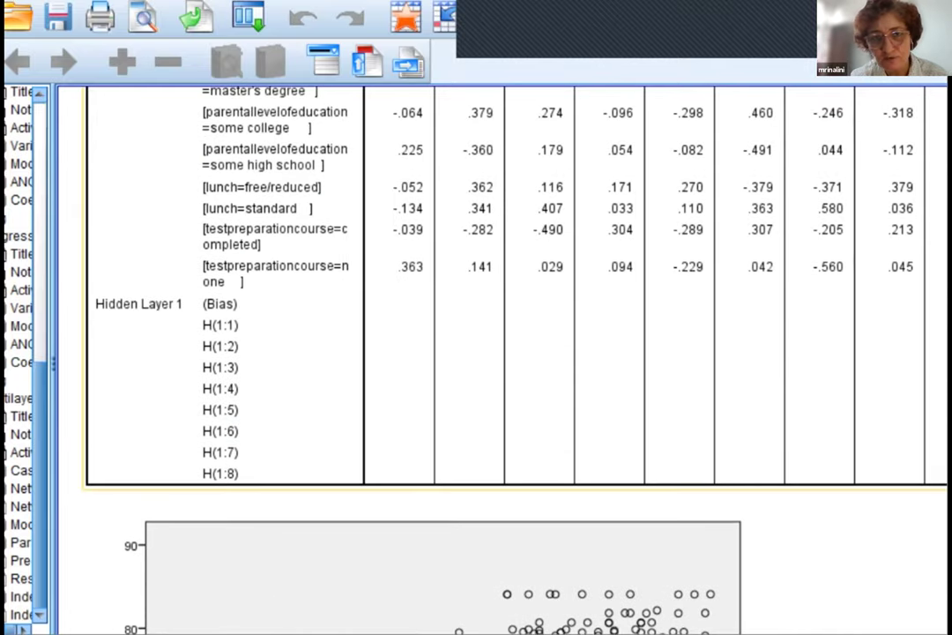
left_click(566, 449)
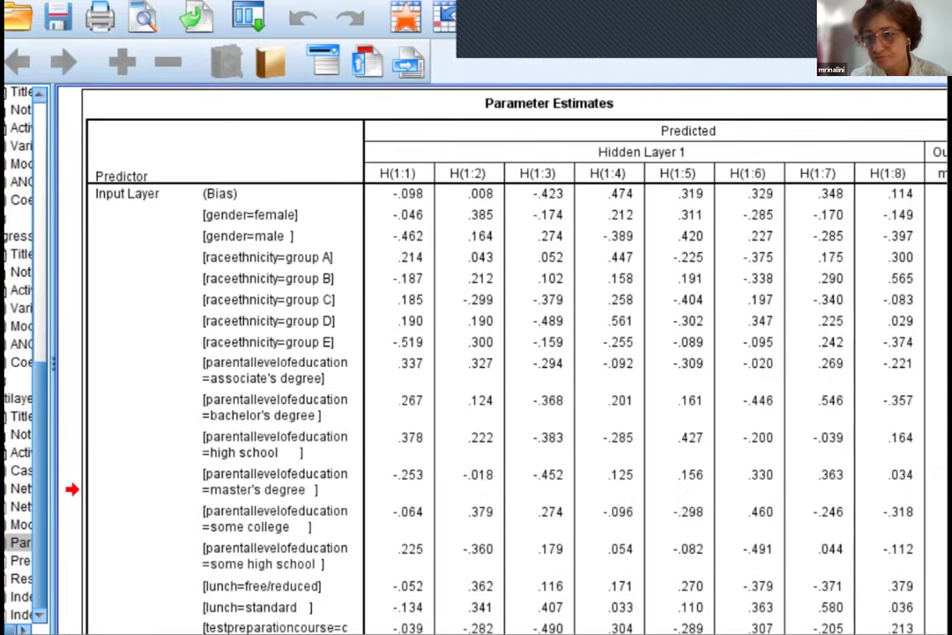
scroll(476, 352, "down", 10)
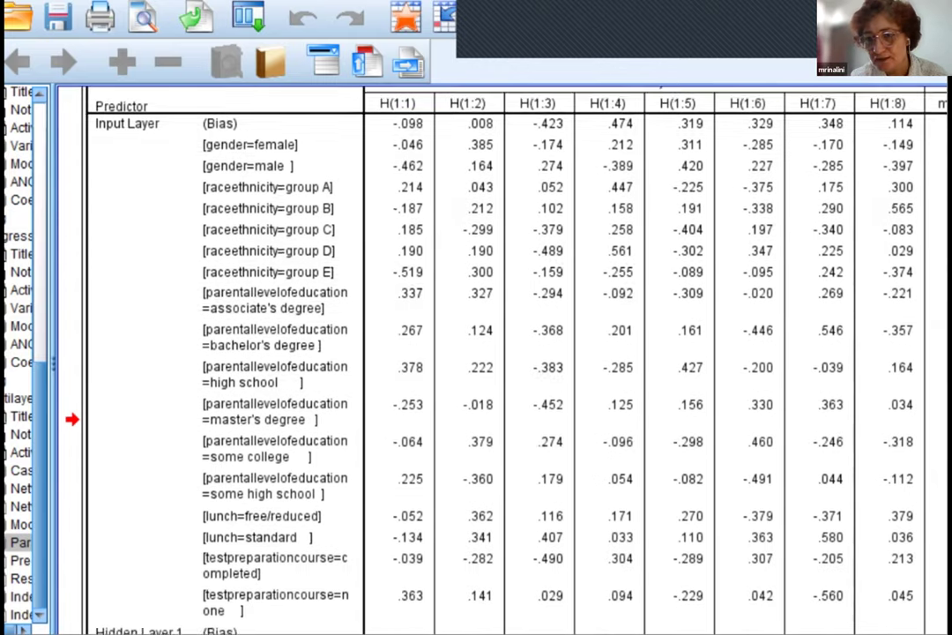
Open the predicted-by-observed mathscore scatterplot for editing and add a linear fit line at total
scroll(476, 353, "down", 3)
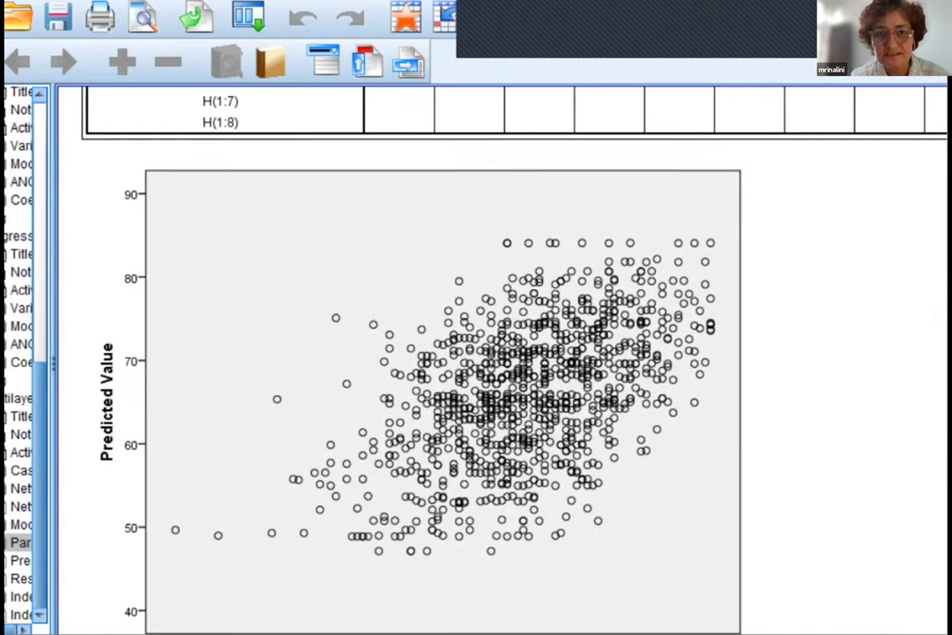
scroll(476, 353, "down", 2)
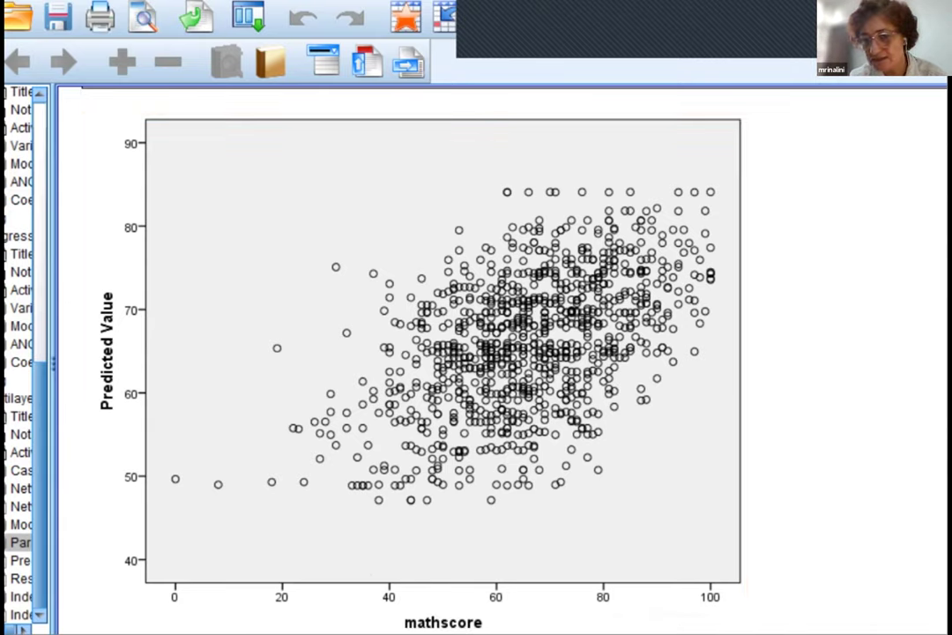
scroll(415, 352, "down", 1)
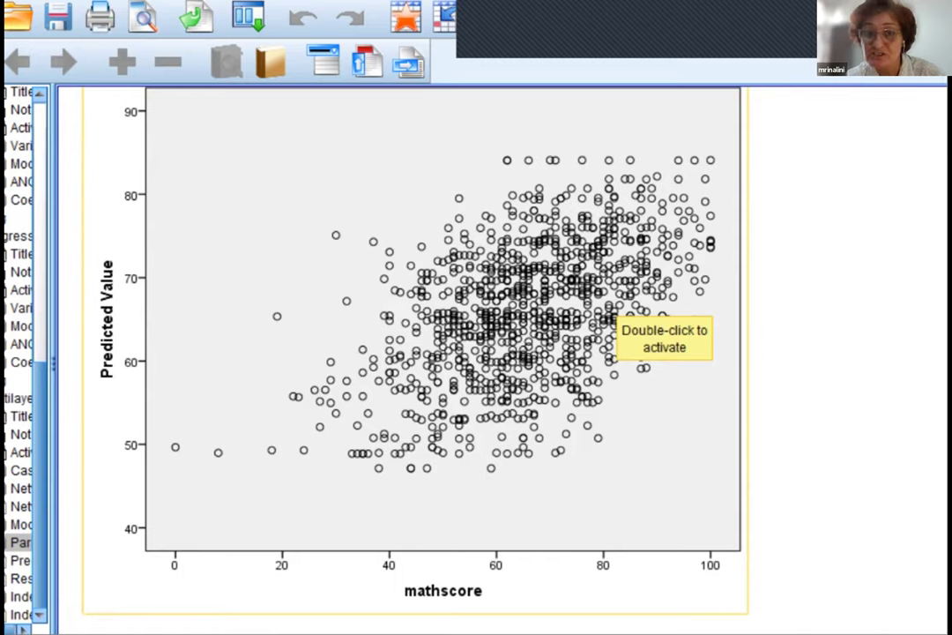
left_click(615, 313)
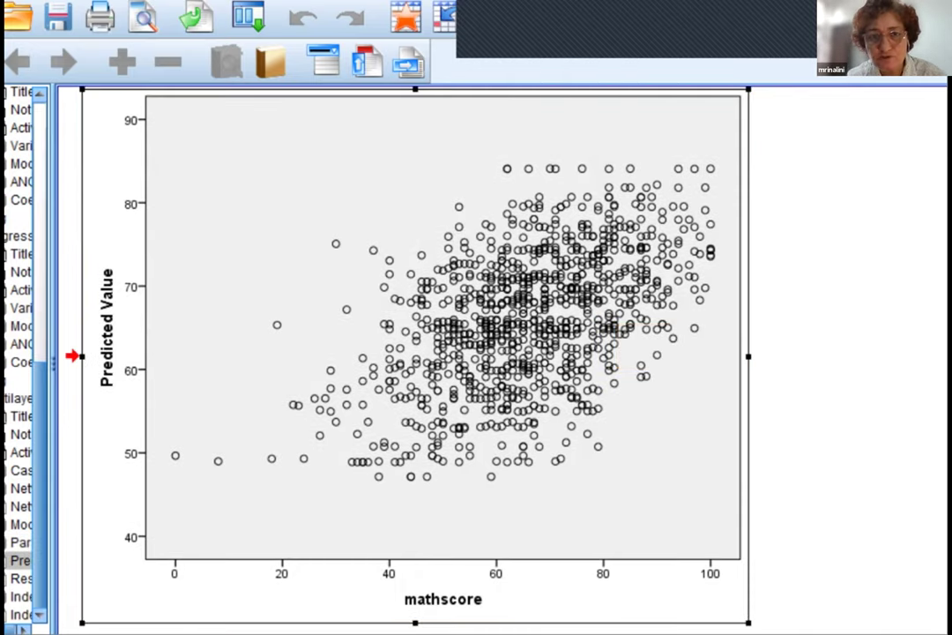
double_click(617, 319)
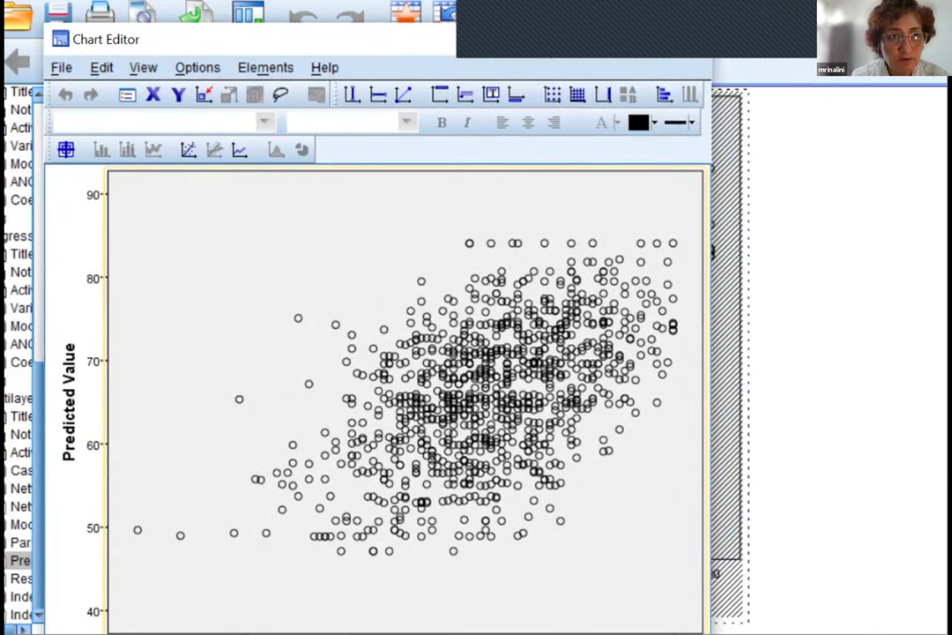
left_click(188, 149)
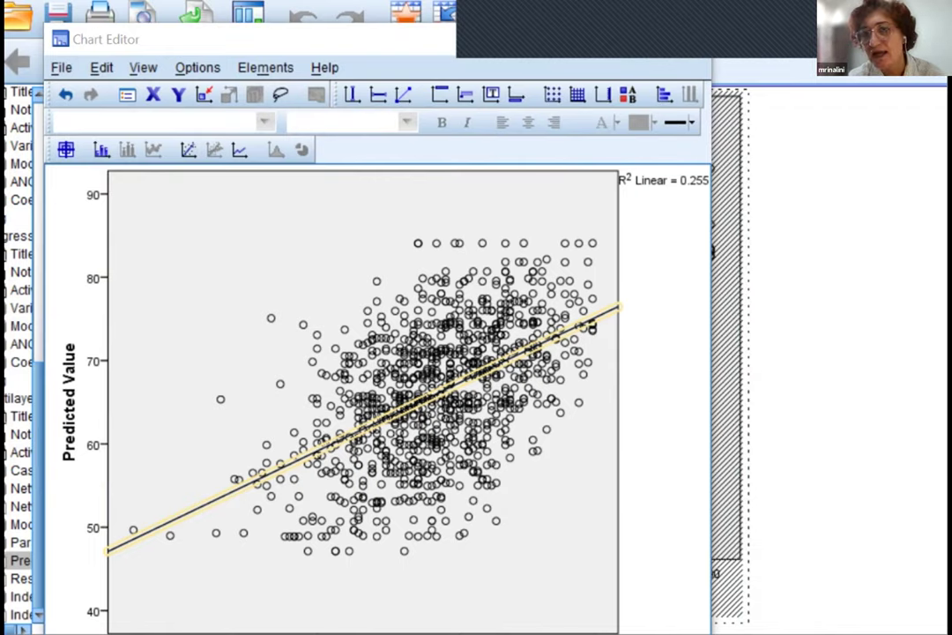
left_click_drag(750, 145, 512, 136)
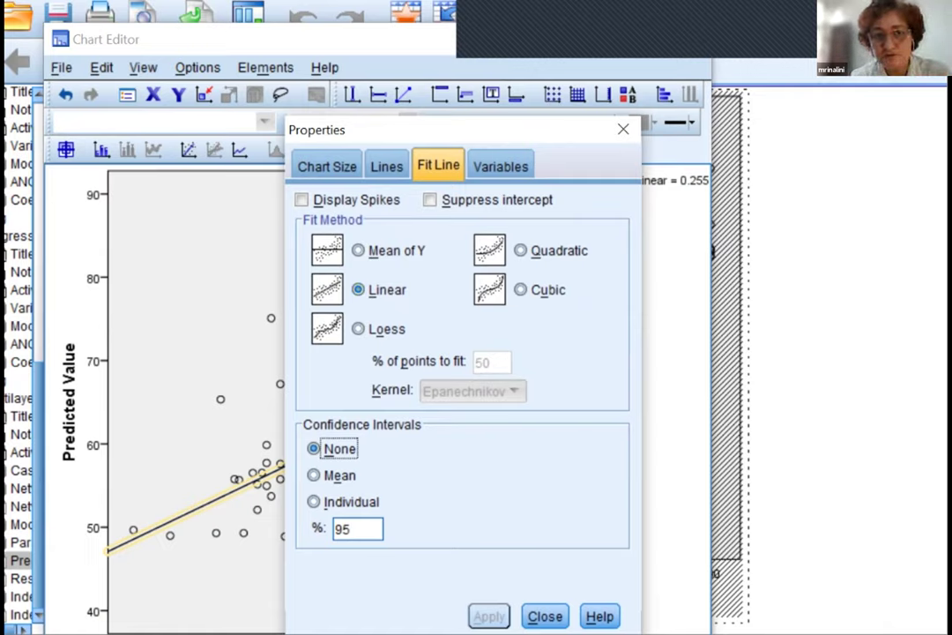
Try the Loess fit method for the fit line with the Gaussian, Uniform and Triweight kernels
left_click(521, 289)
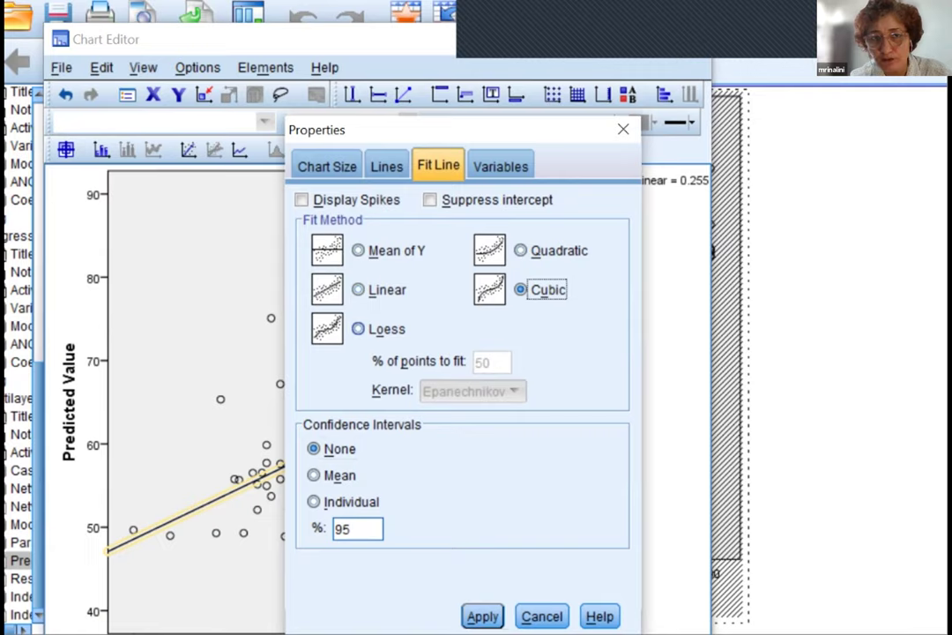
left_click(358, 327)
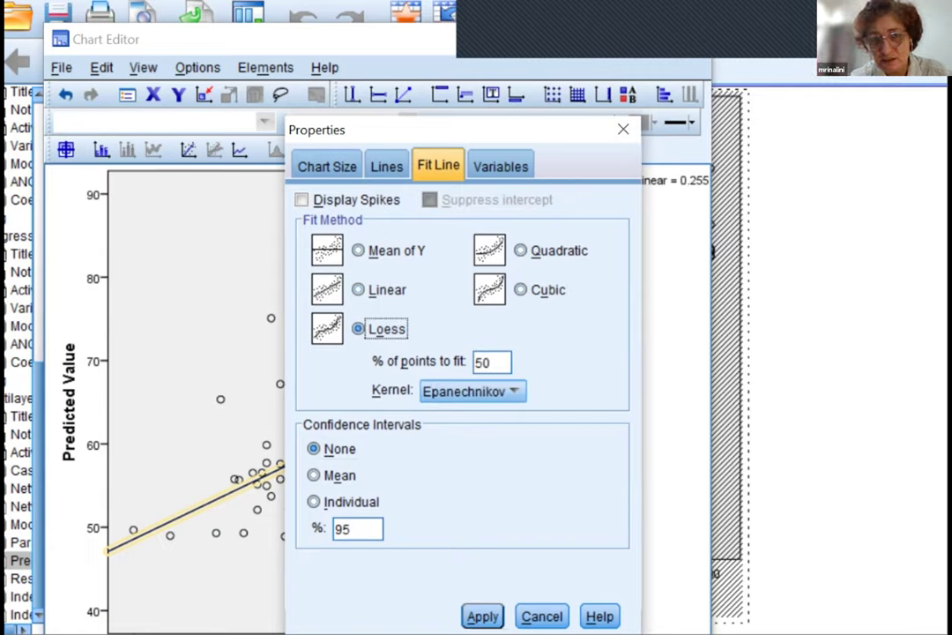
left_click(514, 390)
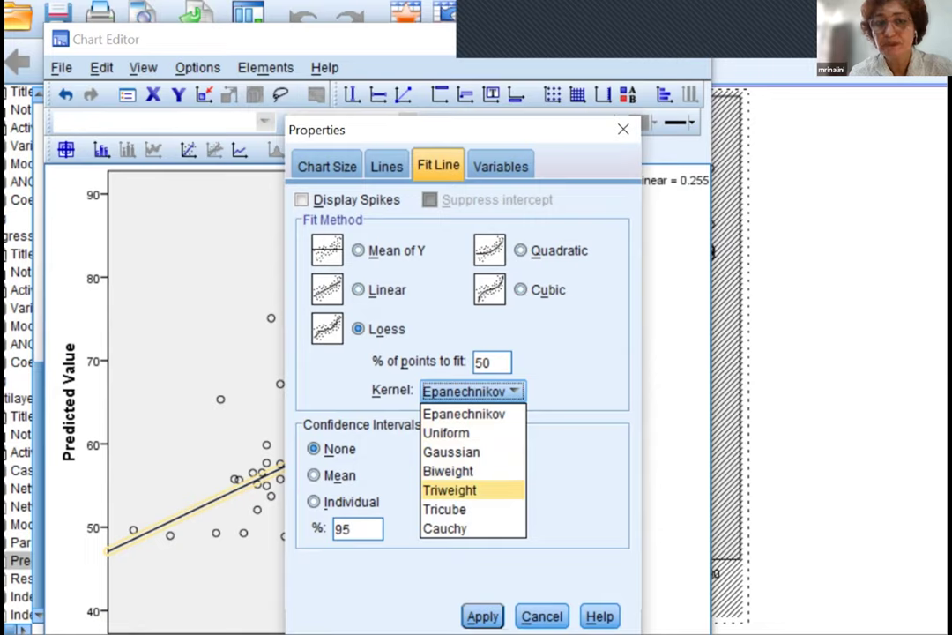
left_click(451, 451)
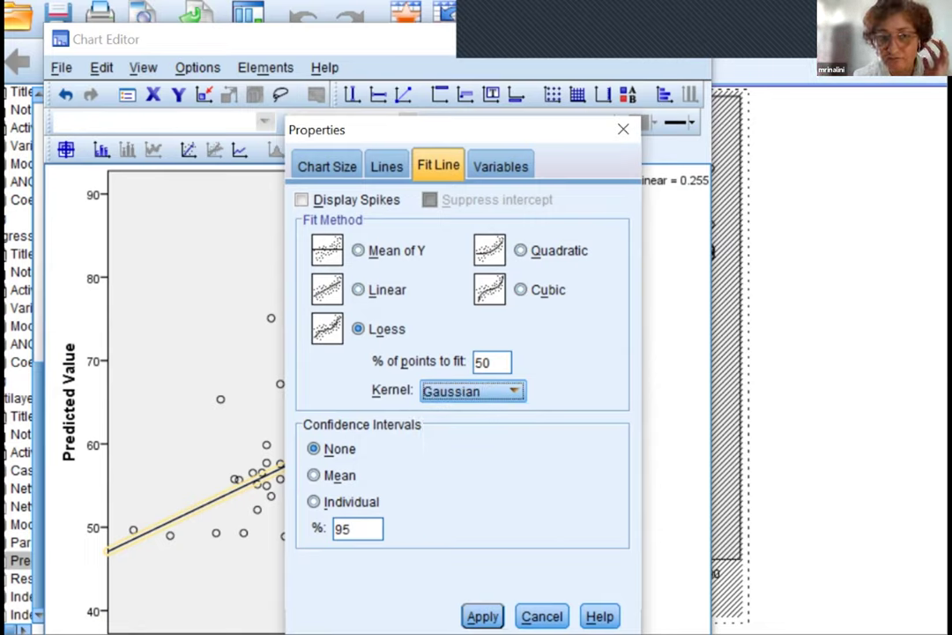
left_click(473, 391)
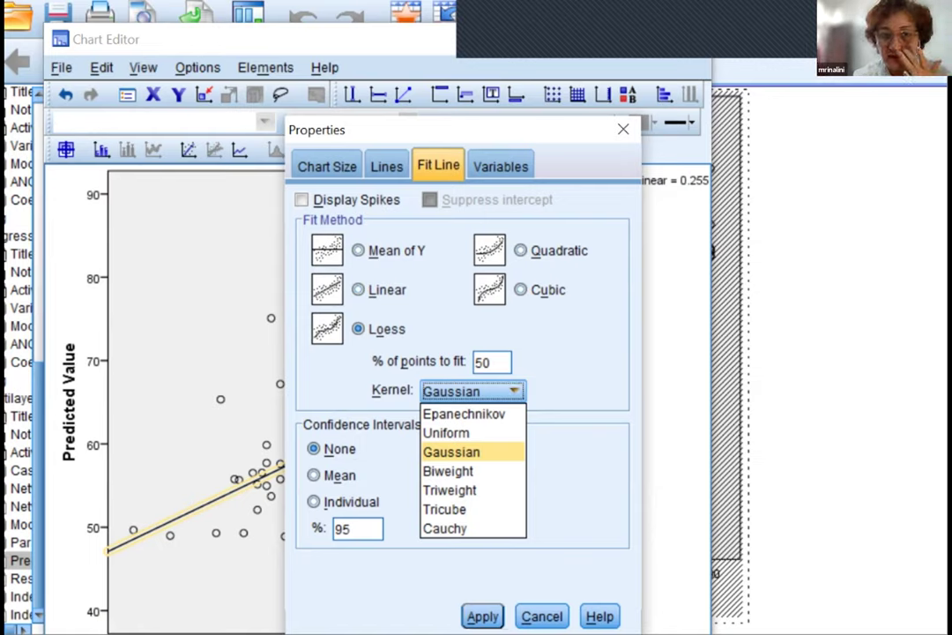
key("Up")
key("Return")
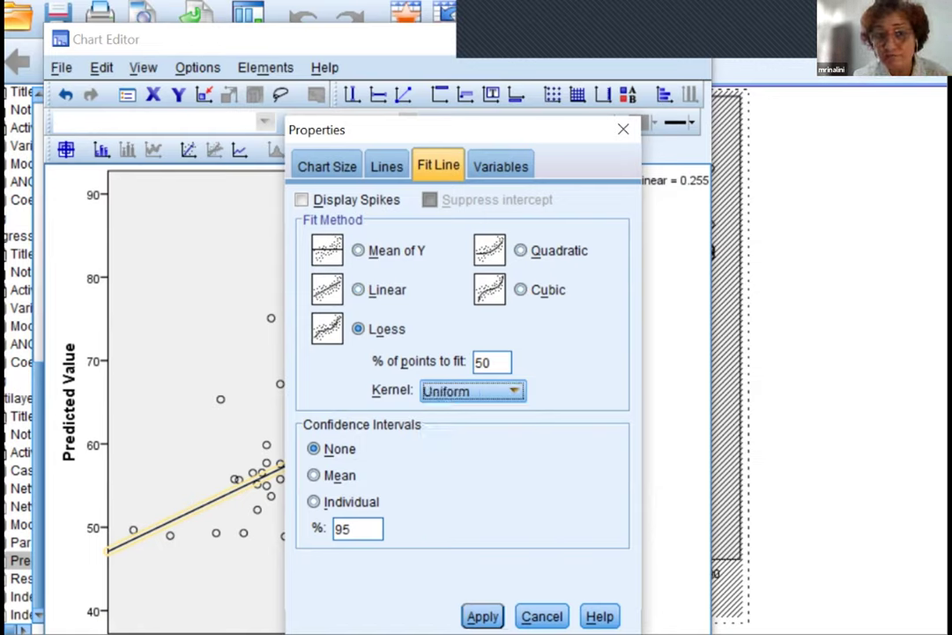
key("alt+Down")
key("Down")
key("Down")
key("Down")
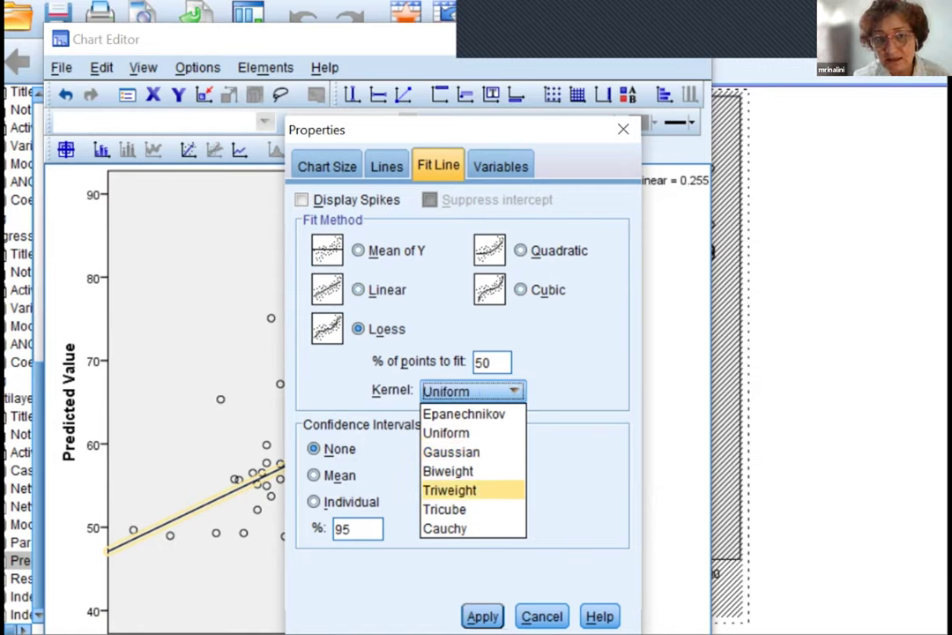
key("Return")
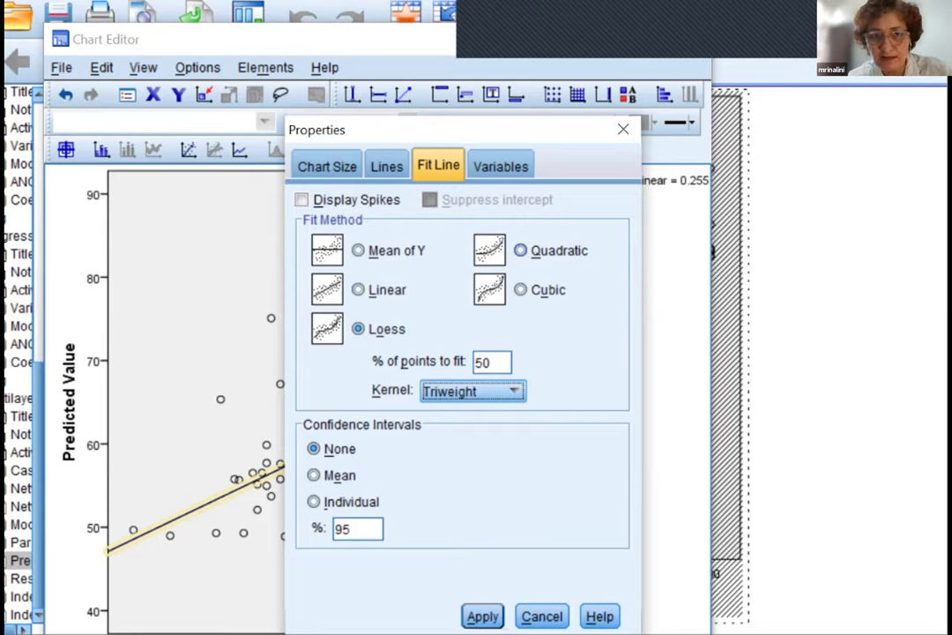
Apply a cubic fit line with 95% individual confidence intervals to the scatterplot and view the result unobstructed
left_click(521, 289)
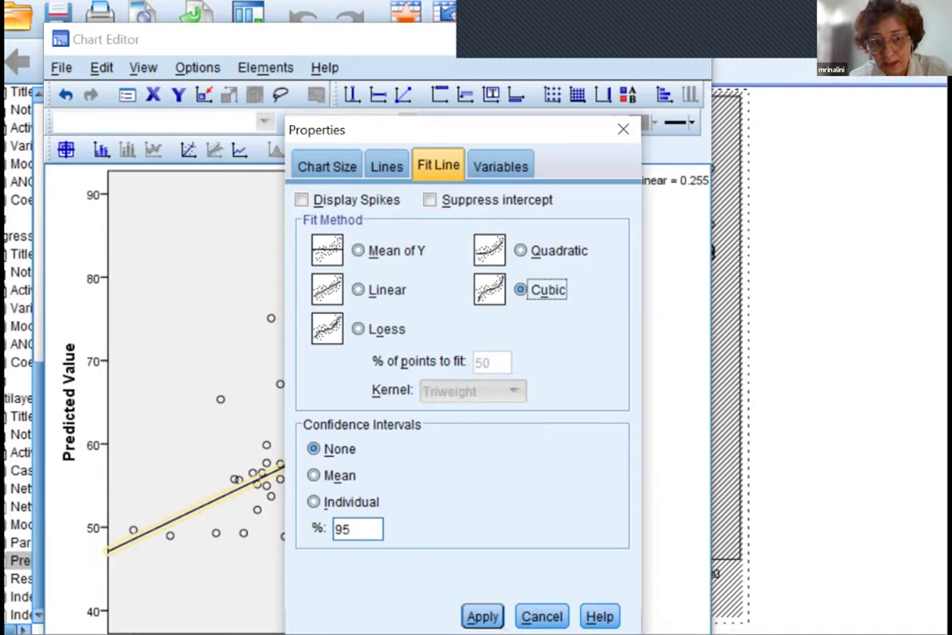
left_click(314, 501)
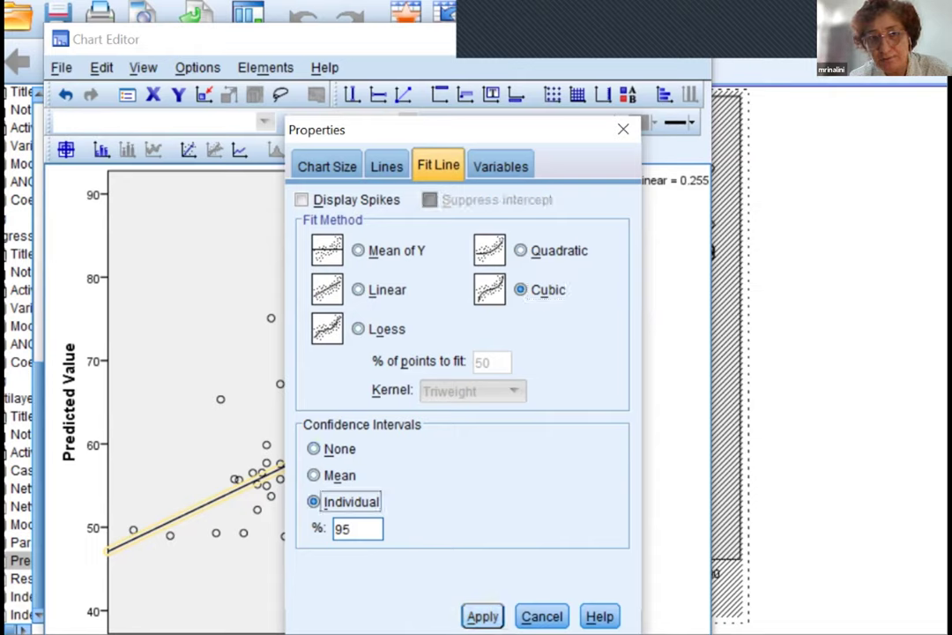
left_click(482, 616)
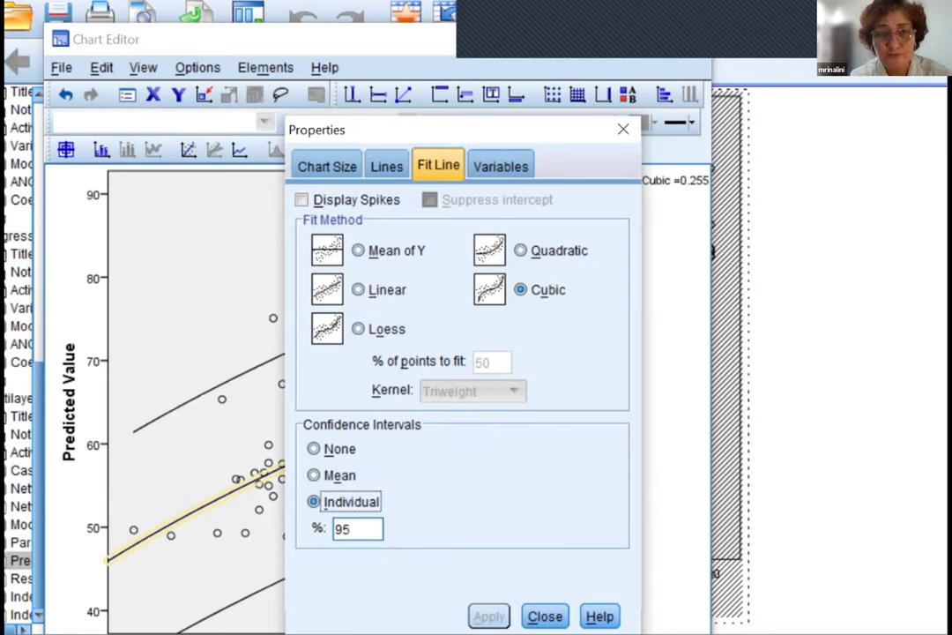
left_click_drag(519, 136, 951, 118)
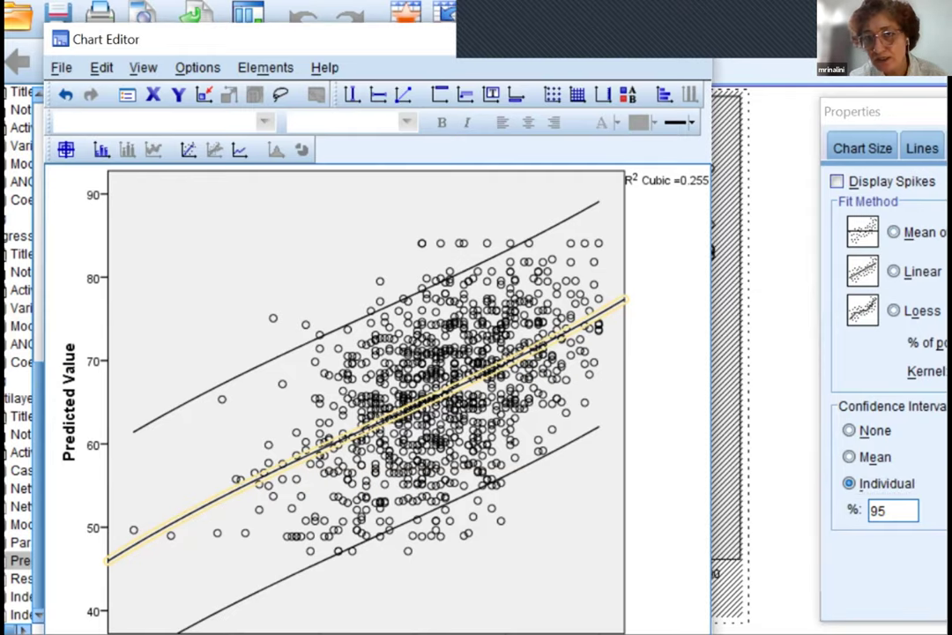
Review the fit line's line style, variables and chart size properties, and return to the output with the edited scatterplot
left_click_drag(898, 118, 399, 117)
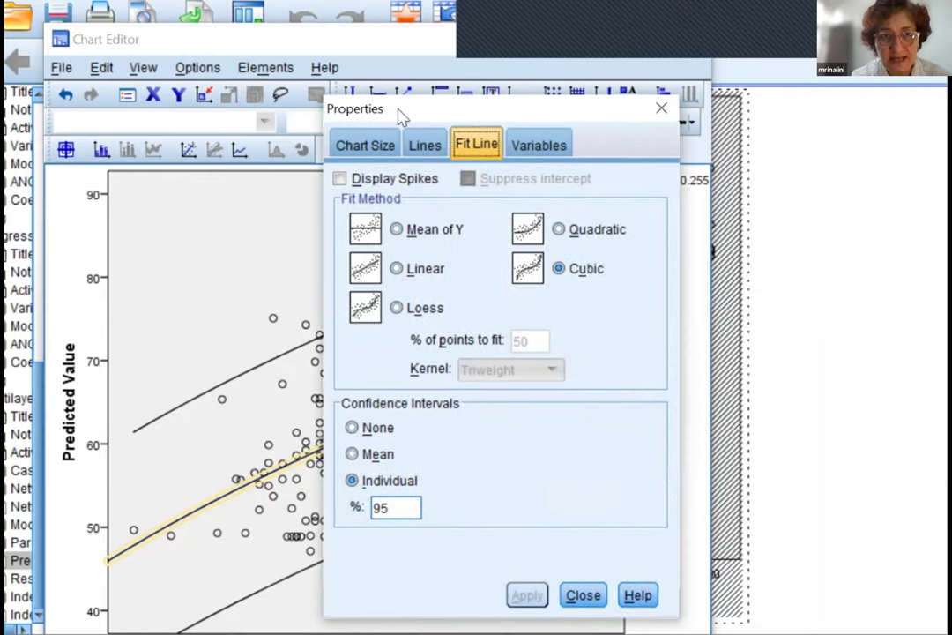
left_click(424, 144)
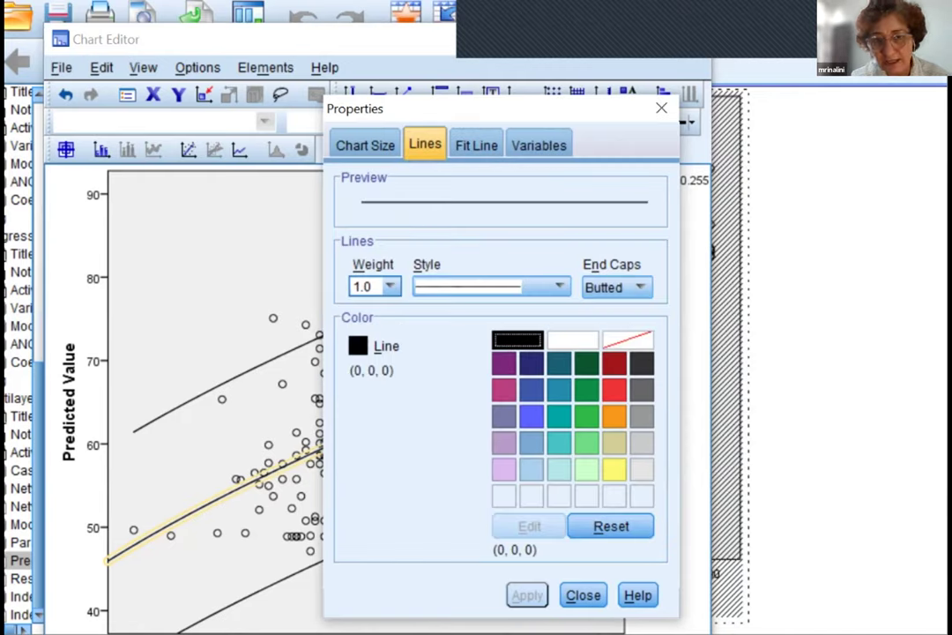
left_click(539, 145)
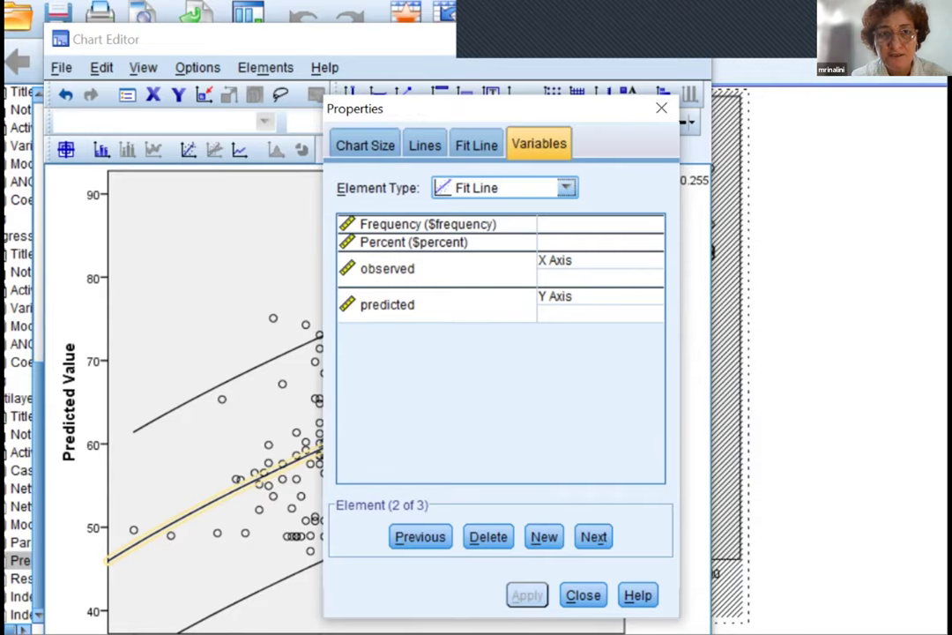
left_click(365, 144)
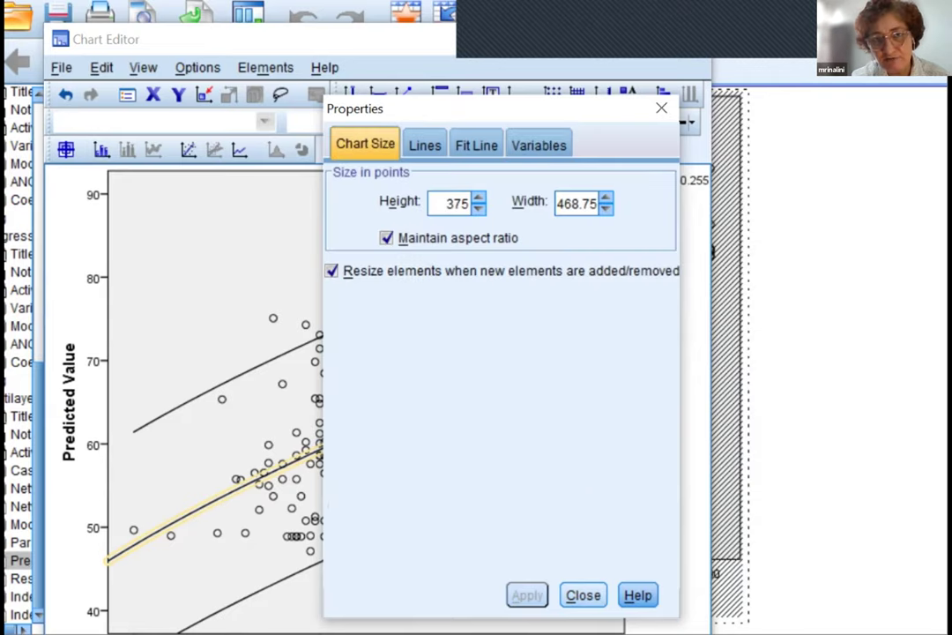
left_click(583, 595)
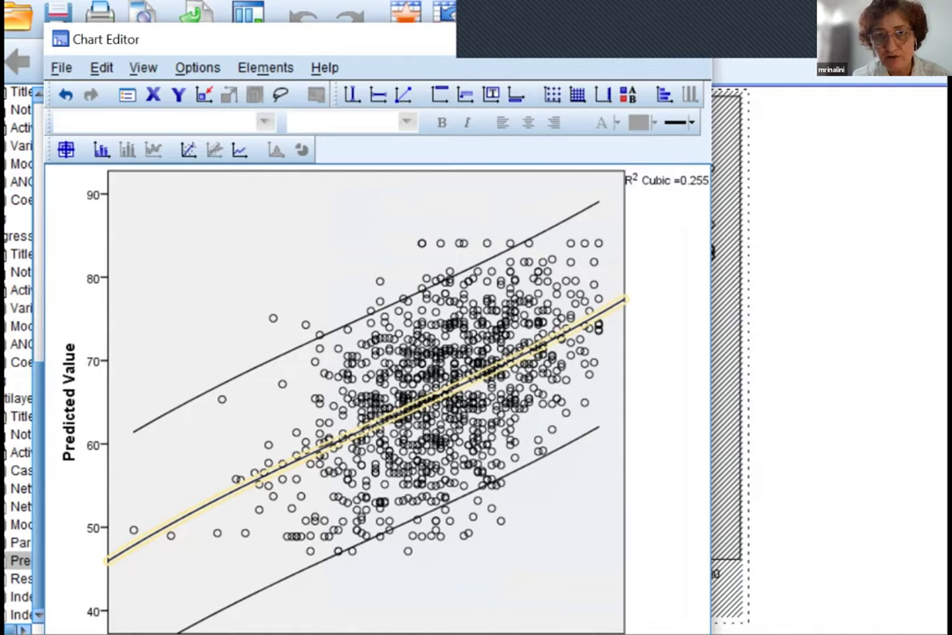
key("alt+F4")
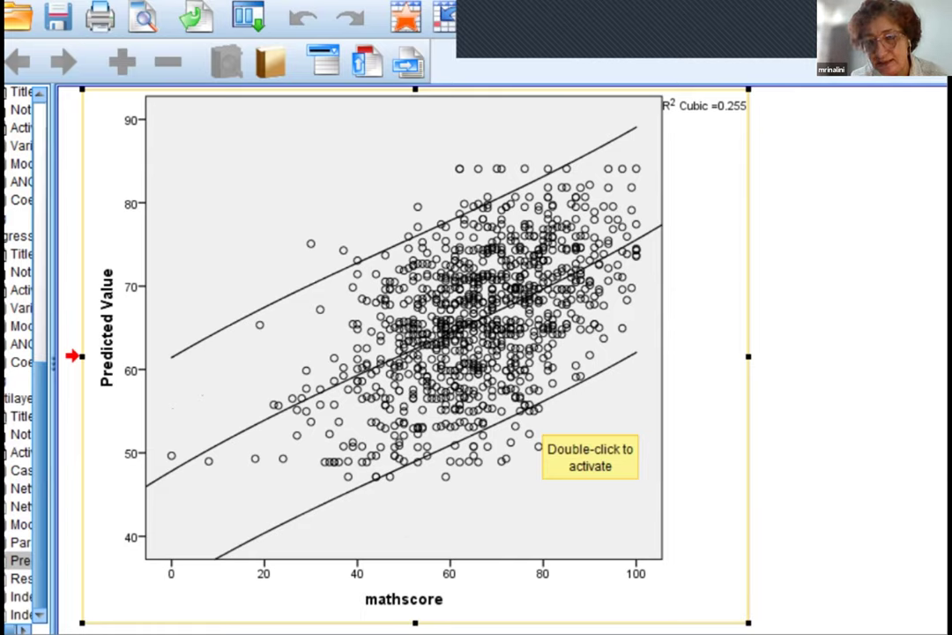
Examine the residual-by-predicted chart and the independent variable importance table and chart, and cancel copying the importance table as an image
key("Escape")
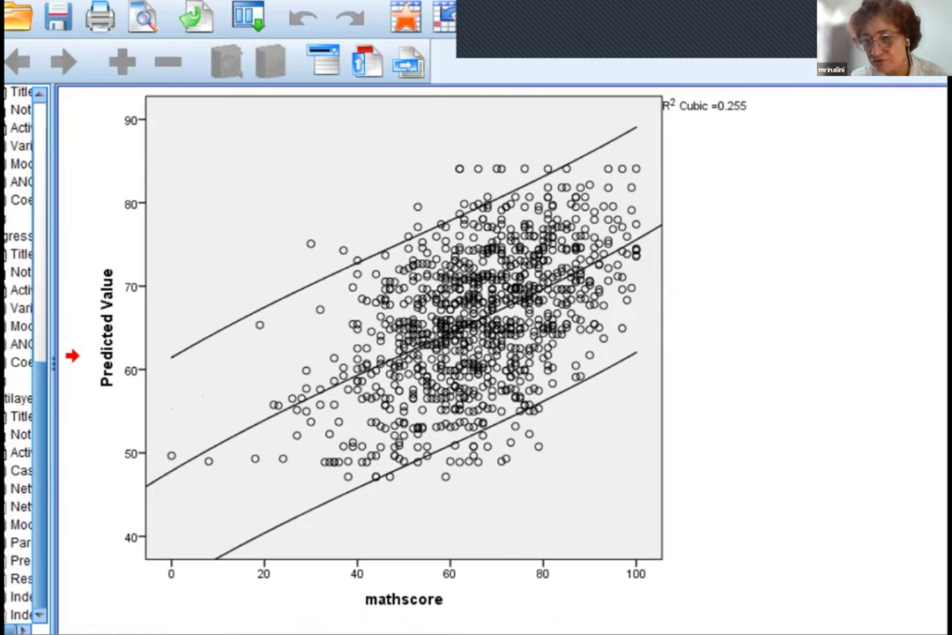
scroll(397, 353, "down", 6)
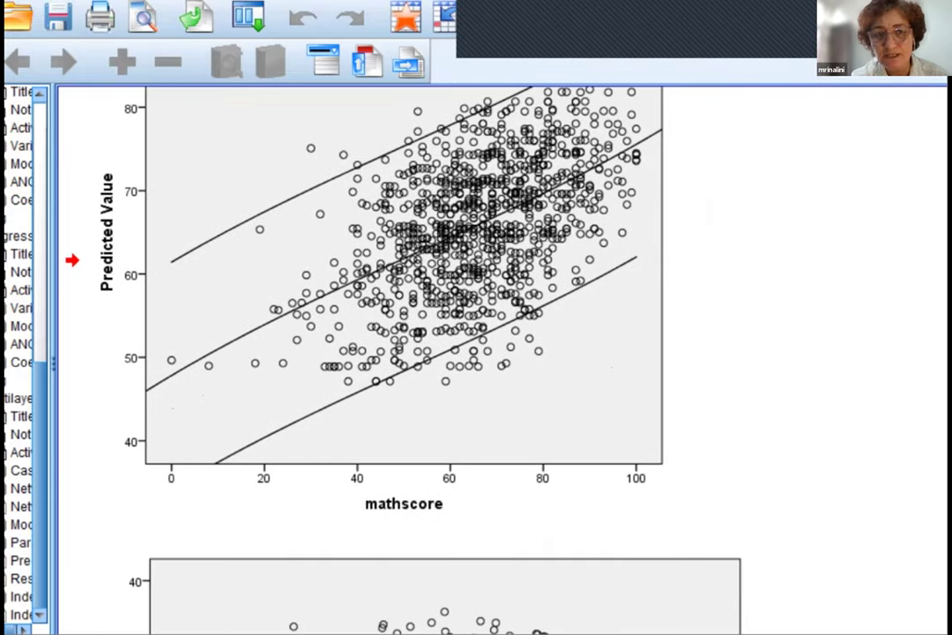
scroll(397, 352, "down", 3)
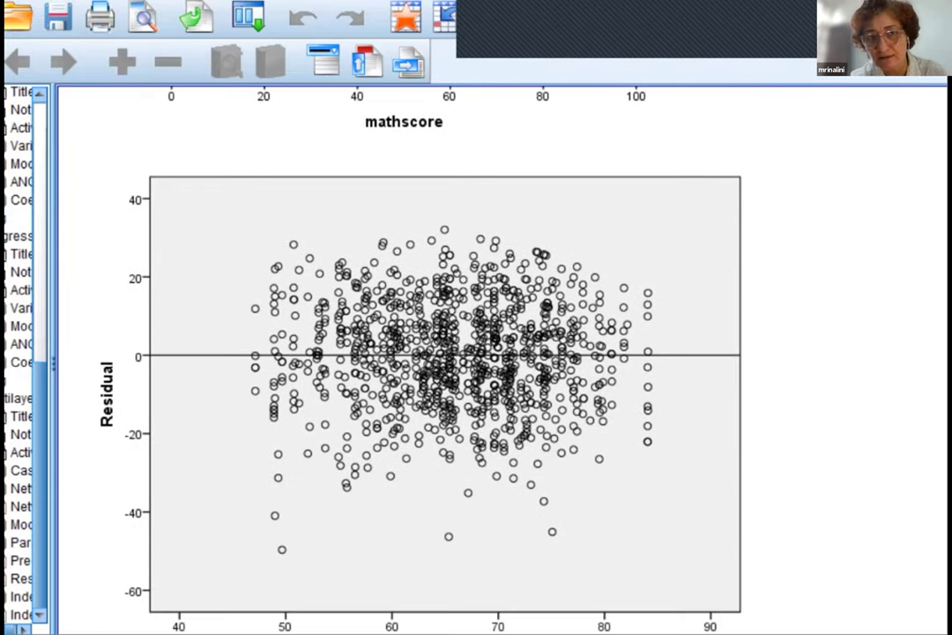
scroll(396, 353, "down", 2)
left_click(414, 345)
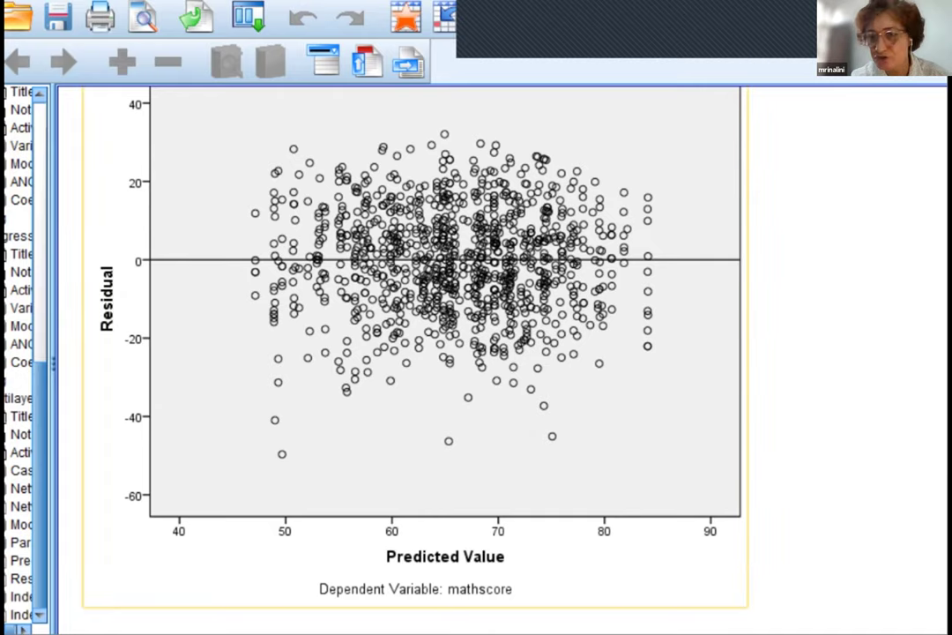
scroll(396, 353, "down", 7)
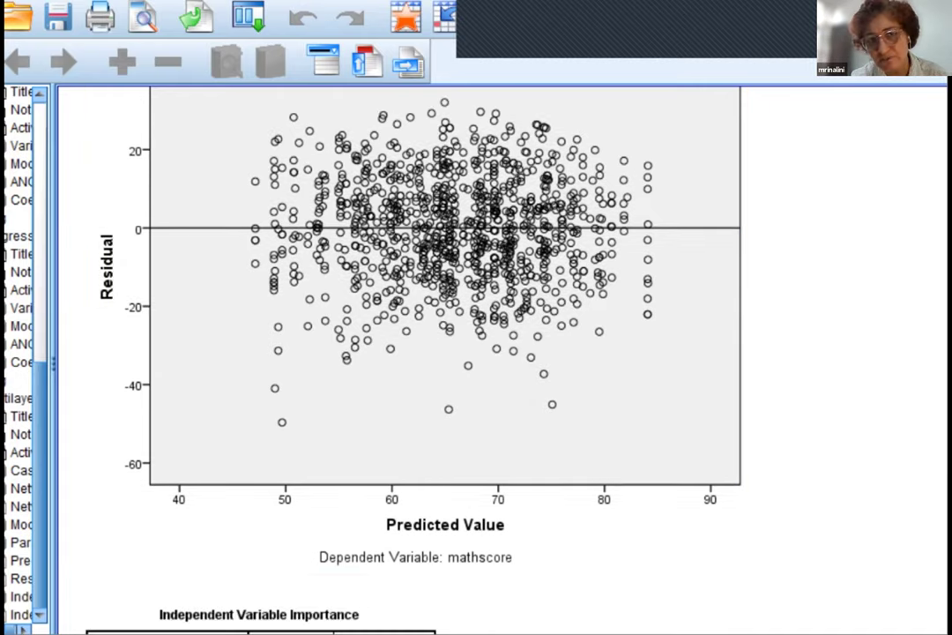
scroll(397, 353, "down", 3)
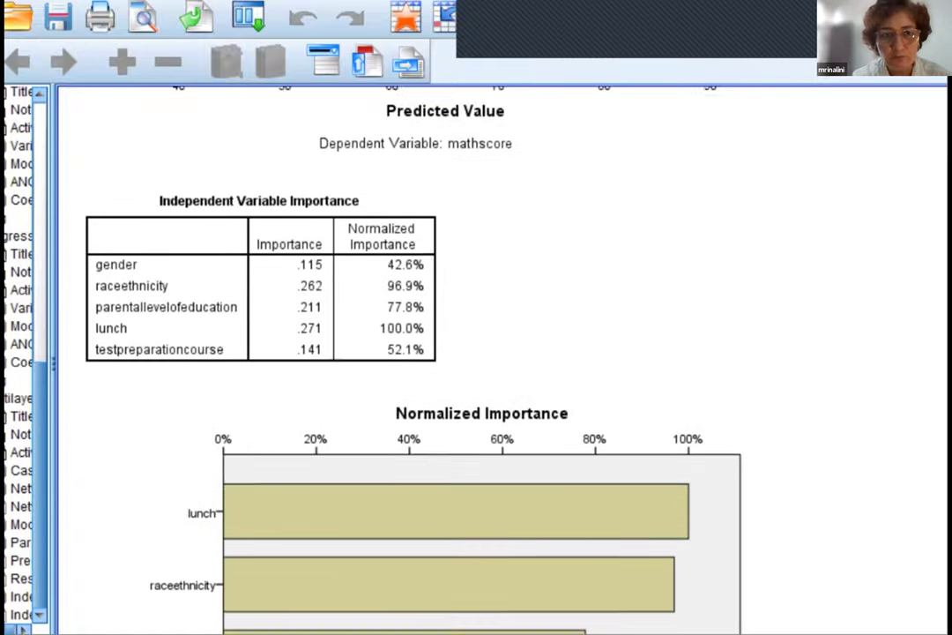
scroll(397, 352, "down", 1)
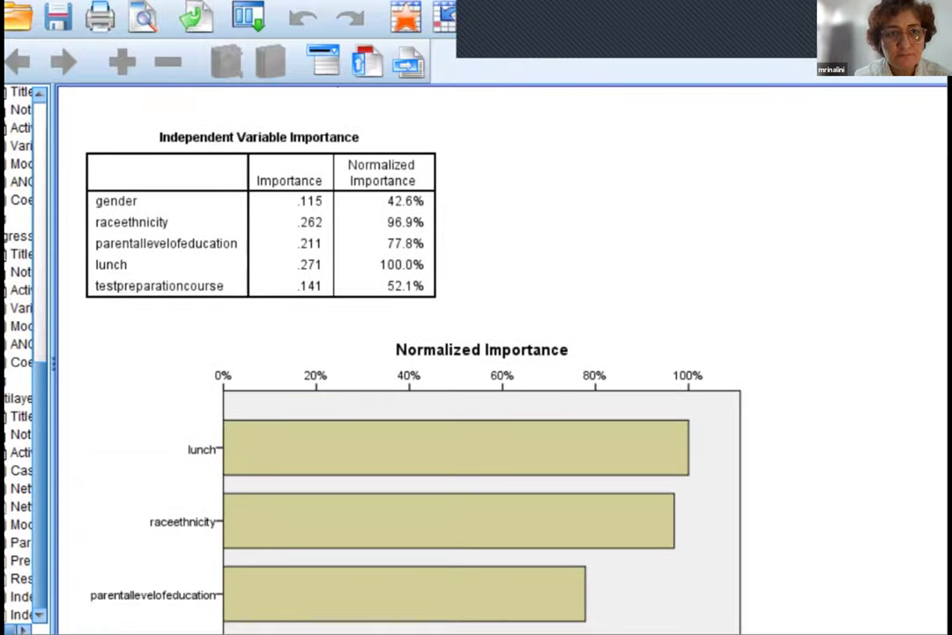
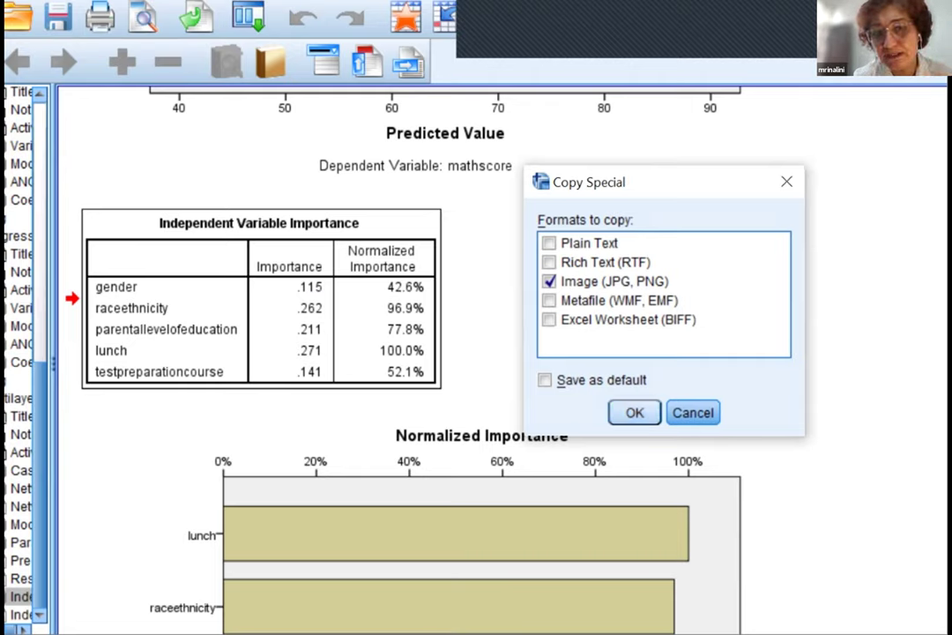
left_click(692, 411)
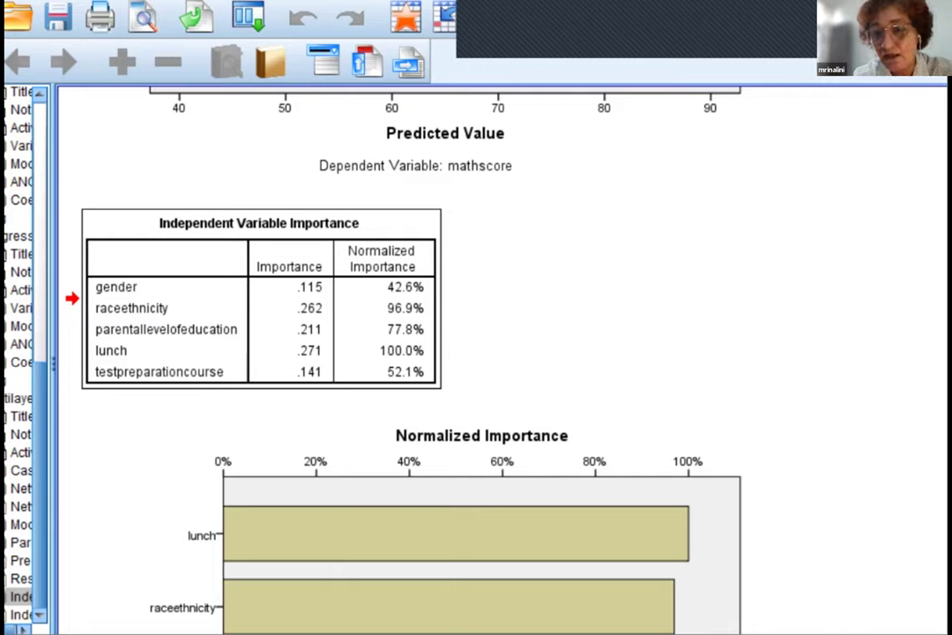
Return to the Data Editor, reopen the Multilayer Perceptron setup and add readingscore and writingscore to the dependent variables
mouse_move(873, 633)
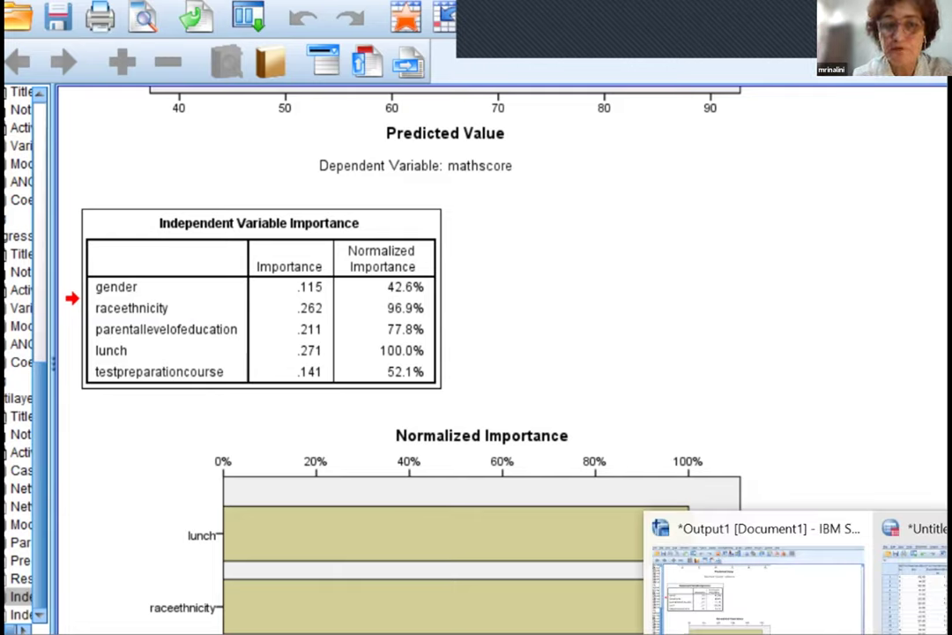
left_click(913, 582)
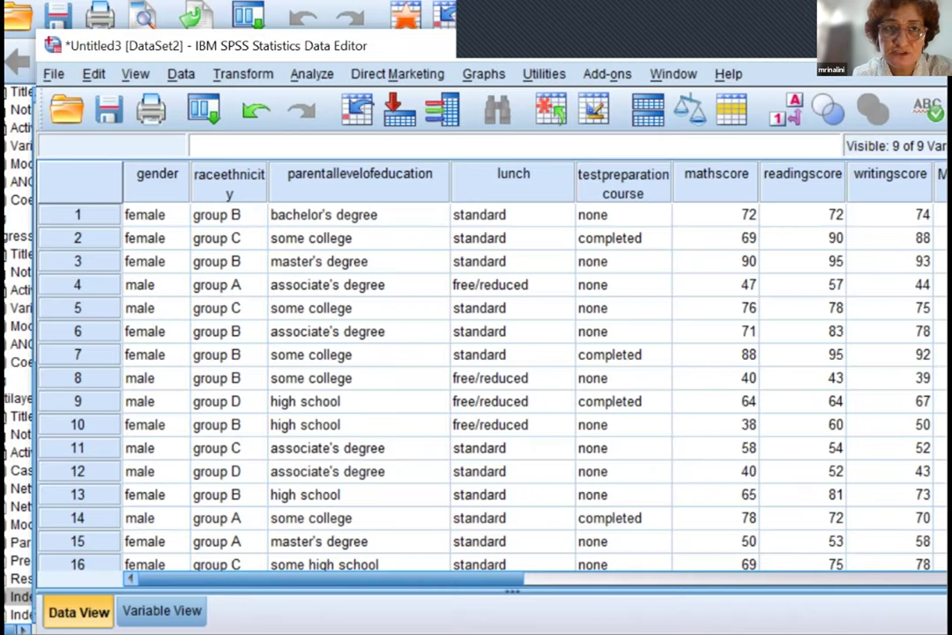
left_click(311, 74)
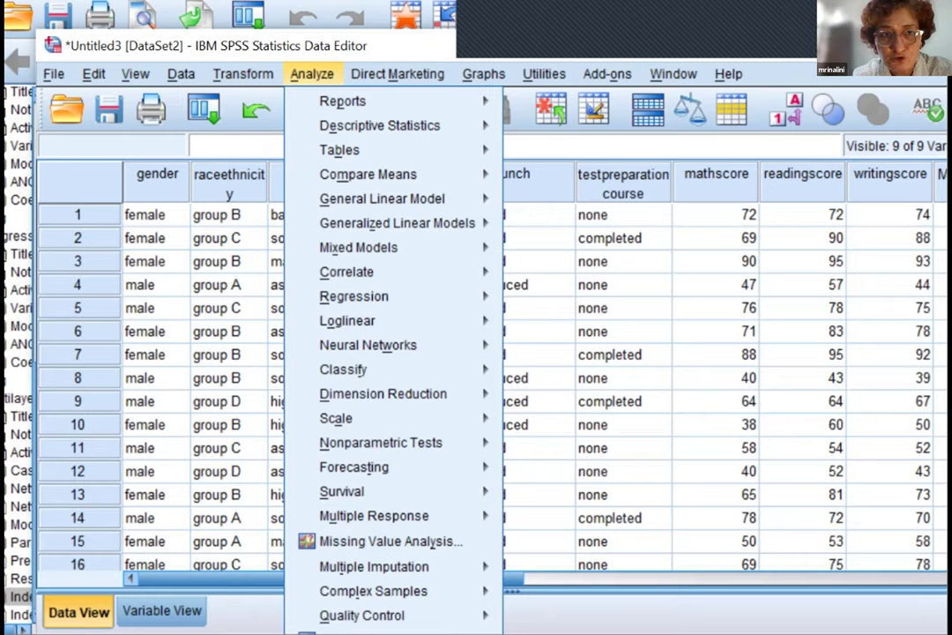
mouse_move(388, 345)
key("Return")
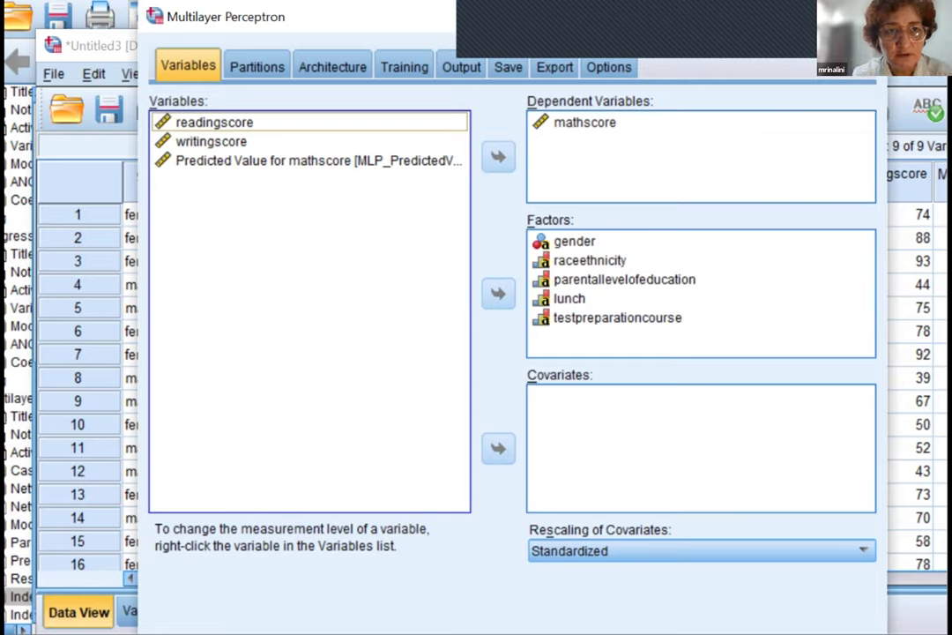
left_click(215, 122)
left_click(210, 141, "shift")
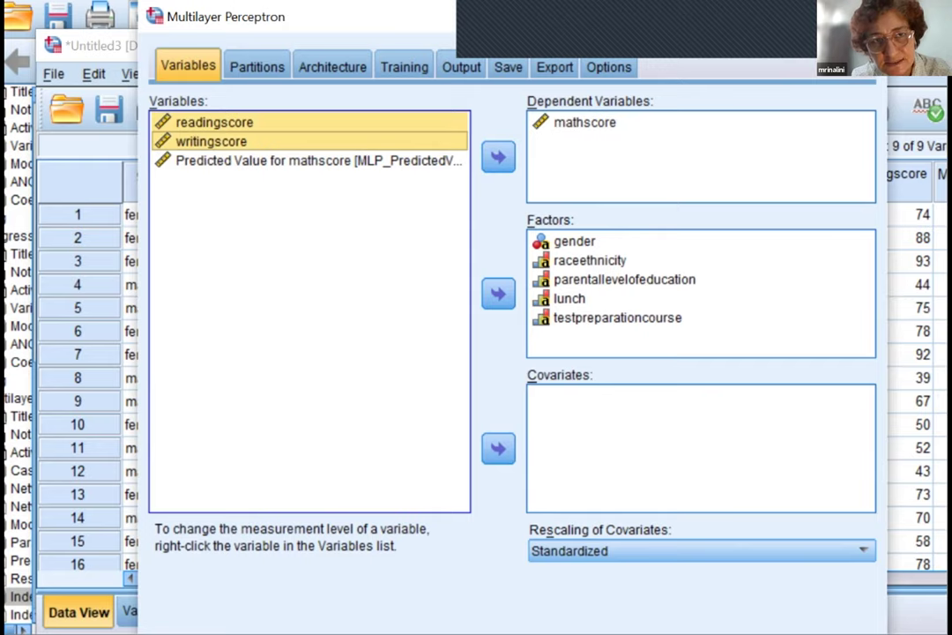
left_click(498, 156)
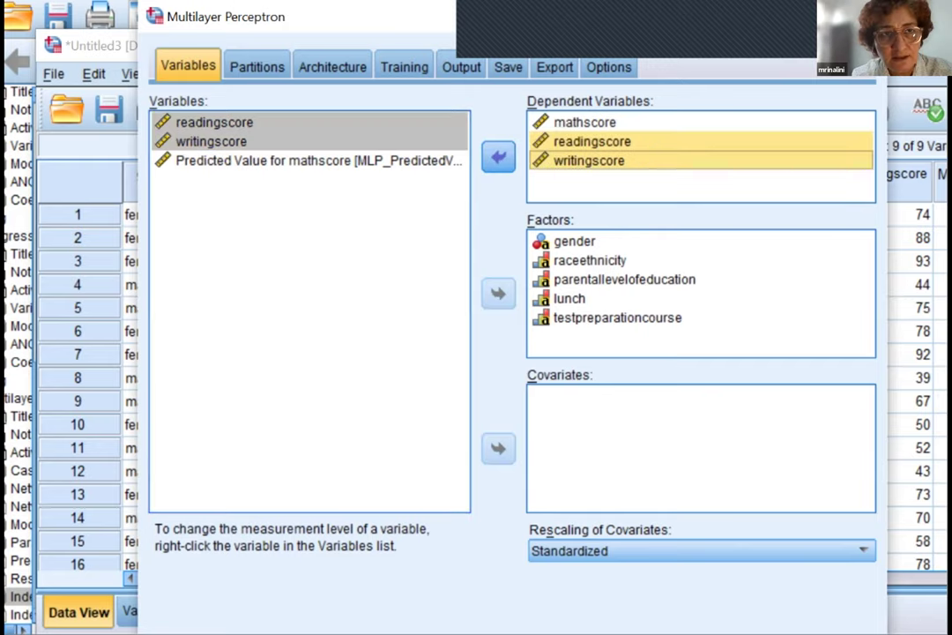
key("shift+Tab")
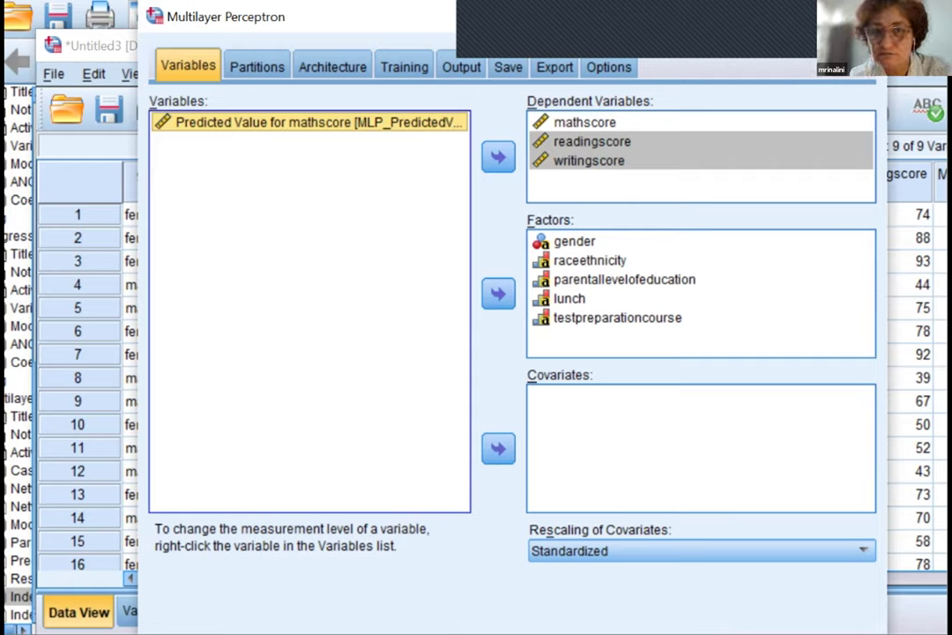
Set the rescaling of covariates to Adjusted Normalized
left_click(618, 318)
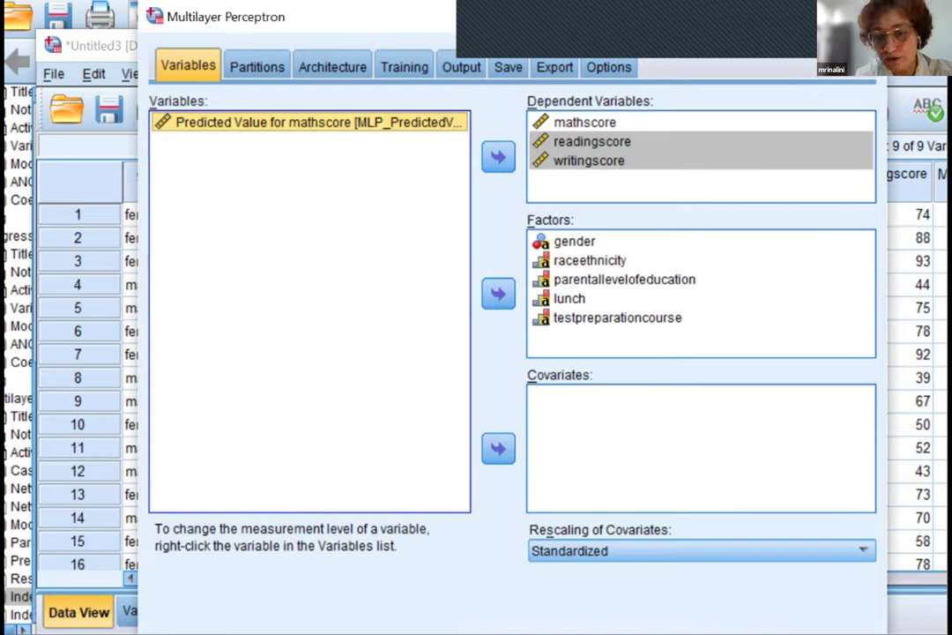
left_click(700, 550)
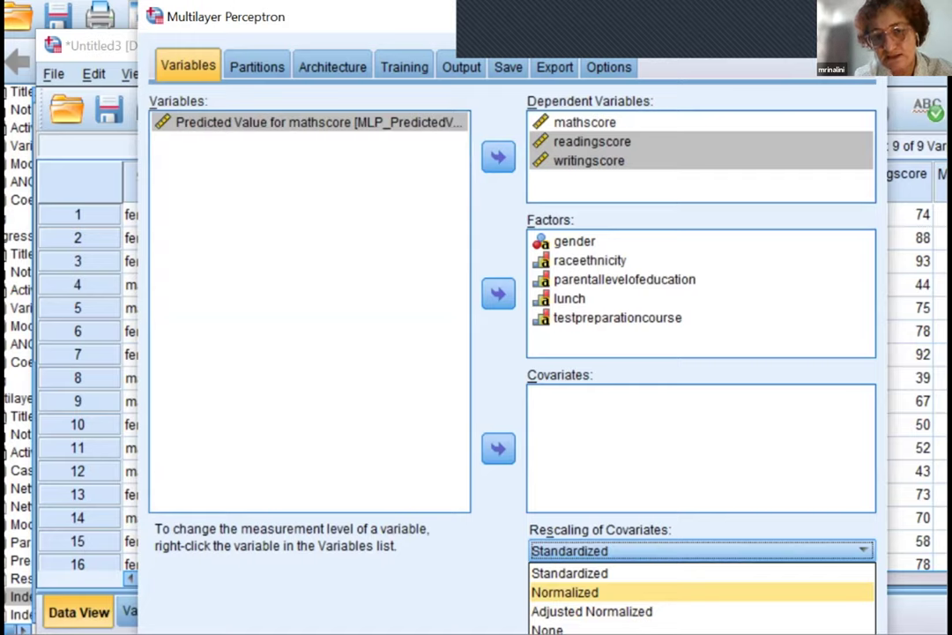
left_click(591, 611)
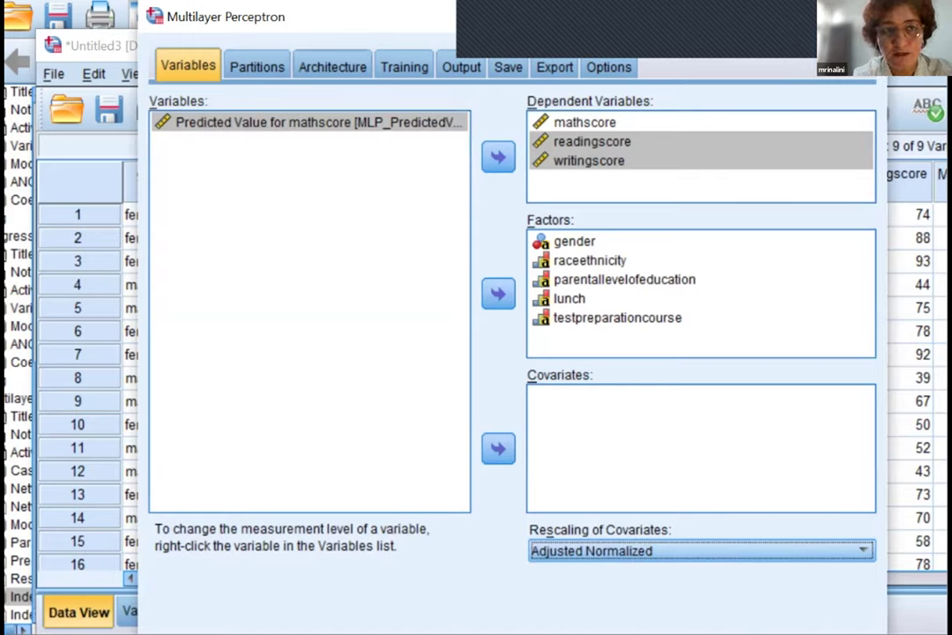
Check the partition and architecture settings, use Batch training with gradient descent, and run the multilayer perceptron
left_click(256, 66)
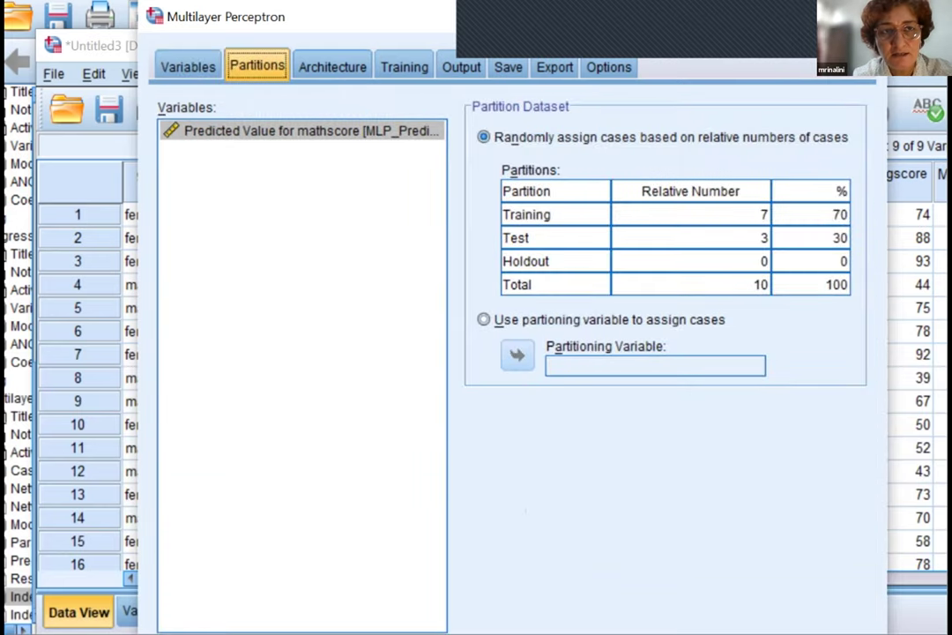
left_click(332, 66)
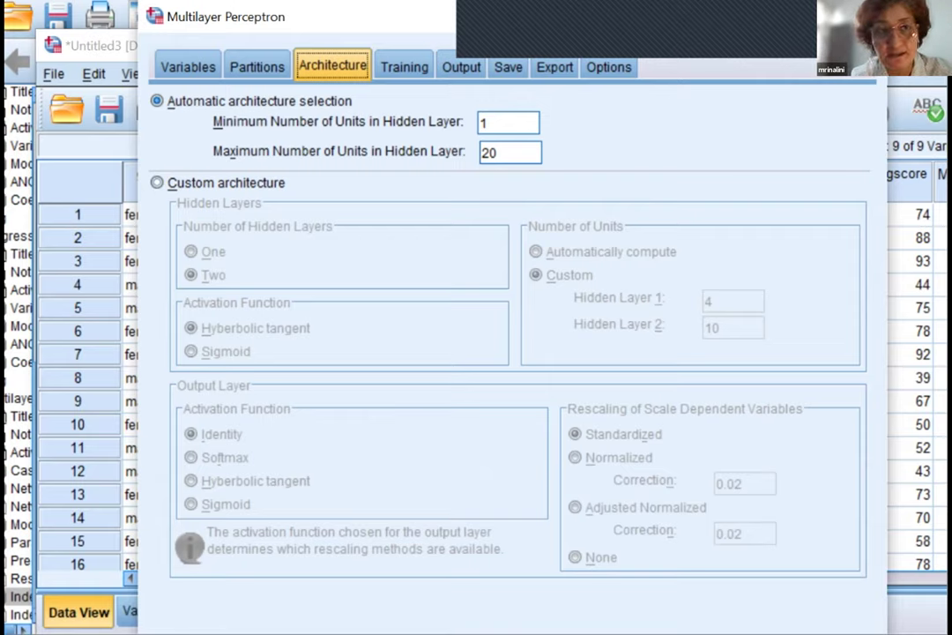
left_click(404, 66)
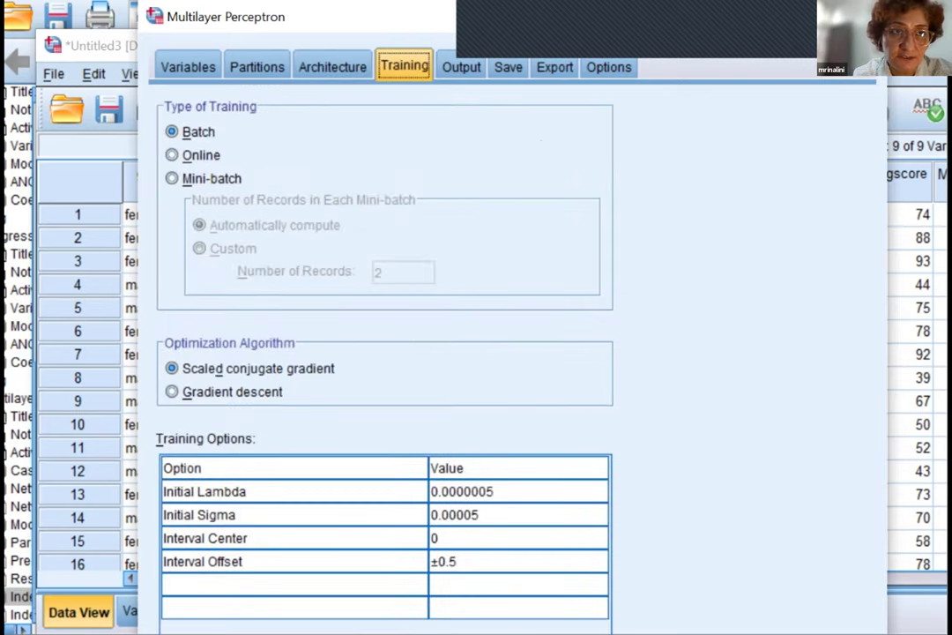
left_click(172, 154)
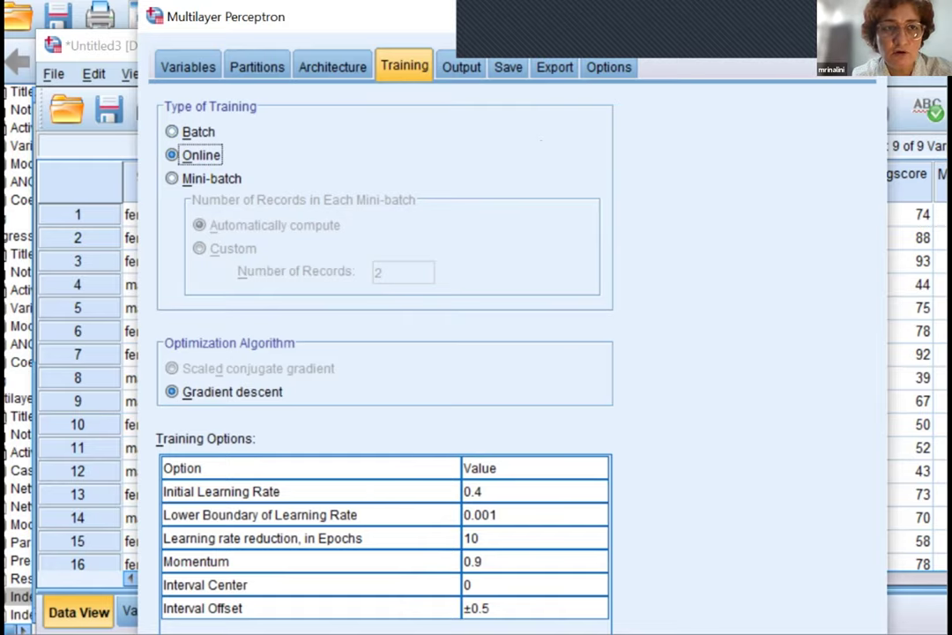
left_click(172, 132)
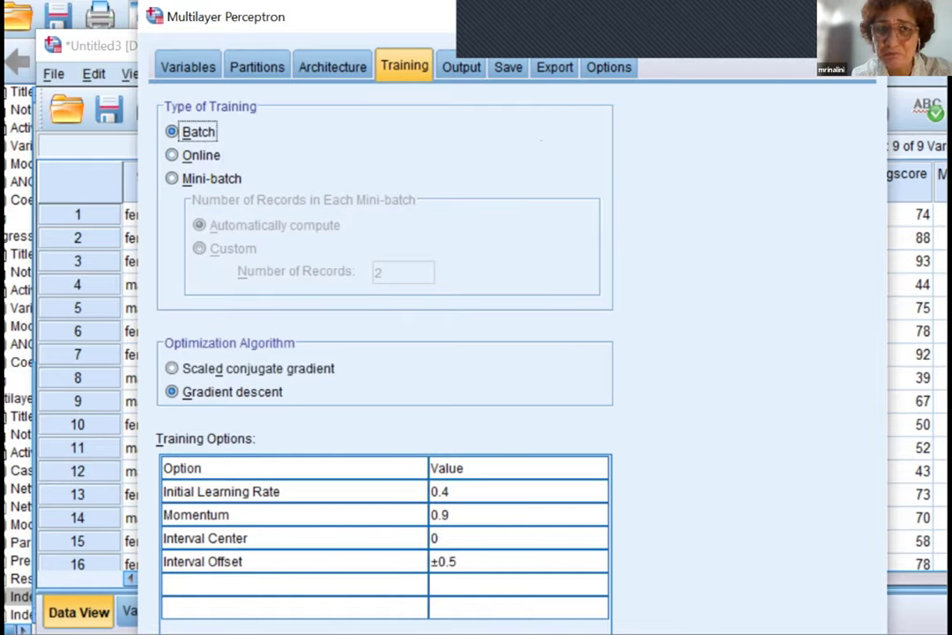
left_click(461, 67)
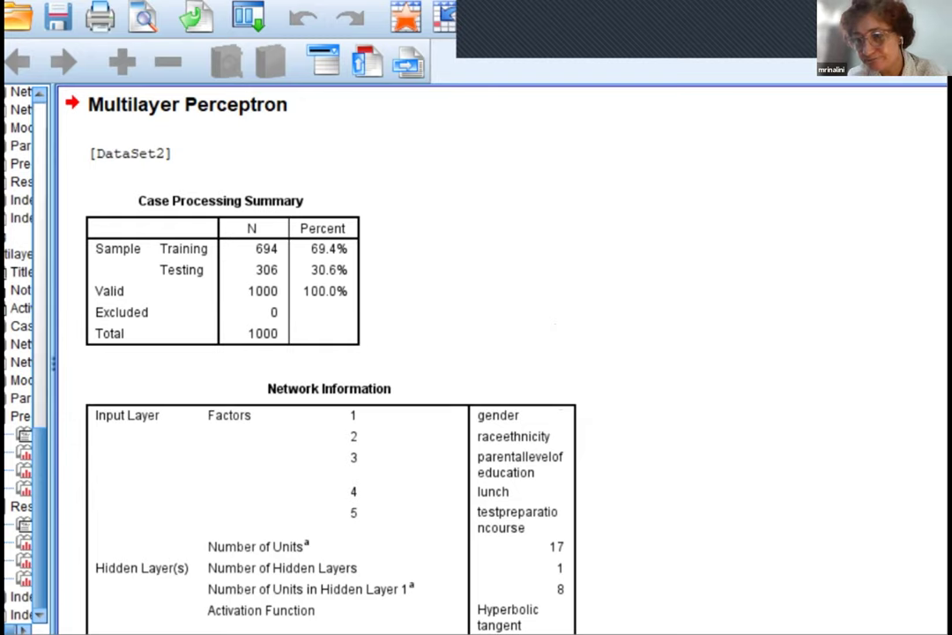
Examine the new network information table and the network diagram linking the factors to the three score outputs
scroll(397, 352, "down", 15)
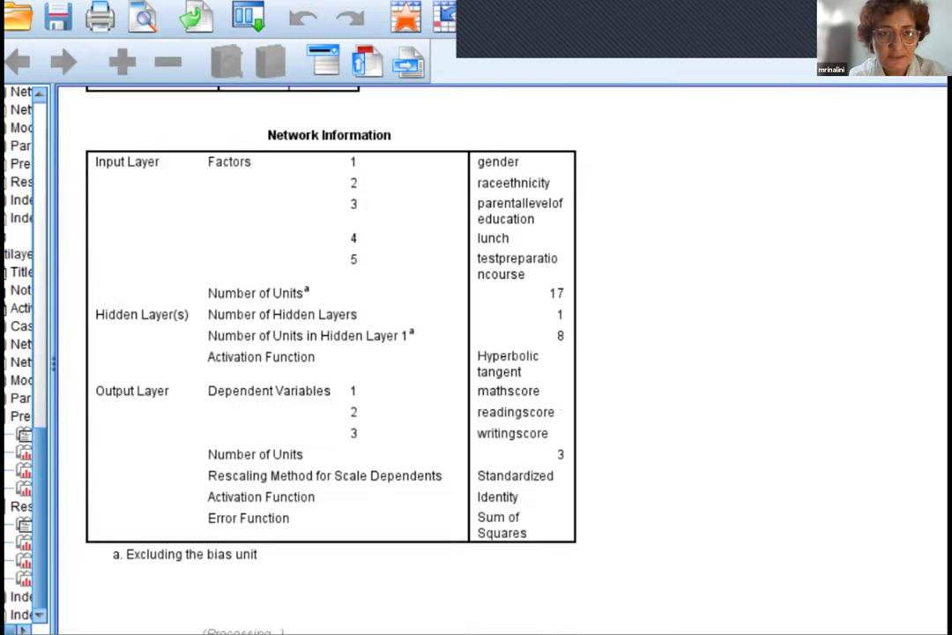
scroll(397, 352, "up", 3)
scroll(397, 353, "up", 5)
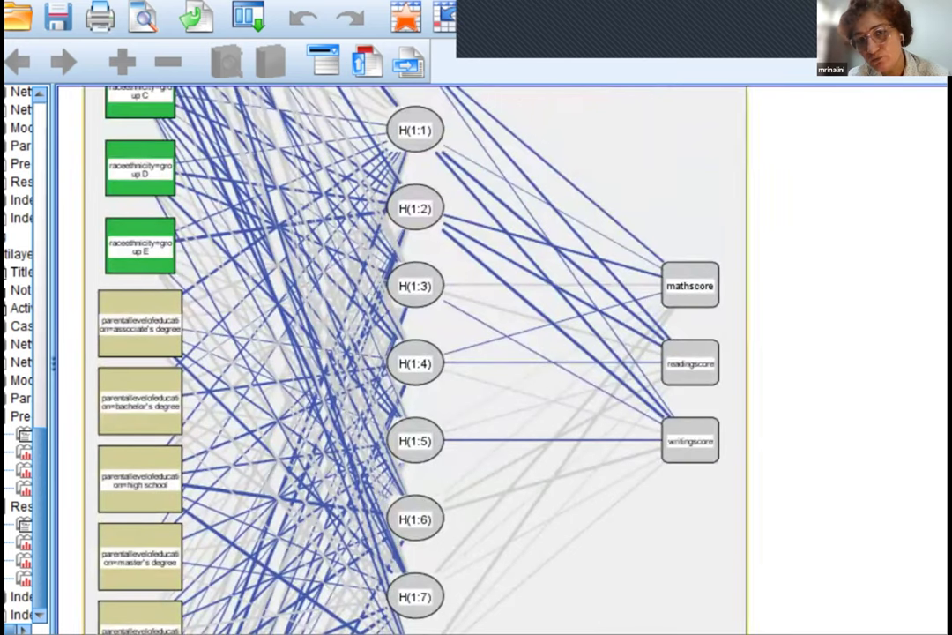
left_click(415, 360)
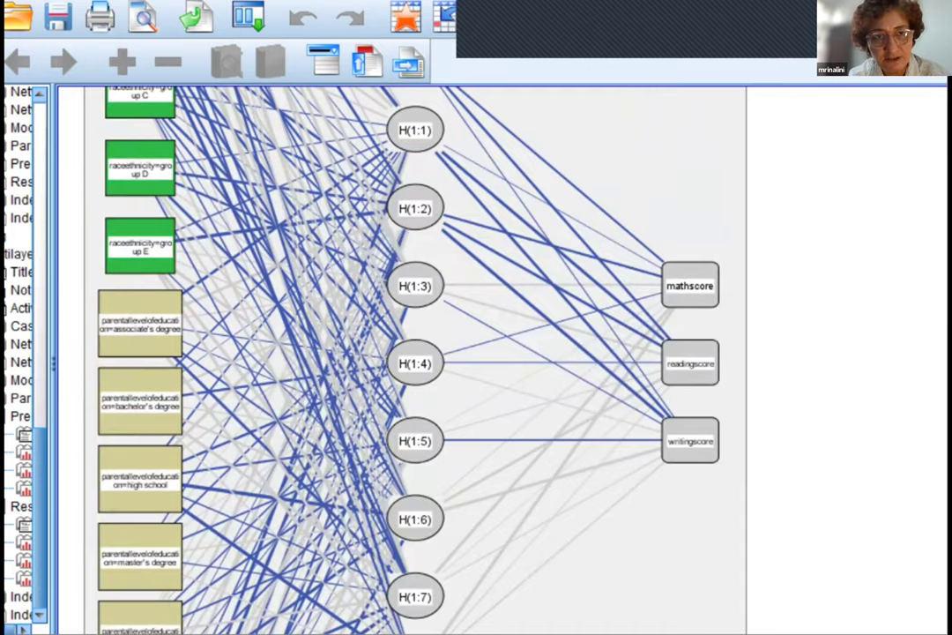
scroll(415, 352, "up", 5)
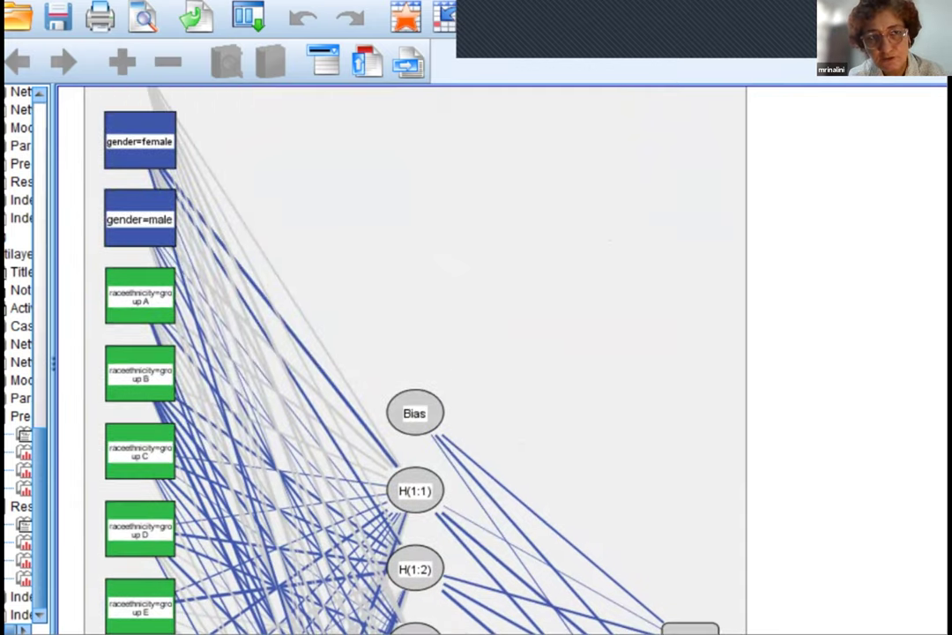
scroll(414, 352, "down", 6)
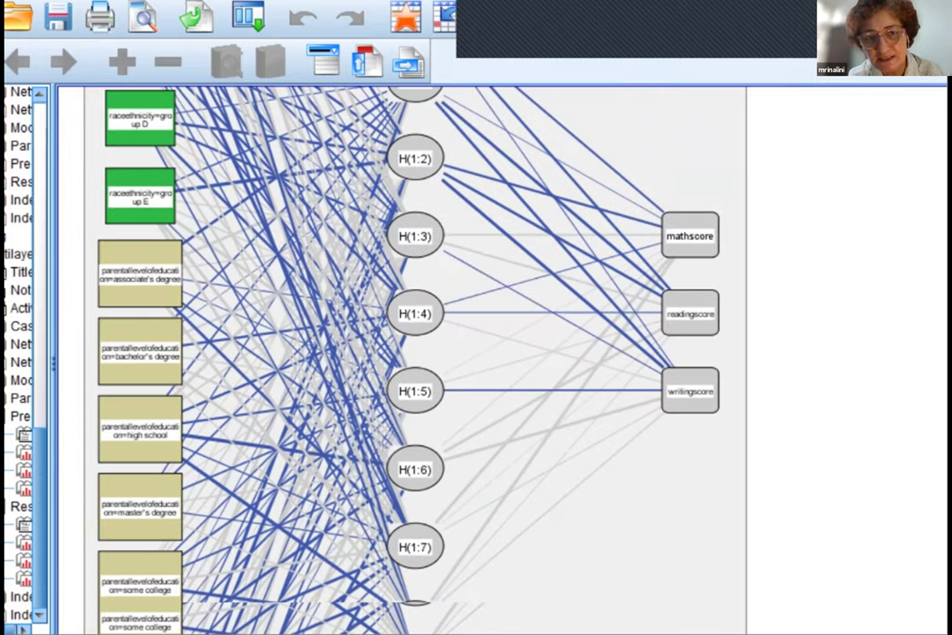
Examine the model summary's training and testing errors and the parameter estimates for the input layer
scroll(414, 353, "down", 10)
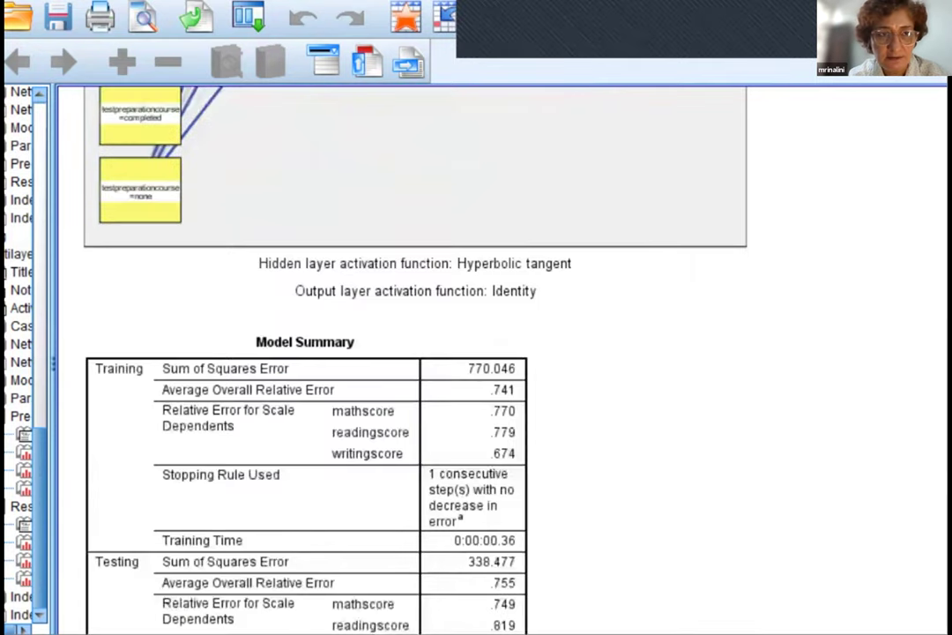
scroll(414, 353, "down", 3)
left_click(306, 283)
left_click(305, 282)
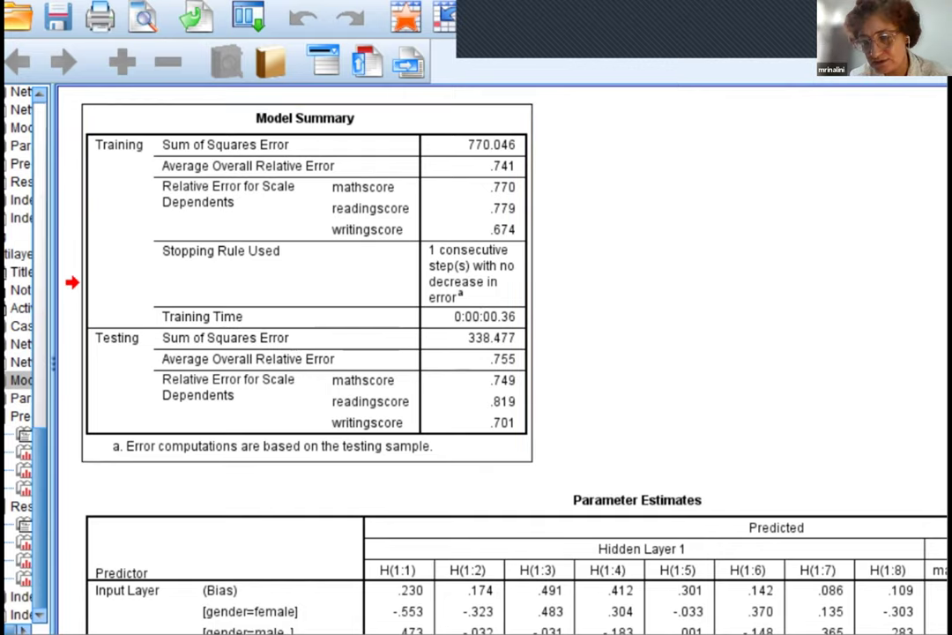
scroll(502, 353, "down", 1)
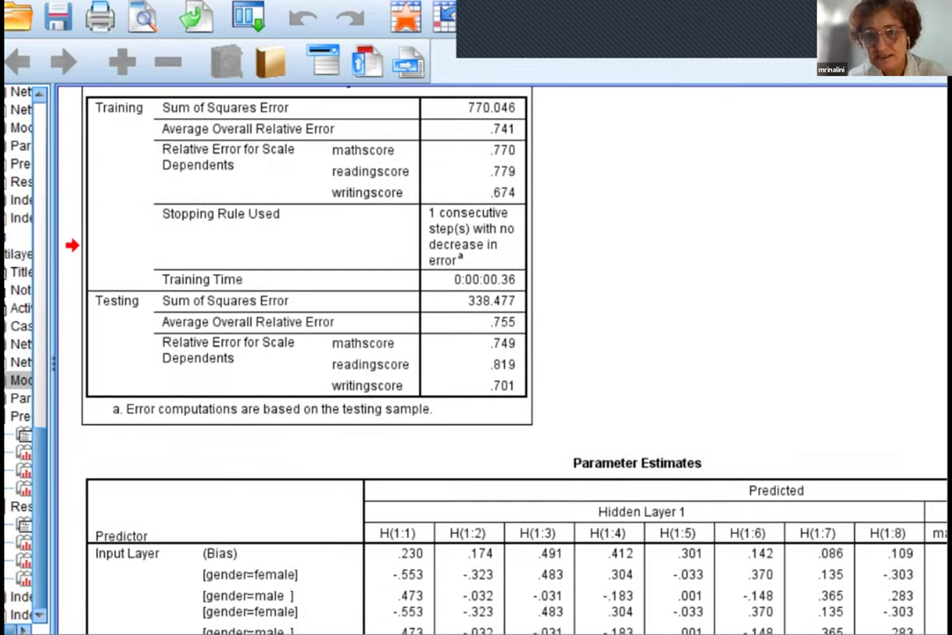
scroll(502, 353, "down", 8)
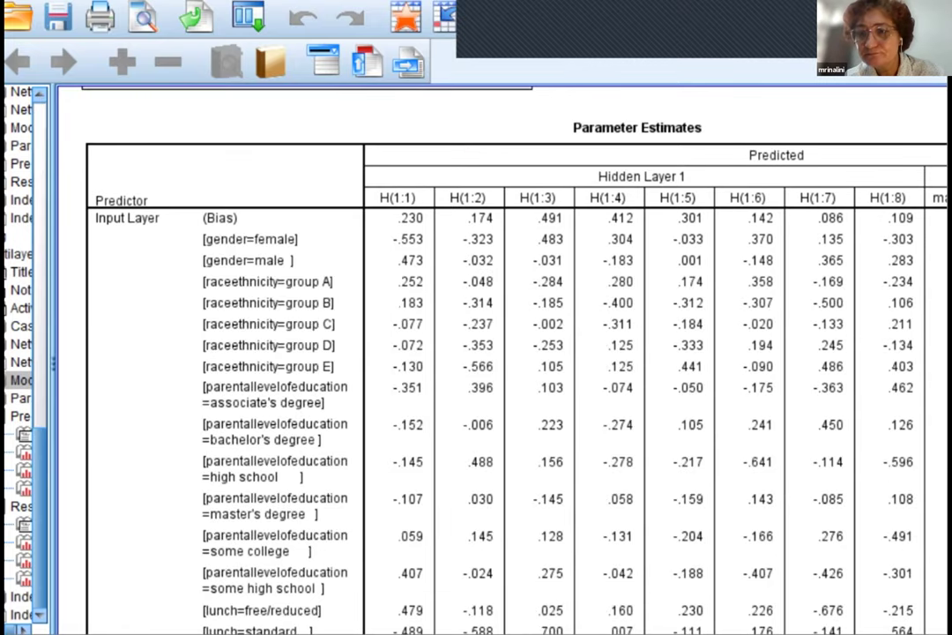
scroll(502, 352, "down", 2)
scroll(502, 352, "down", 1)
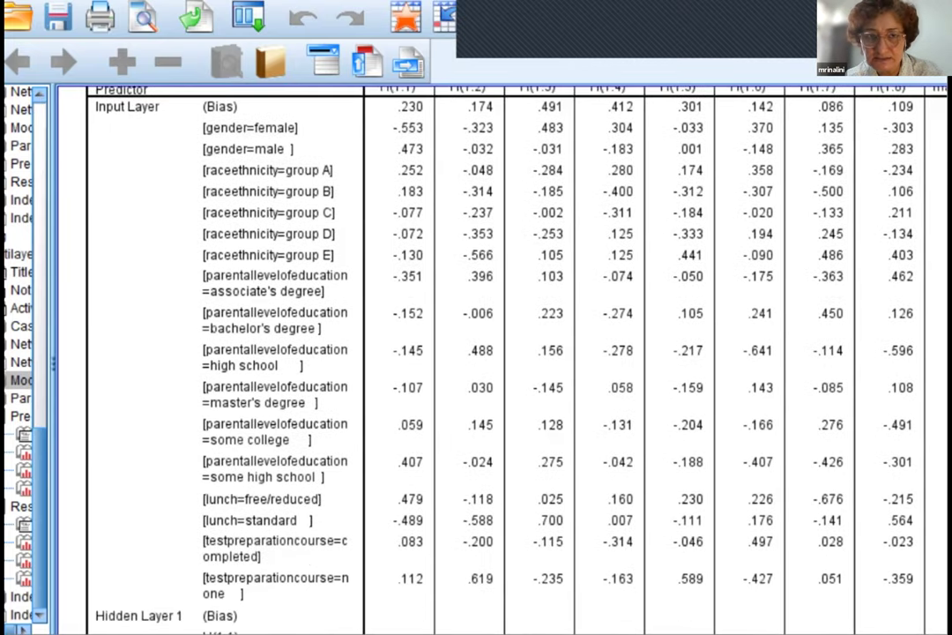
Examine the rest of the parameter estimates, the predicted-by-observed and residual charts, and the independent variable importance for the three scores
scroll(503, 352, "down", 20)
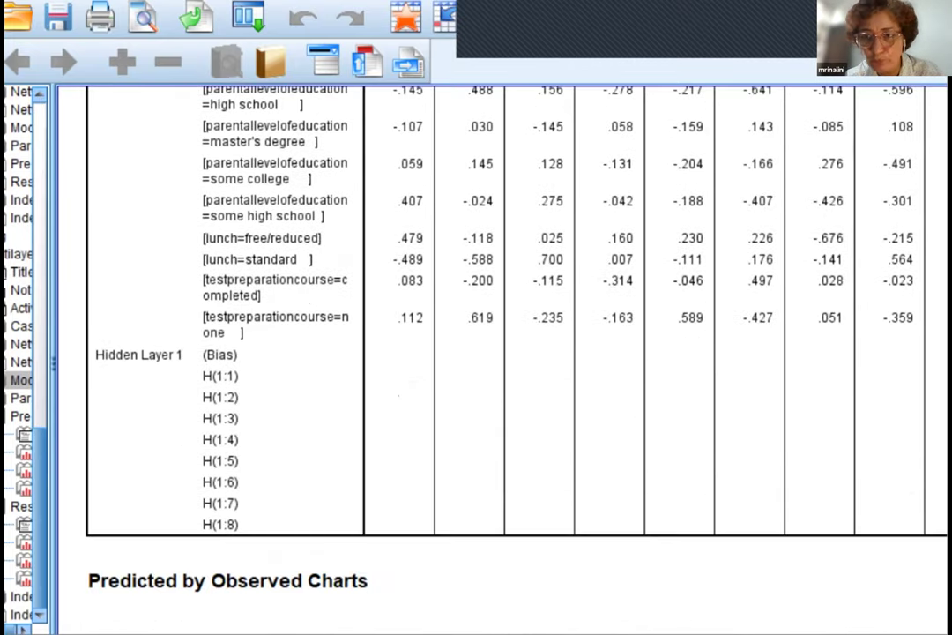
scroll(502, 353, "down", 20)
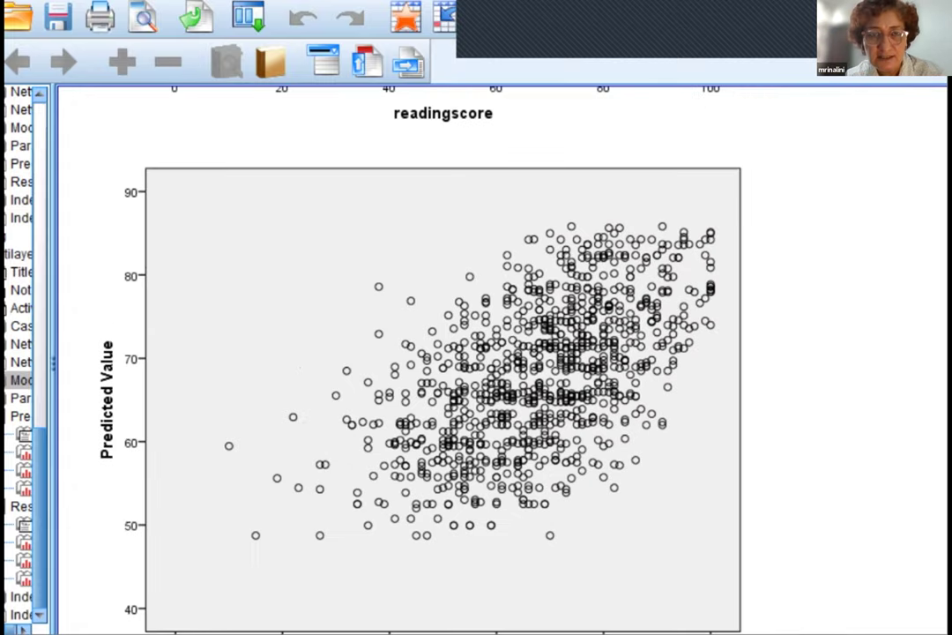
scroll(397, 353, "up", 12)
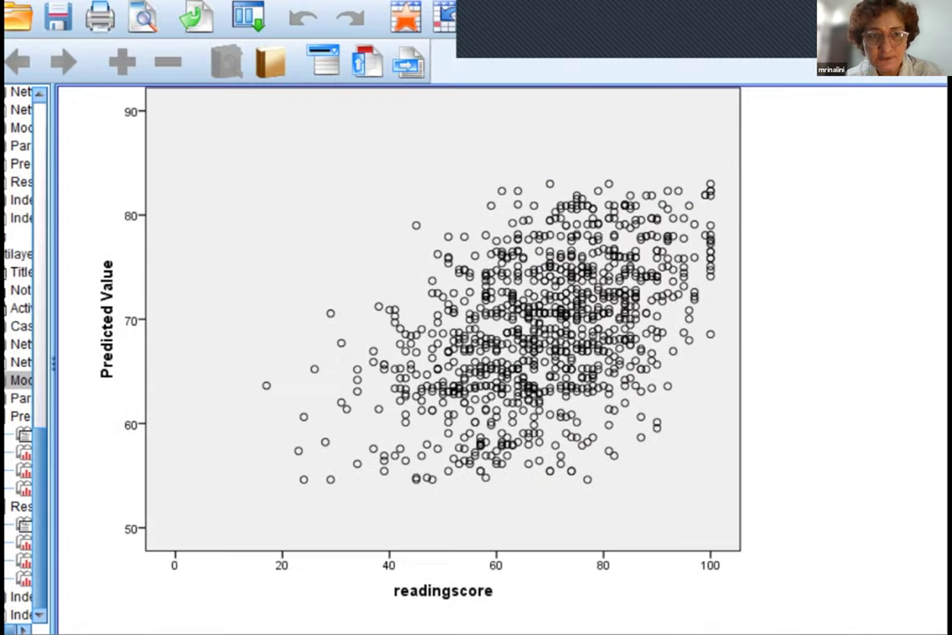
scroll(440, 353, "up", 3)
scroll(441, 353, "down", 7)
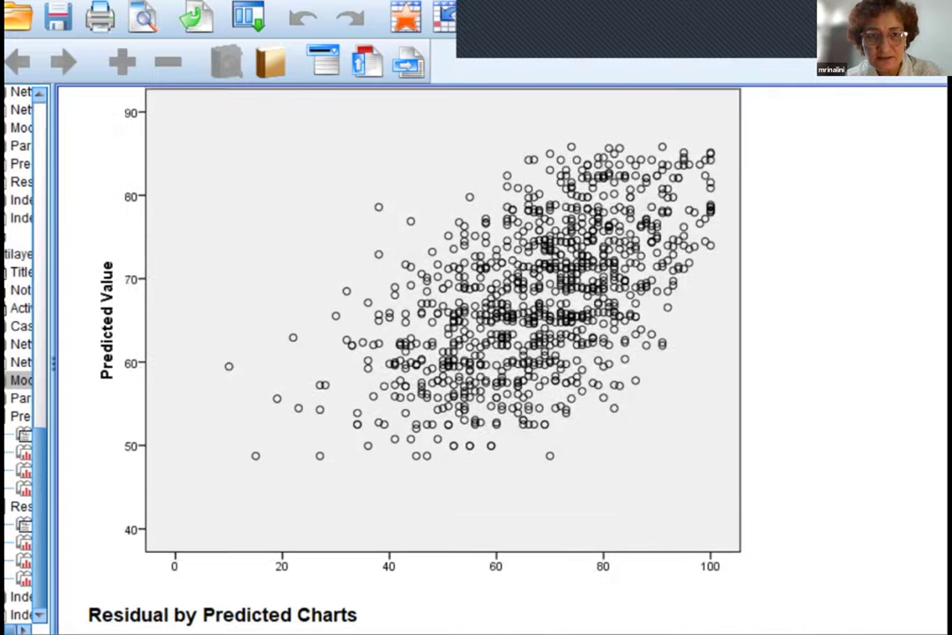
scroll(441, 352, "down", 8)
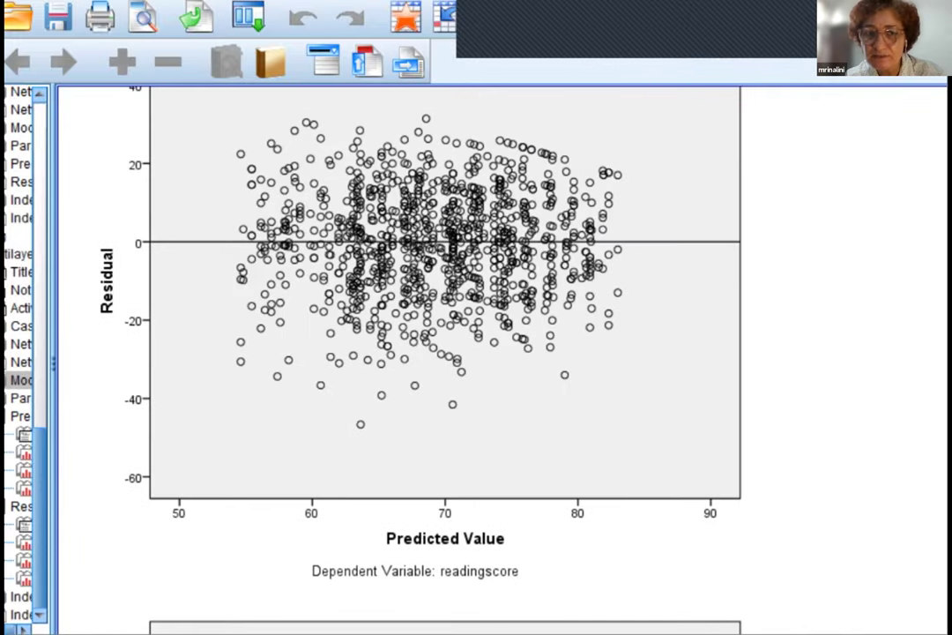
scroll(440, 353, "down", 10)
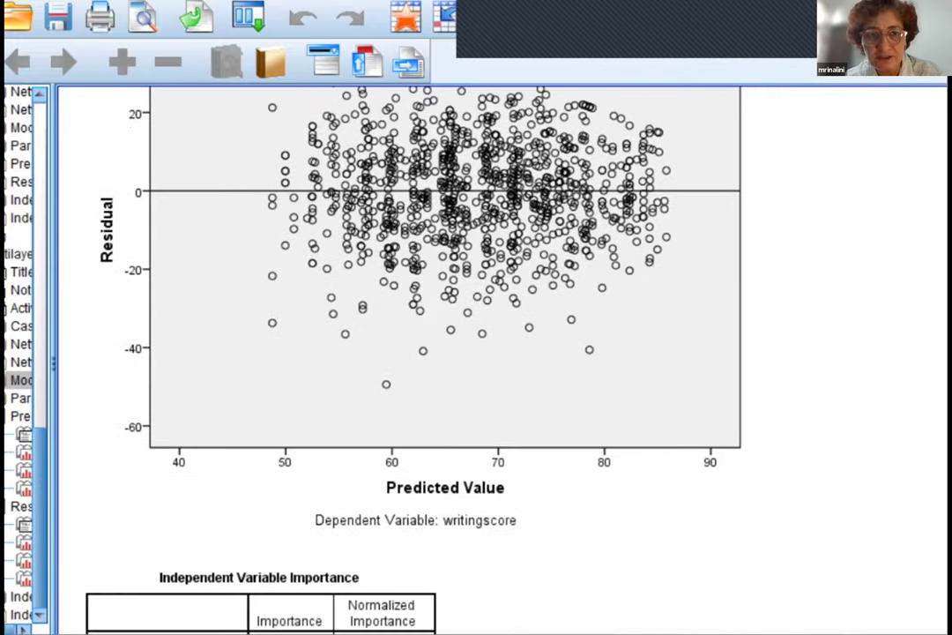
scroll(441, 352, "down", 5)
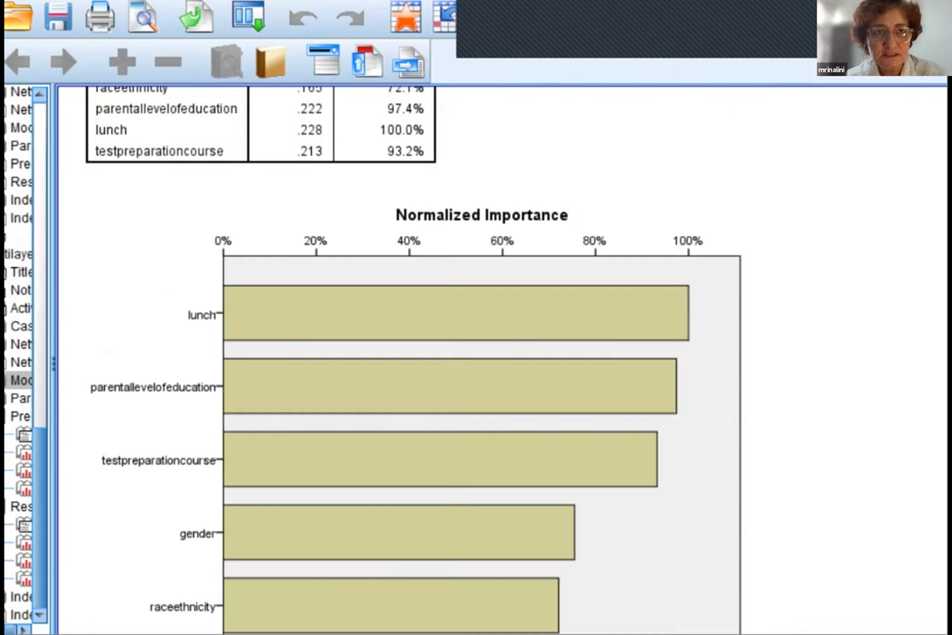
scroll(440, 353, "up", 2)
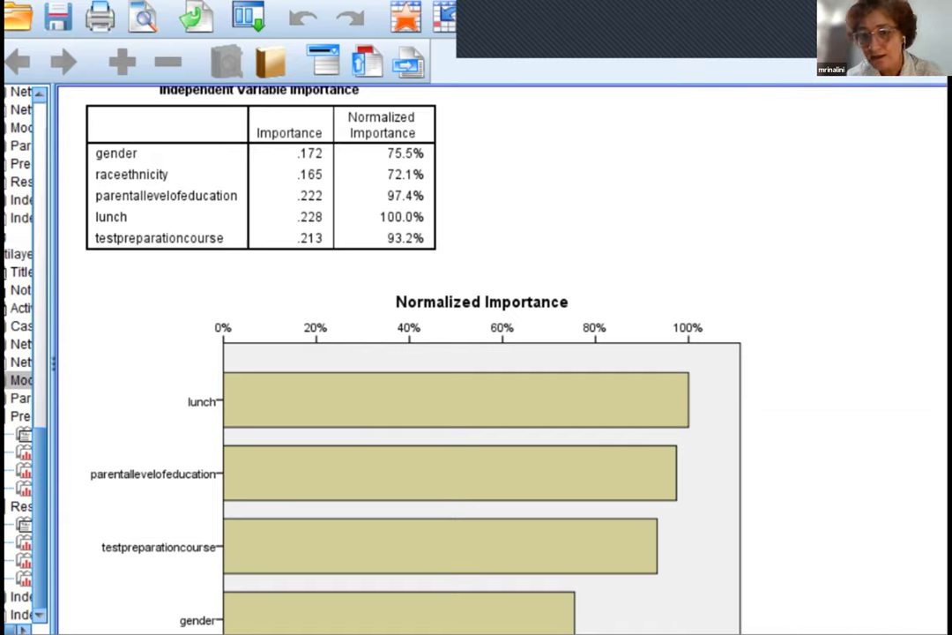
Return to the SPSS Data Editor with the student data and reopen the Multilayer Perceptron setup
key("alt+Tab")
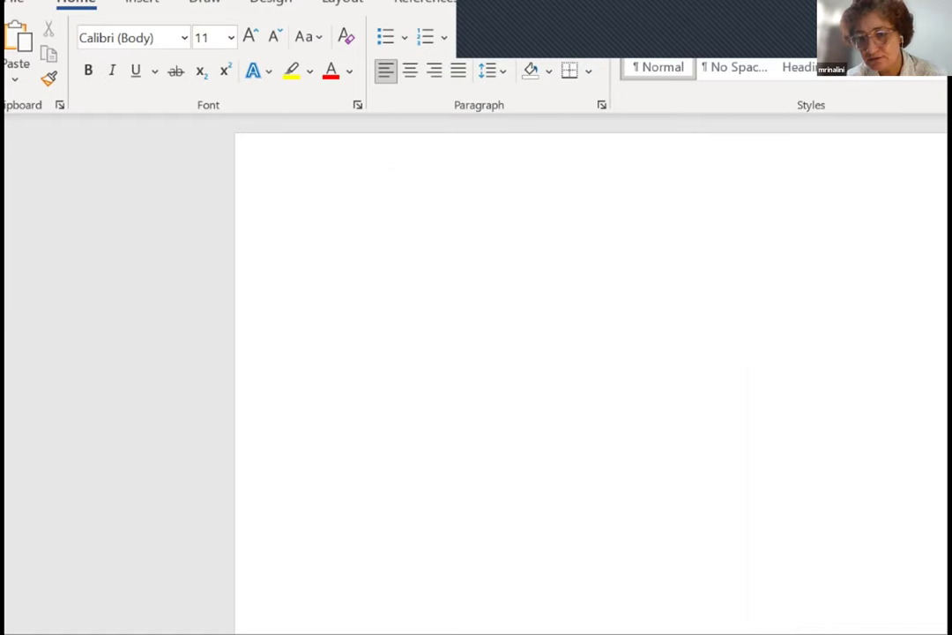
mouse_move(880, 631)
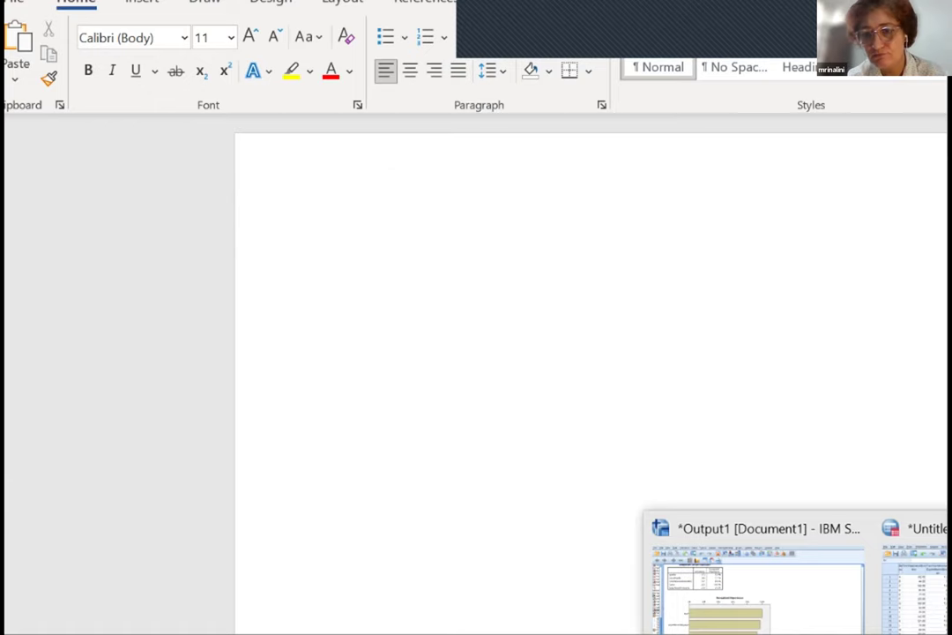
left_click(917, 577)
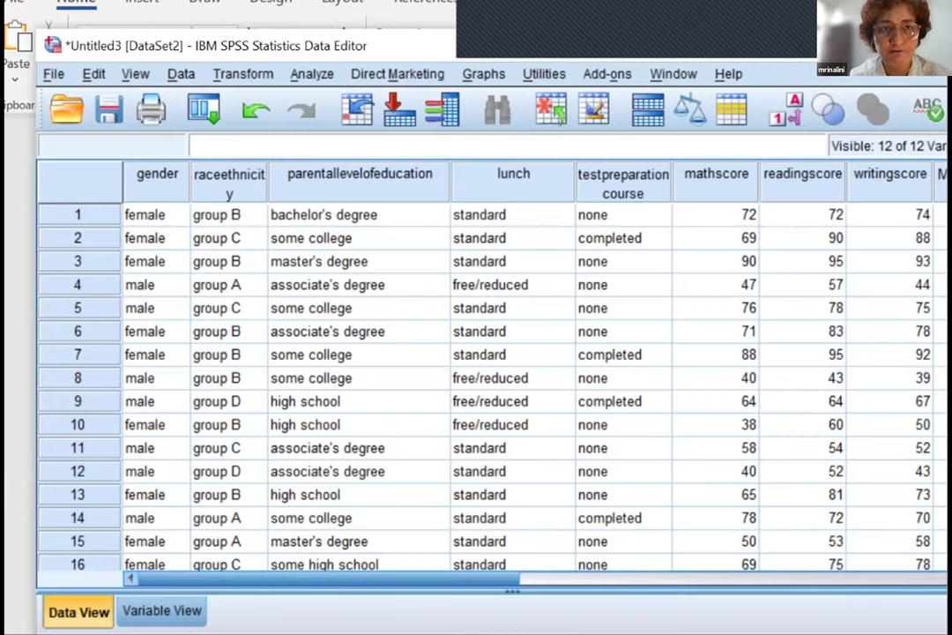
left_click(311, 74)
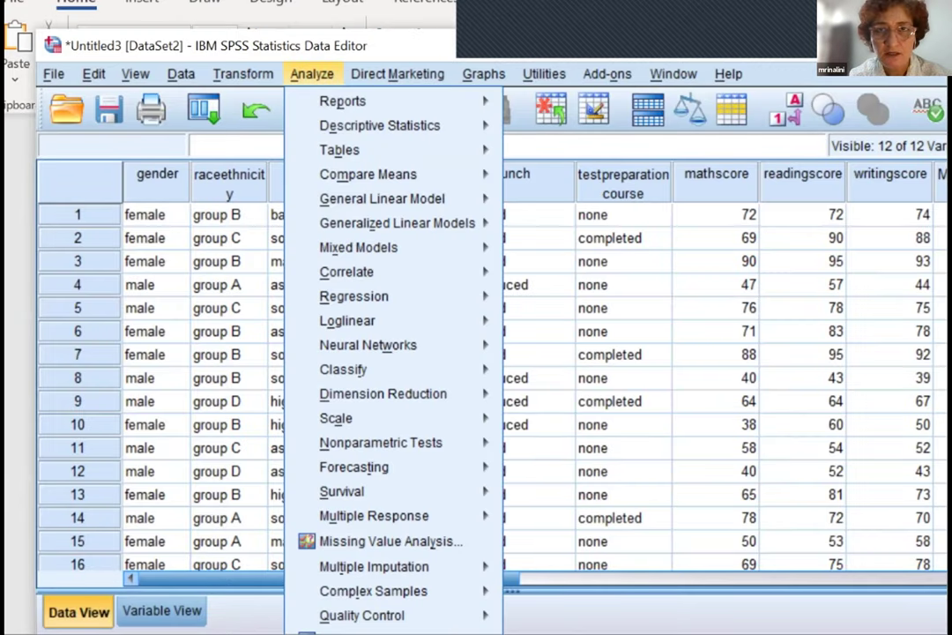
key("Right")
key("Right")
key("Right")
key("Right")
key("Left")
key("Left")
key("Left")
key("Left")
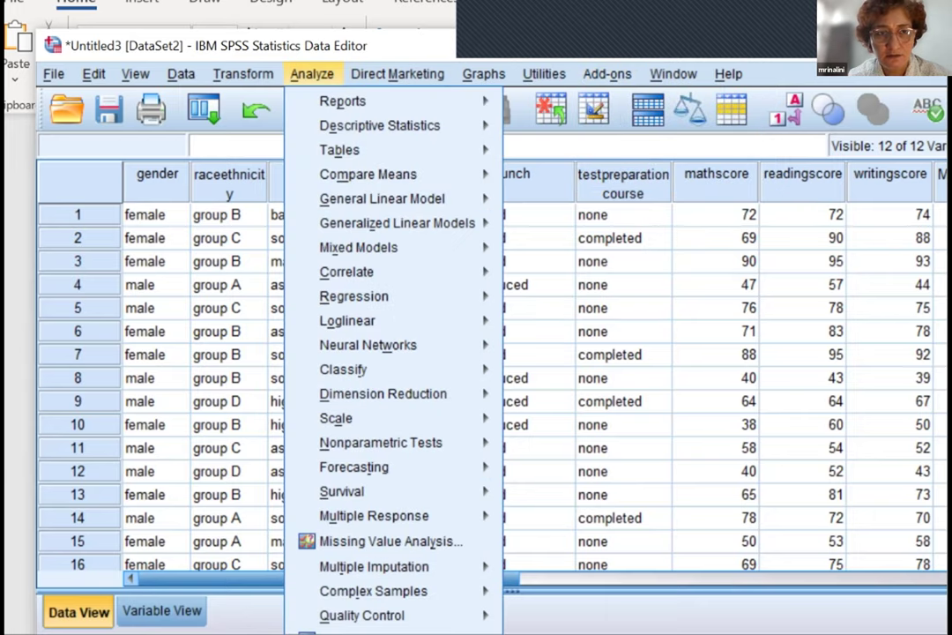
key("Down")
key("Down")
key("Down")
key("Down")
key("Down")
key("Down")
key("Down")
key("Down")
key("Down")
key("Down")
key("Down")
key("Right")
key("Return")
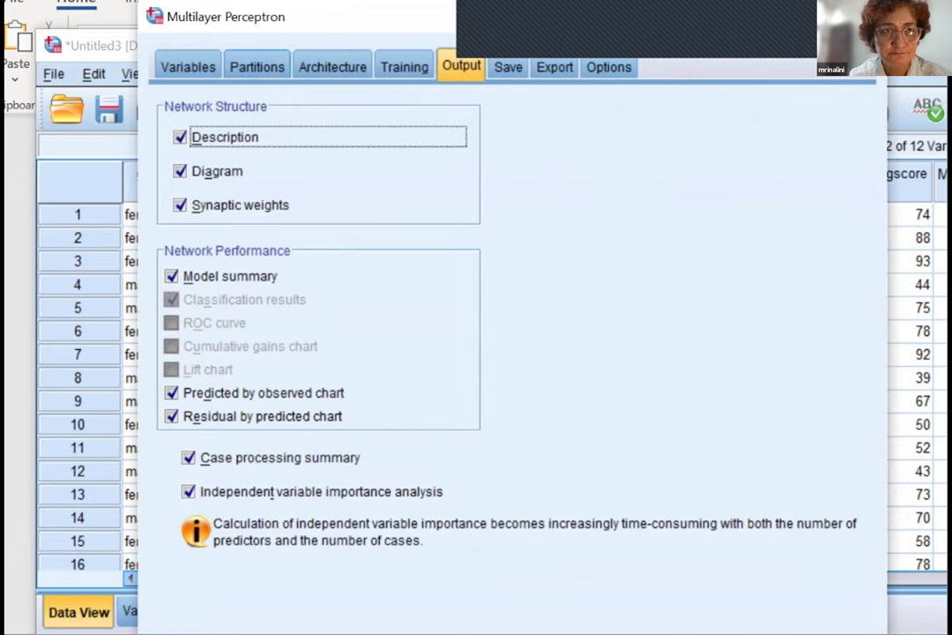
Switch to a custom architecture with two hidden layers and automatically computed numbers of units, and run the multilayer perceptron
left_click(257, 66)
left_click(331, 67)
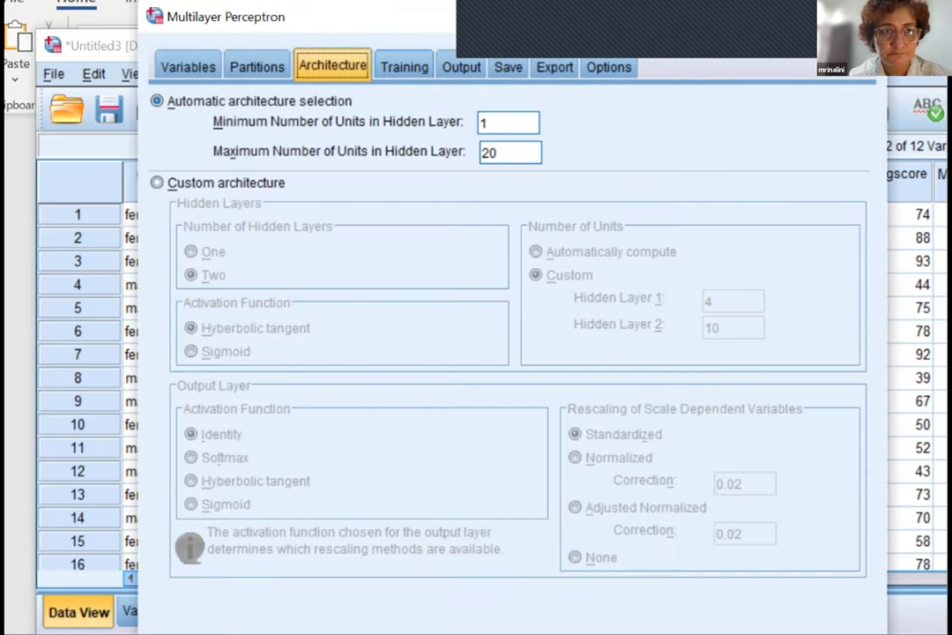
left_click(157, 182)
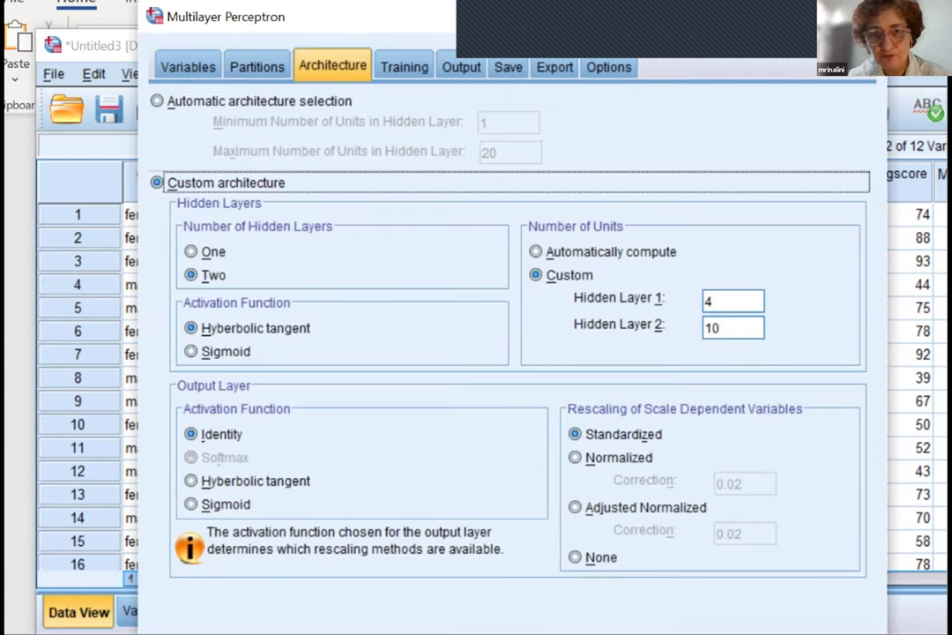
left_click(712, 301)
key("BackSpace")
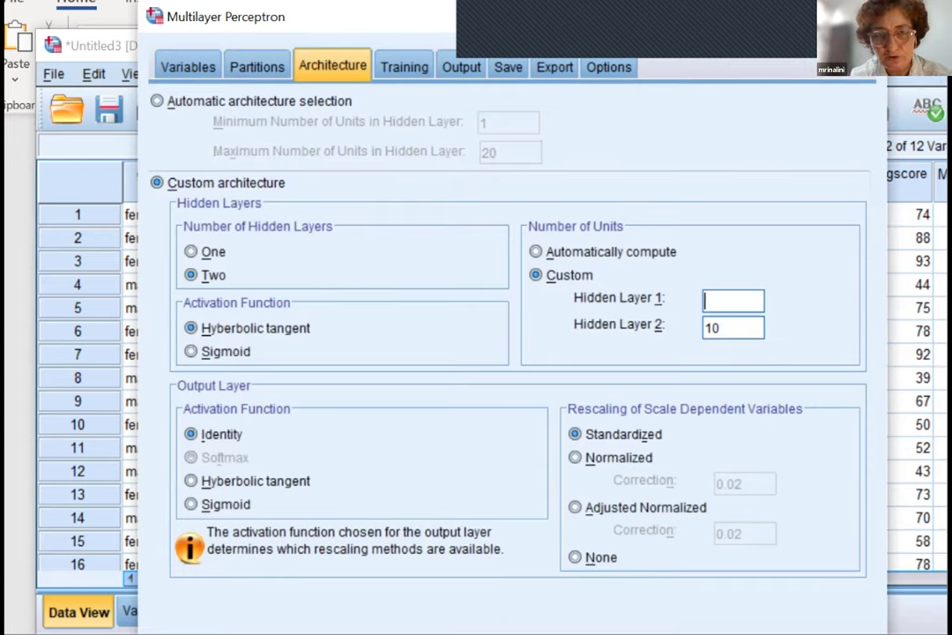
left_click(536, 251)
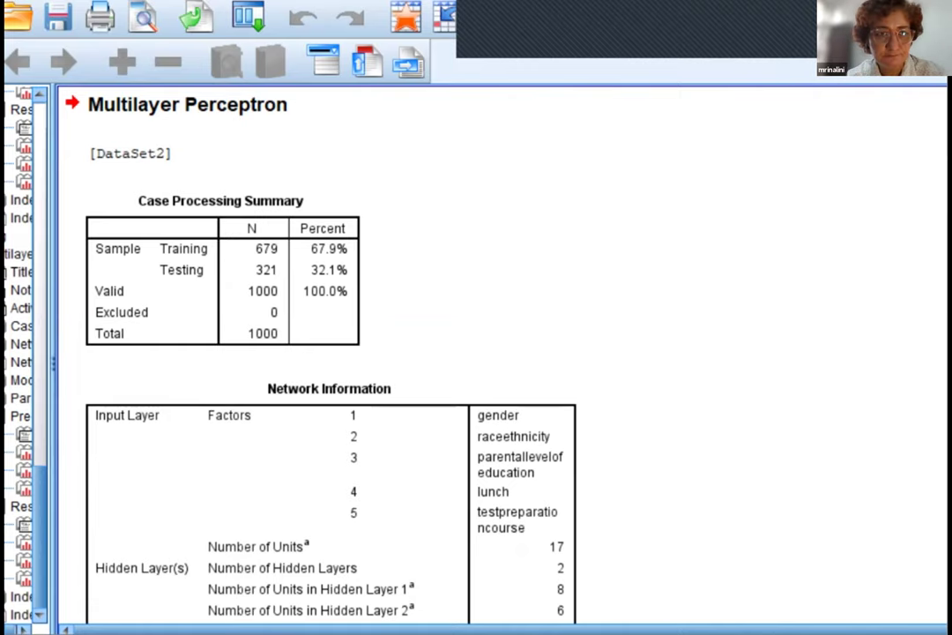
Examine the new network diagram connecting the factors through both hidden layers to the math, reading and writing scores
scroll(498, 353, "down", 10)
scroll(498, 353, "up", 4)
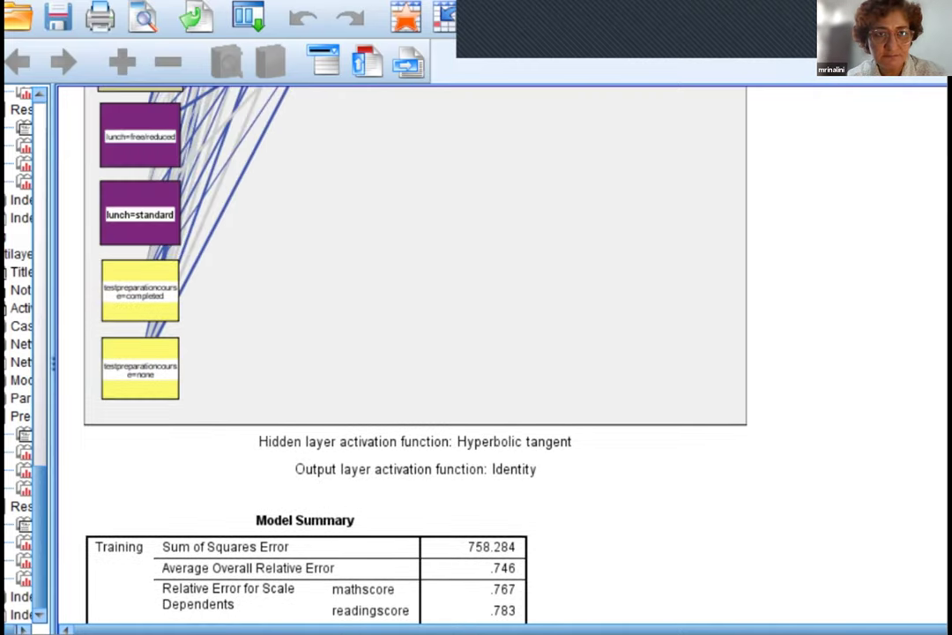
scroll(414, 353, "up", 4)
scroll(415, 353, "up", 5)
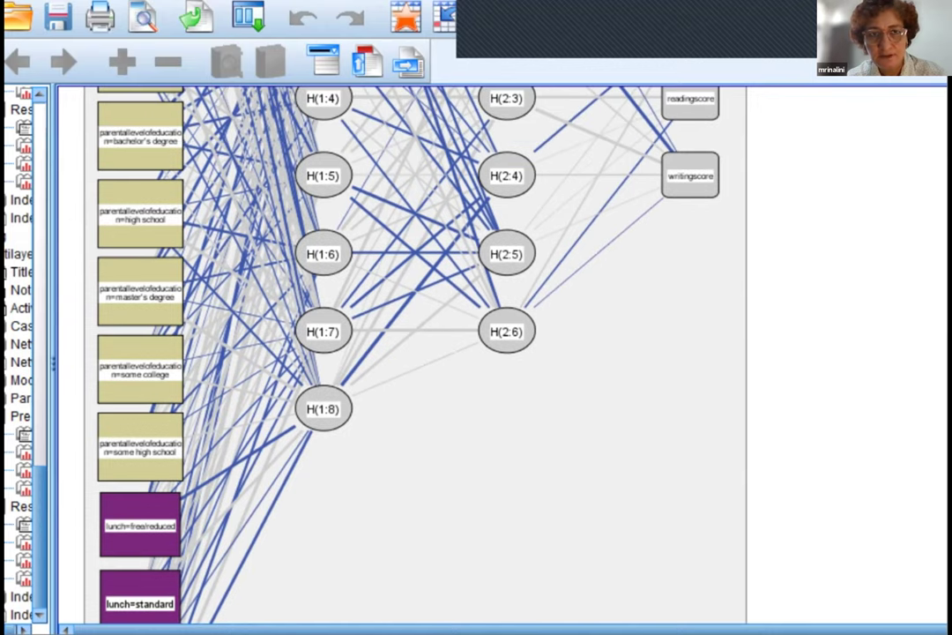
scroll(414, 352, "up", 3)
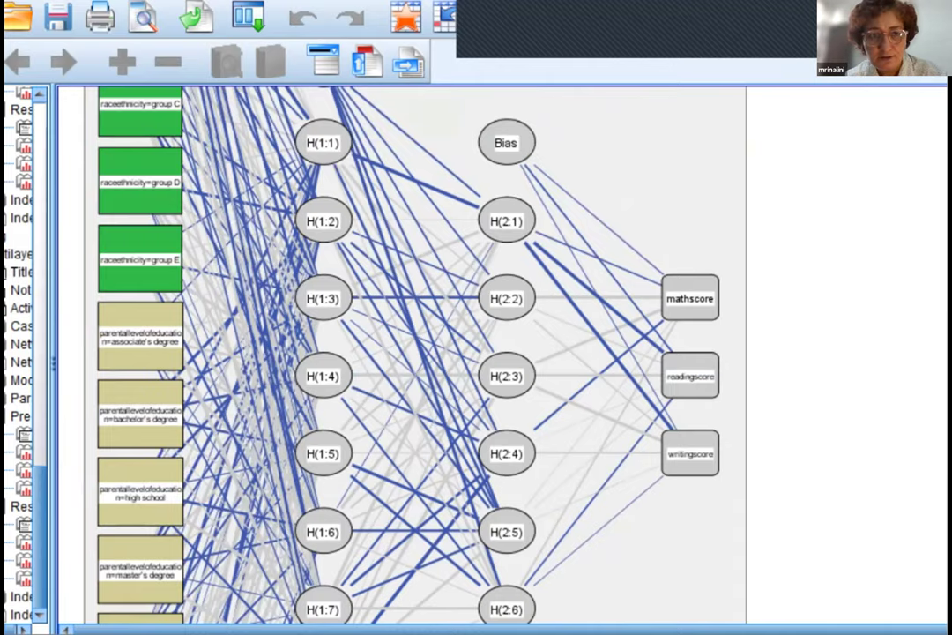
Review the two-hidden-layer model's training and testing errors and its parameter estimates
scroll(414, 353, "down", 15)
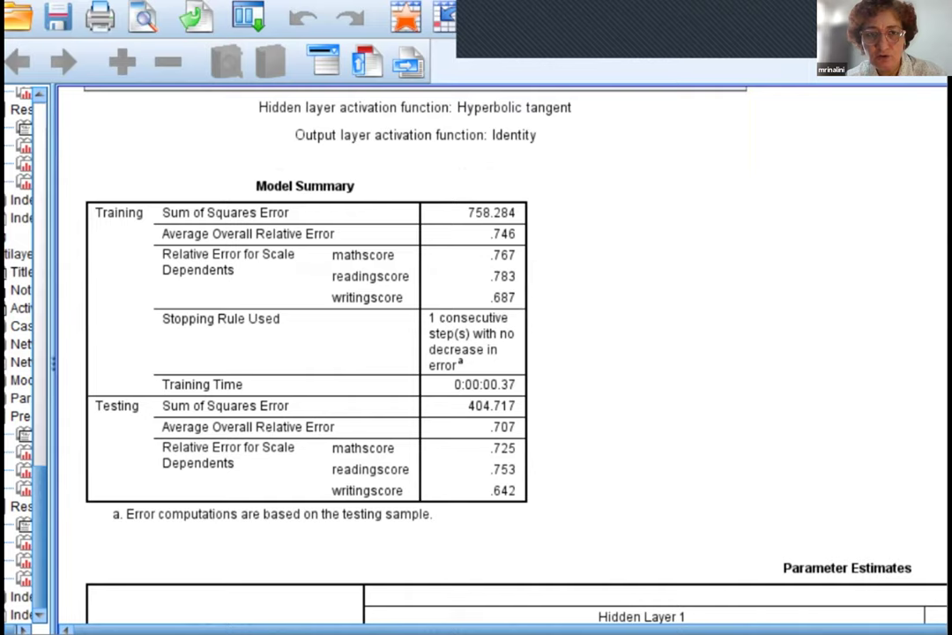
scroll(503, 353, "down", 12)
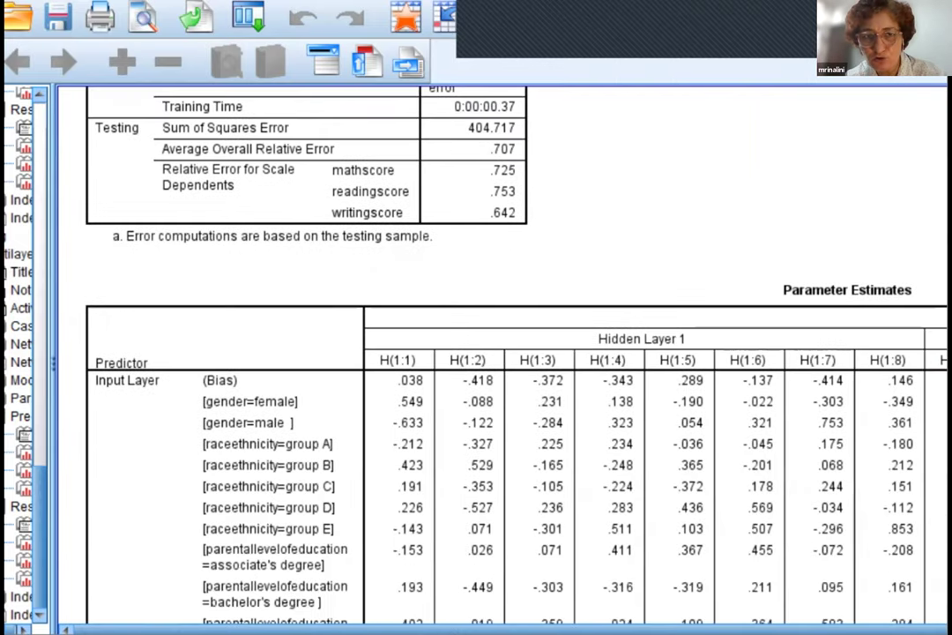
scroll(502, 353, "down", 2)
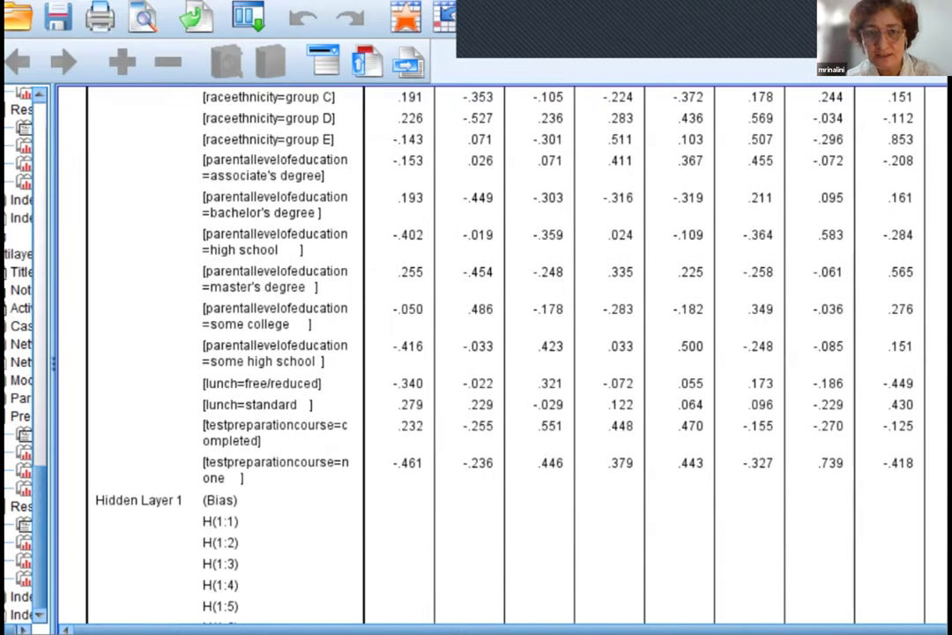
scroll(399, 409, "down", 4)
left_click(399, 409)
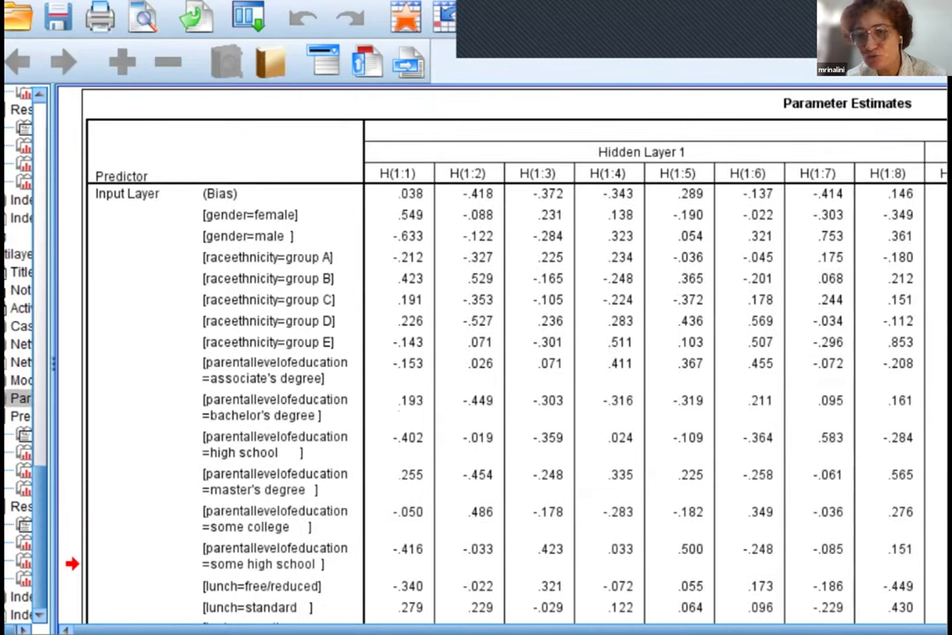
Review the predicted and residual charts, and compare the factors in the independent variable importance table and normalized importance chart
scroll(502, 353, "down", 20)
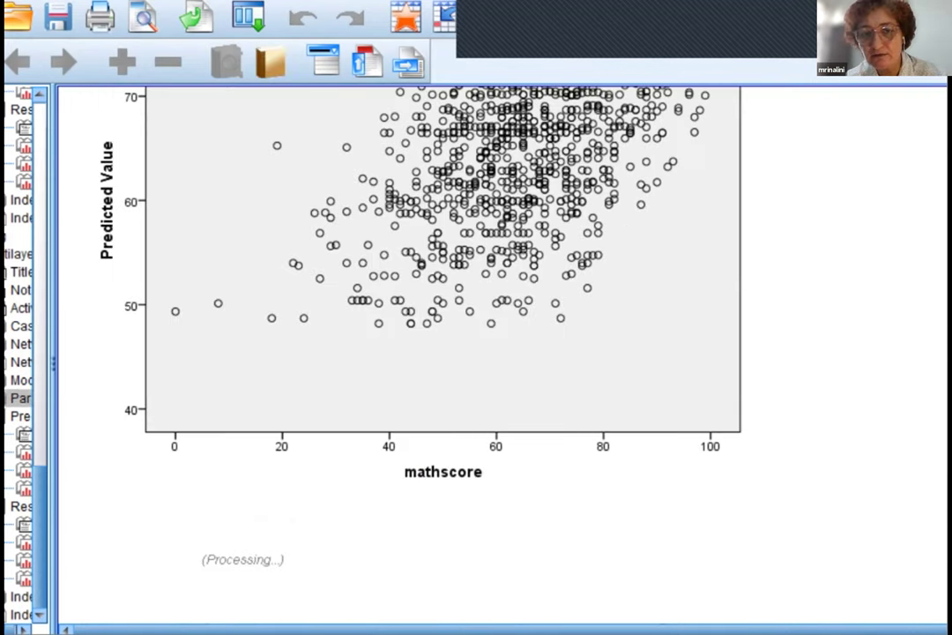
scroll(503, 353, "down", 20)
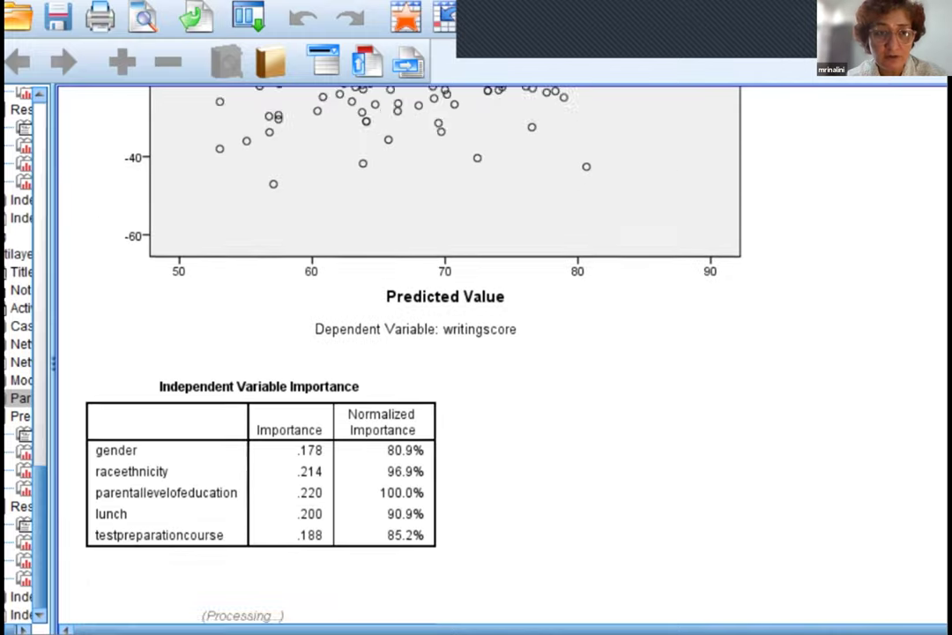
scroll(503, 352, "down", 7)
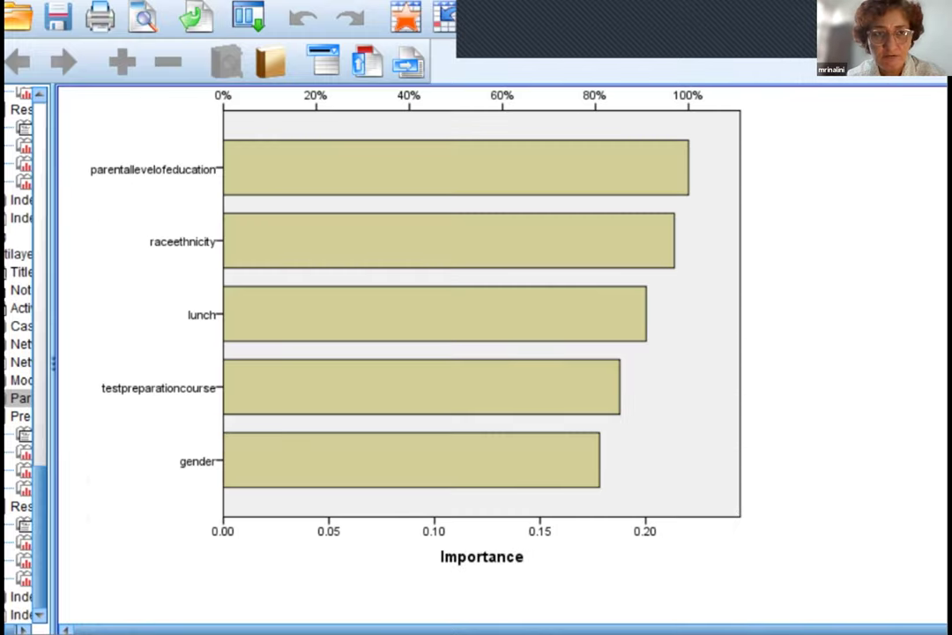
scroll(503, 353, "up", 6)
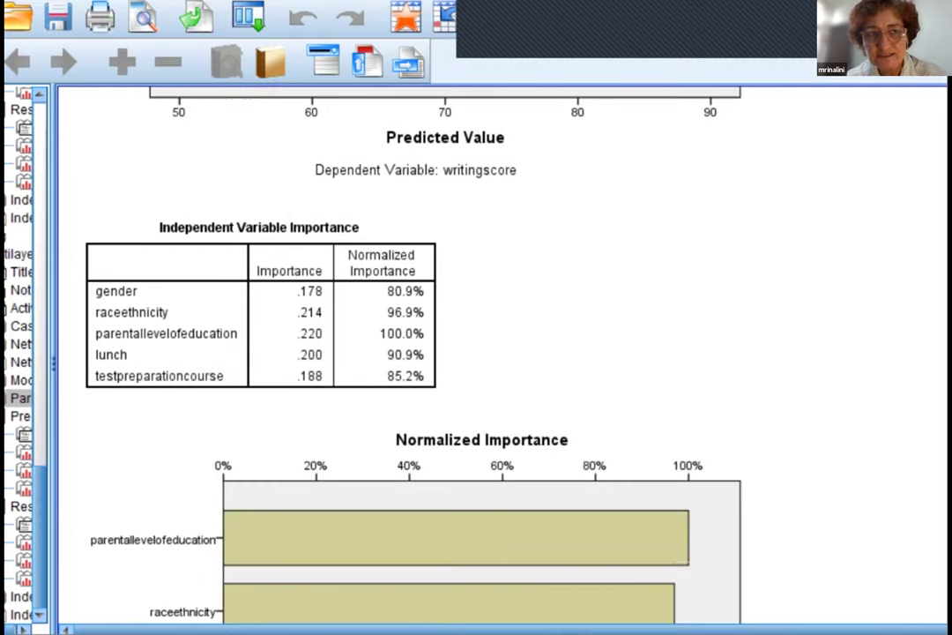
scroll(503, 352, "down", 2)
left_click(261, 241)
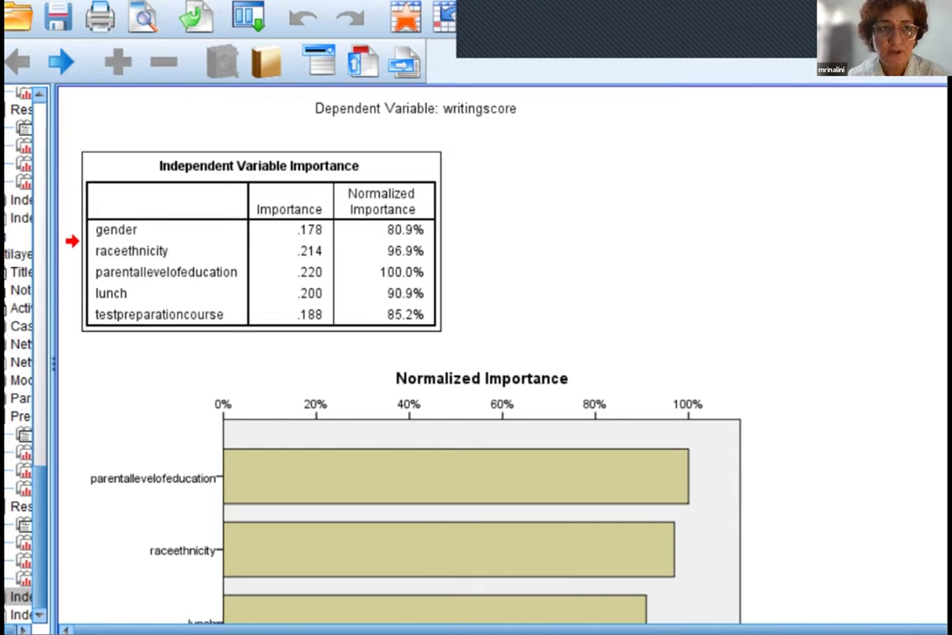
Switch to the PowerPoint presentation, start the slide show from slide 28 and advance to the "Data : Student Performance in exams" slide
key("alt+Tab")
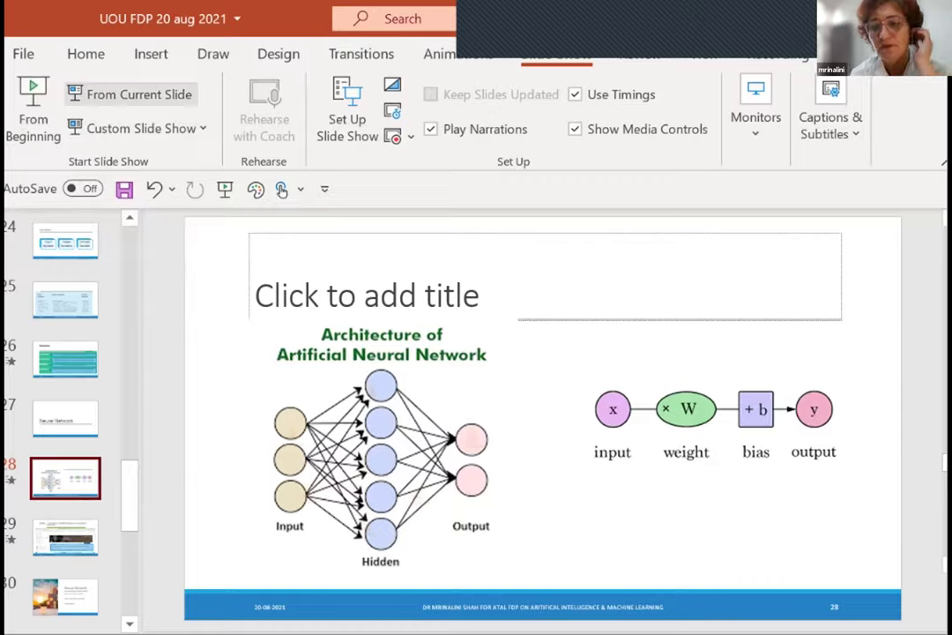
left_click(132, 95)
key("Right")
key("Right")
key("Right")
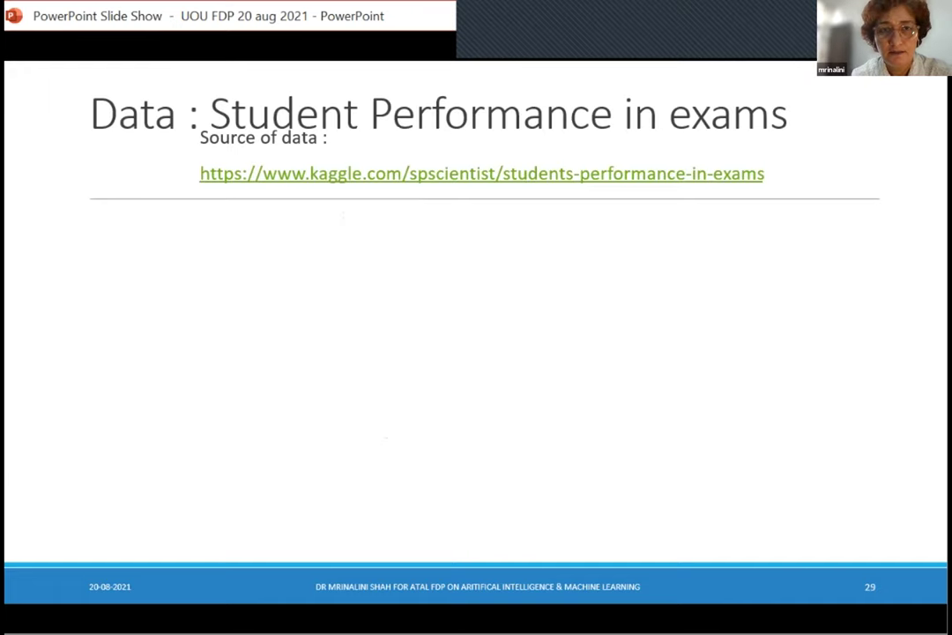